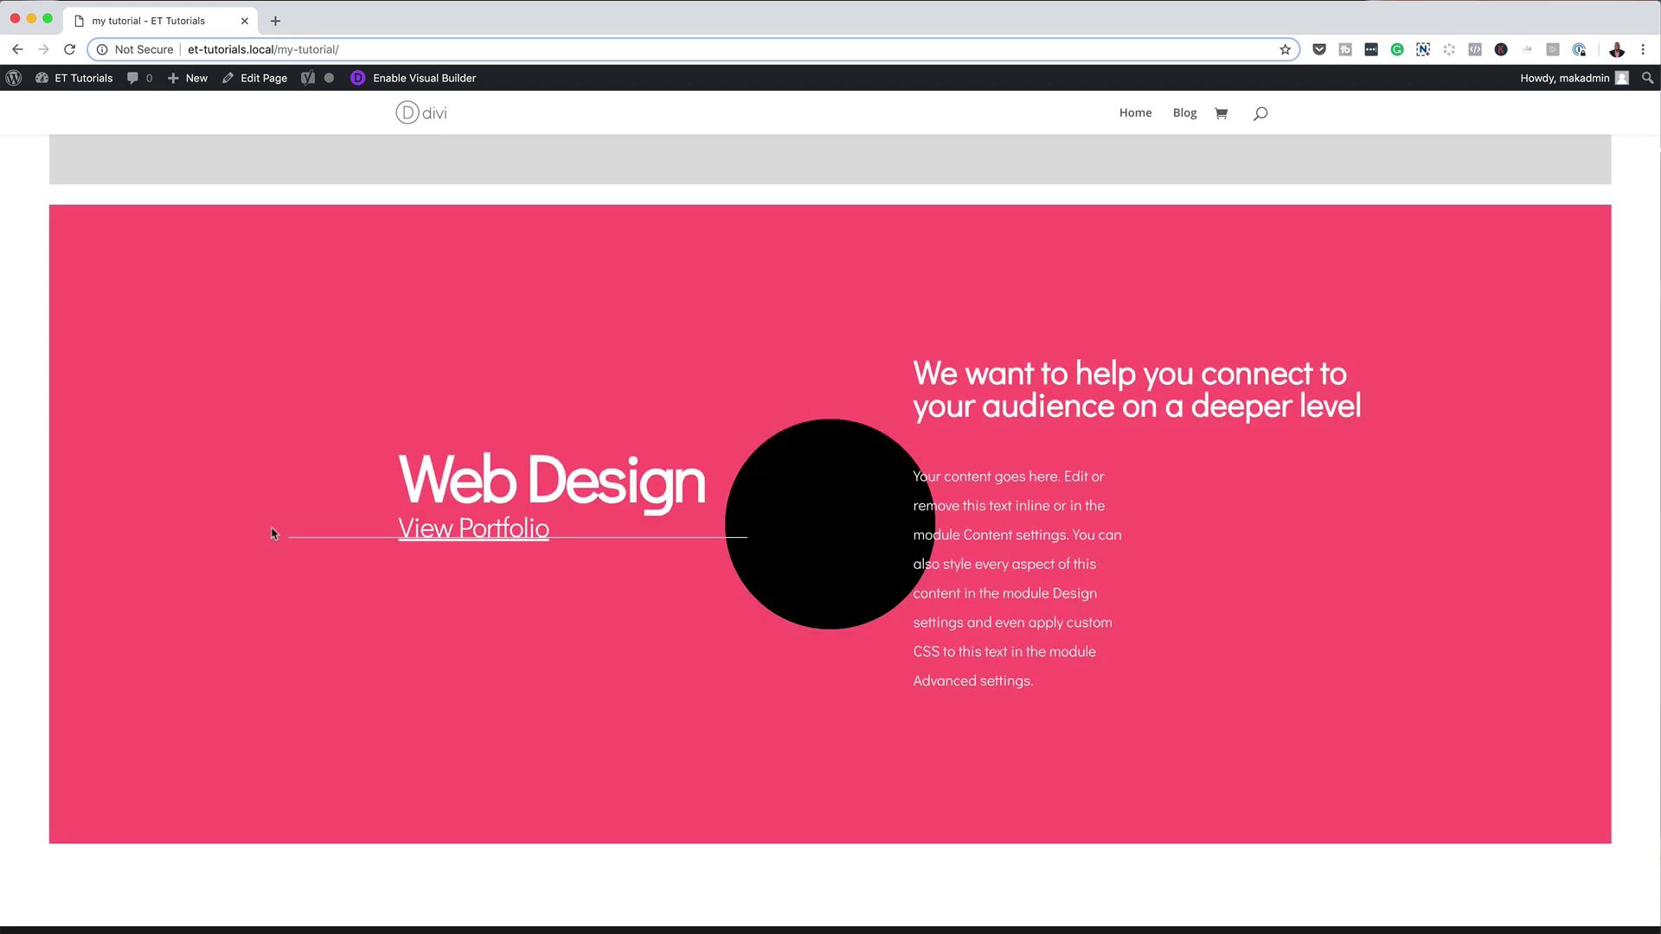
{"action": "scroll", "coordinate": [27, 521], "scroll_direction": "up", "scroll_amount": 5}
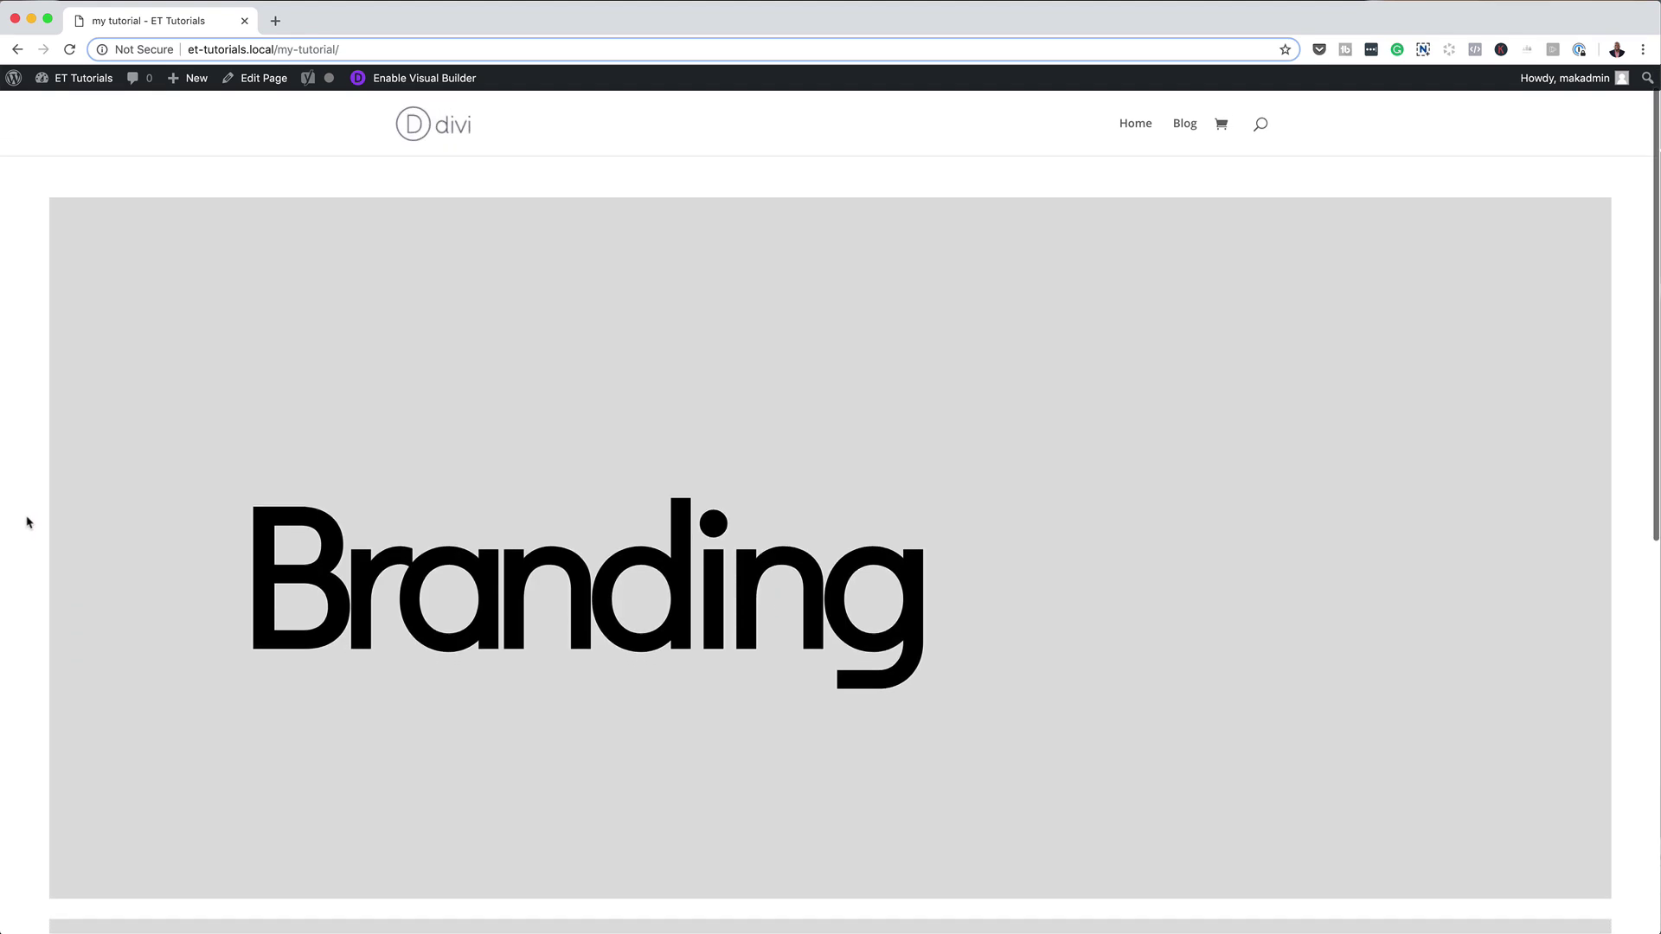
{"action": "mouse_move", "coordinate": [307, 525]}
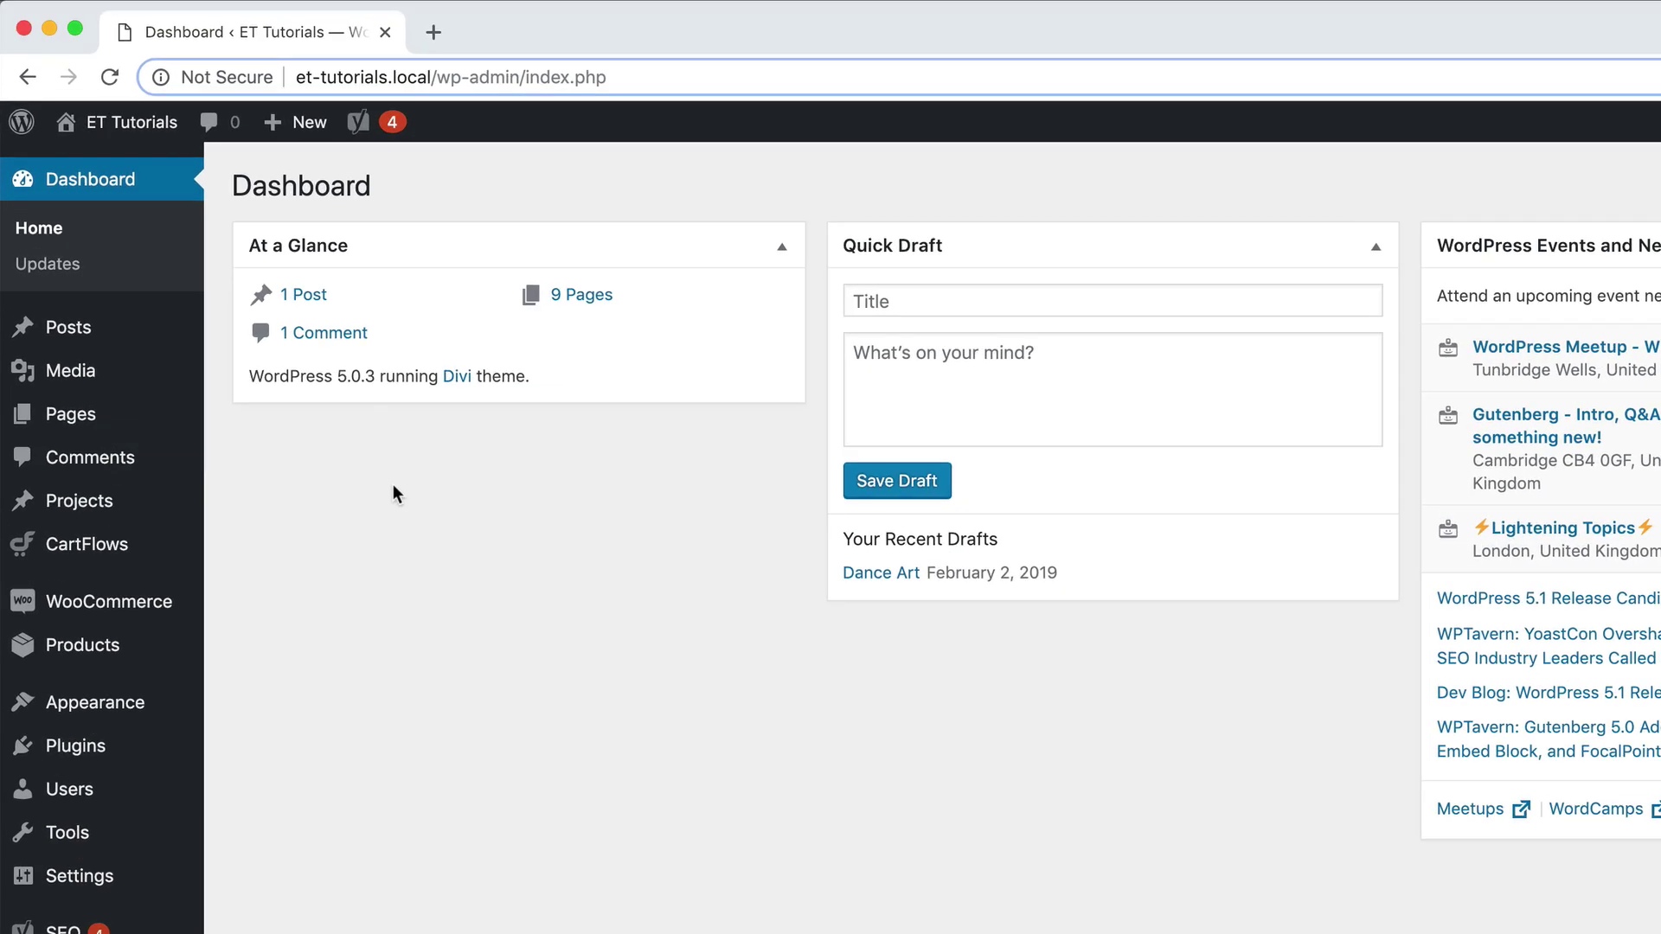
- Create a new page titled "my tutorial" and start building it from scratch with the Divi Builder
{"action": "mouse_move", "coordinate": [44, 264]}
{"action": "left_click", "coordinate": [258, 466]}
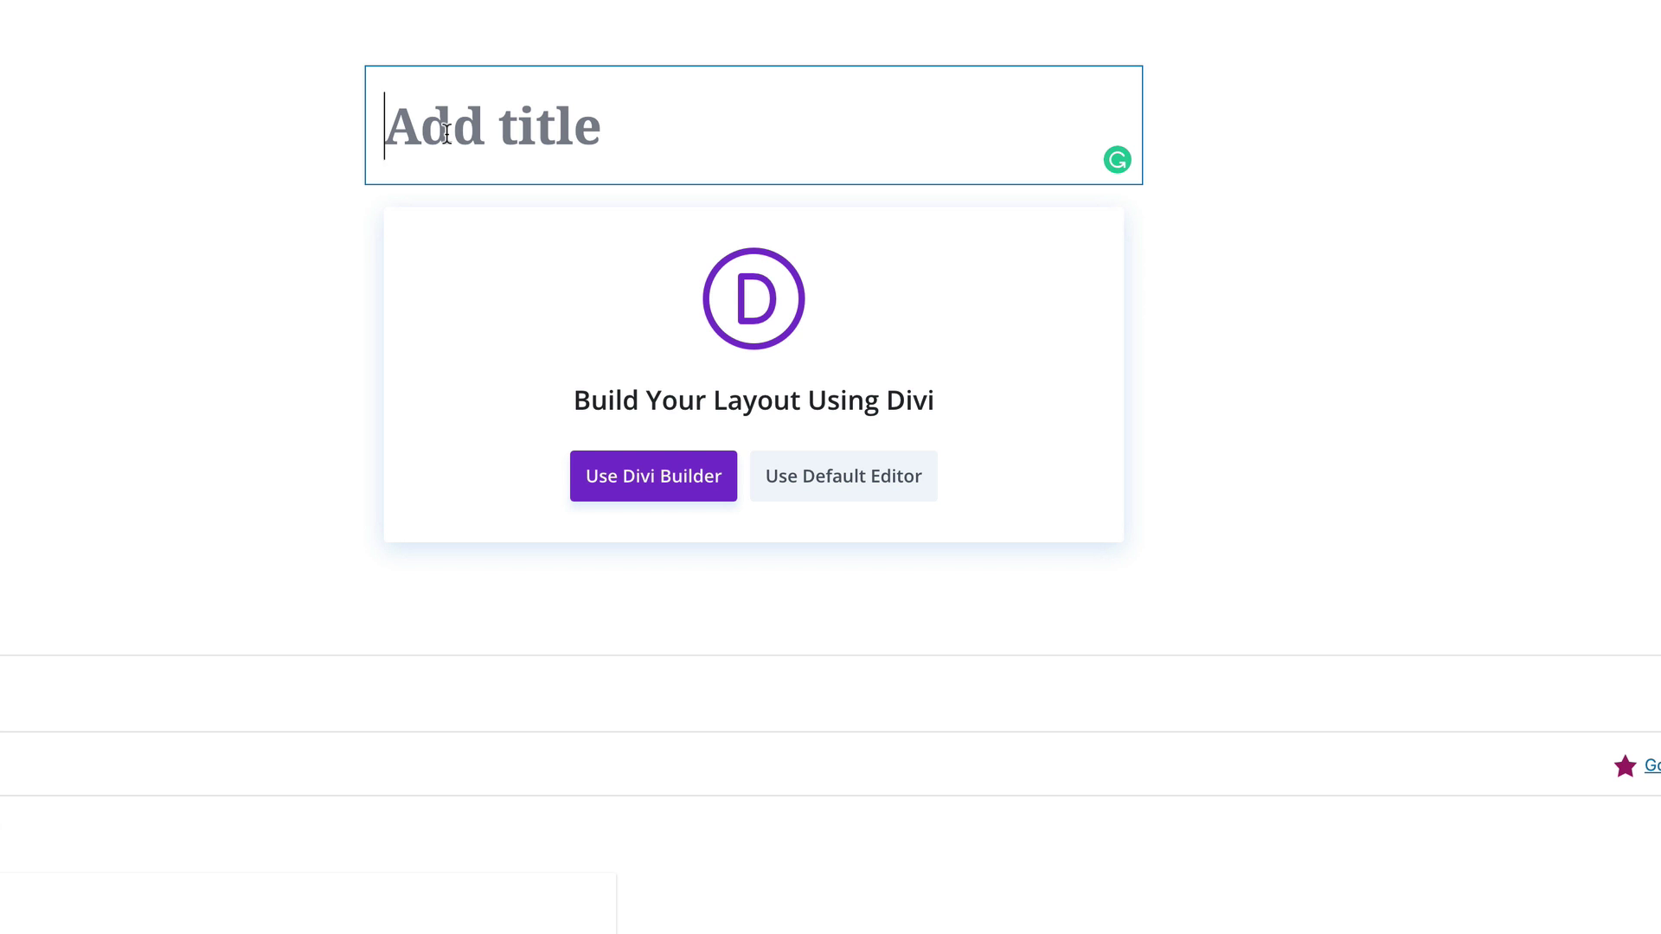
{"action": "type", "text": "my tutorial"}
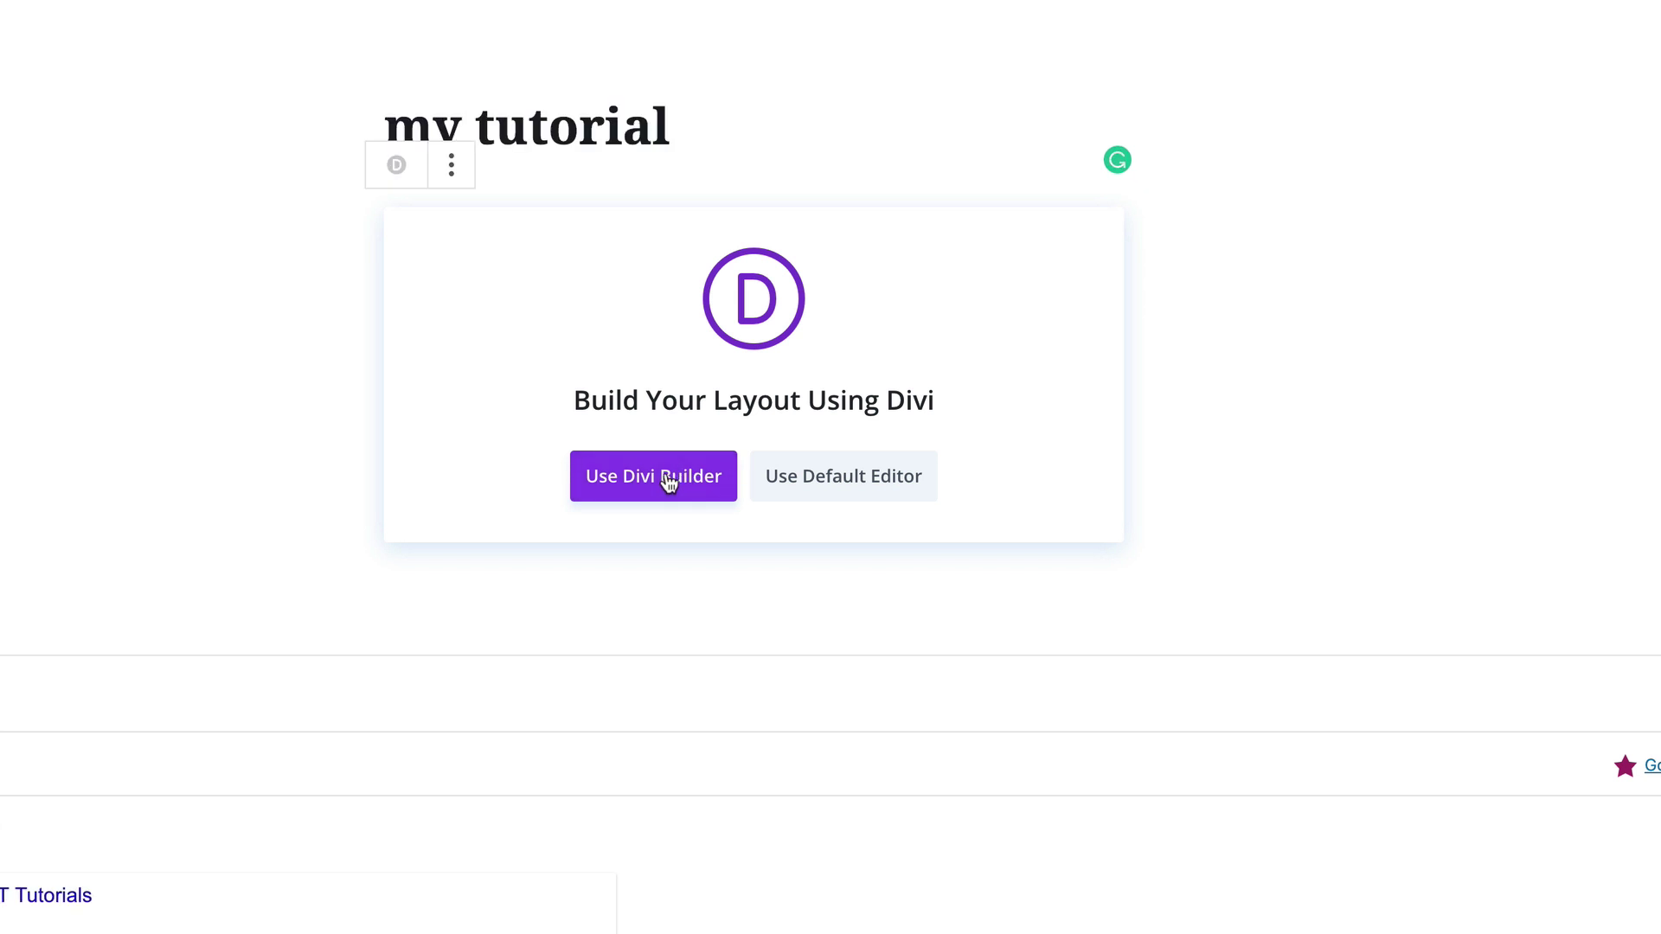
{"action": "left_click", "coordinate": [669, 479]}
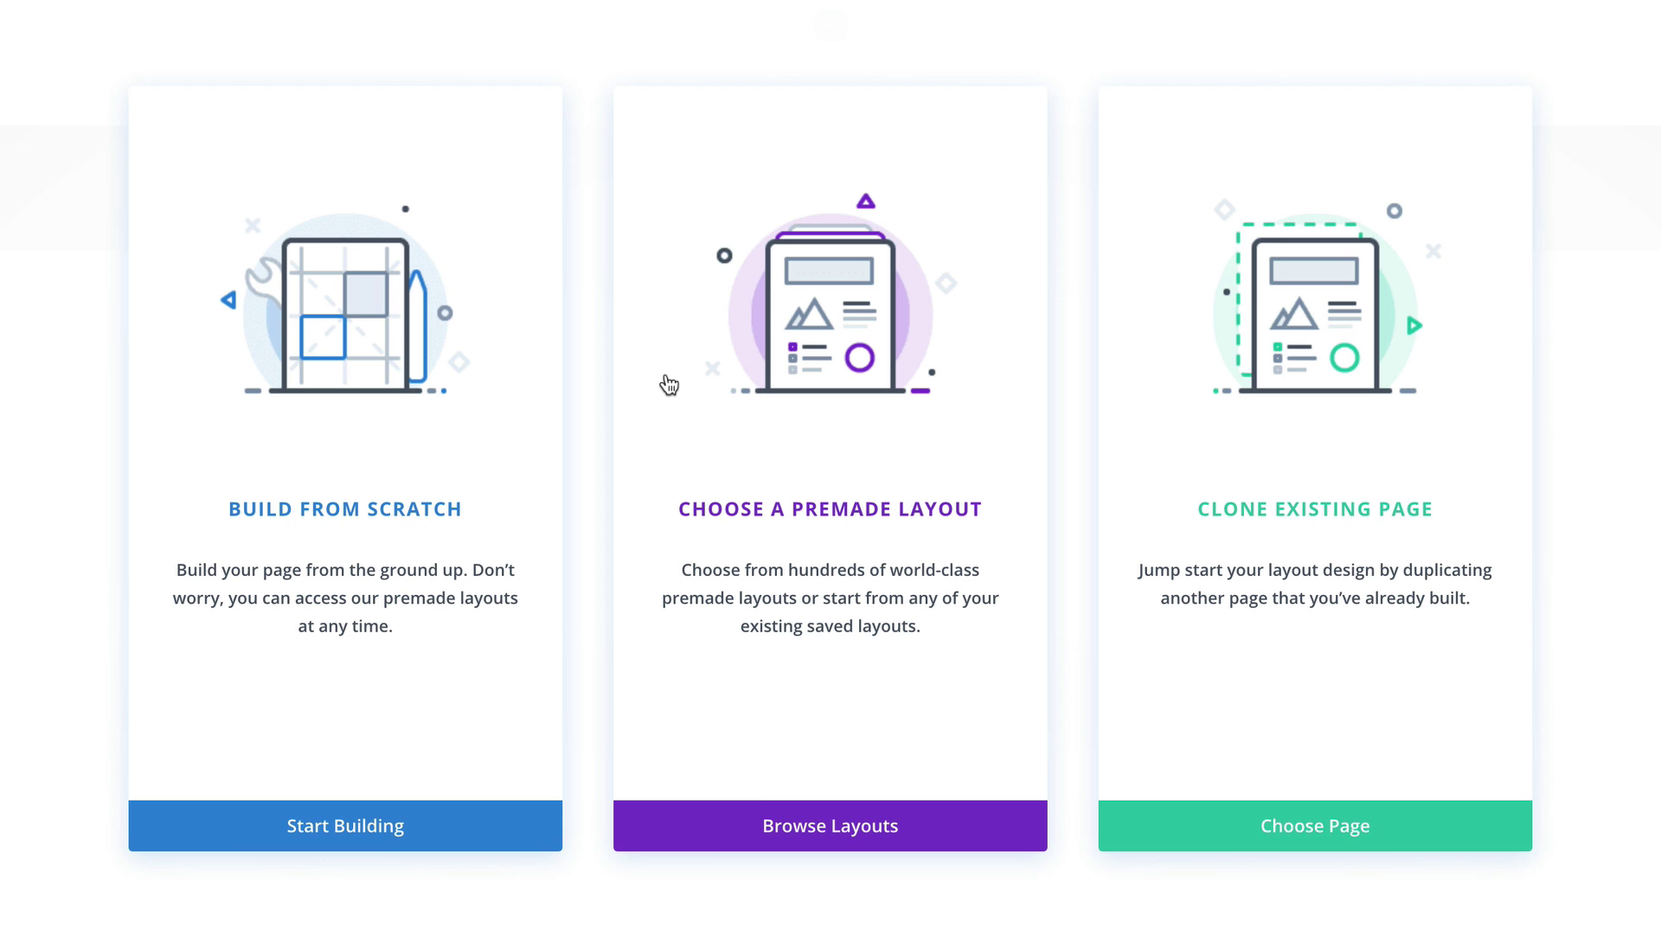
{"action": "left_click", "coordinate": [349, 513]}
{"action": "left_click", "coordinate": [1042, 80]}
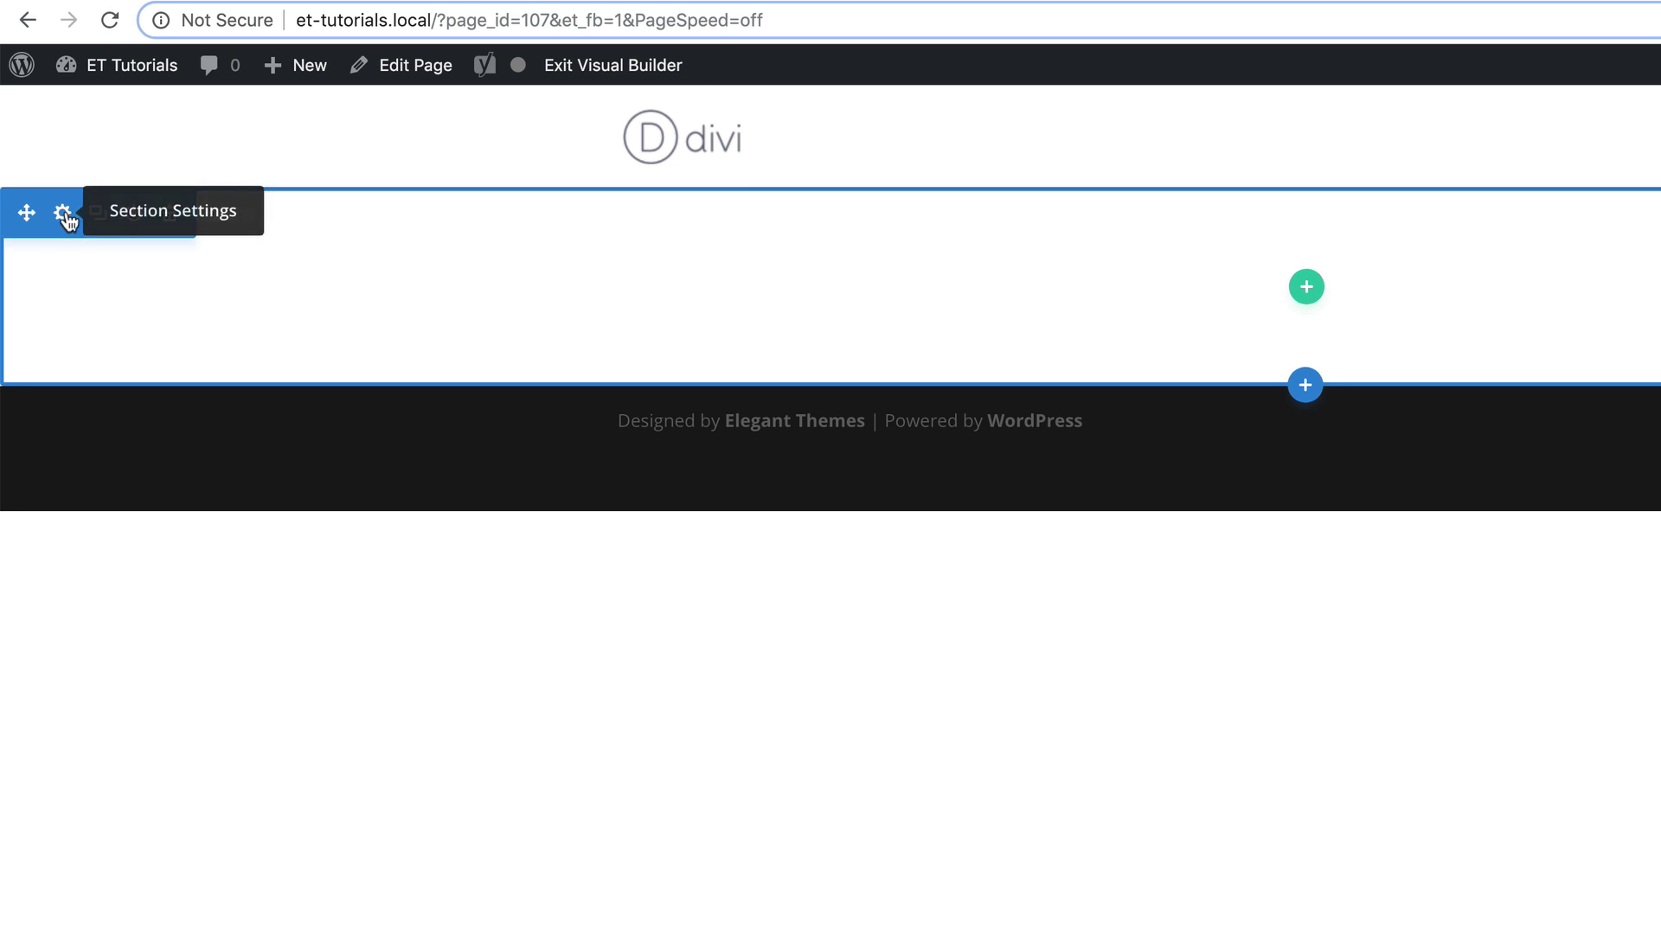
- Set the empty section's background color to #e0e0e0
{"action": "left_click", "coordinate": [66, 219]}
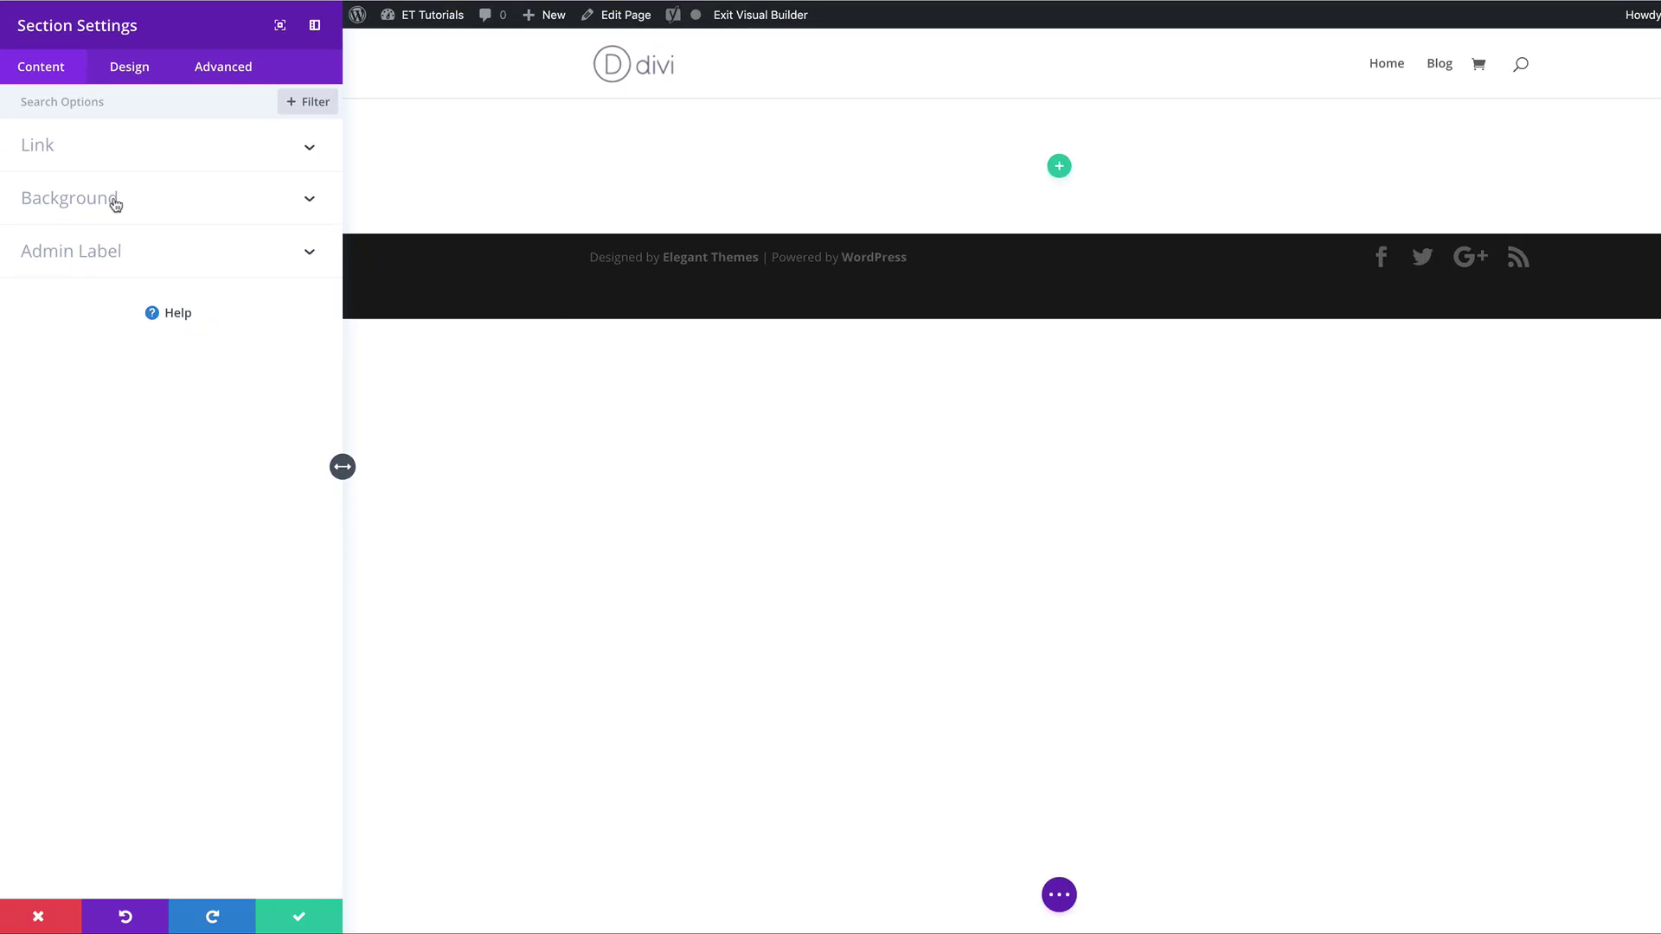
{"action": "left_click", "coordinate": [113, 205]}
{"action": "left_click", "coordinate": [169, 376]}
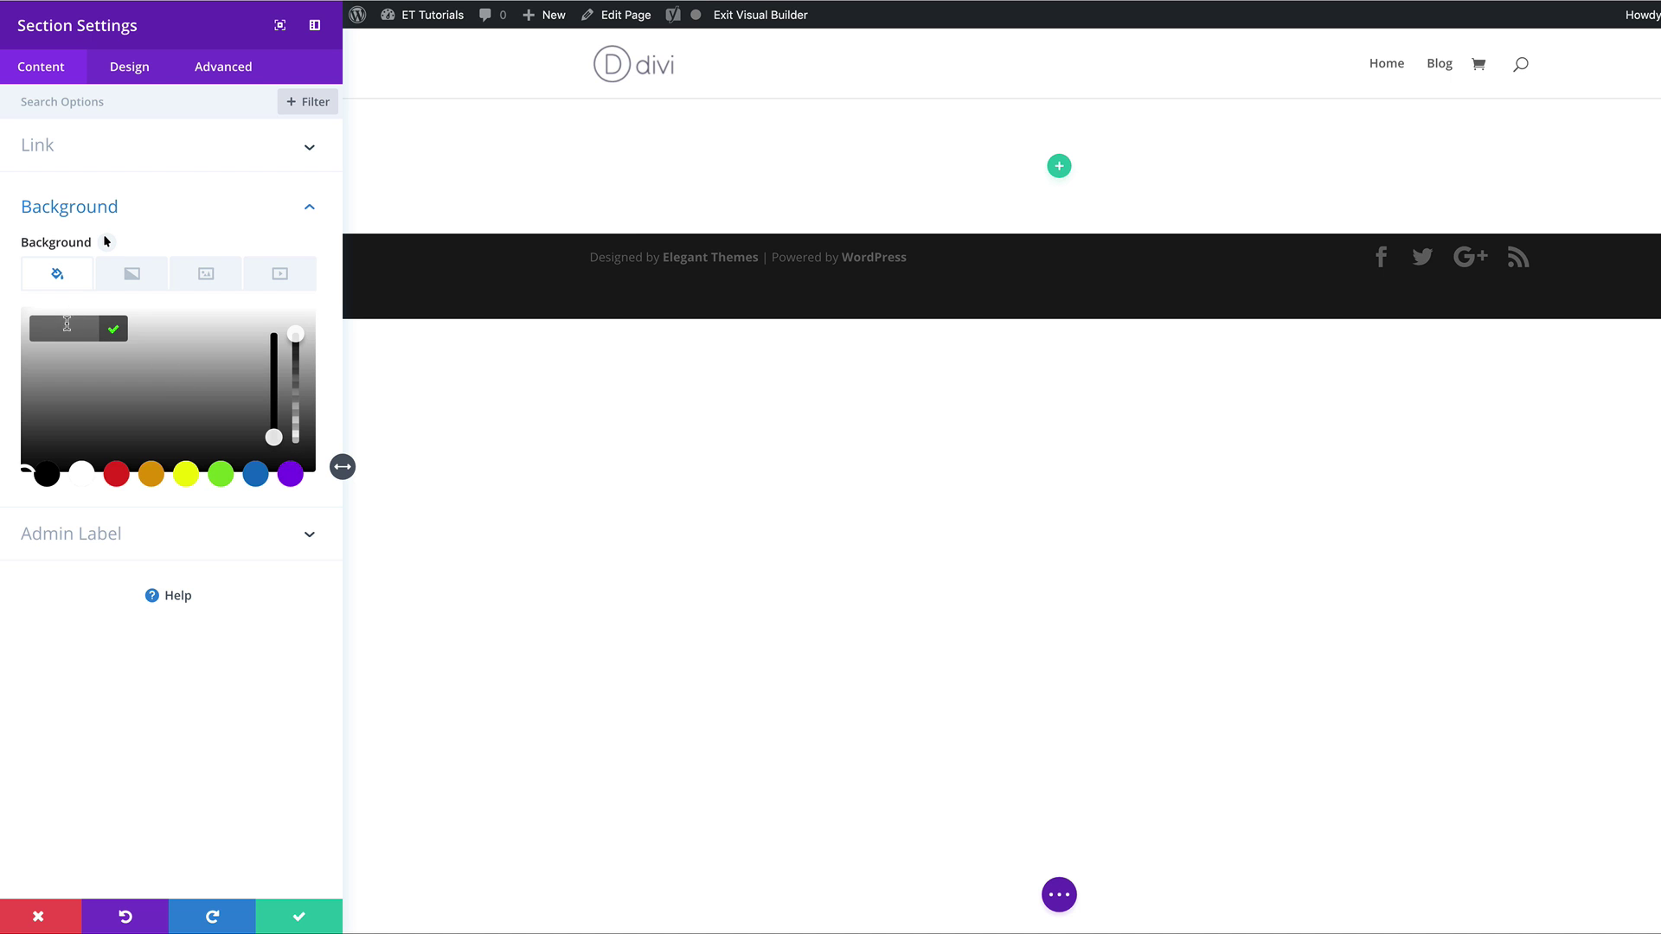
{"action": "left_click", "coordinate": [65, 329]}
{"action": "type", "text": "#e0e0e0"}
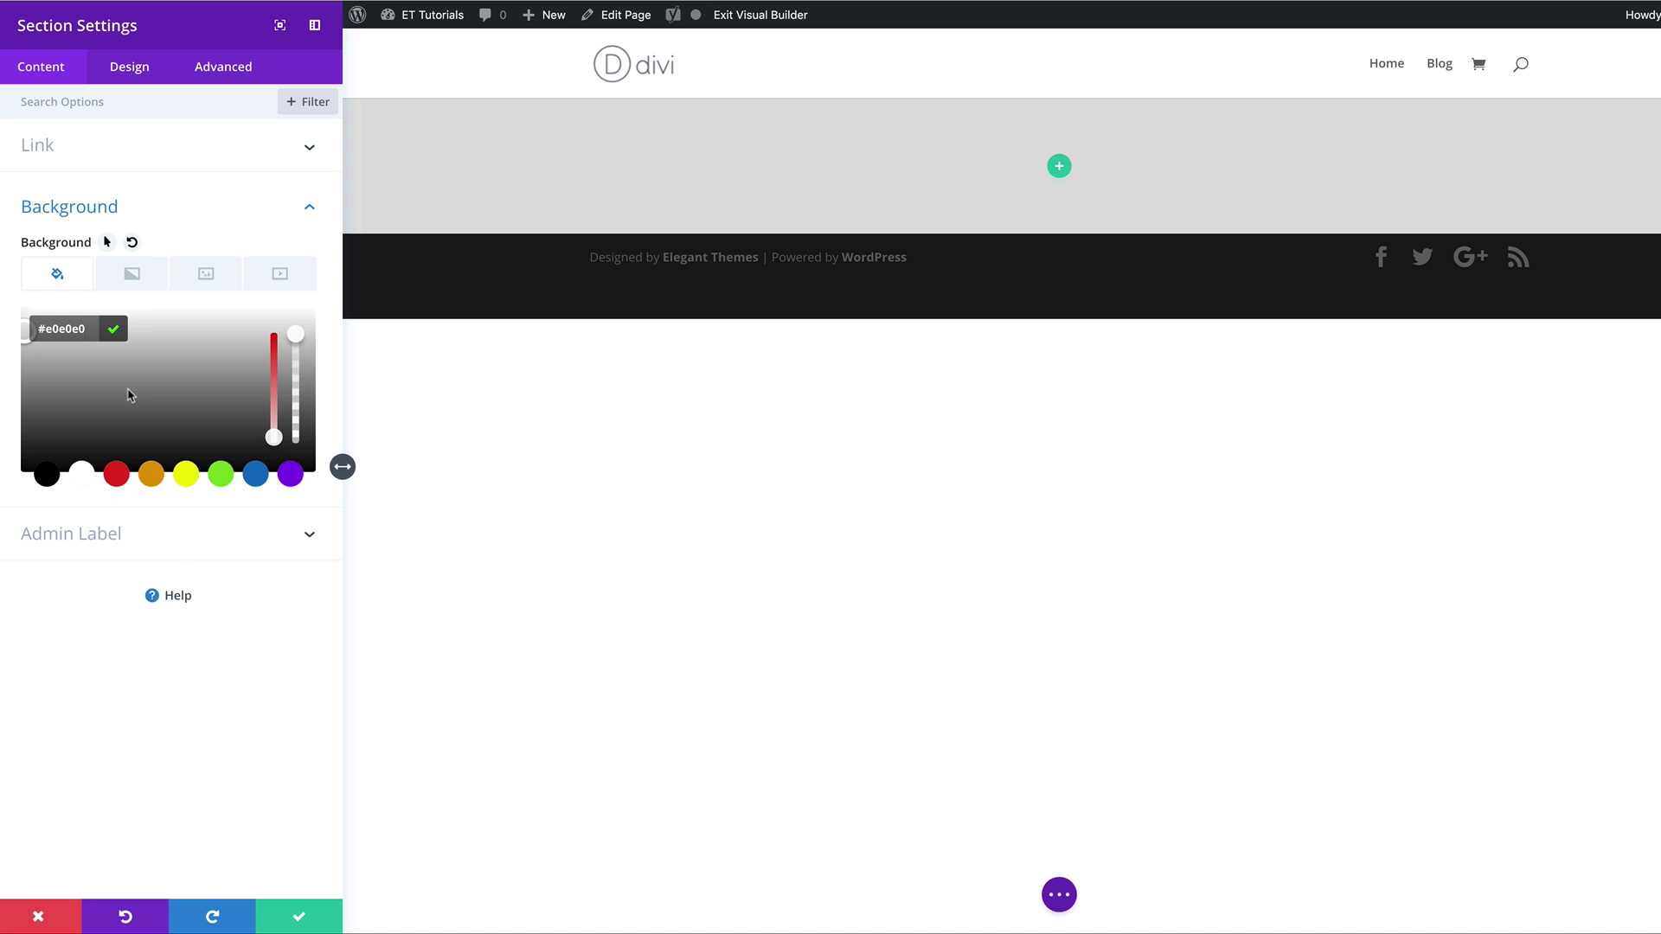
- Enable a hover state for the section background, make the hover color black, and compare it with the default state
{"action": "left_click", "coordinate": [108, 243]}
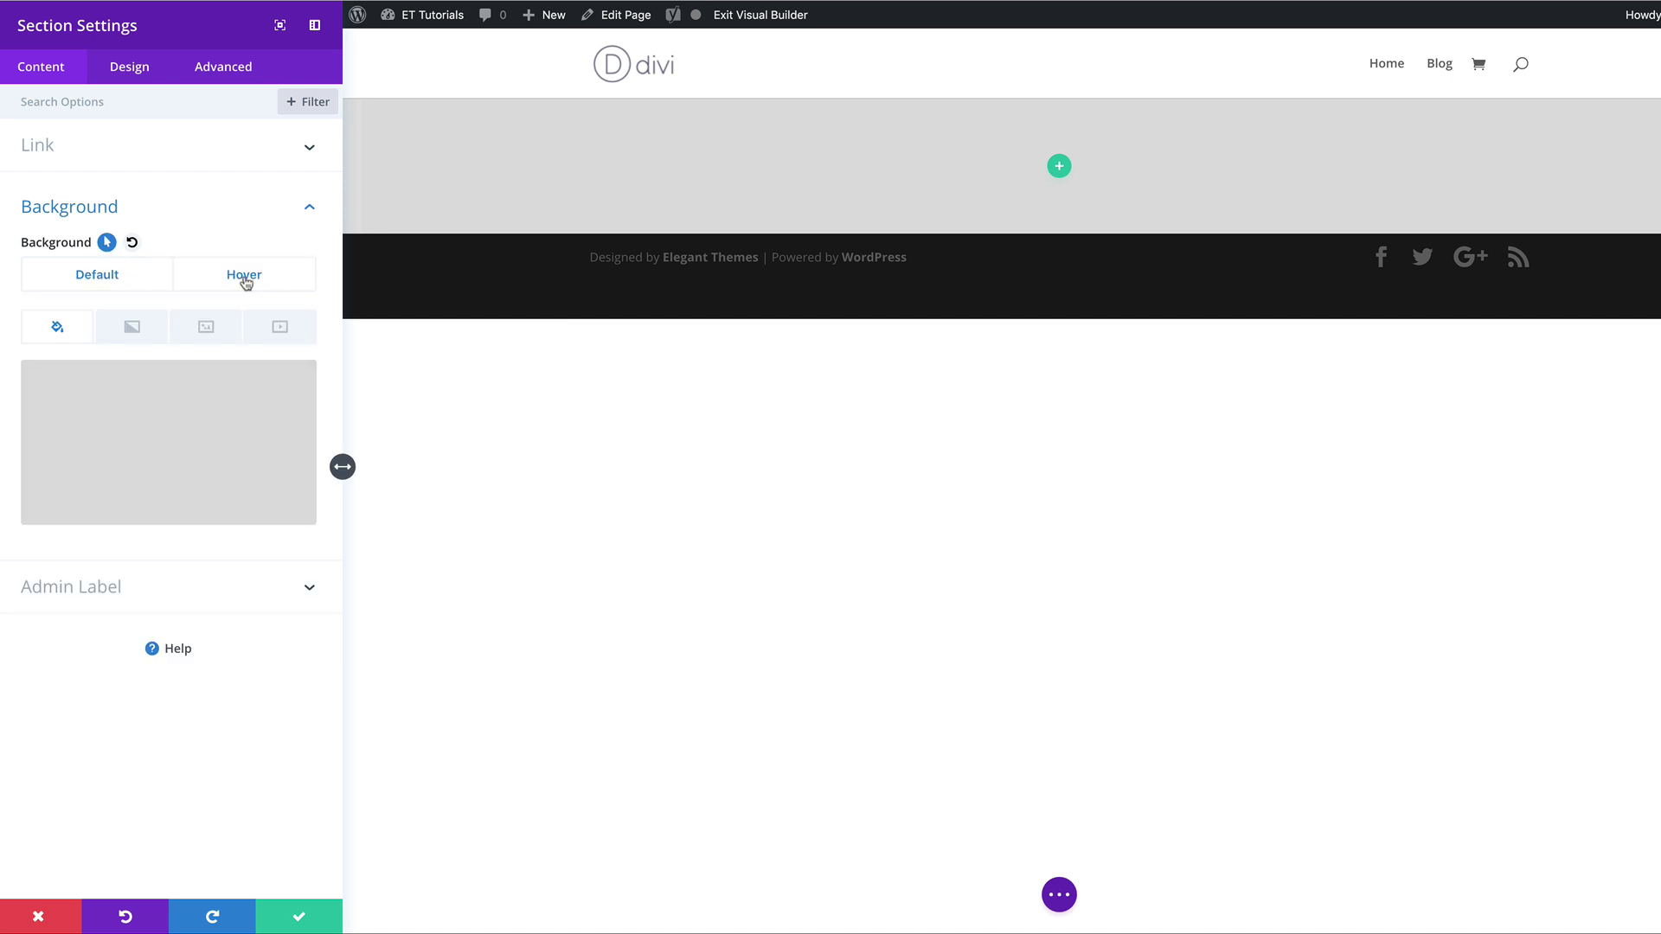
{"action": "left_click", "coordinate": [163, 443]}
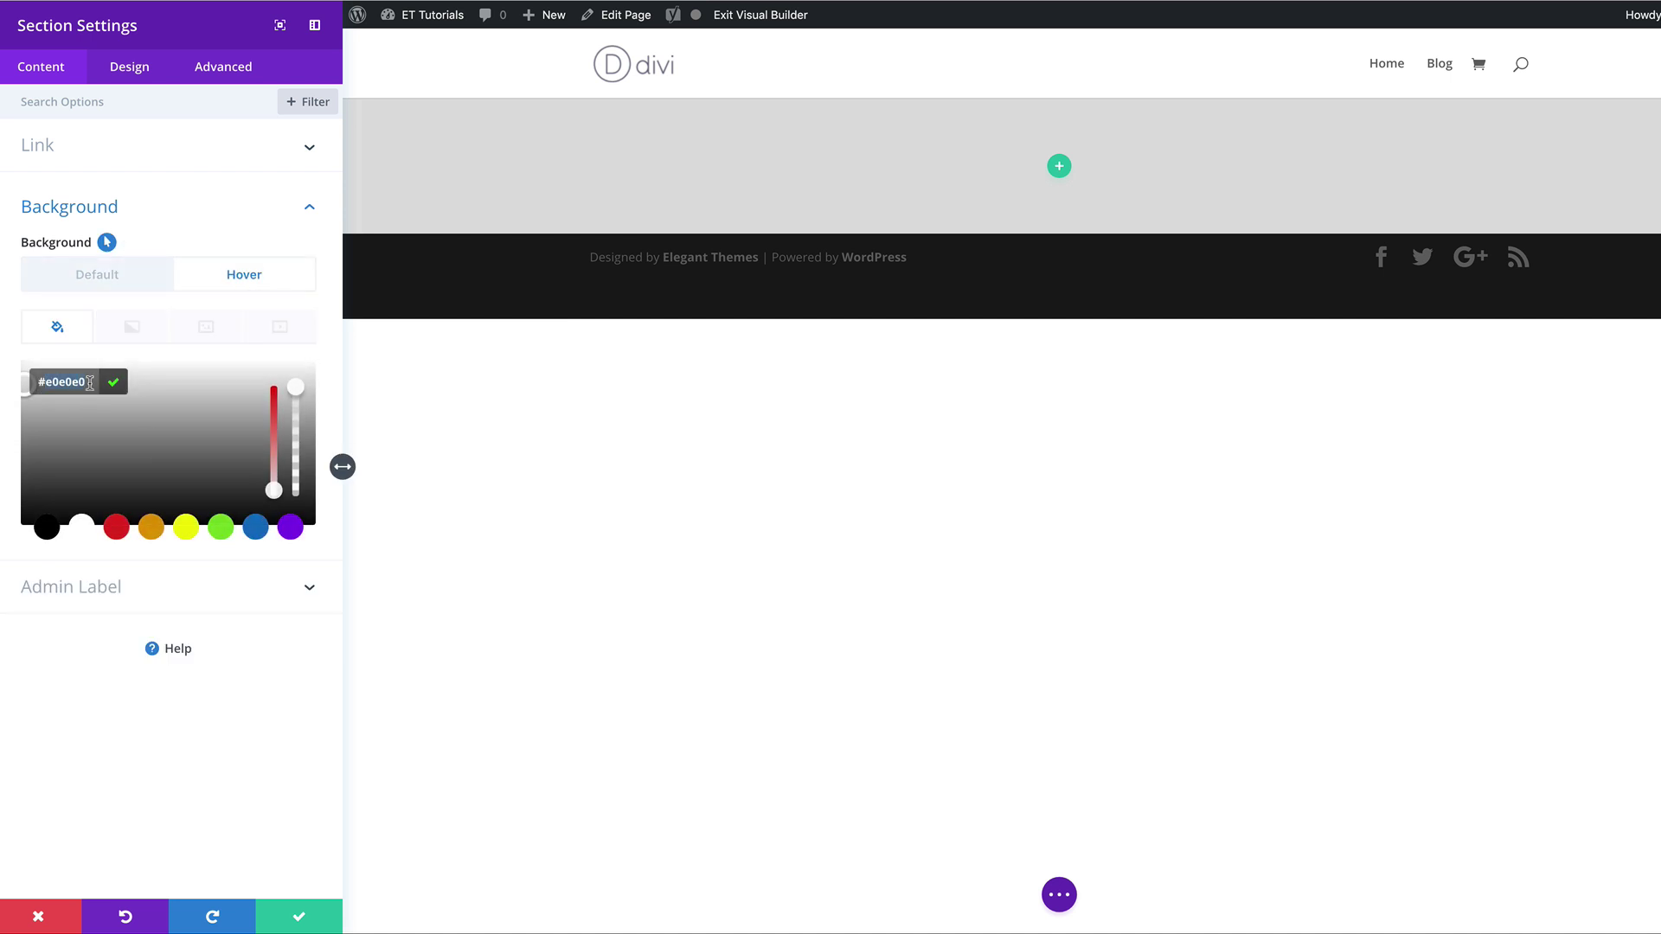
{"action": "left_click", "coordinate": [130, 274]}
{"action": "left_click", "coordinate": [239, 278]}
{"action": "left_click", "coordinate": [130, 278]}
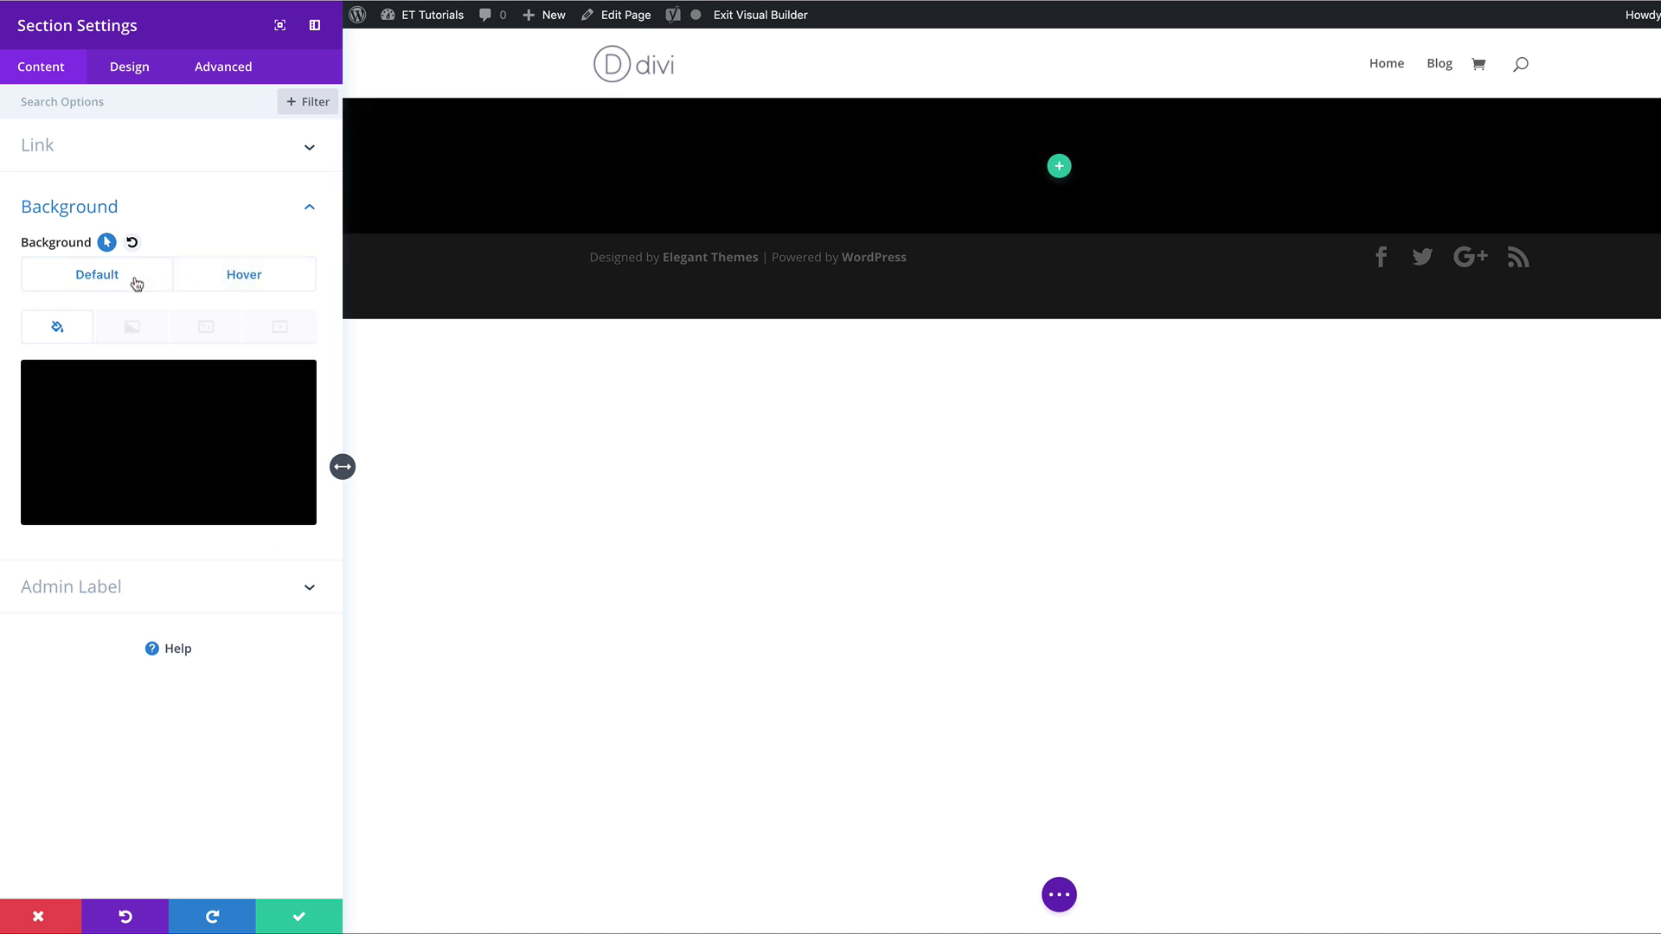
{"action": "left_click", "coordinate": [208, 279]}
{"action": "left_click", "coordinate": [121, 283]}
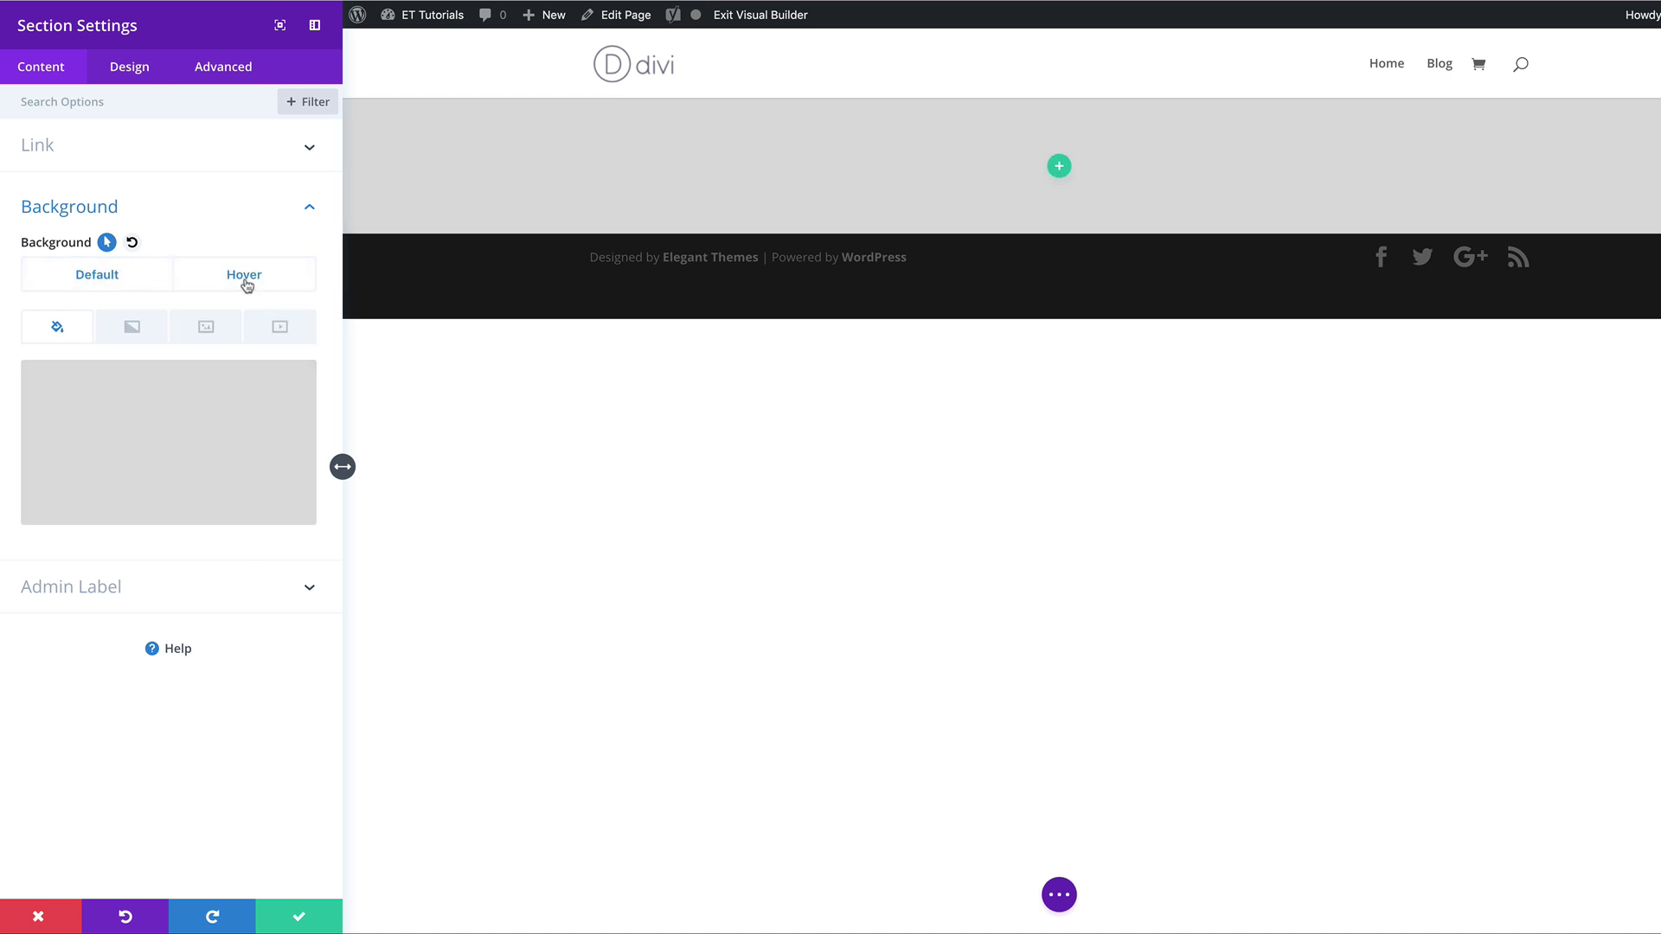
{"action": "left_click", "coordinate": [263, 281]}
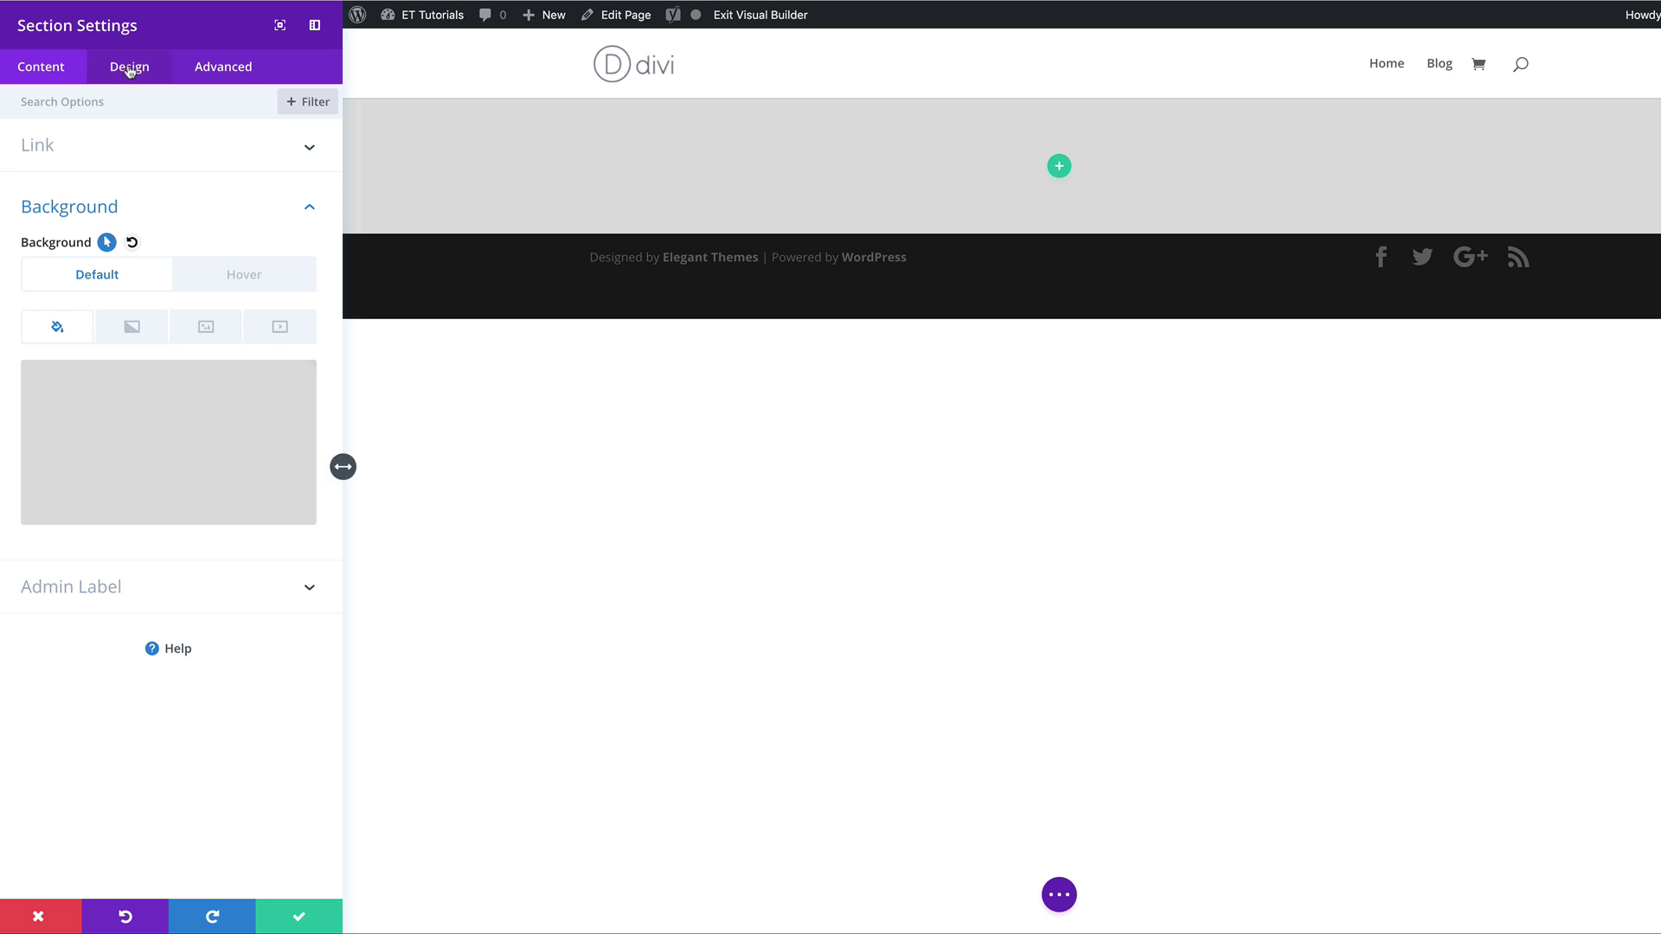
- Set the section's custom margin to 5vw top and bottom and 3vw left and right, linking each pair
{"action": "left_click", "coordinate": [128, 69]}
{"action": "left_click", "coordinate": [69, 310]}
{"action": "left_click", "coordinate": [41, 375]}
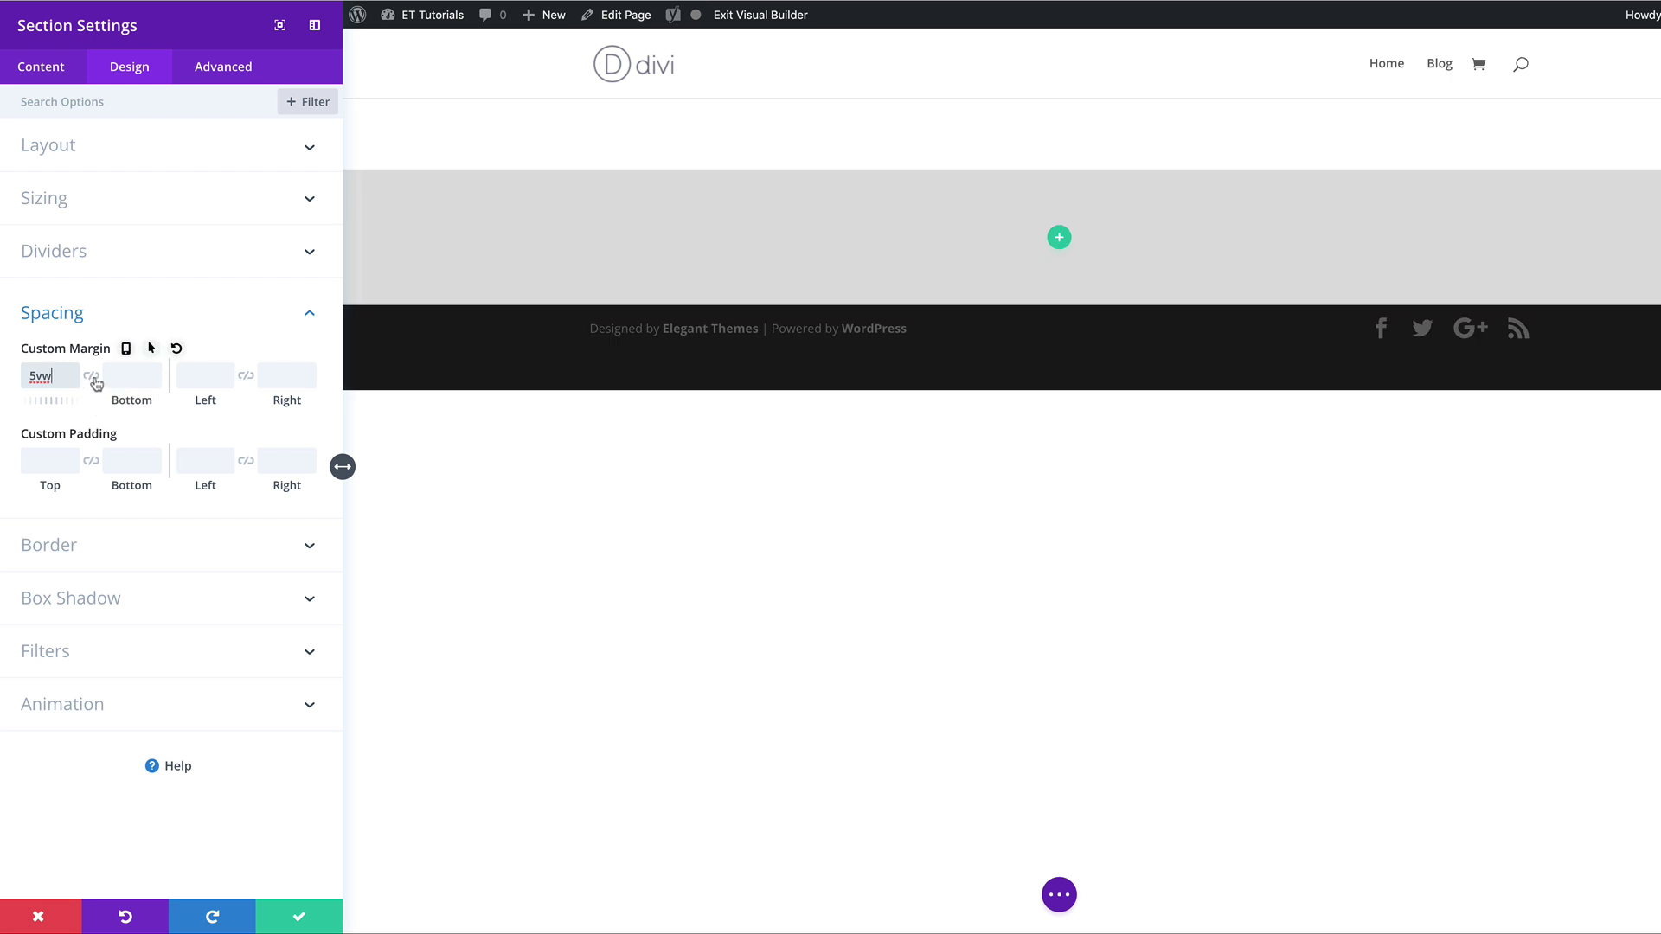
{"action": "left_click", "coordinate": [91, 376]}
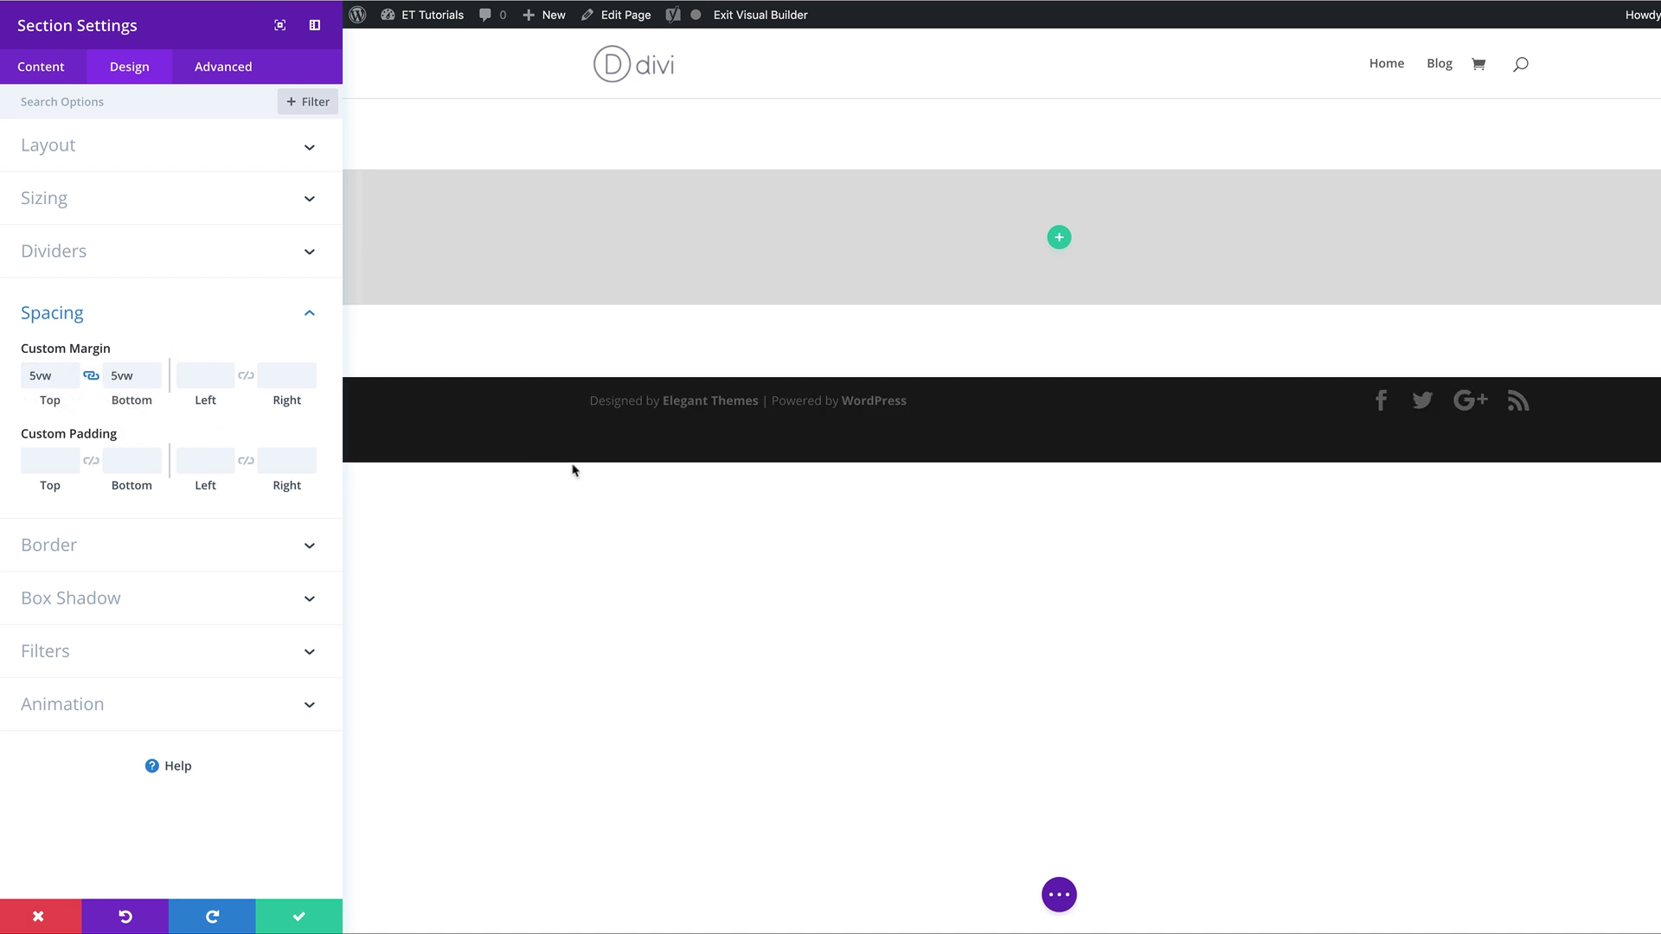
{"action": "left_click", "coordinate": [208, 379]}
{"action": "type", "text": "3vw"}
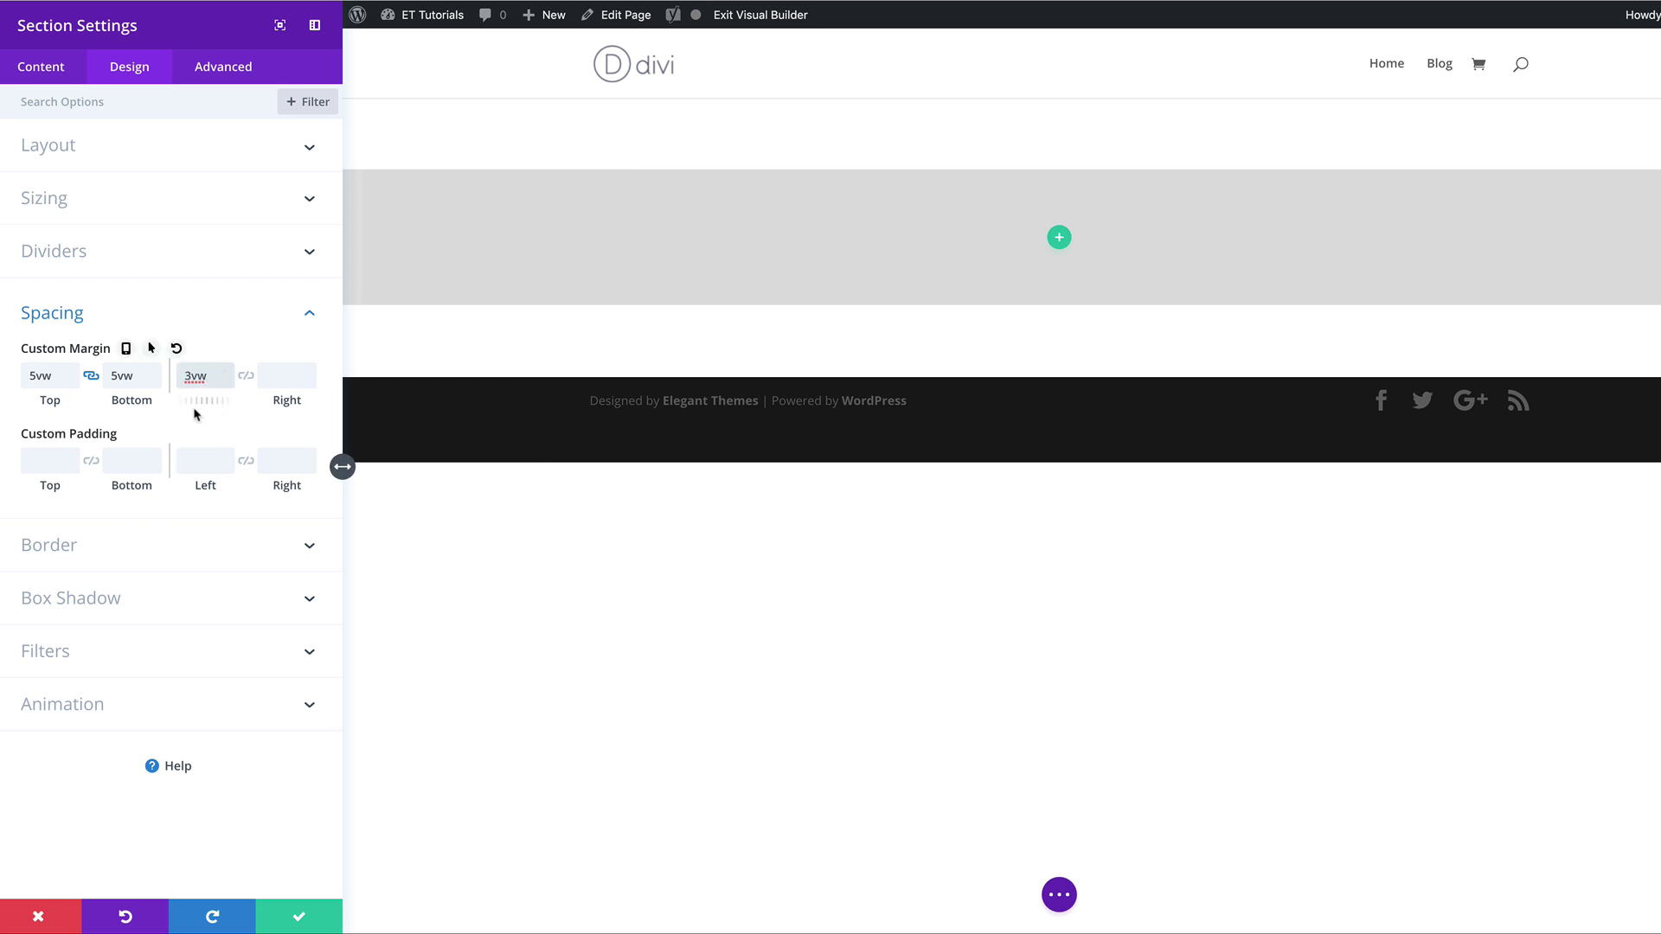
{"action": "left_click", "coordinate": [247, 379]}
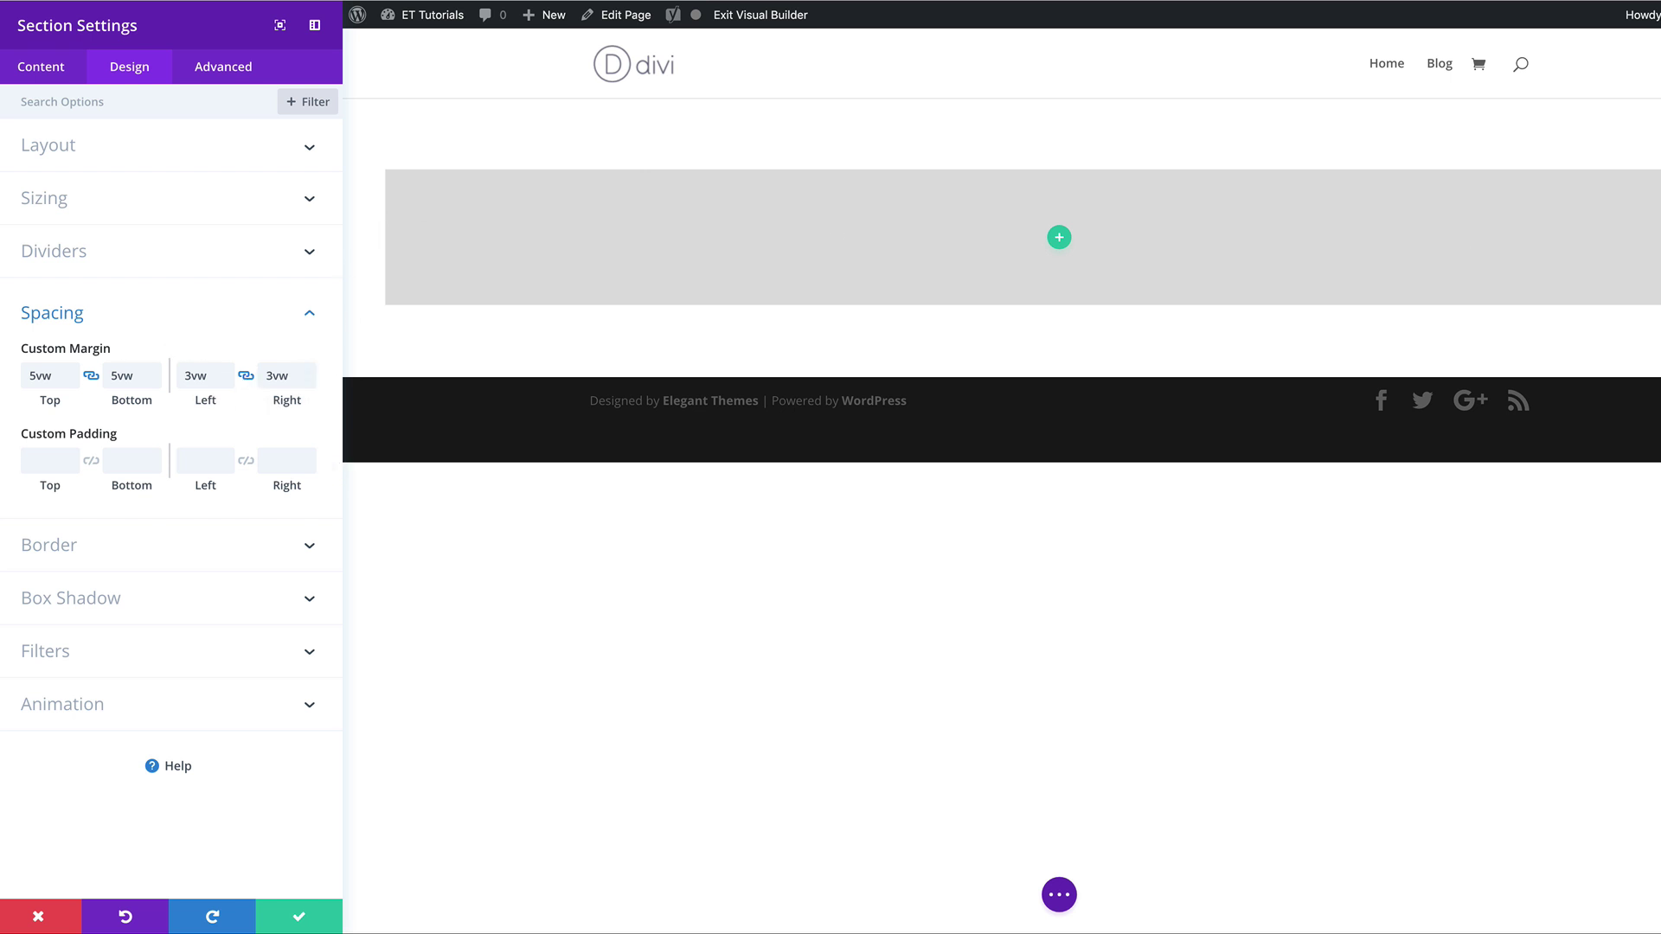
- Set the section's top and bottom custom padding to 0px and save the section settings
{"action": "left_click", "coordinate": [43, 464]}
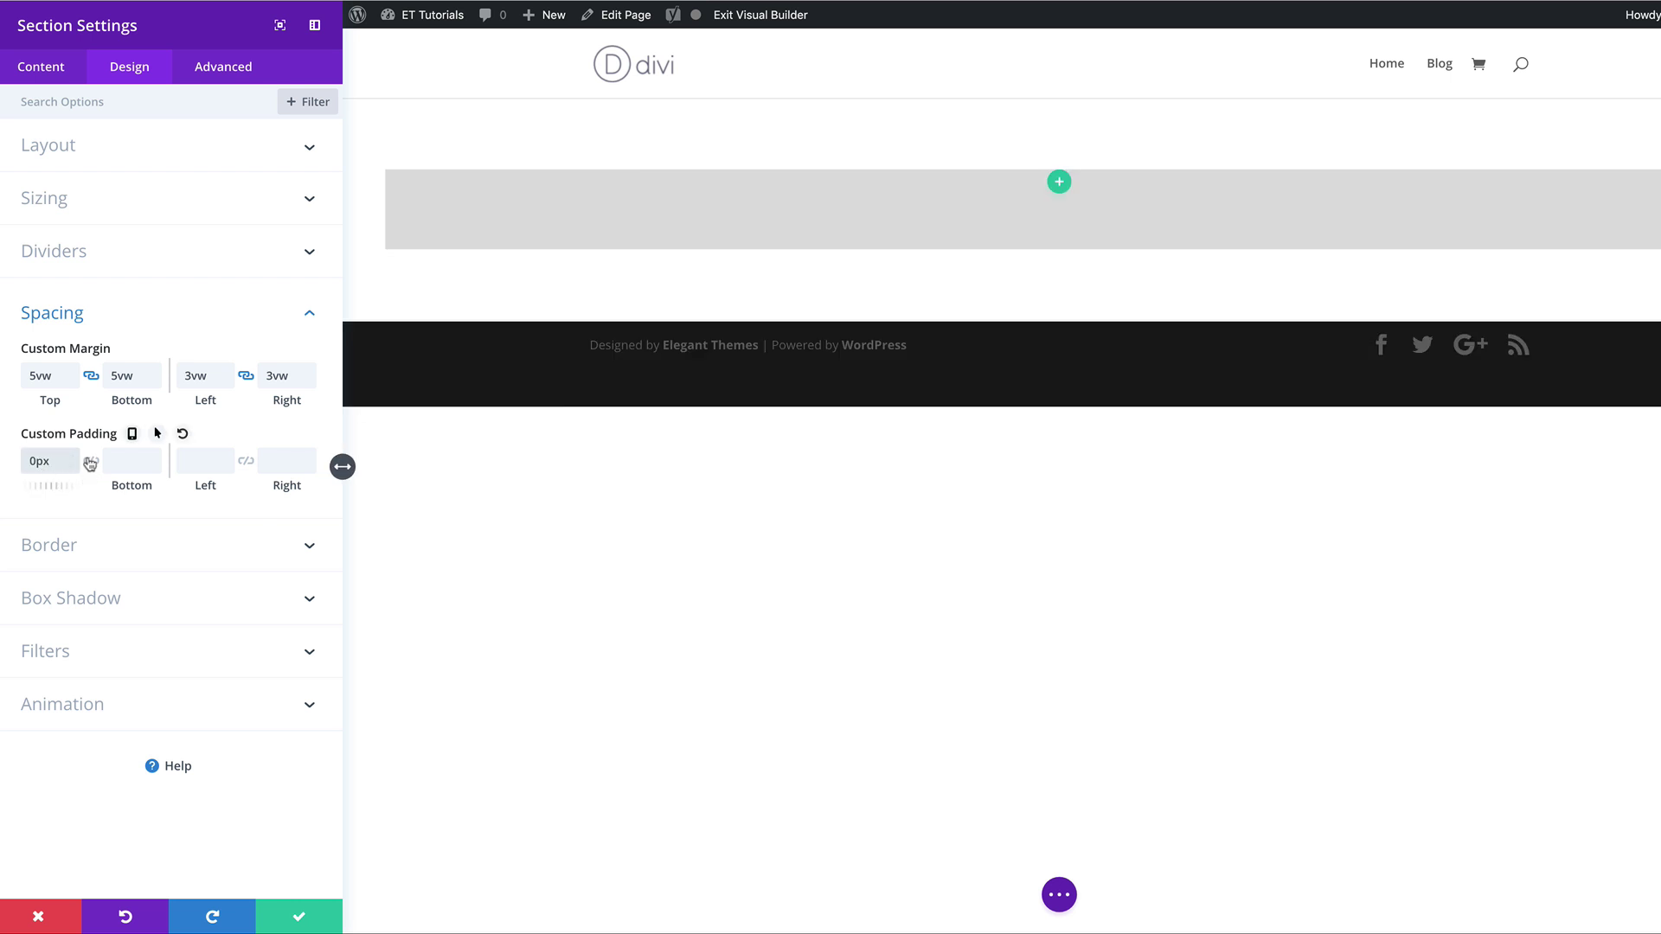
{"action": "left_click", "coordinate": [92, 461]}
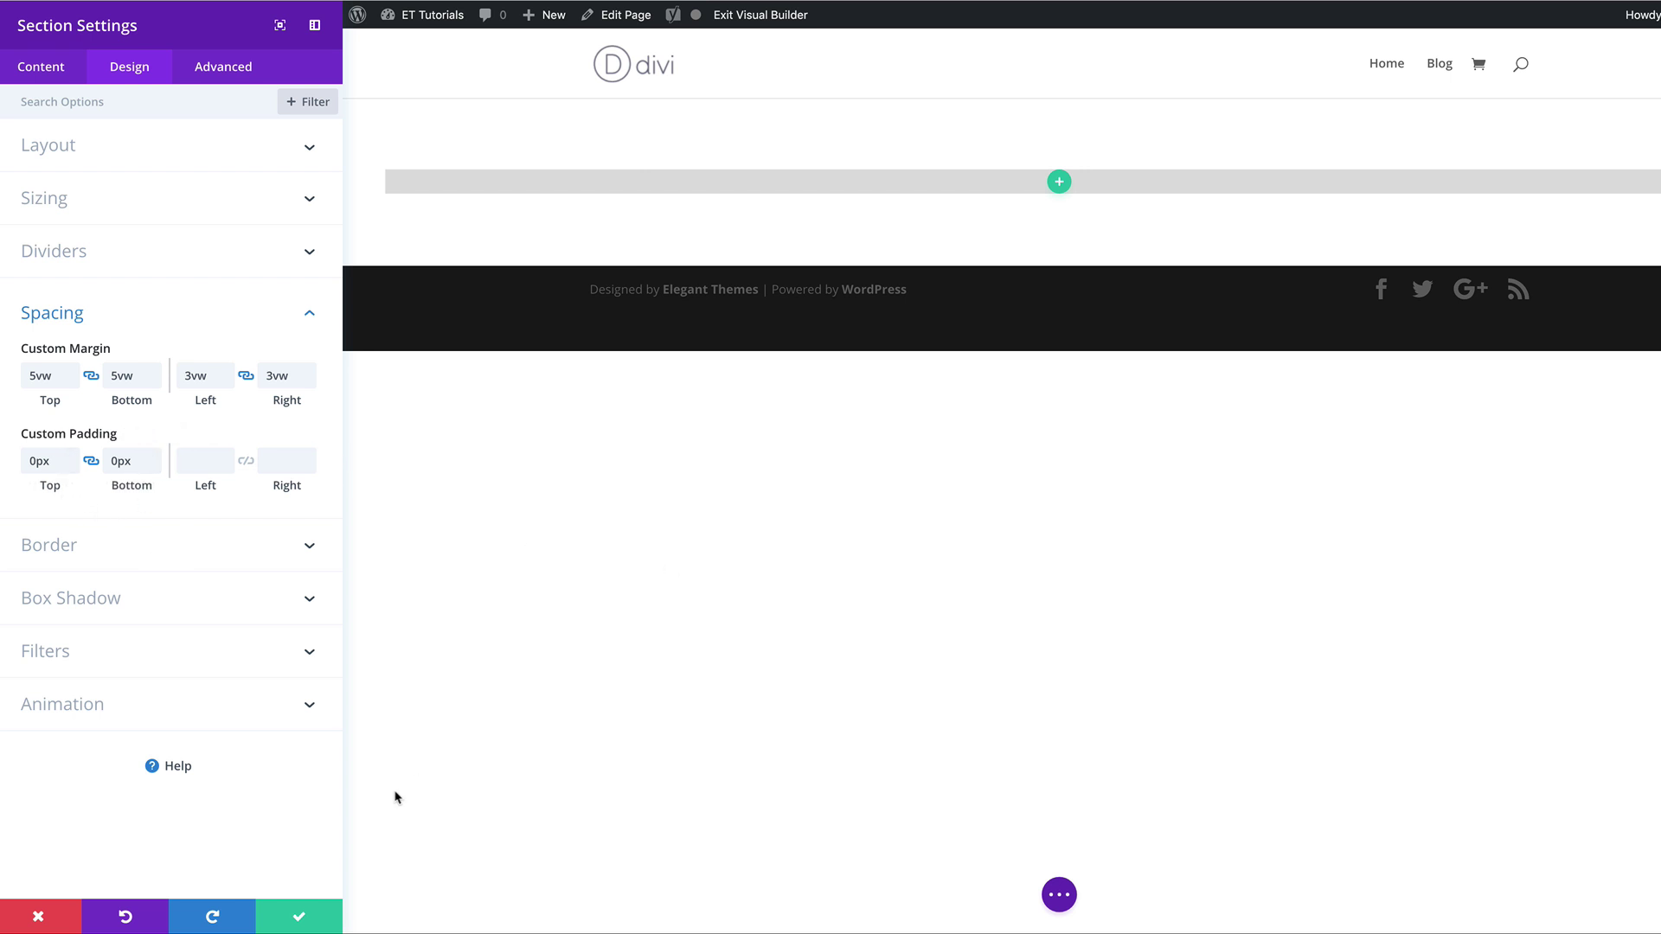
{"action": "left_click", "coordinate": [300, 917]}
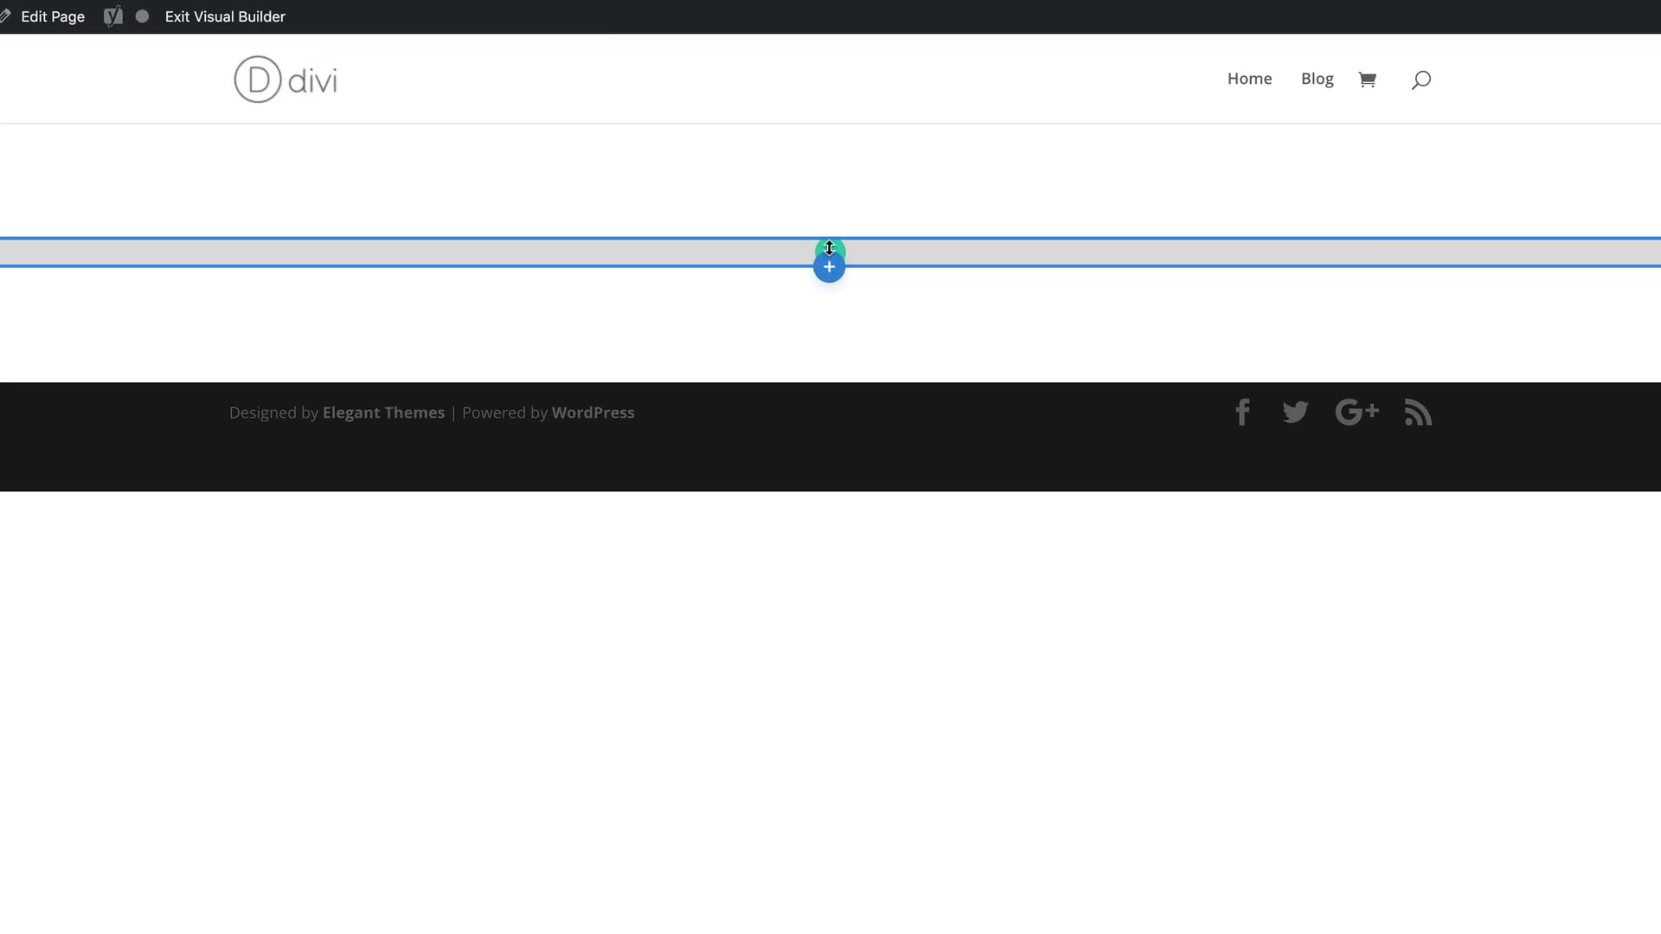
- Insert a row with two equal columns into the gray section without adding a module
{"action": "left_click", "coordinate": [836, 273]}
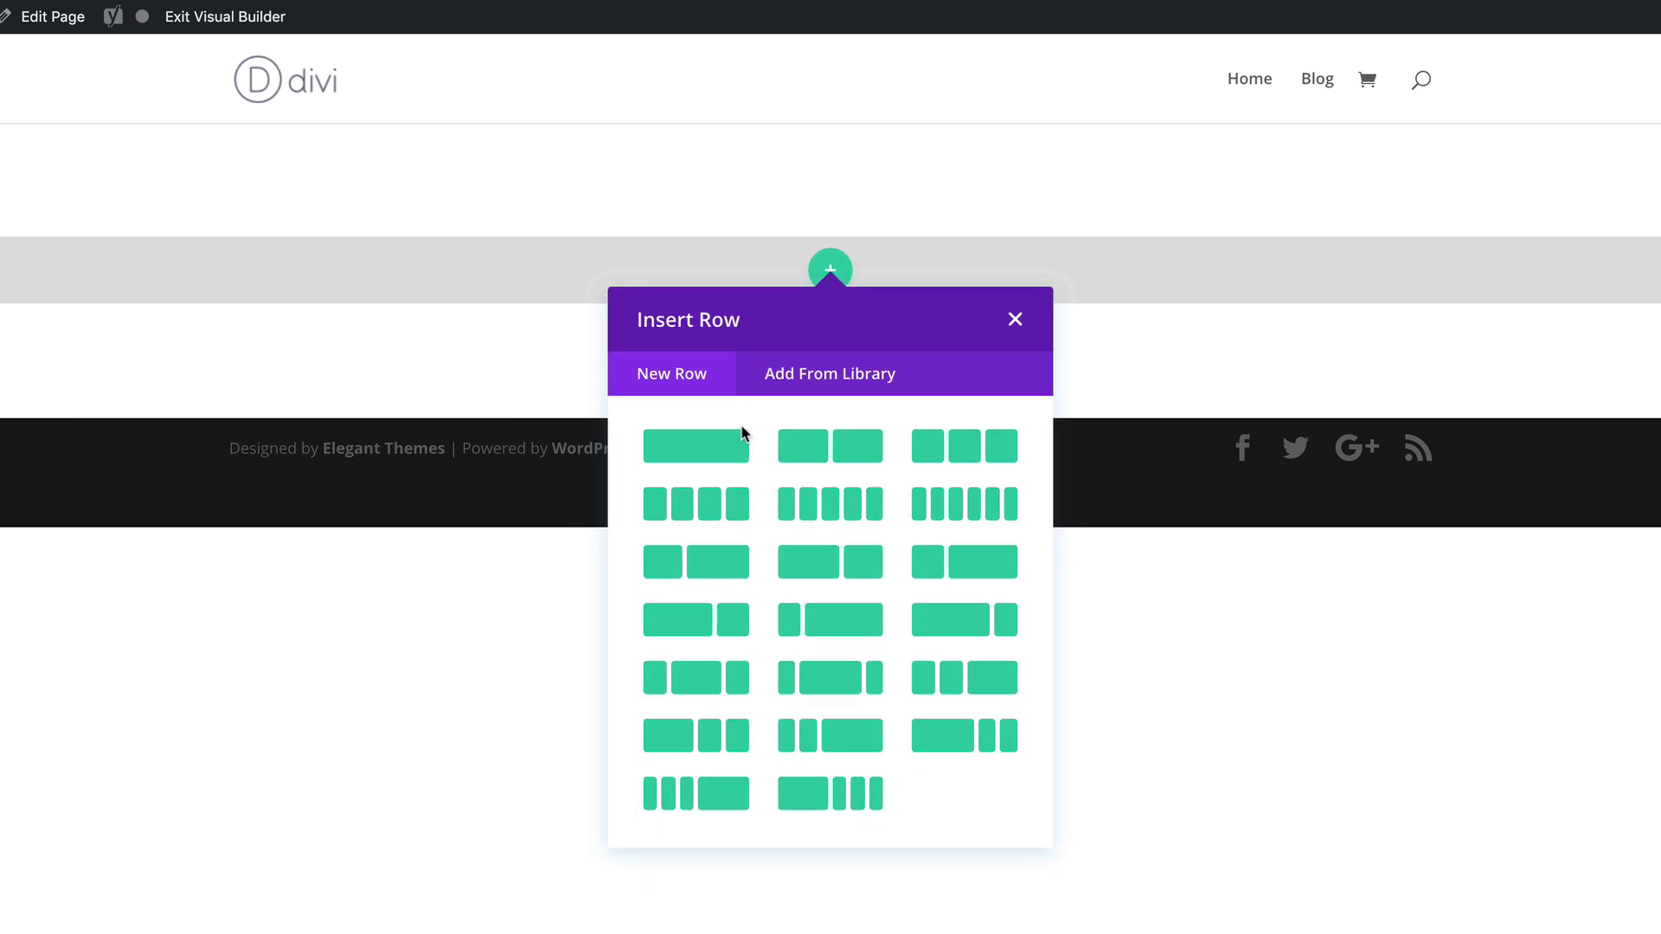
{"action": "left_click", "coordinate": [858, 446]}
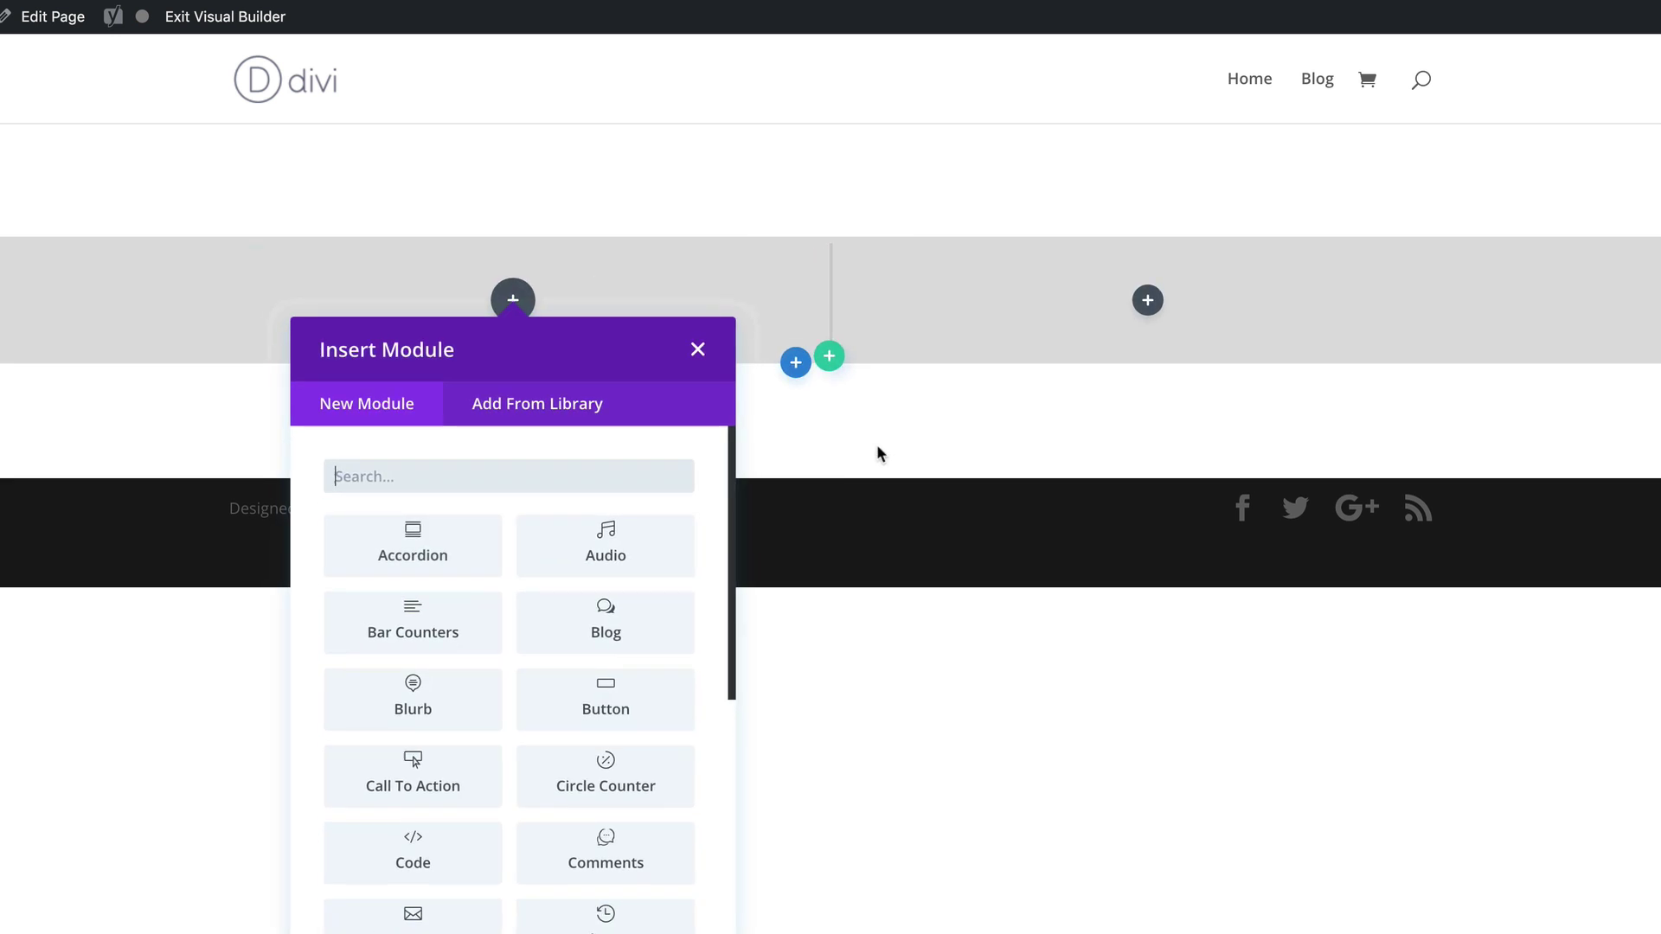
{"action": "left_click", "coordinate": [697, 350]}
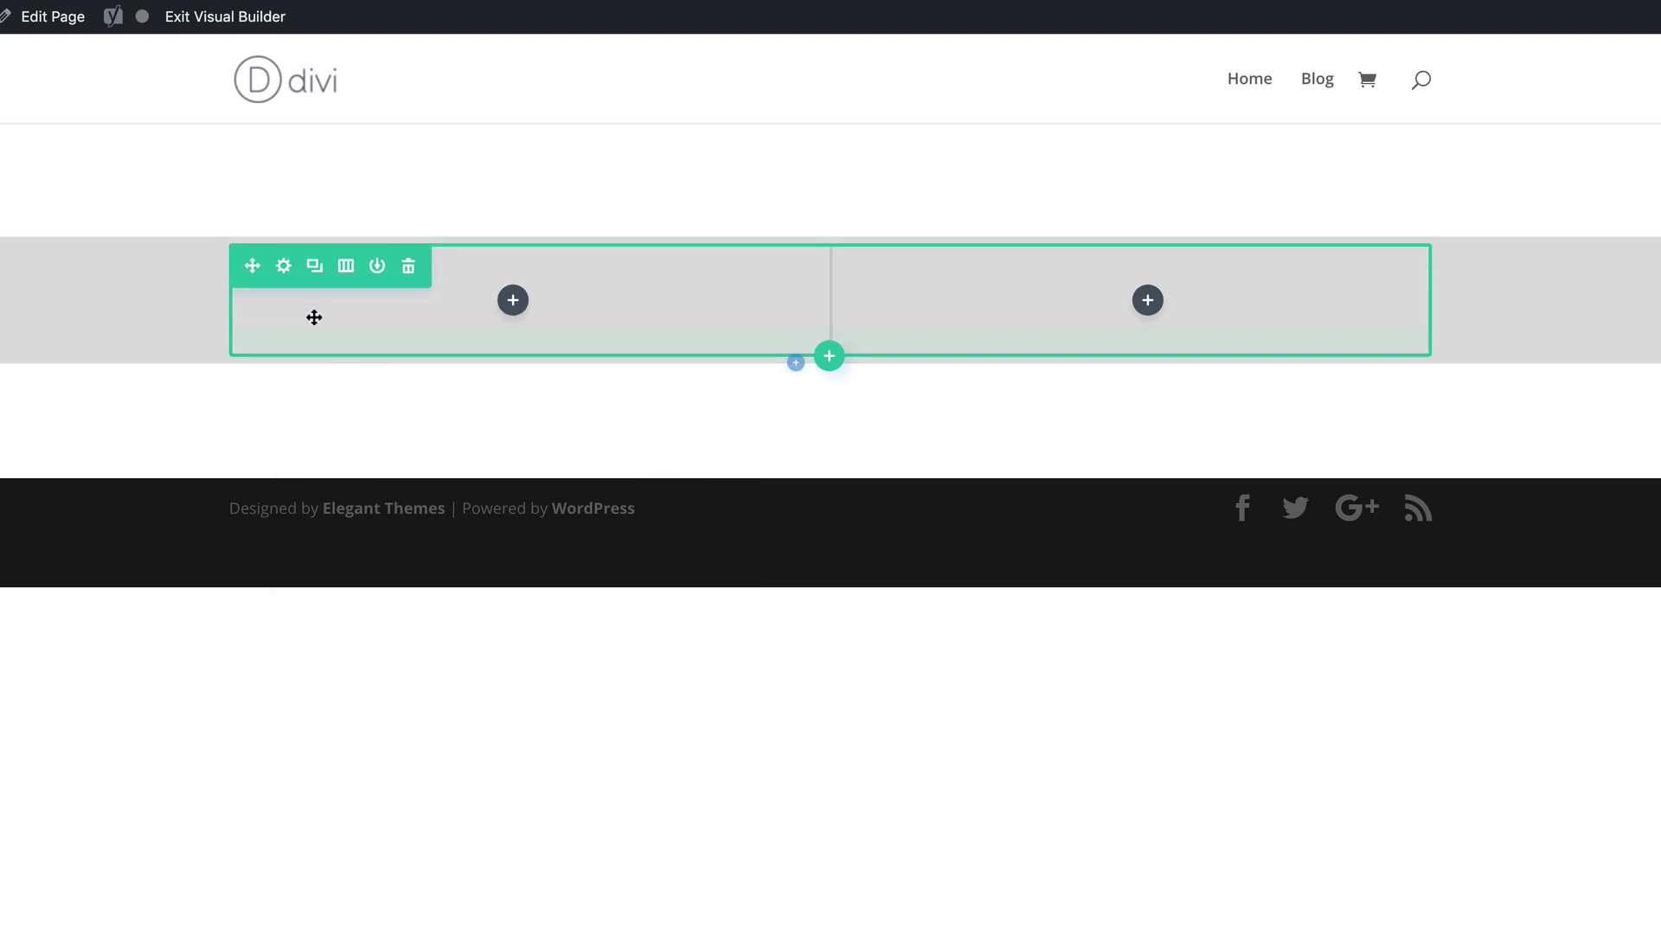
- Give the row a gradient background from the copied pink color to fully transparent white, rgba(255,255,255,0)
{"action": "left_click", "coordinate": [284, 267]}
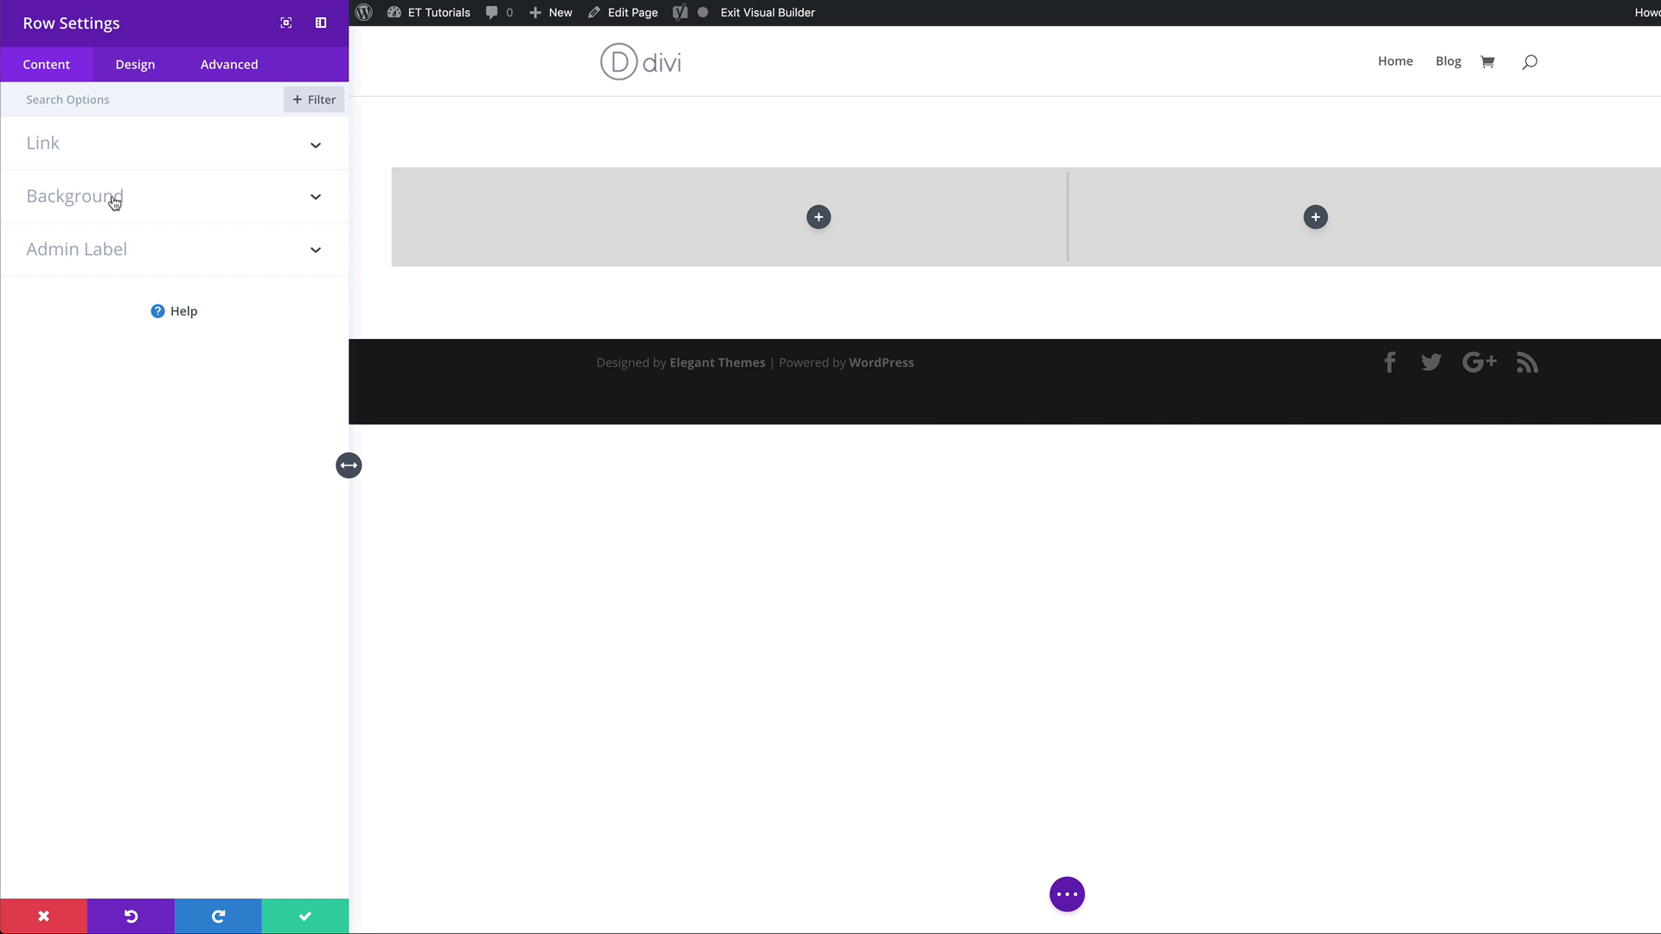
{"action": "left_click", "coordinate": [114, 201]}
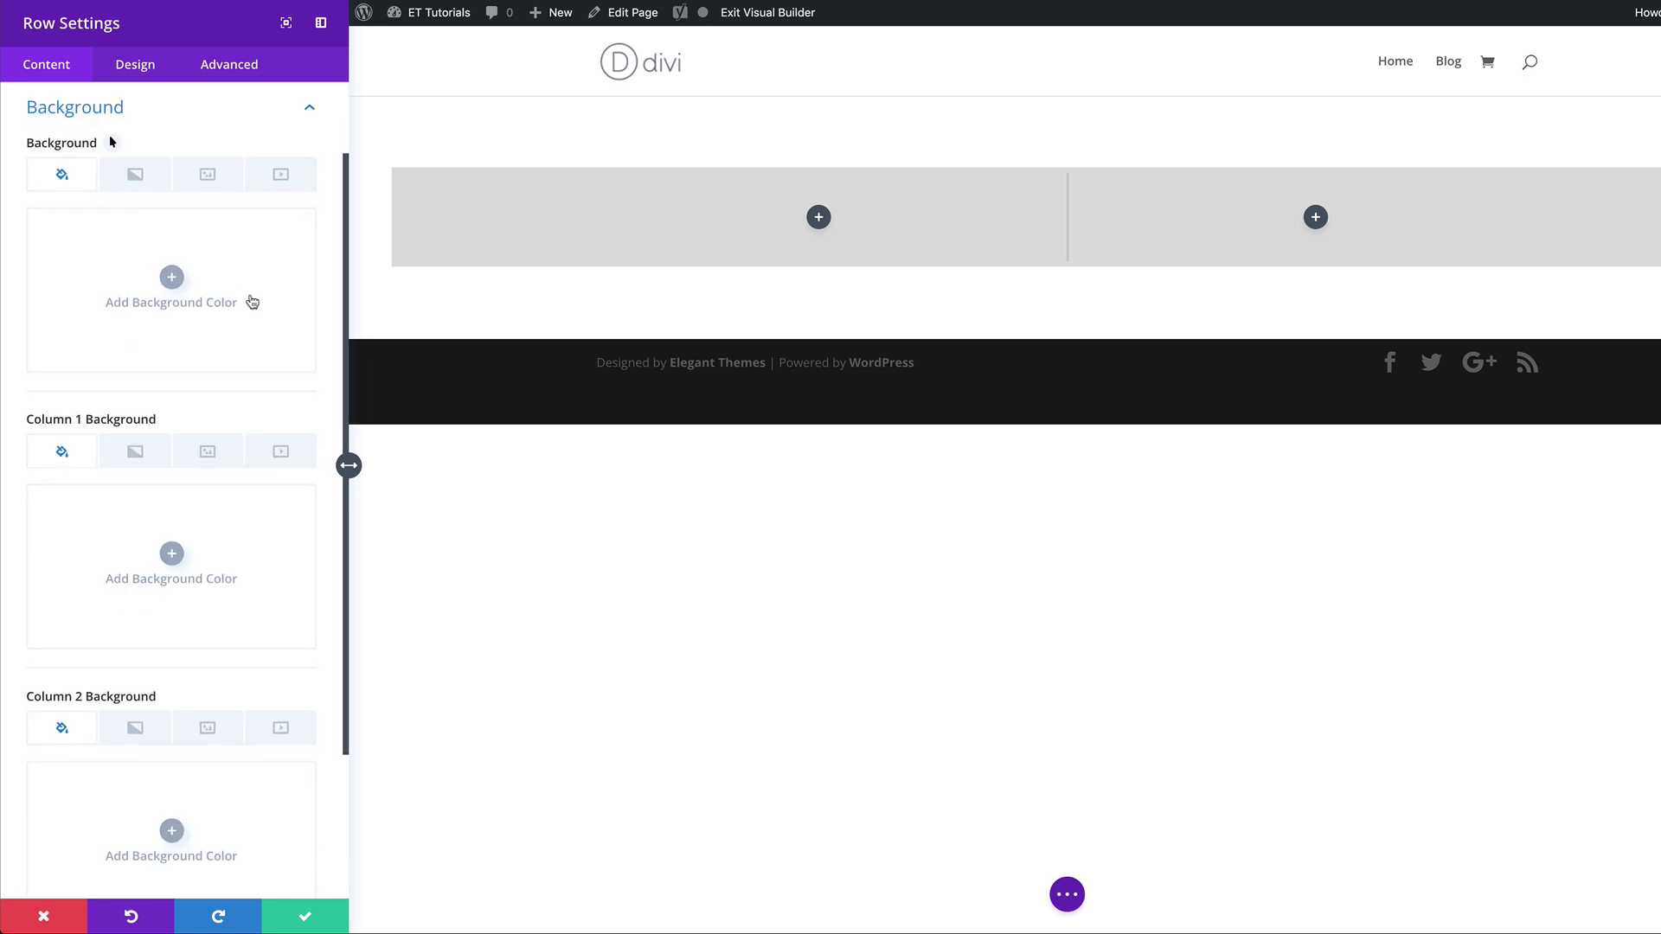
{"action": "left_click", "coordinate": [139, 180]}
{"action": "left_click", "coordinate": [171, 278]}
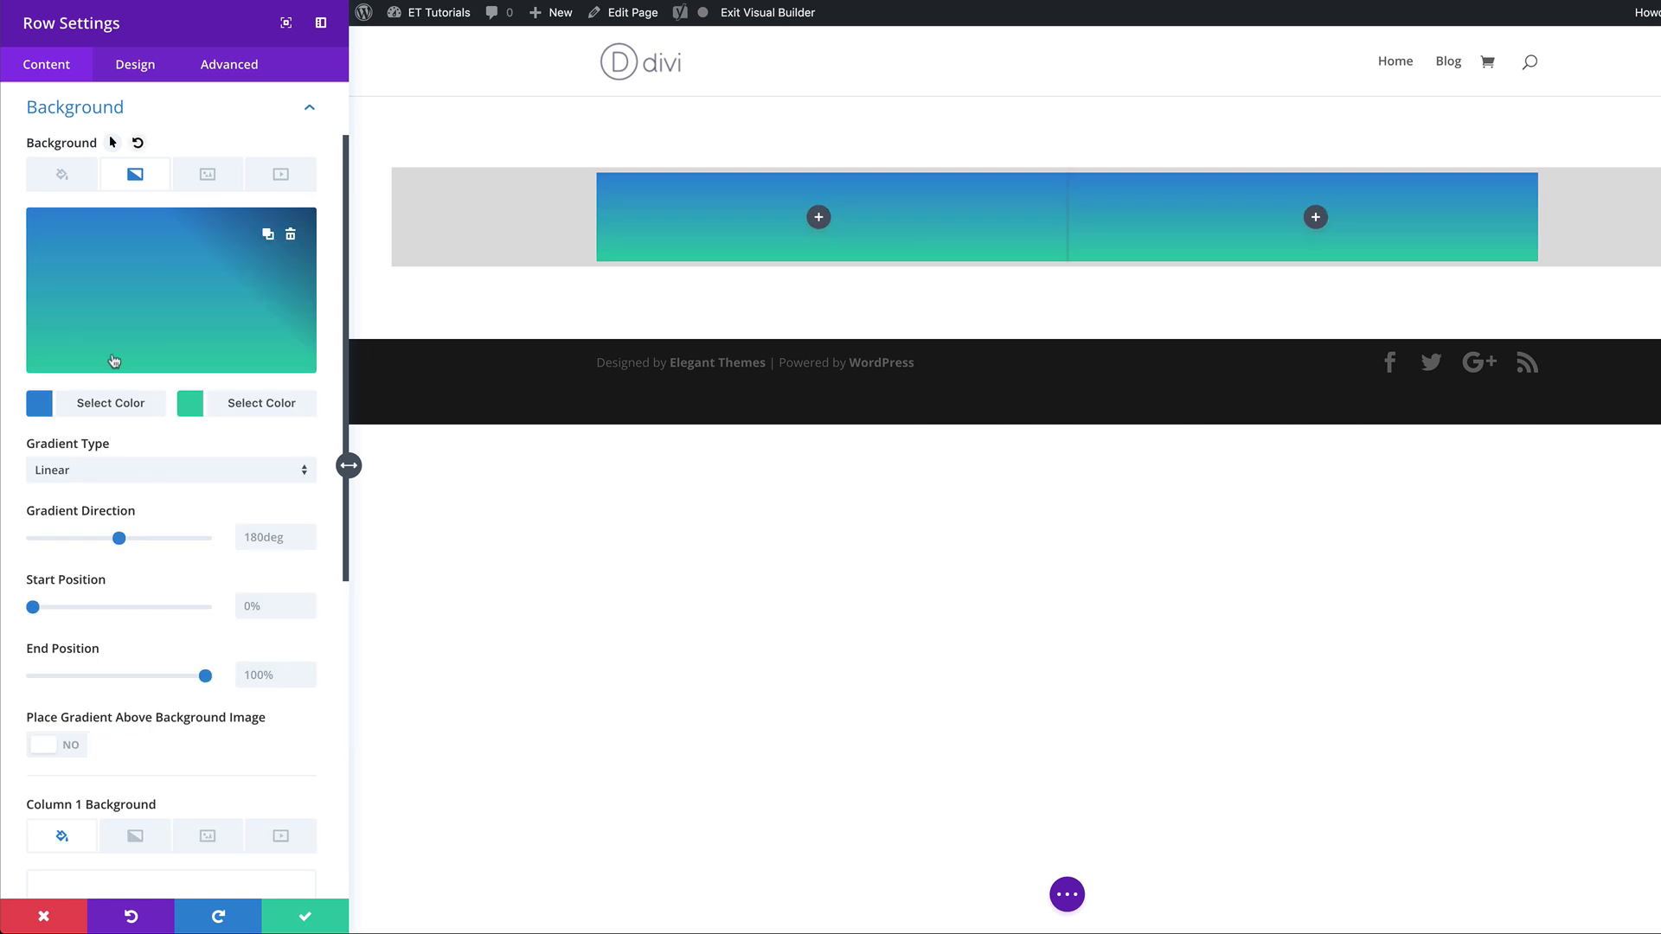
{"action": "left_click", "coordinate": [39, 404]}
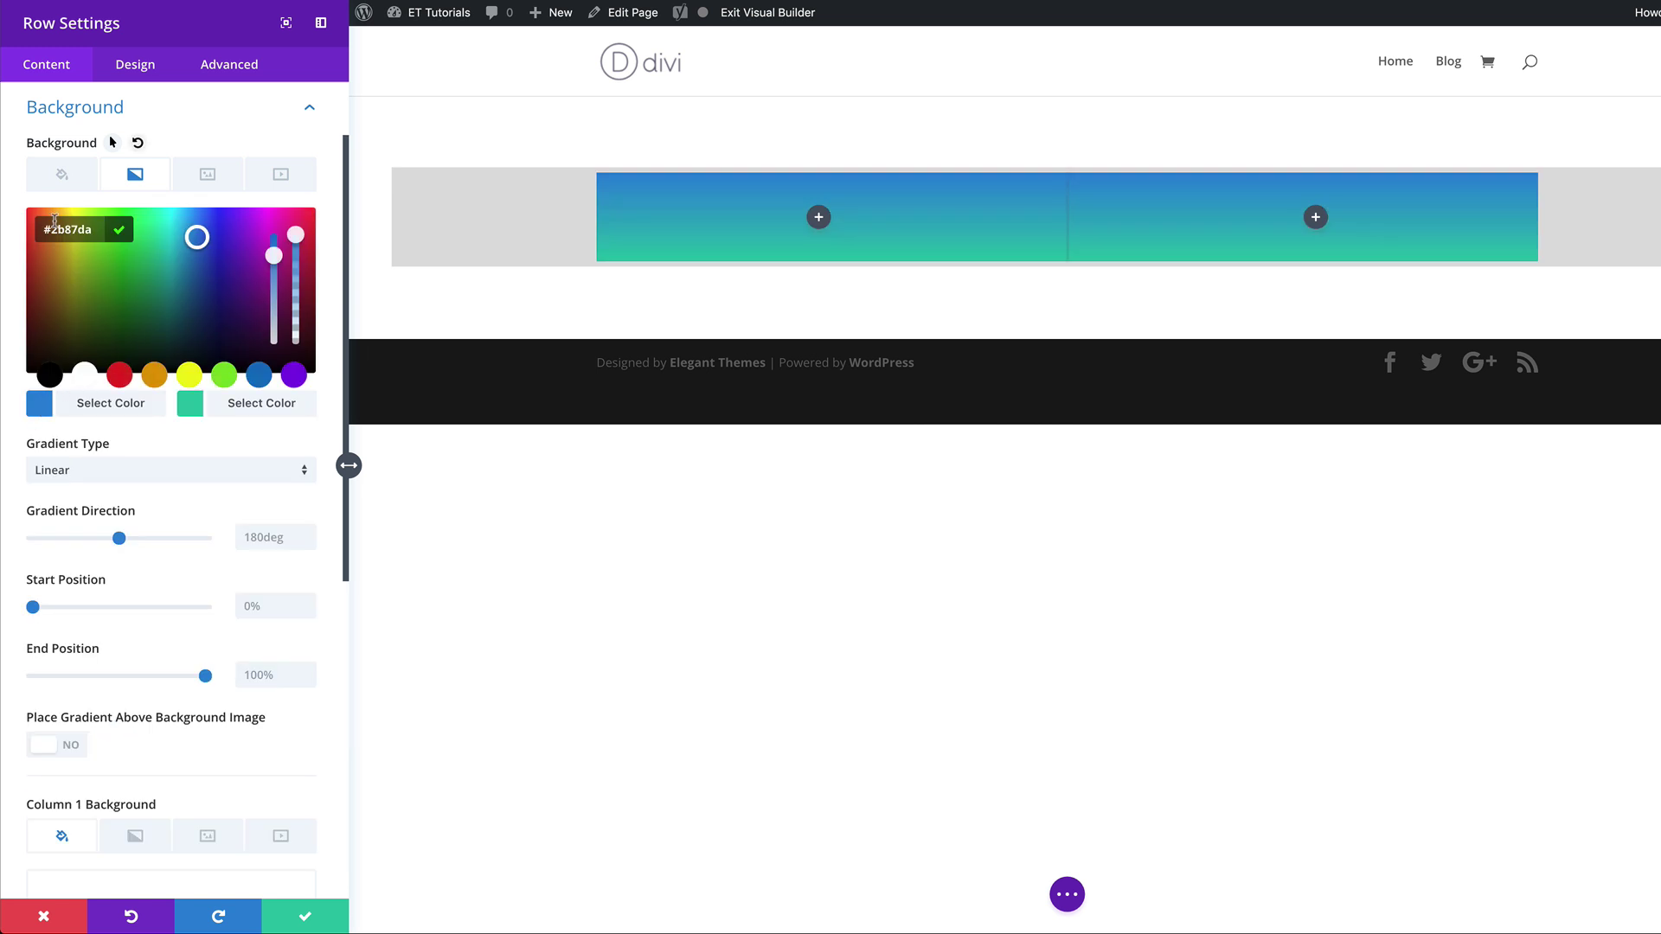
{"action": "left_click_drag", "start_coordinate": [54, 227], "coordinate": [93, 227]}
{"action": "key", "text": "ctrl+v"}
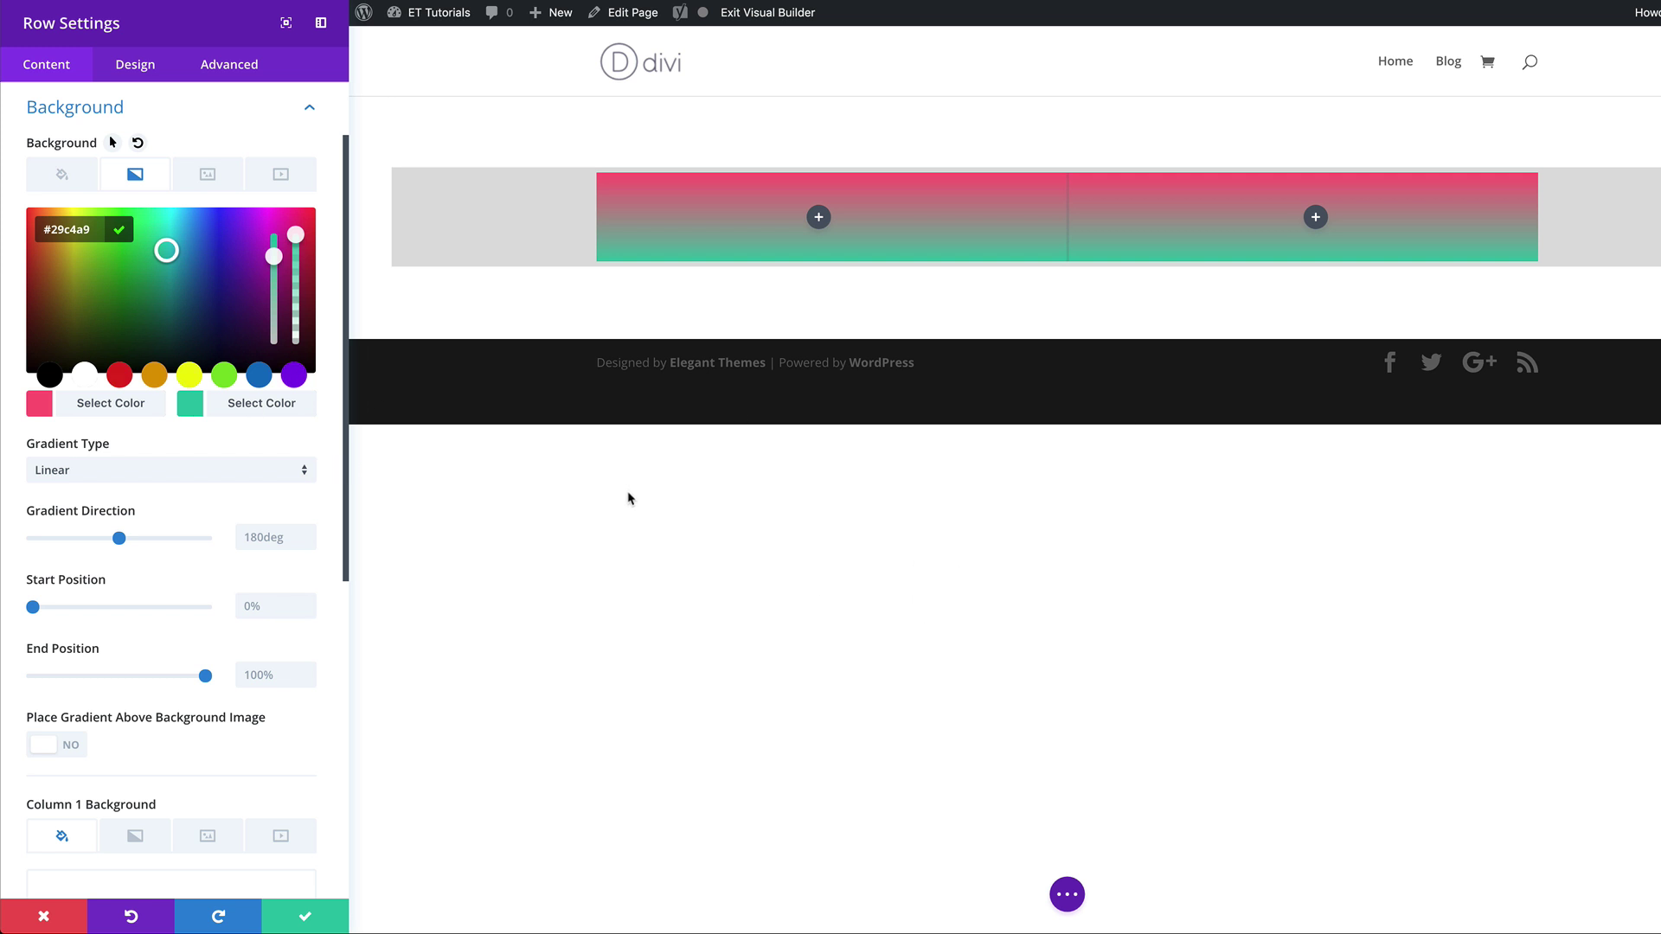
{"action": "left_click", "coordinate": [84, 375]}
{"action": "left_click_drag", "start_coordinate": [300, 236], "coordinate": [305, 362]}
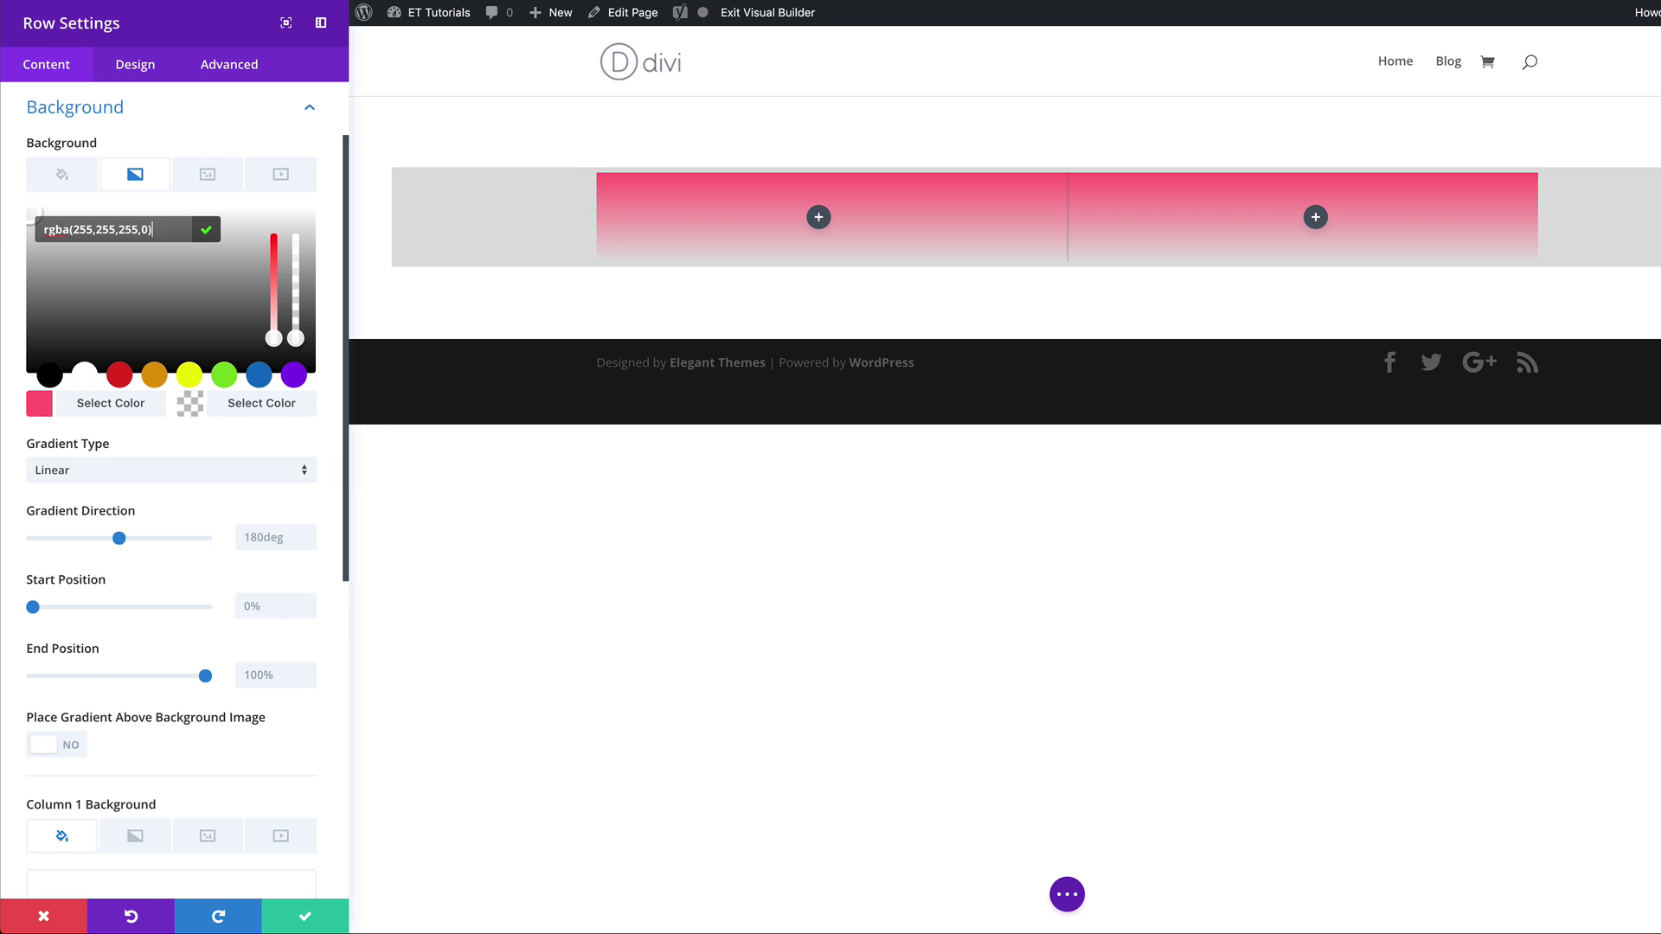
- Make the row's gradient radial with both start and end positions at 15% to form a solid circle
{"action": "left_click", "coordinate": [136, 478]}
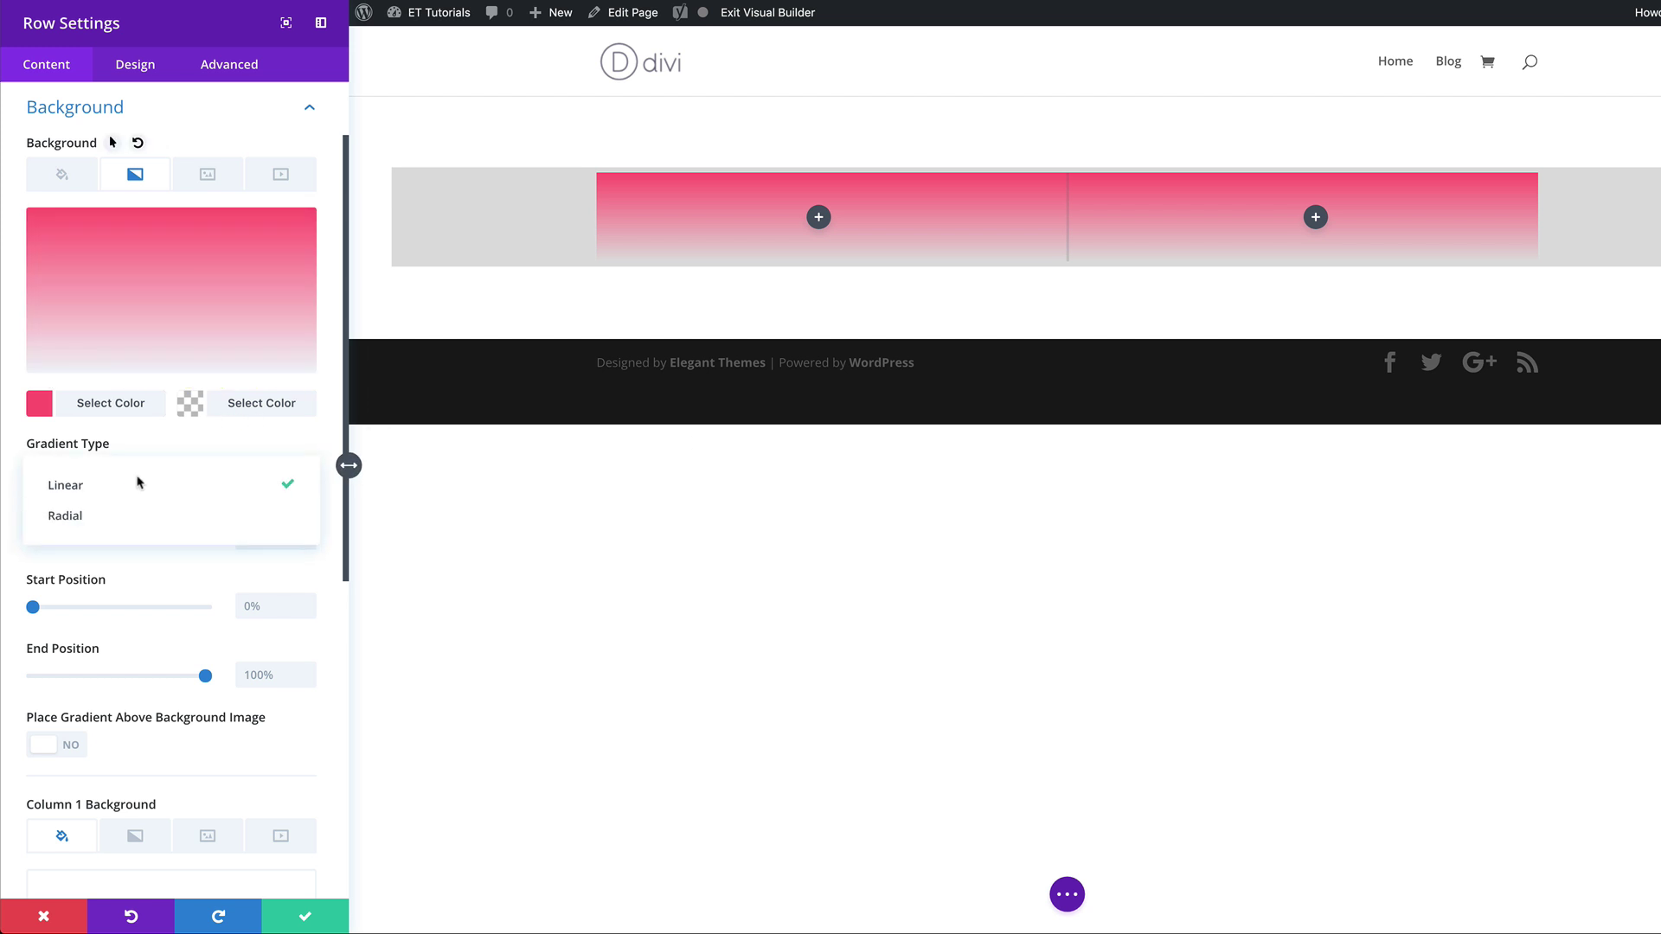
{"action": "left_click", "coordinate": [108, 520]}
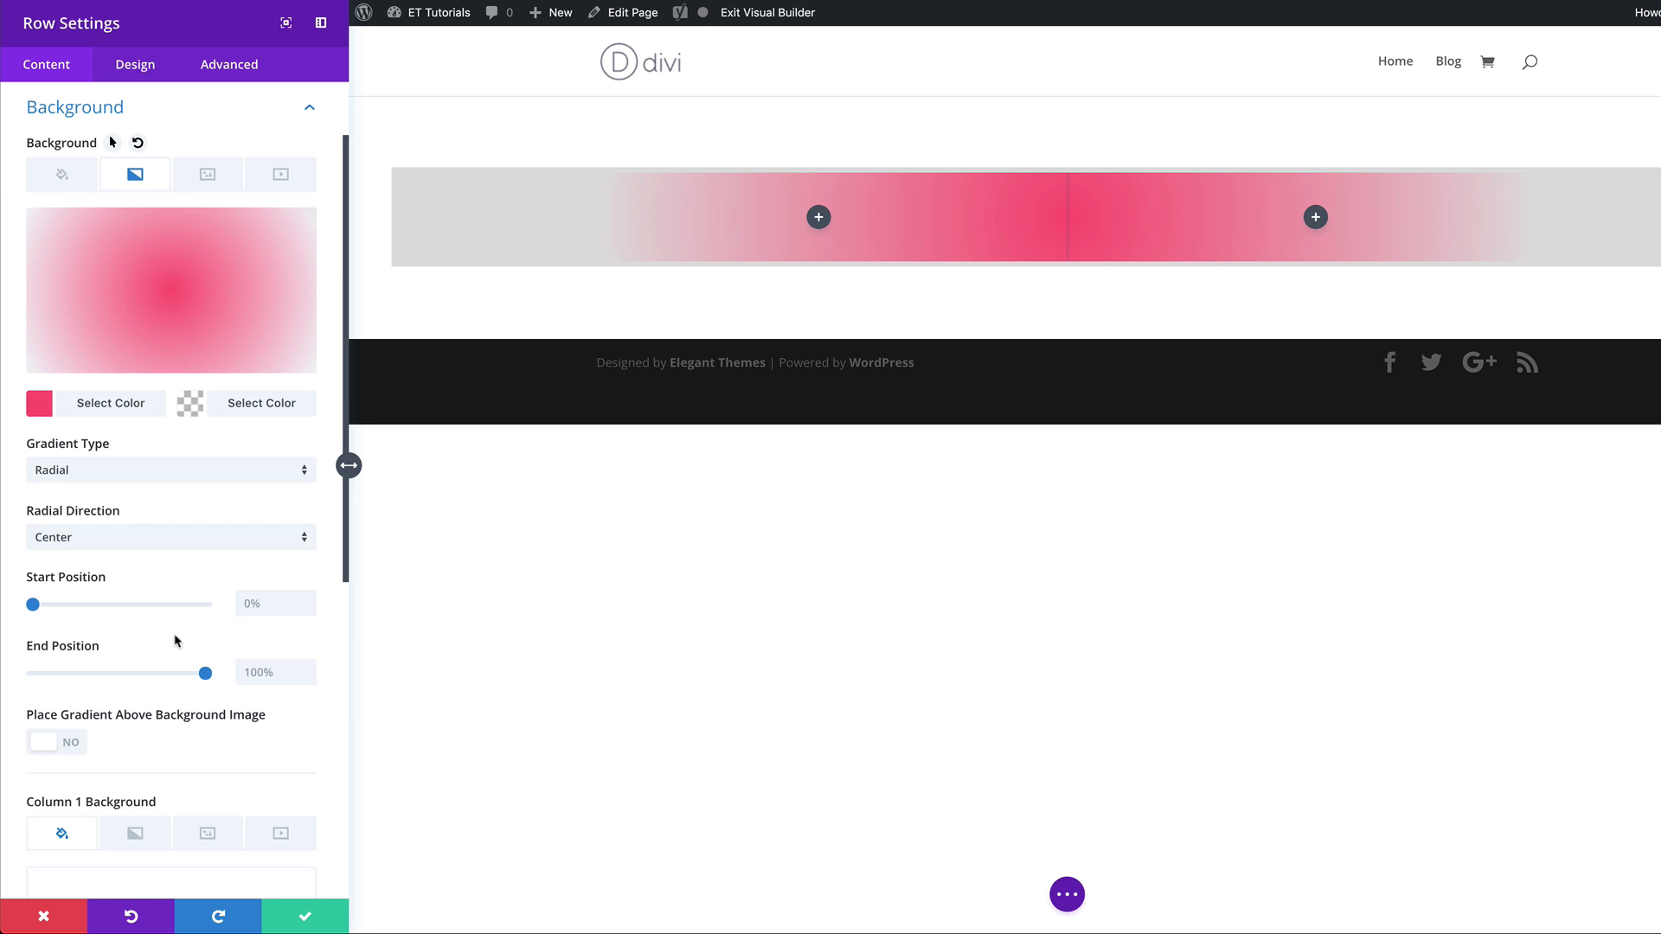
{"action": "left_click", "coordinate": [256, 603]}
{"action": "type", "text": "1"}
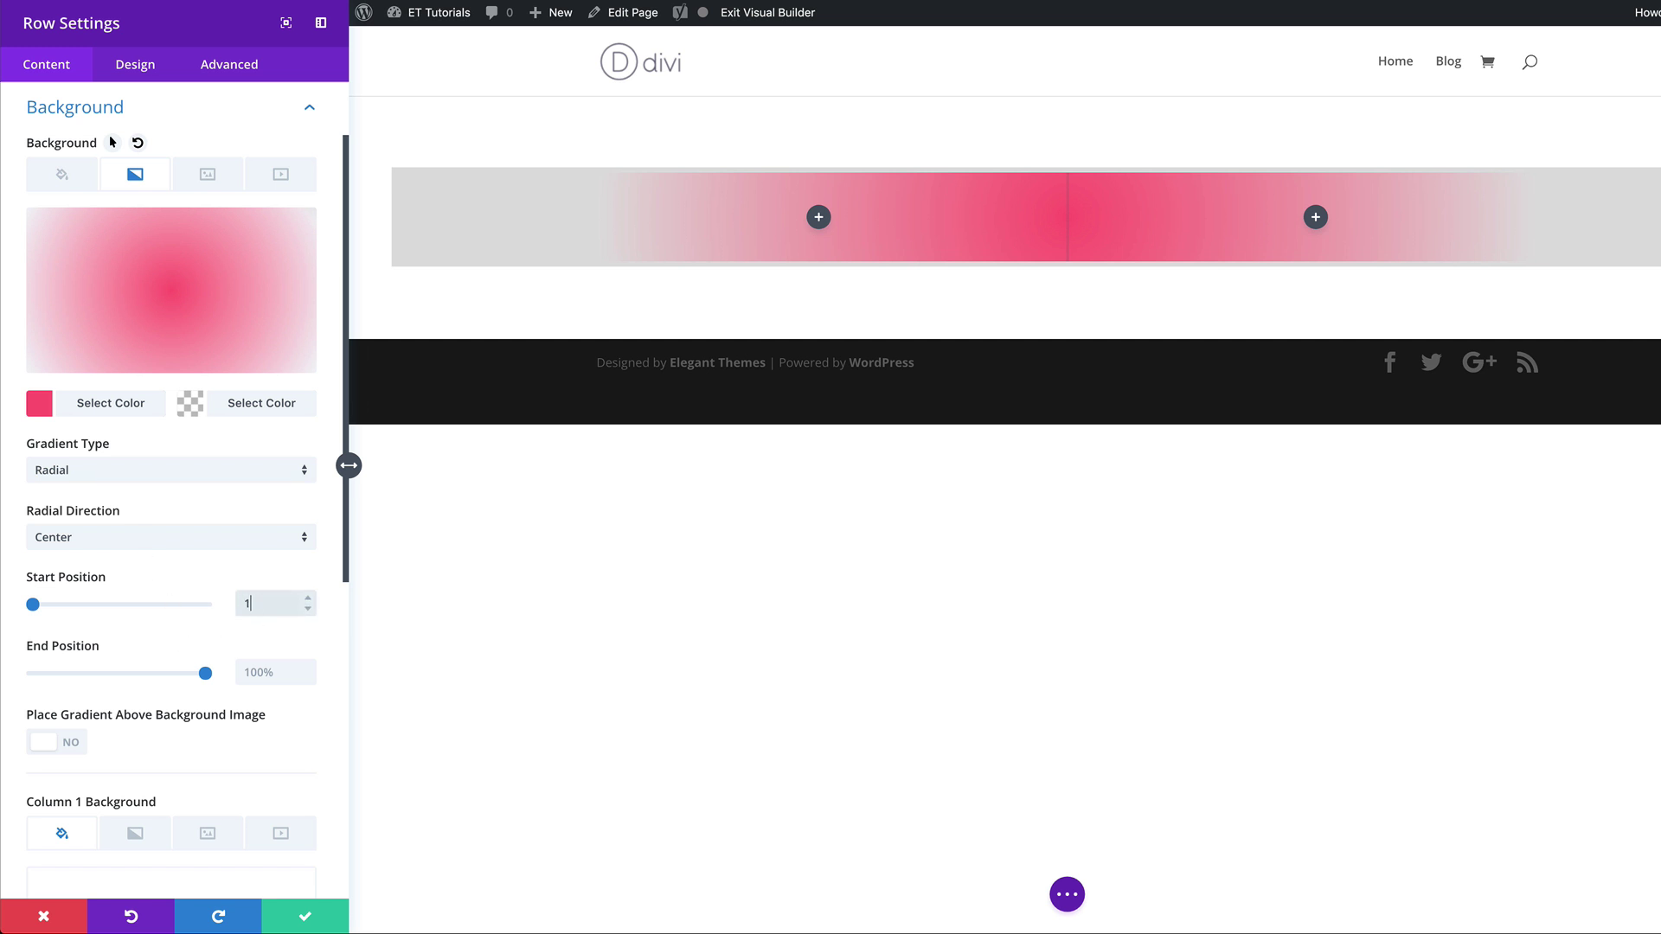
{"action": "type", "text": "5"}
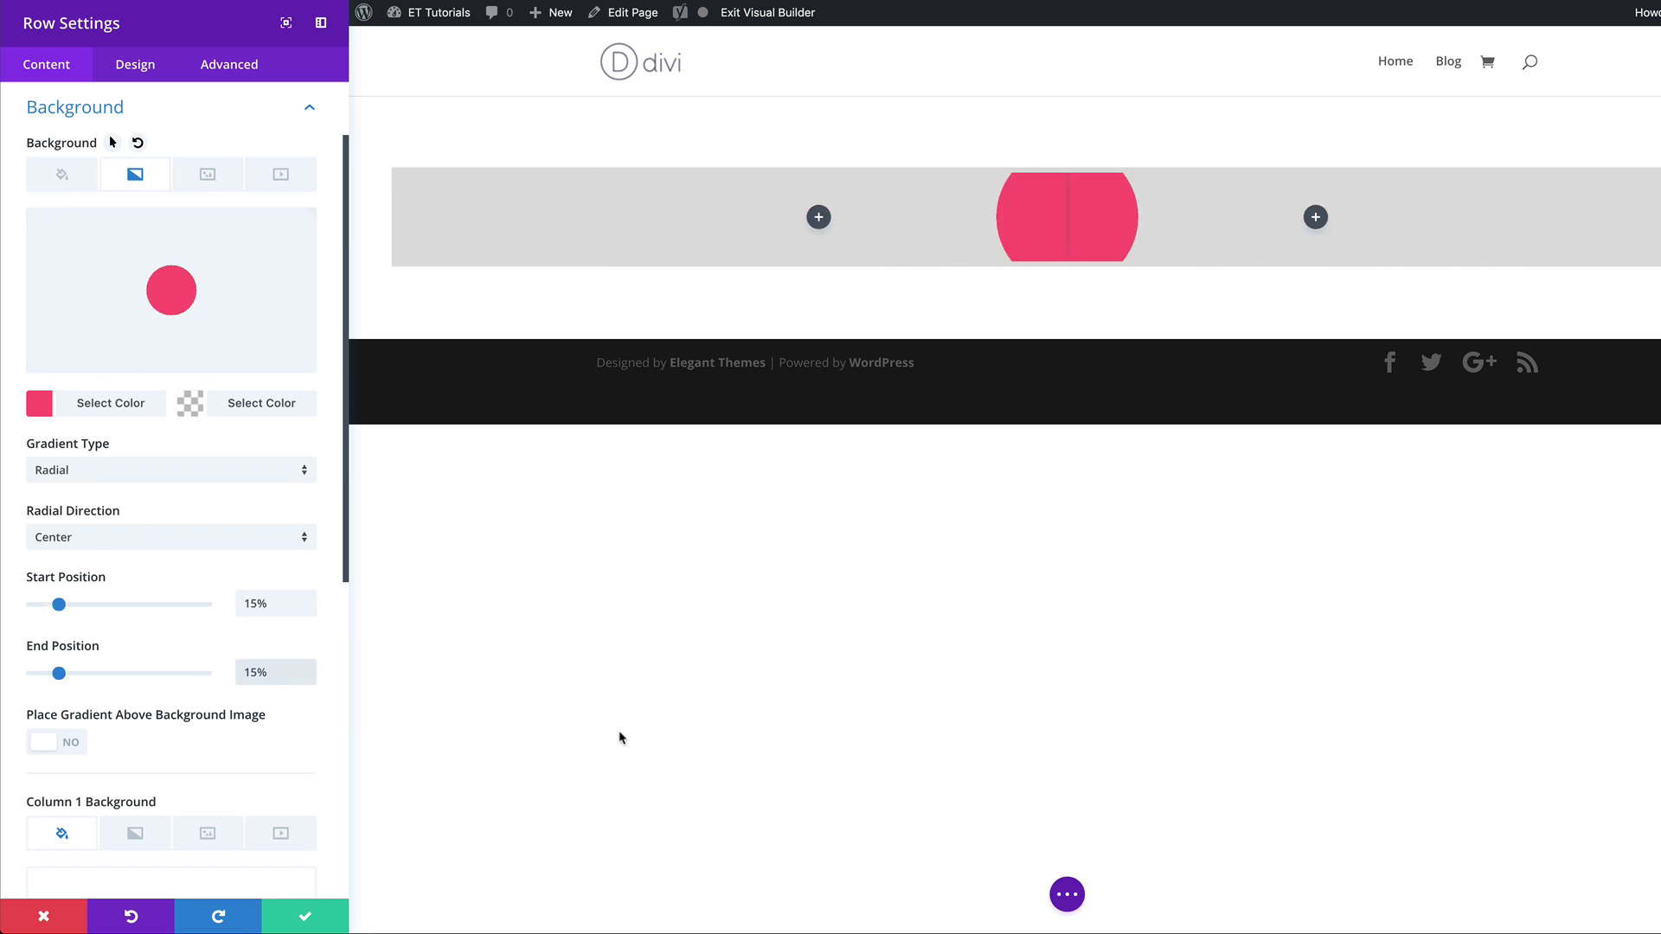
- Enable custom width for the row in its sizing settings and set a custom gutter width of 1
{"action": "left_click", "coordinate": [135, 66]}
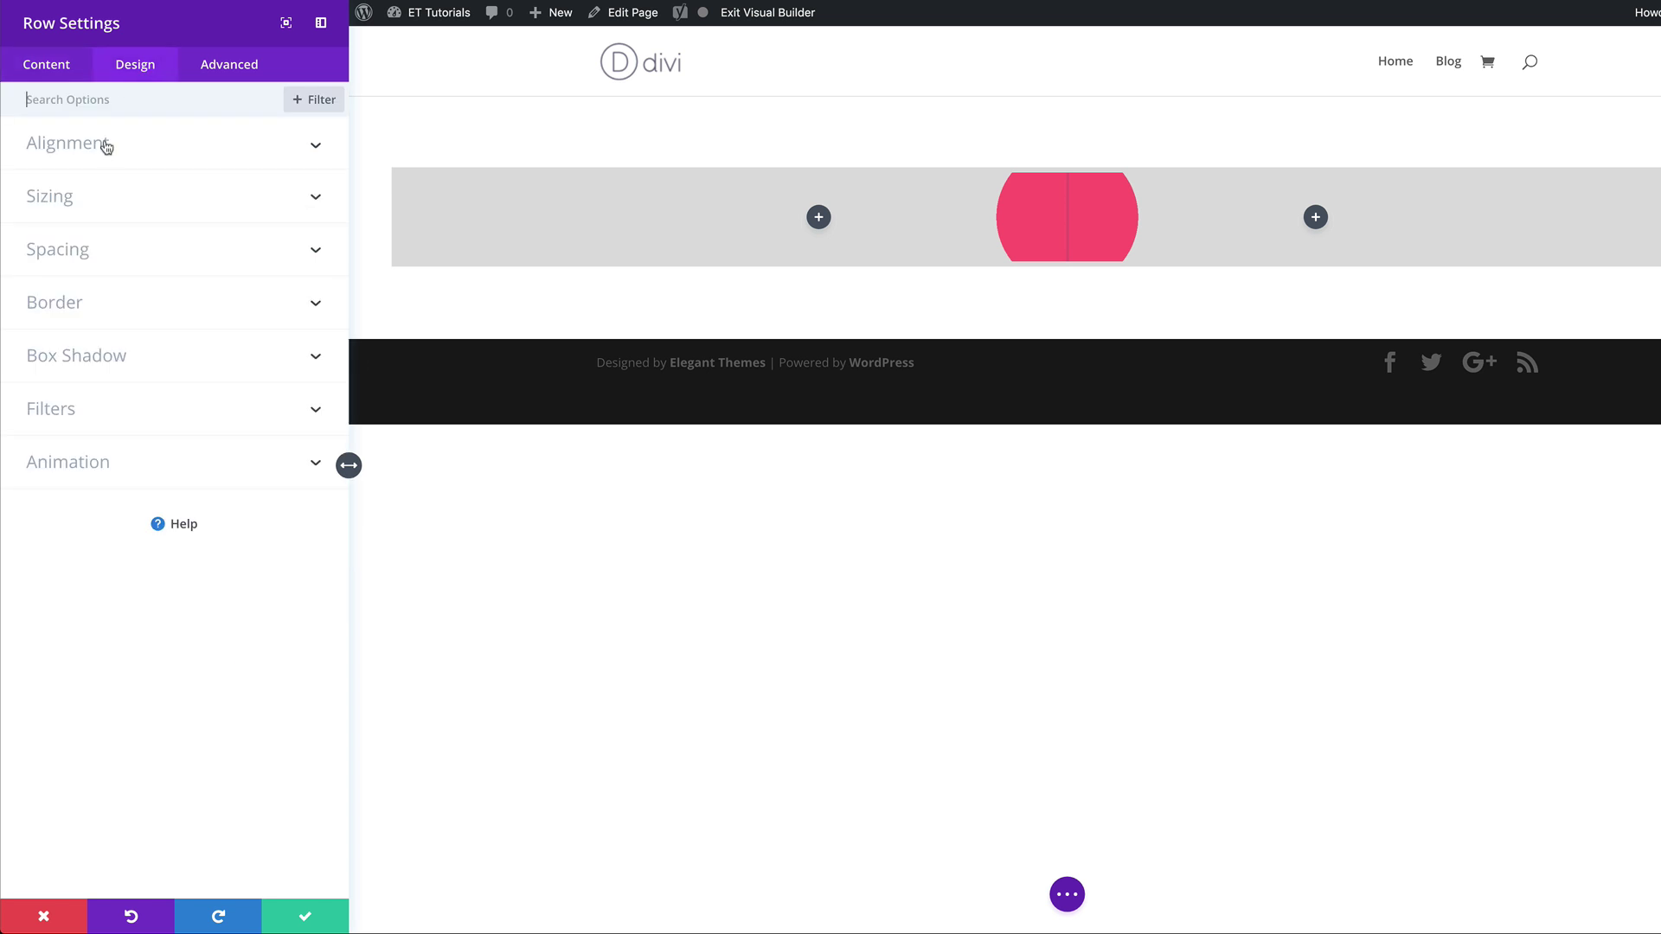
{"action": "left_click", "coordinate": [69, 204]}
{"action": "left_click", "coordinate": [69, 270]}
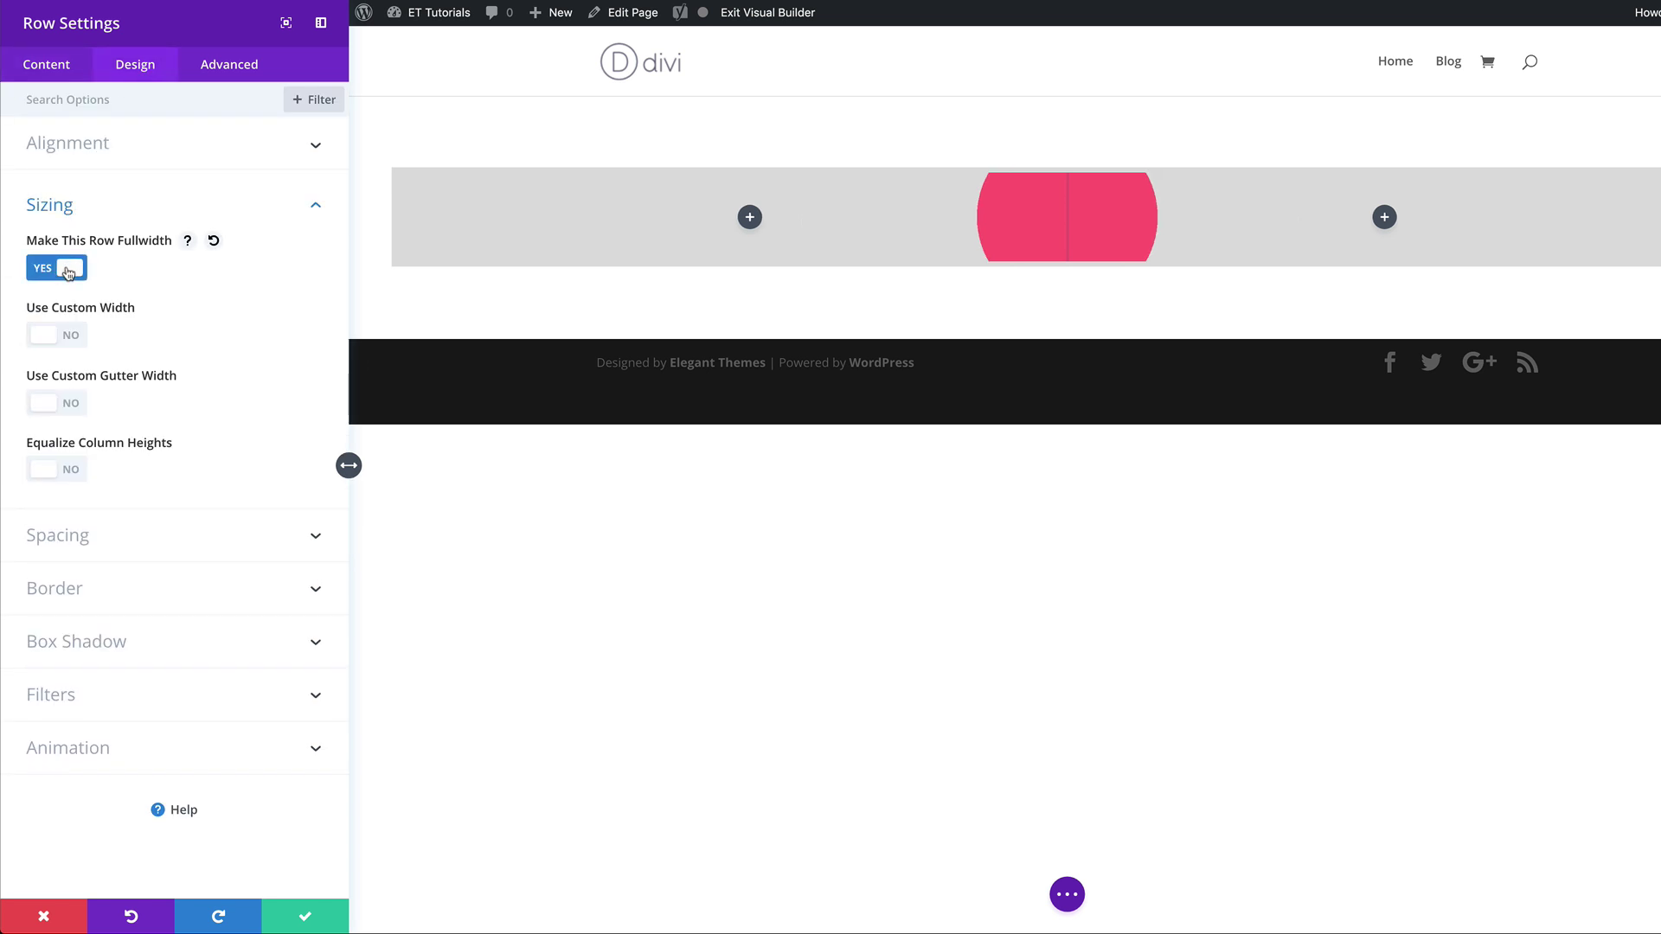
{"action": "left_click", "coordinate": [73, 478]}
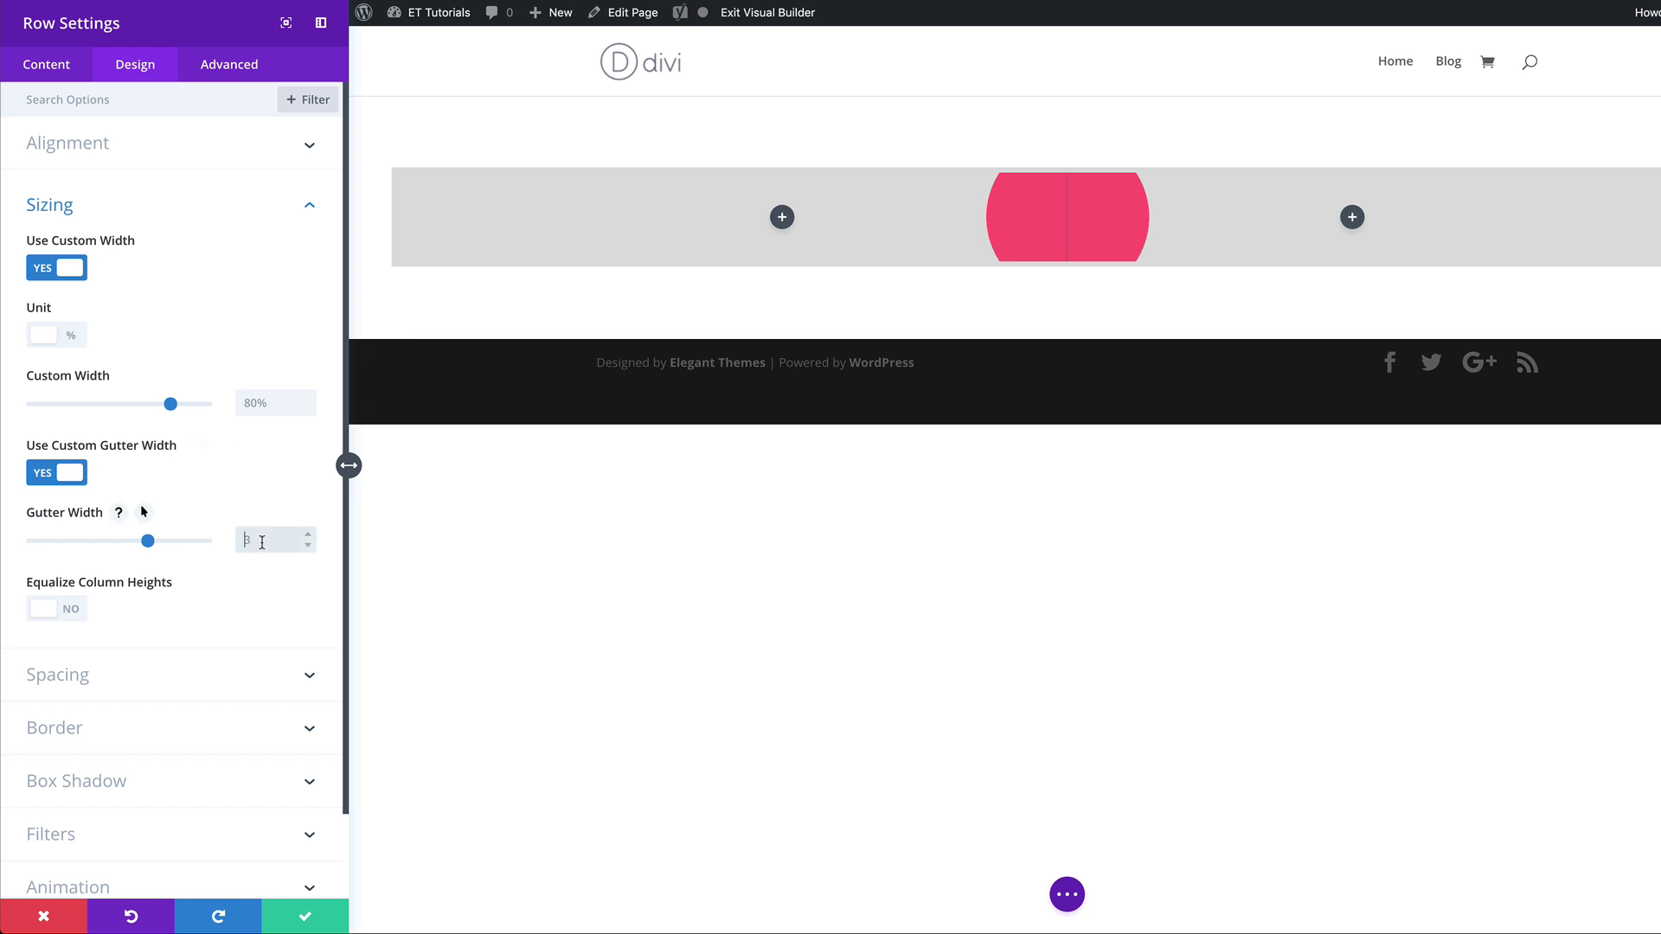
{"action": "type", "text": "1"}
{"action": "key", "text": "Return"}
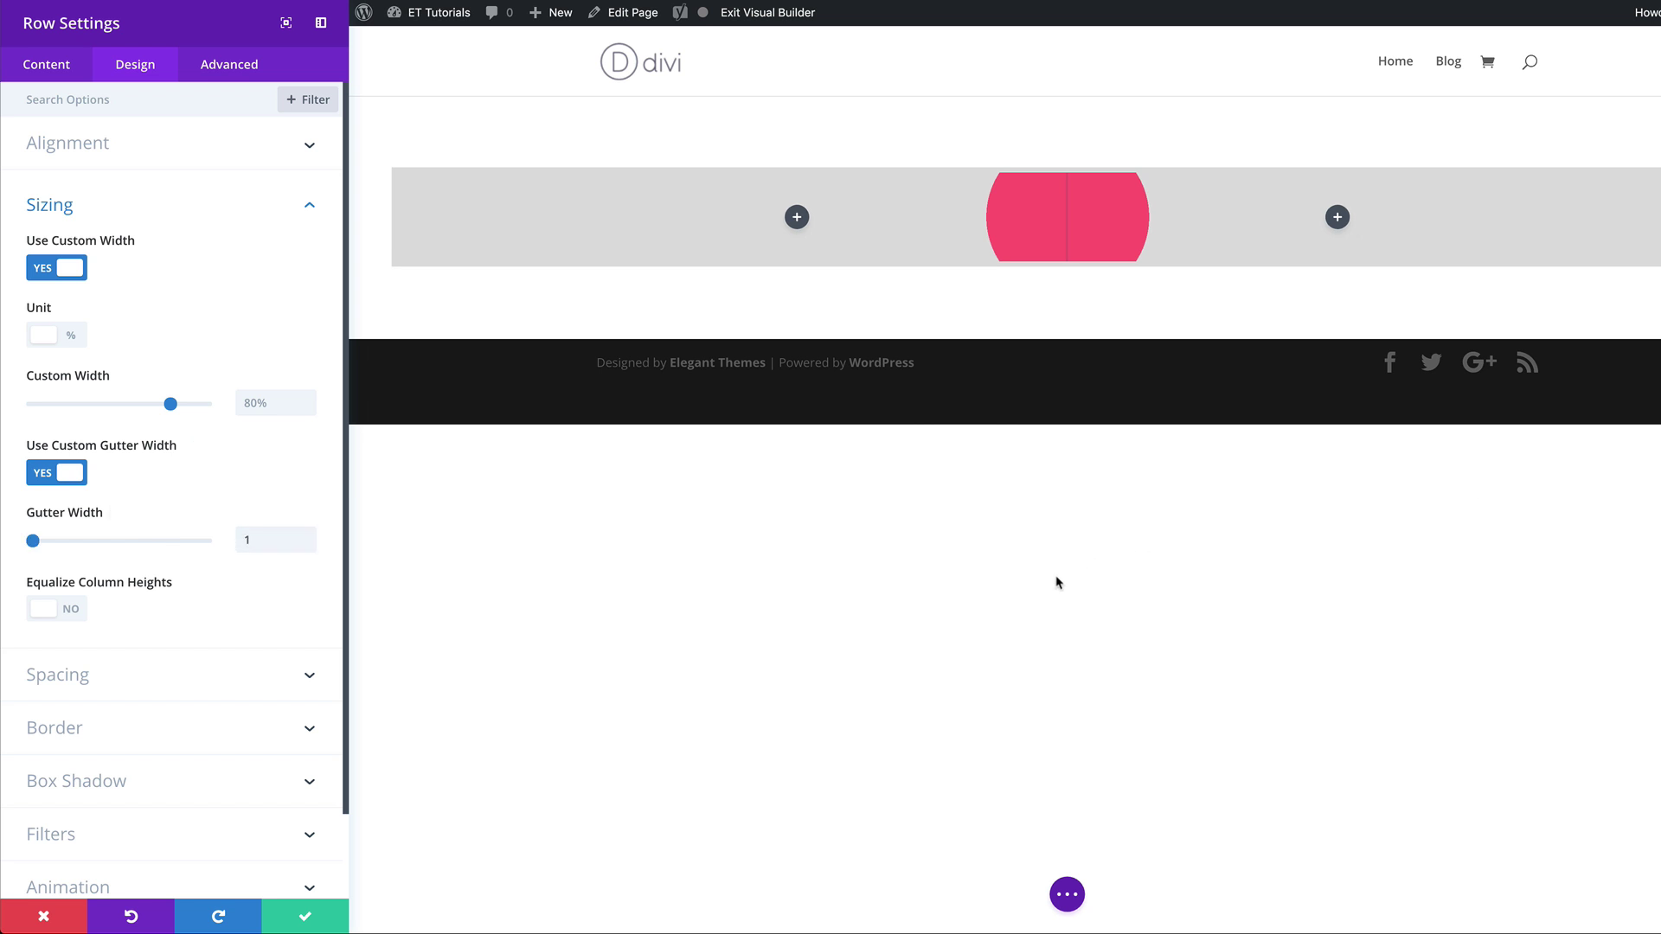
- Set the row's top and bottom custom padding to 9vw
{"action": "left_click", "coordinate": [108, 677]}
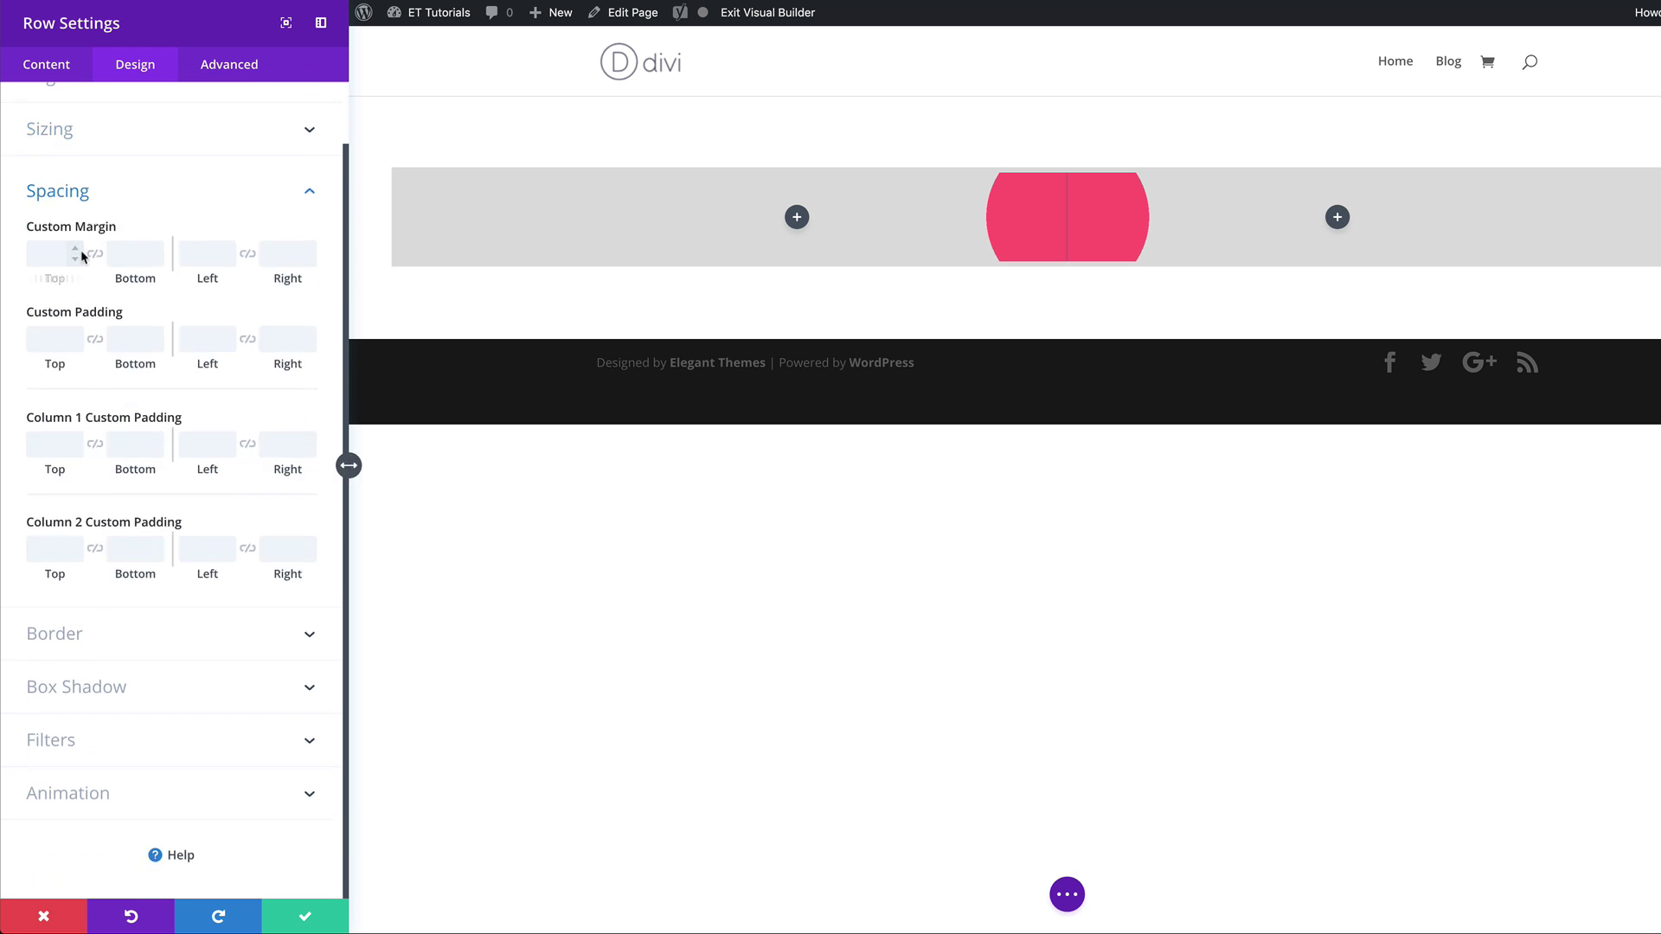
{"action": "left_click", "coordinate": [43, 332]}
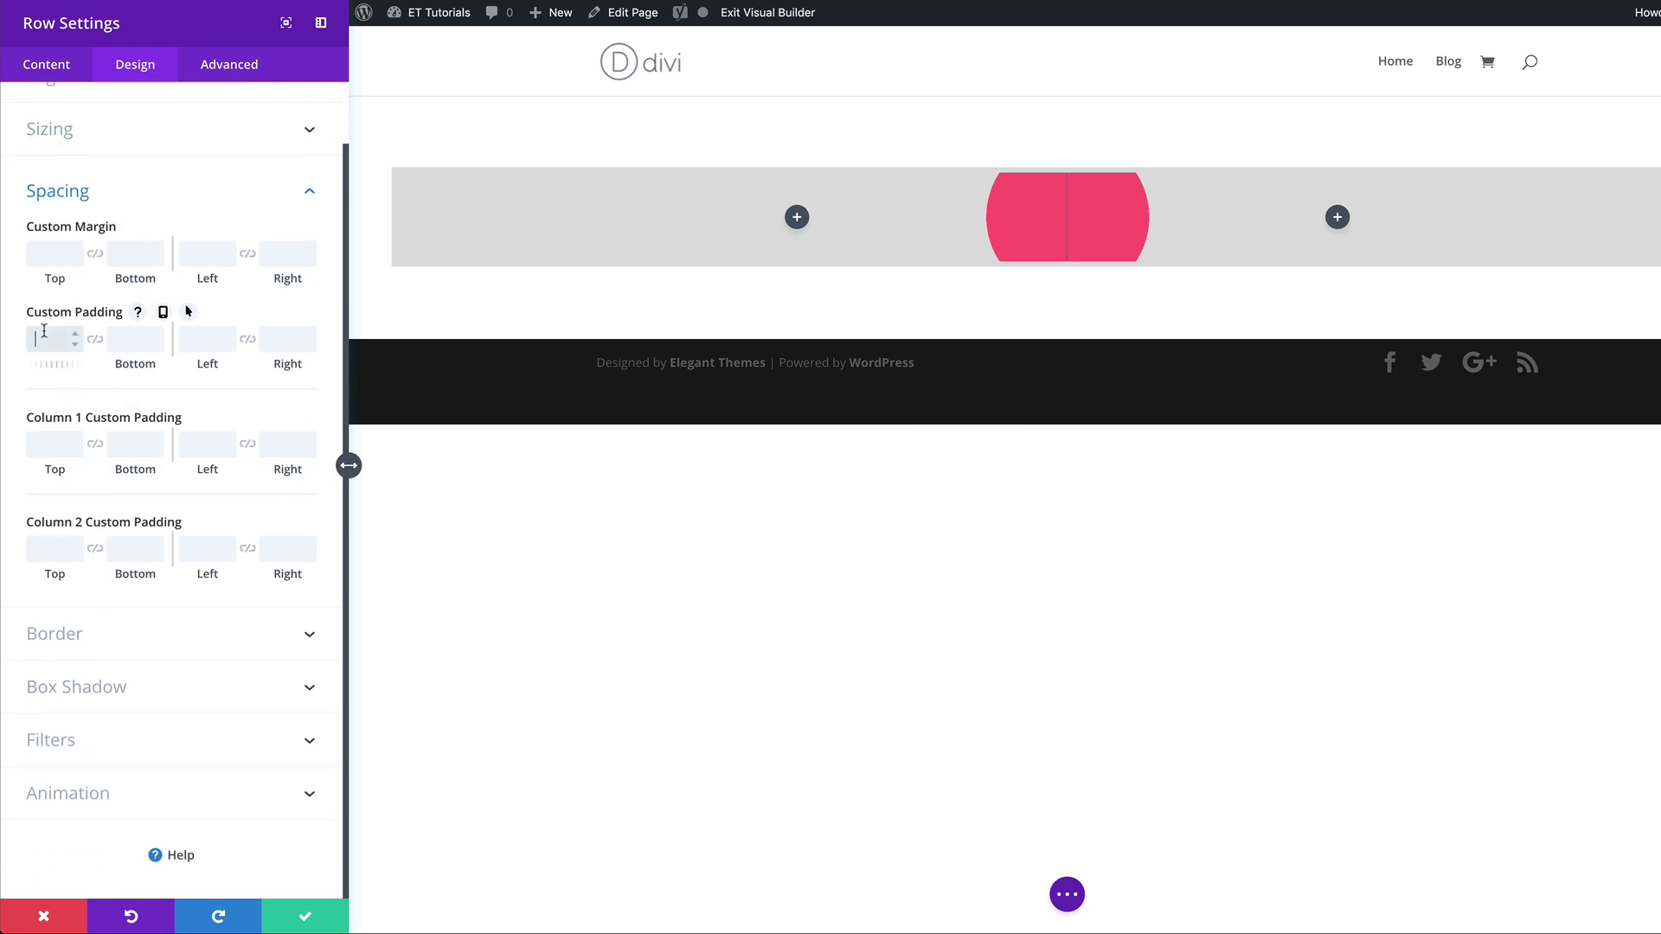
{"action": "type", "text": "9vw"}
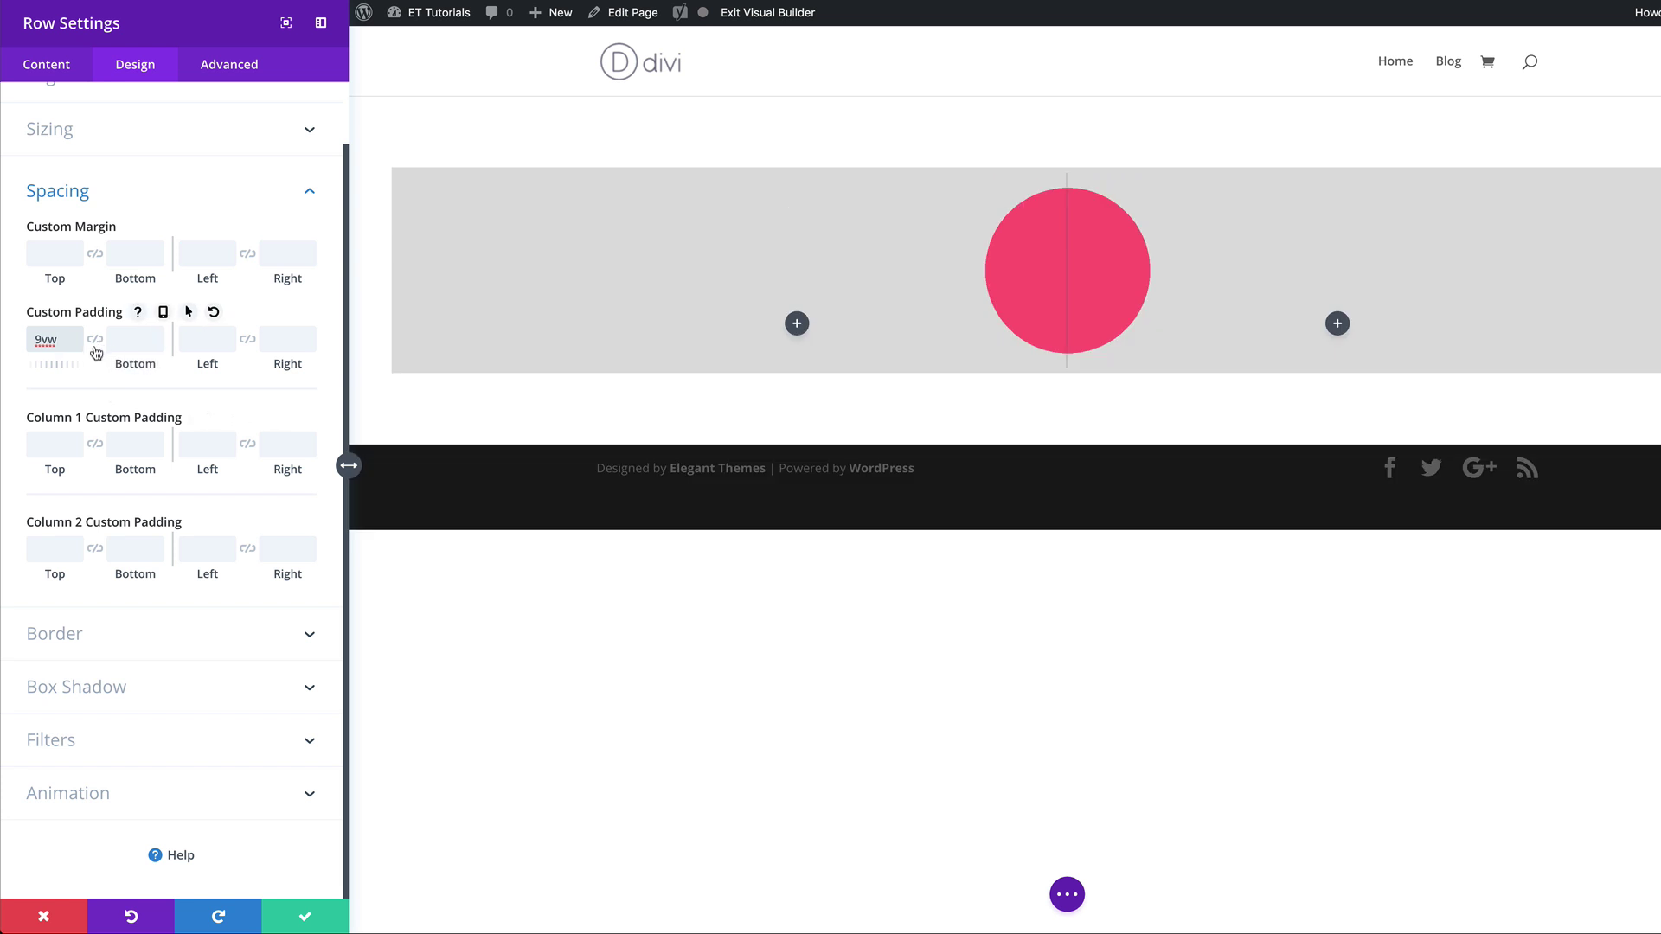
{"action": "left_click", "coordinate": [95, 340]}
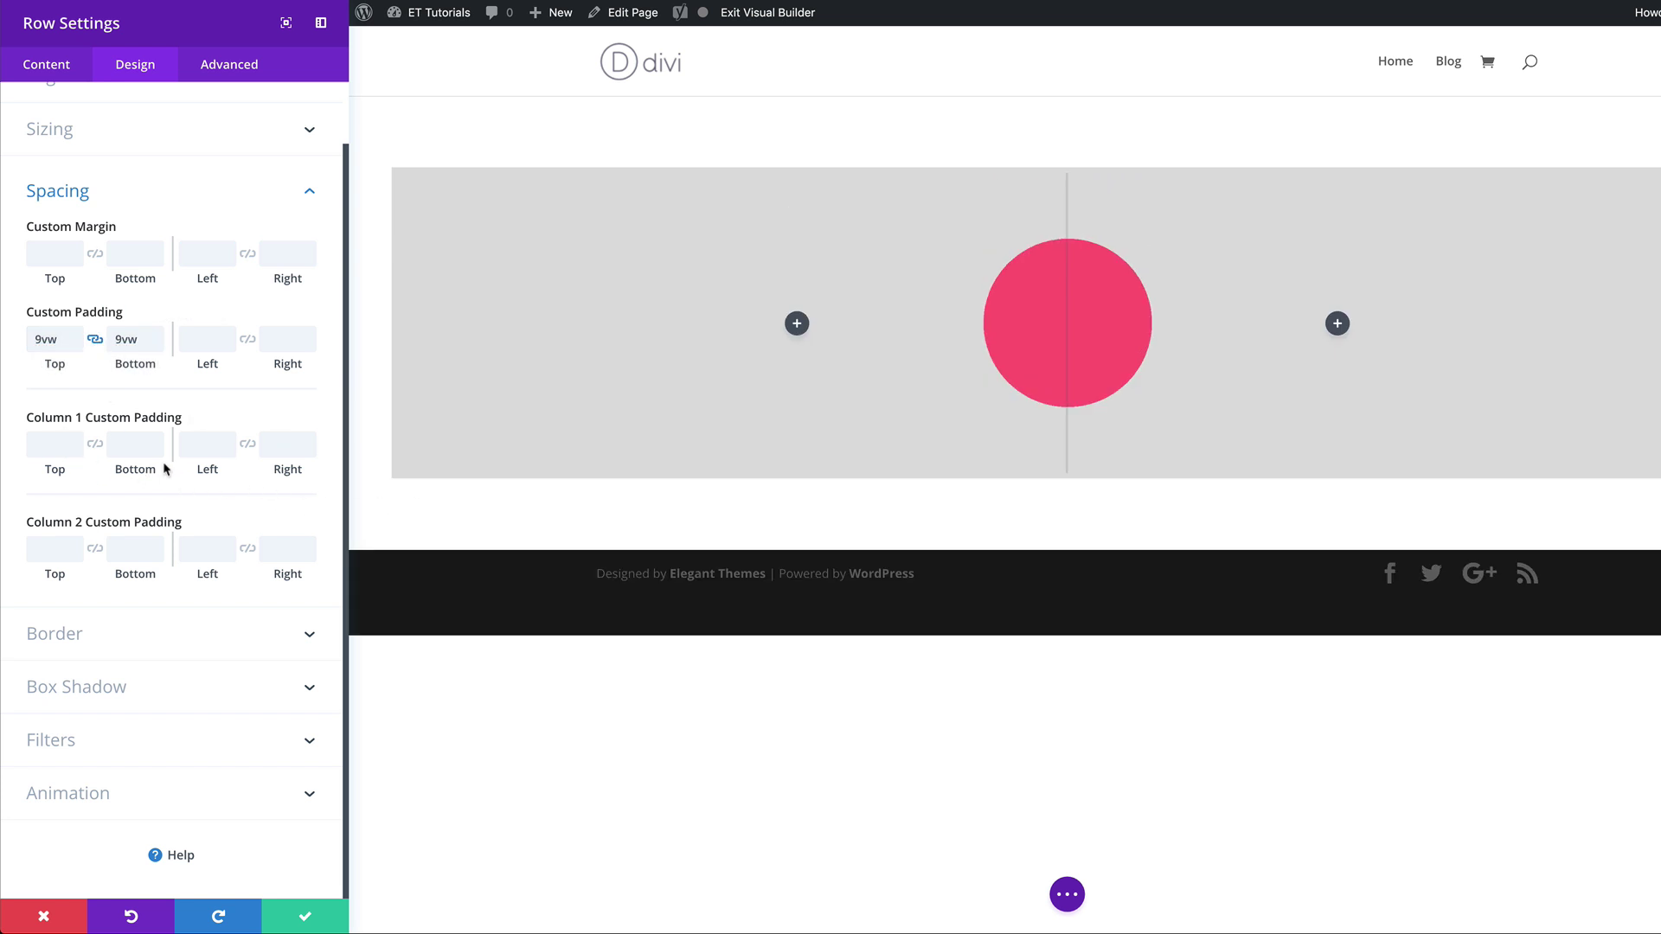
- Set left and right custom padding to 5vw for both column 1 and column 2, and save the row settings
{"action": "left_click", "coordinate": [211, 445]}
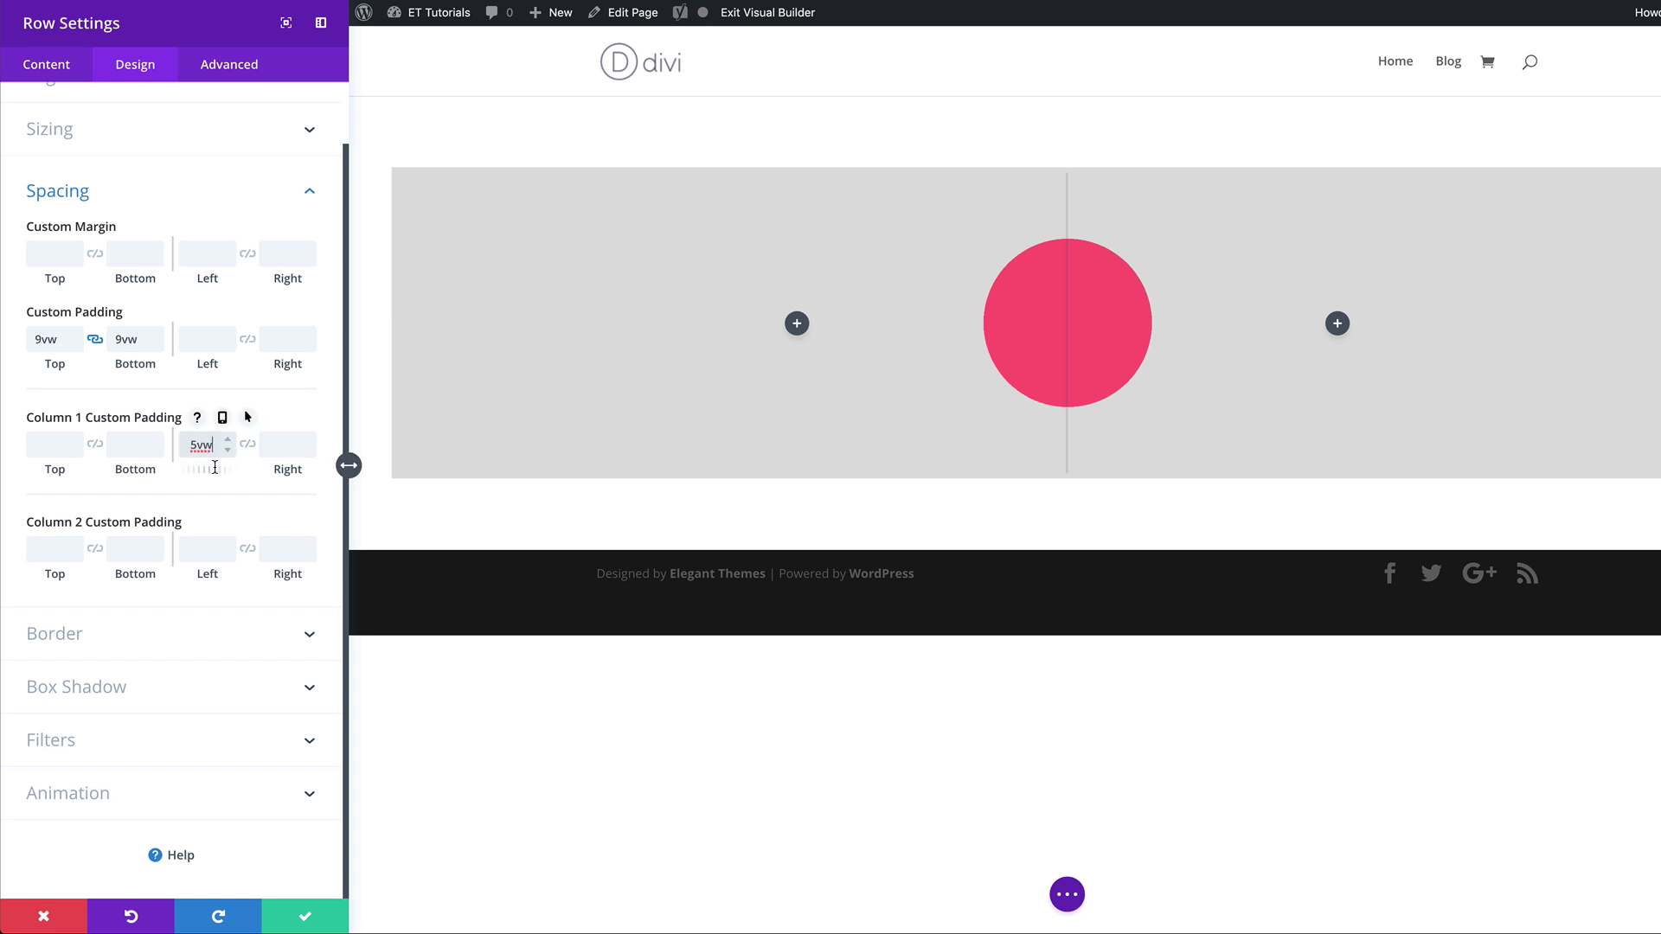
{"action": "type", "text": "5vw"}
{"action": "left_click", "coordinate": [247, 444]}
{"action": "left_click", "coordinate": [200, 550]}
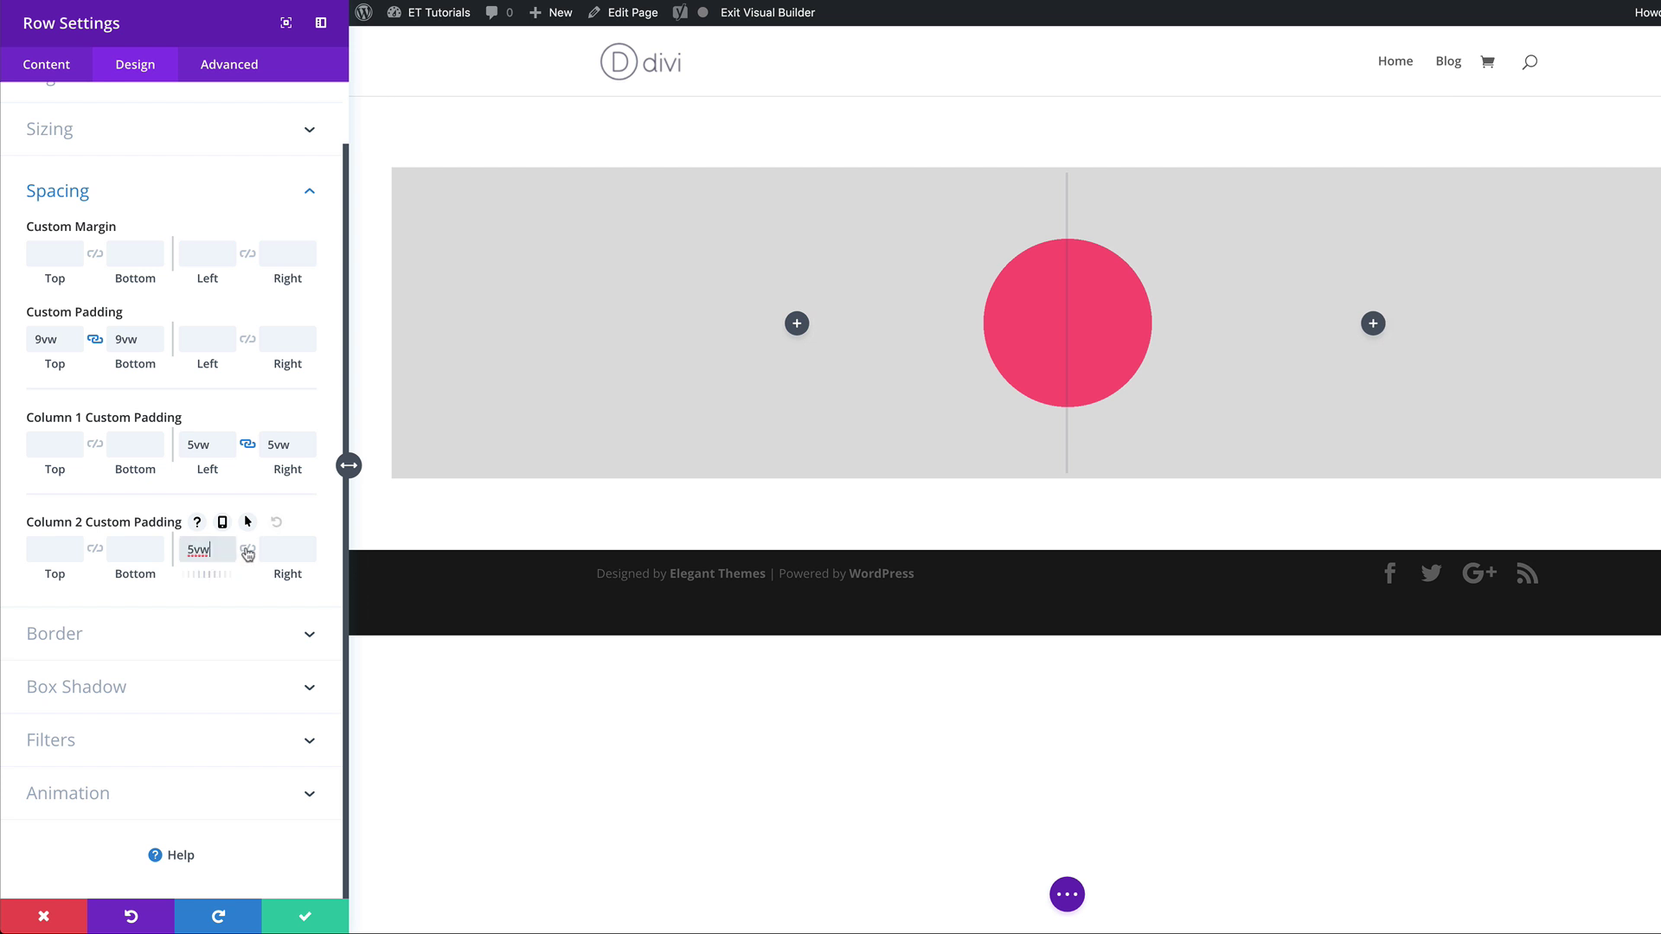
{"action": "left_click", "coordinate": [248, 549]}
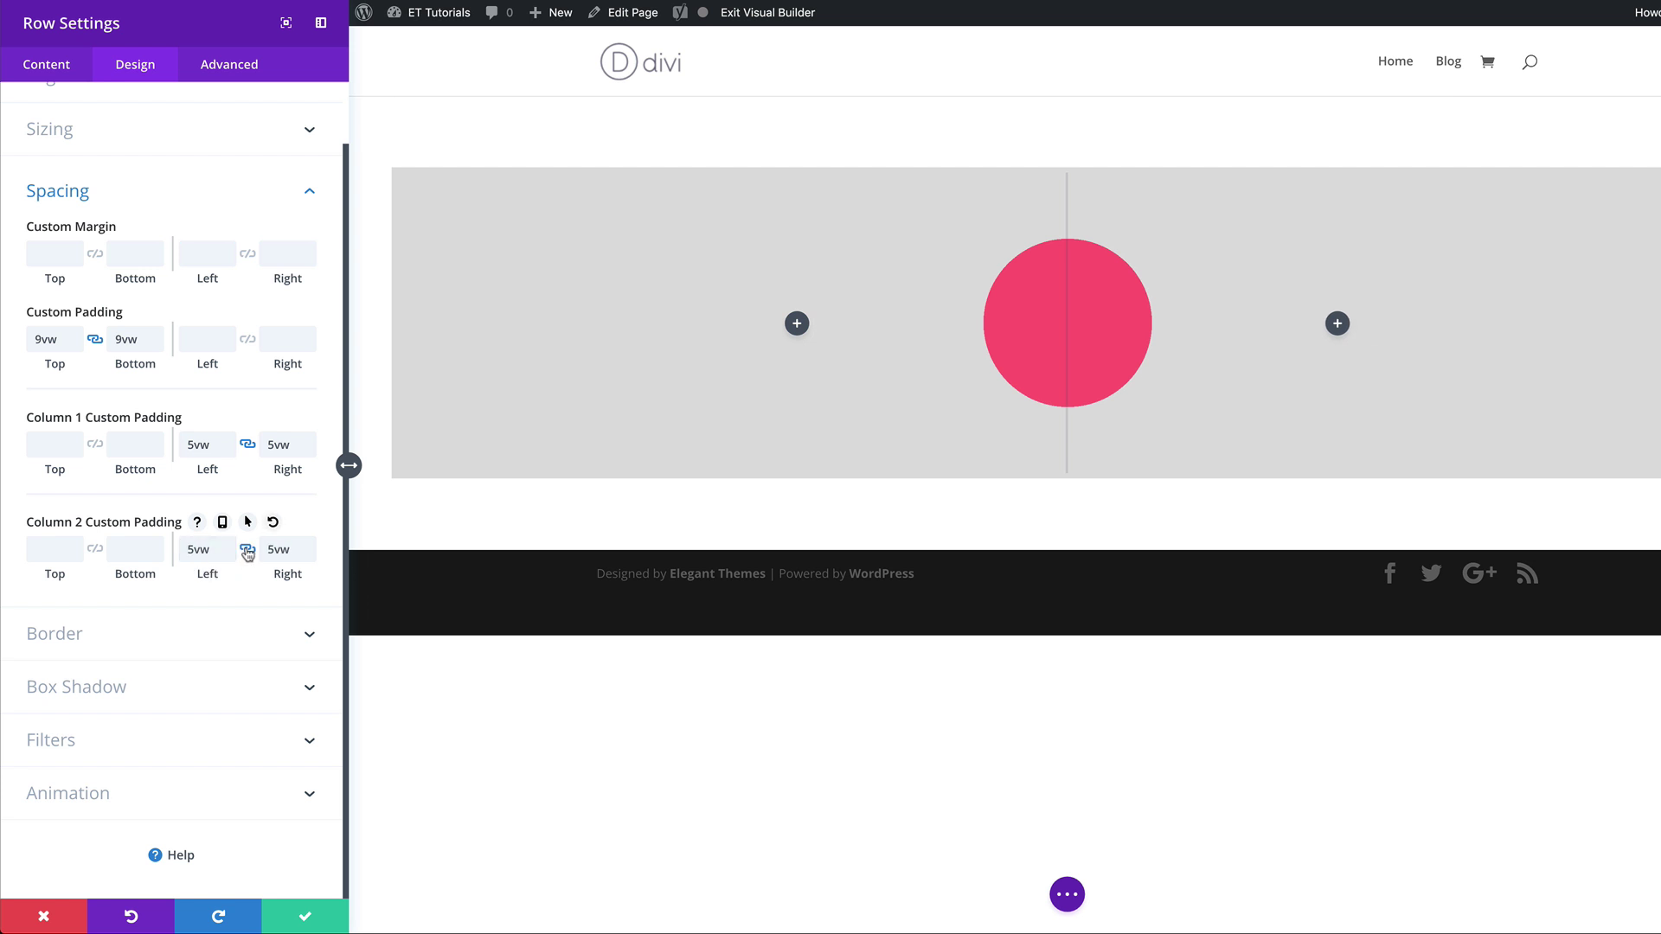
{"action": "left_click", "coordinate": [307, 917]}
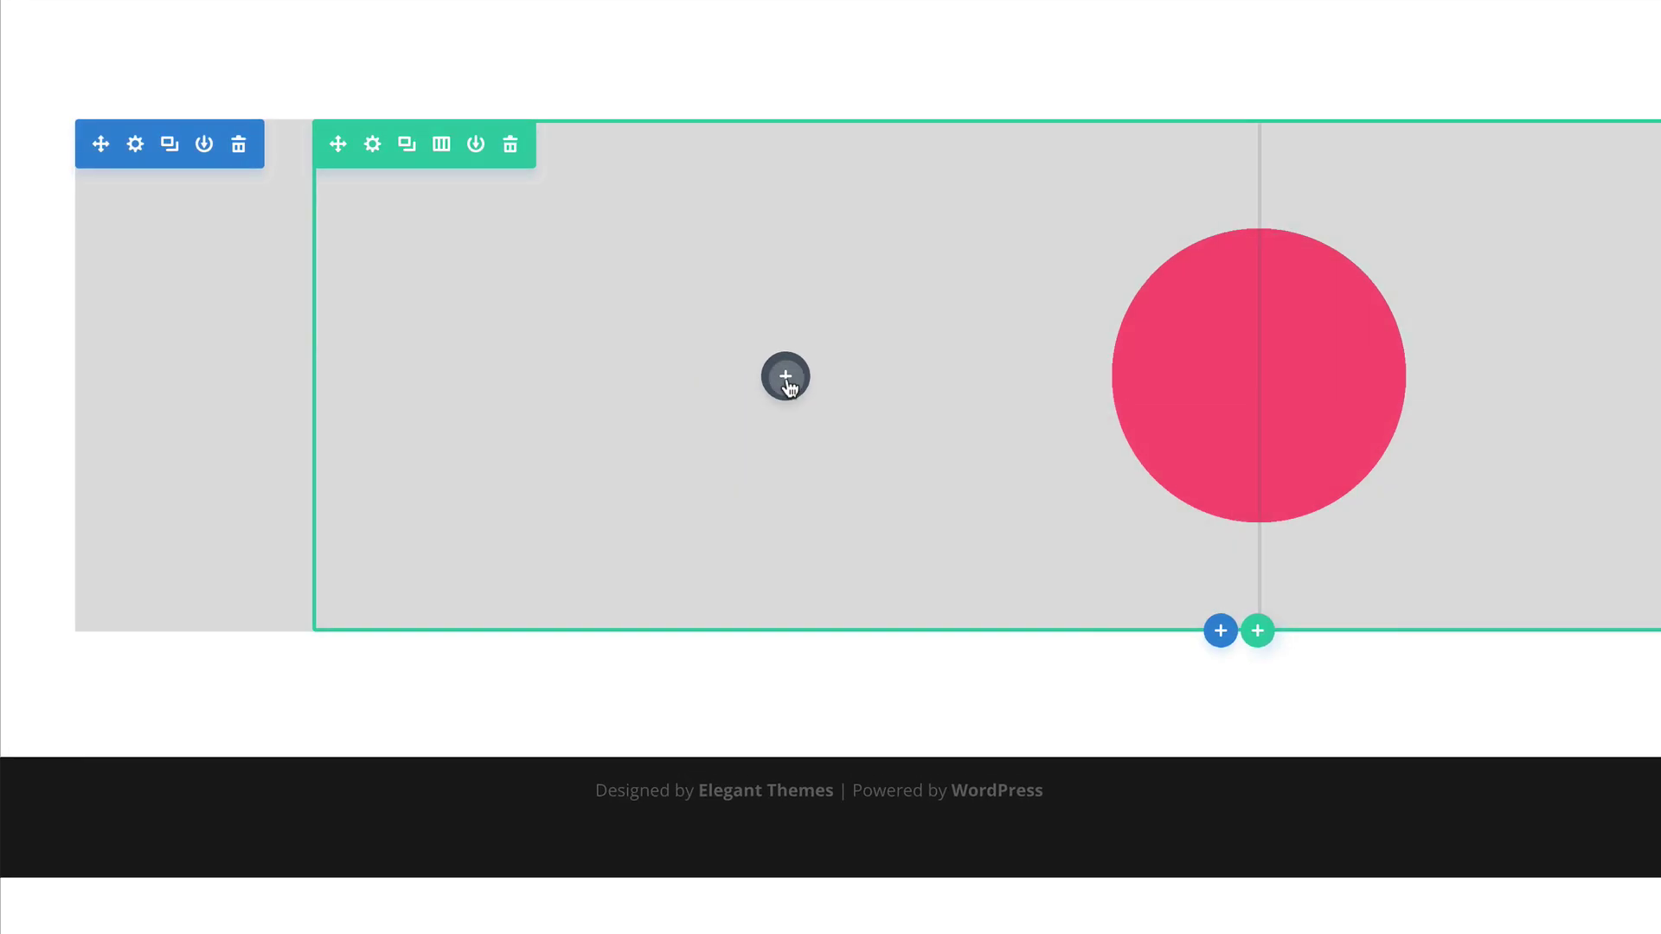
- Insert a Text module into the row's first column
{"action": "left_click", "coordinate": [557, 367]}
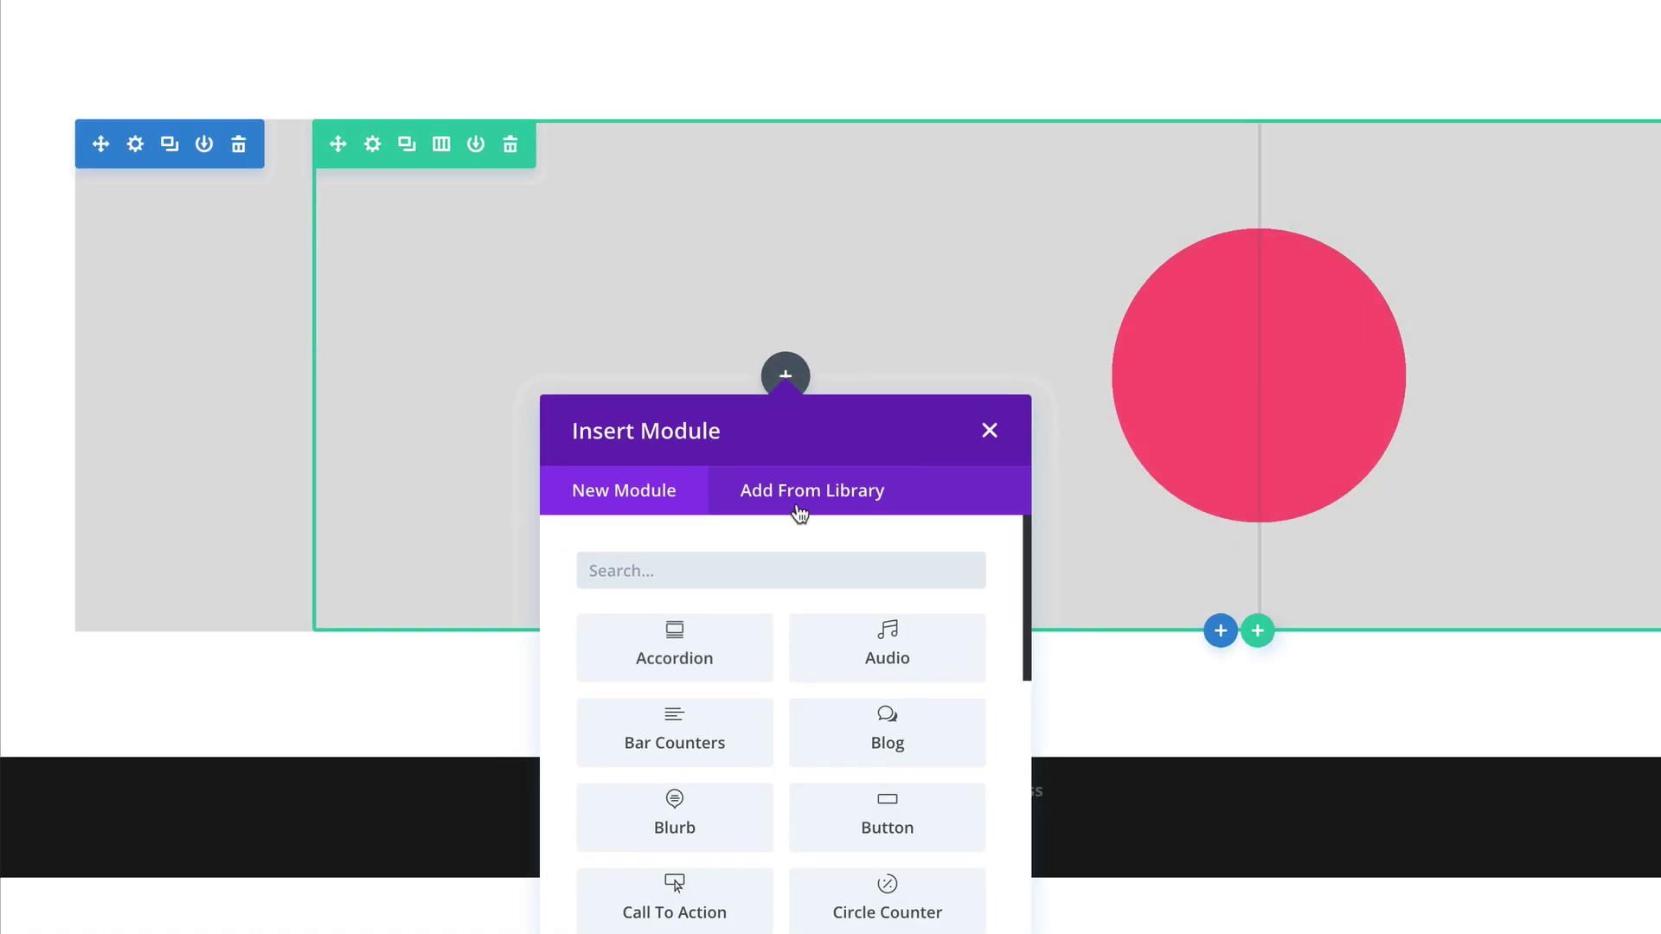
{"action": "type", "text": "text"}
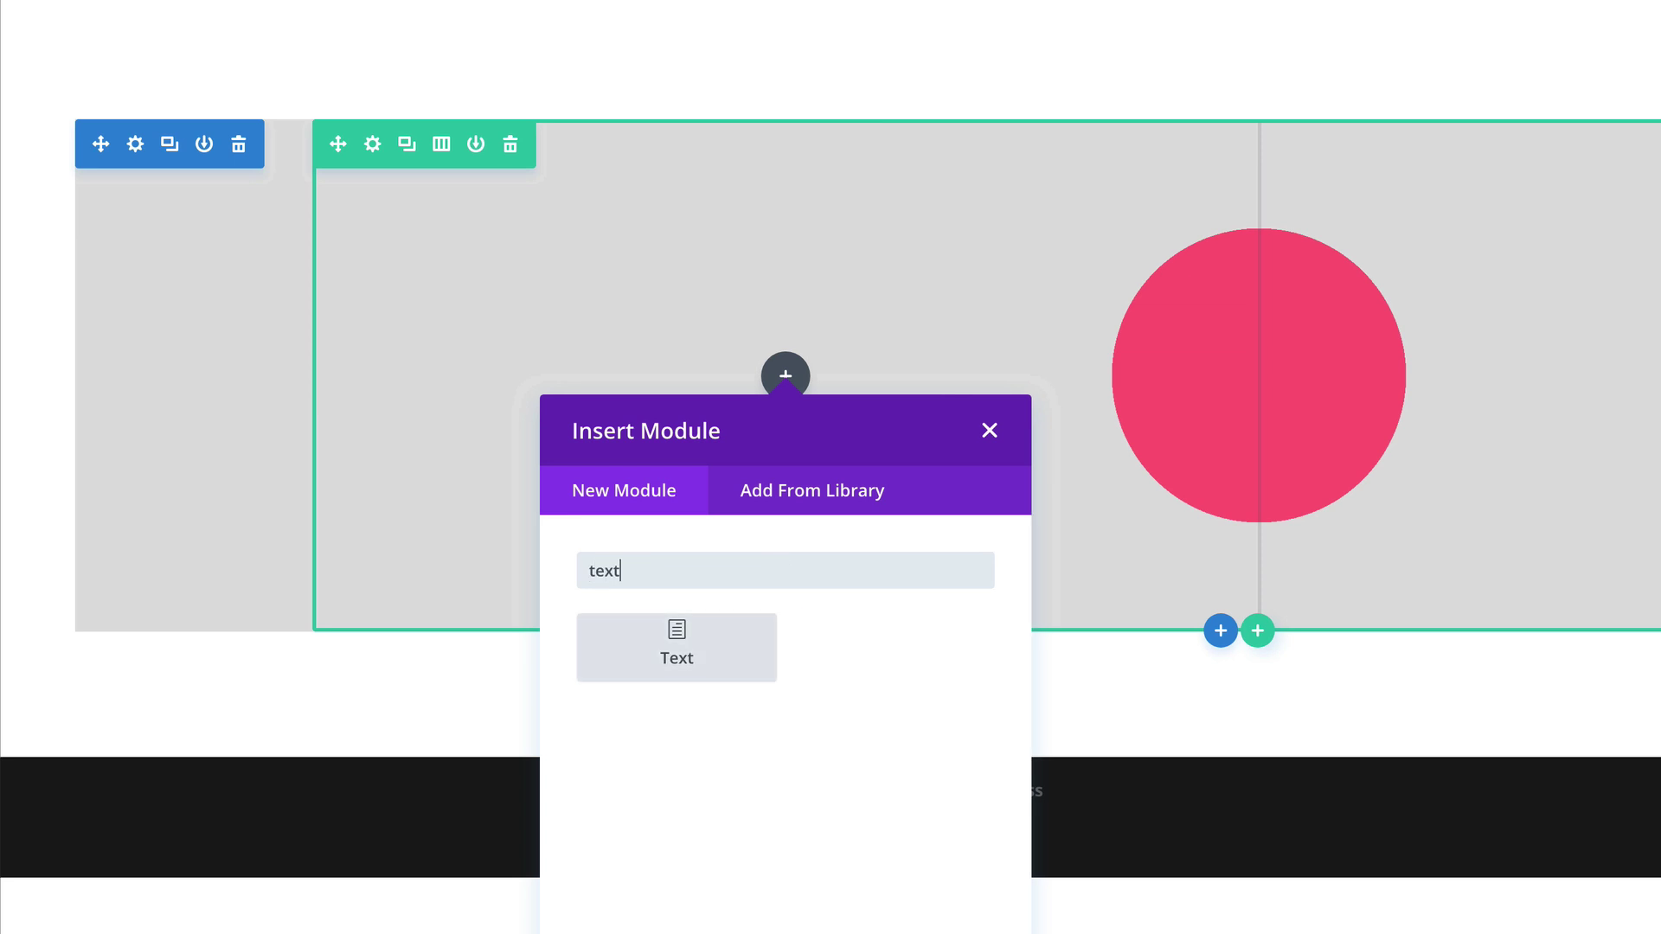
{"action": "left_click", "coordinate": [703, 661]}
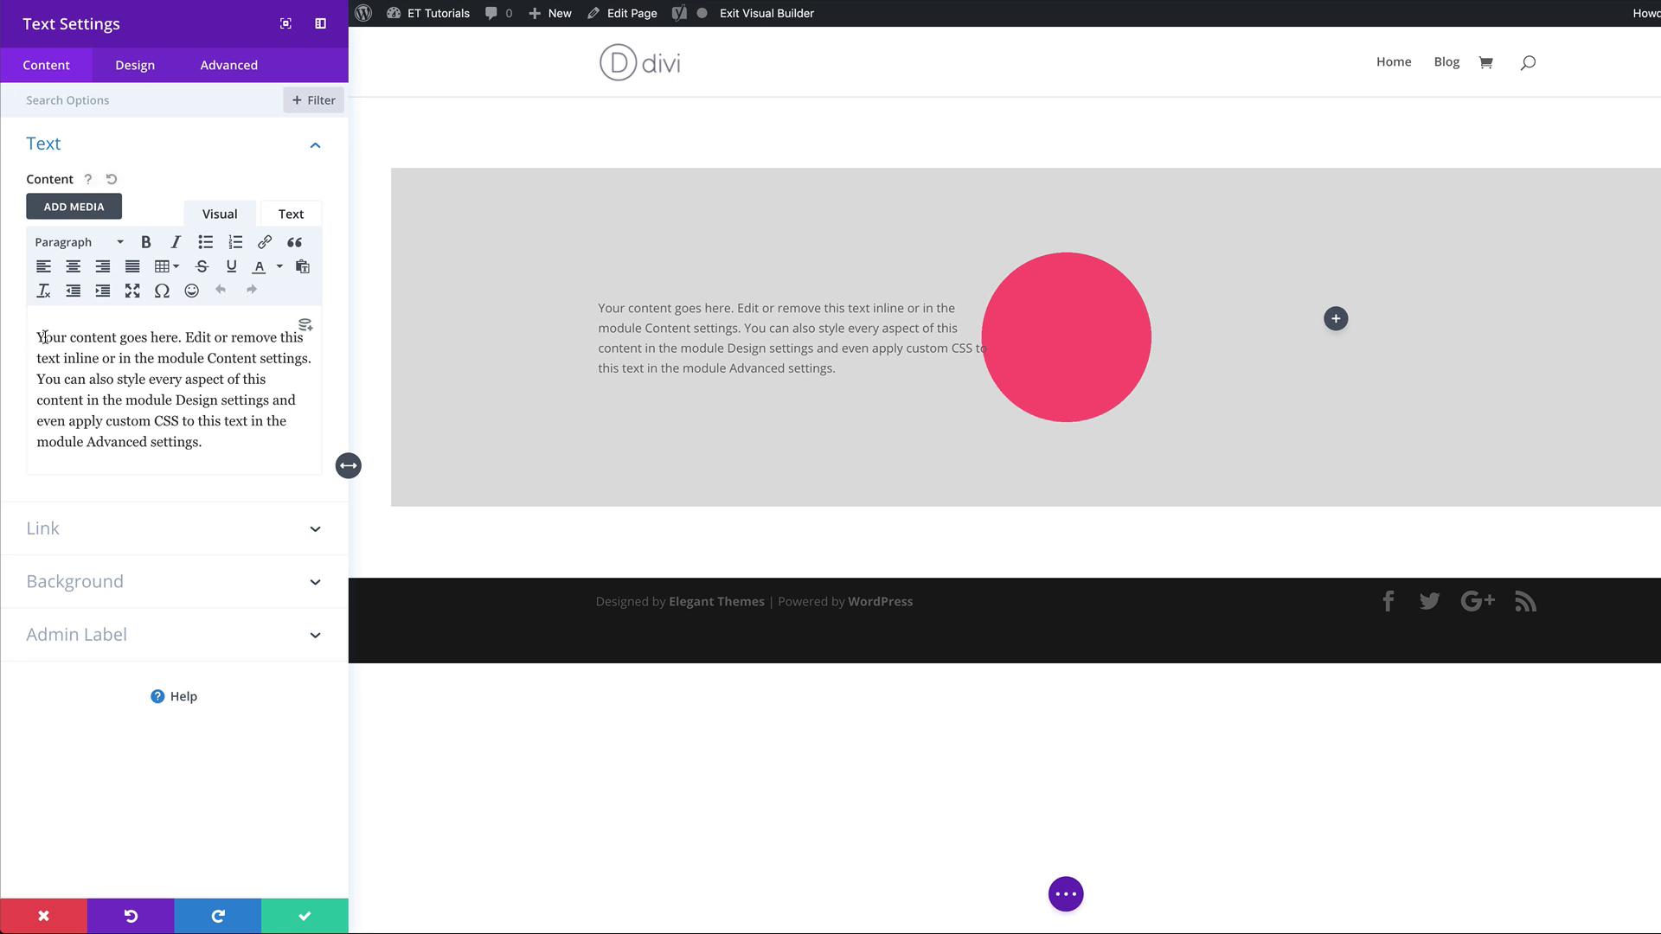
- Replace the Text module's placeholder content with "Branding" and "View Porfolio" on separate lines
{"action": "left_click_drag", "start_coordinate": [37, 337], "coordinate": [282, 454]}
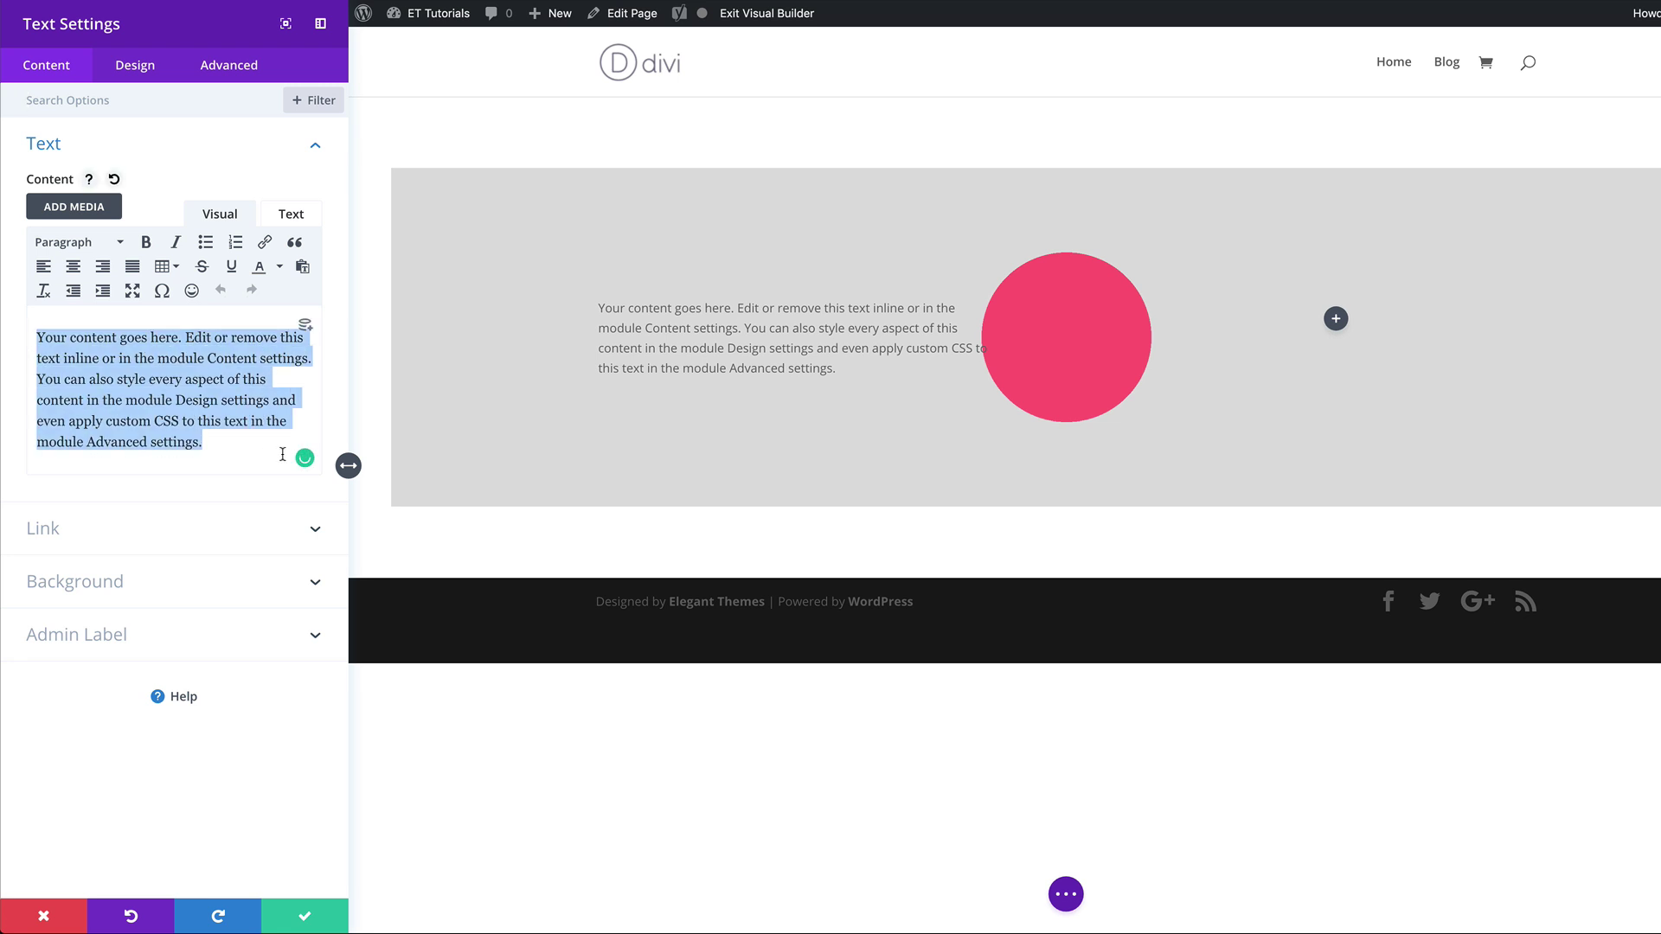
{"action": "type", "text": "Branding"}
{"action": "key", "text": "Return"}
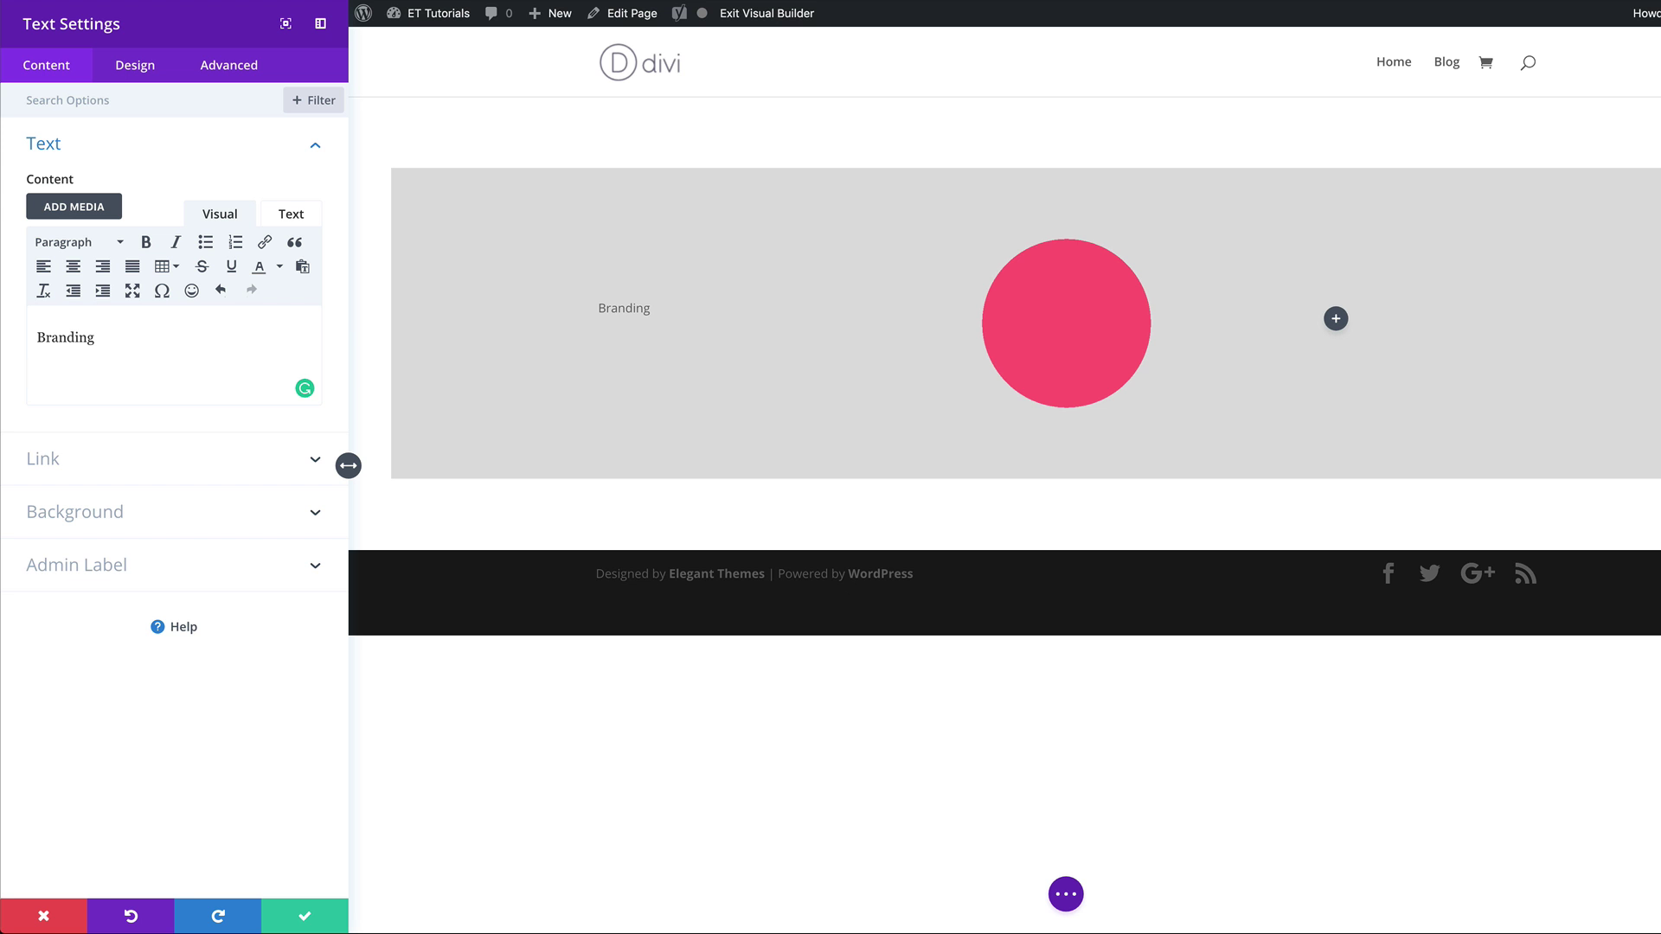
{"action": "type", "text": "View Porfolio"}
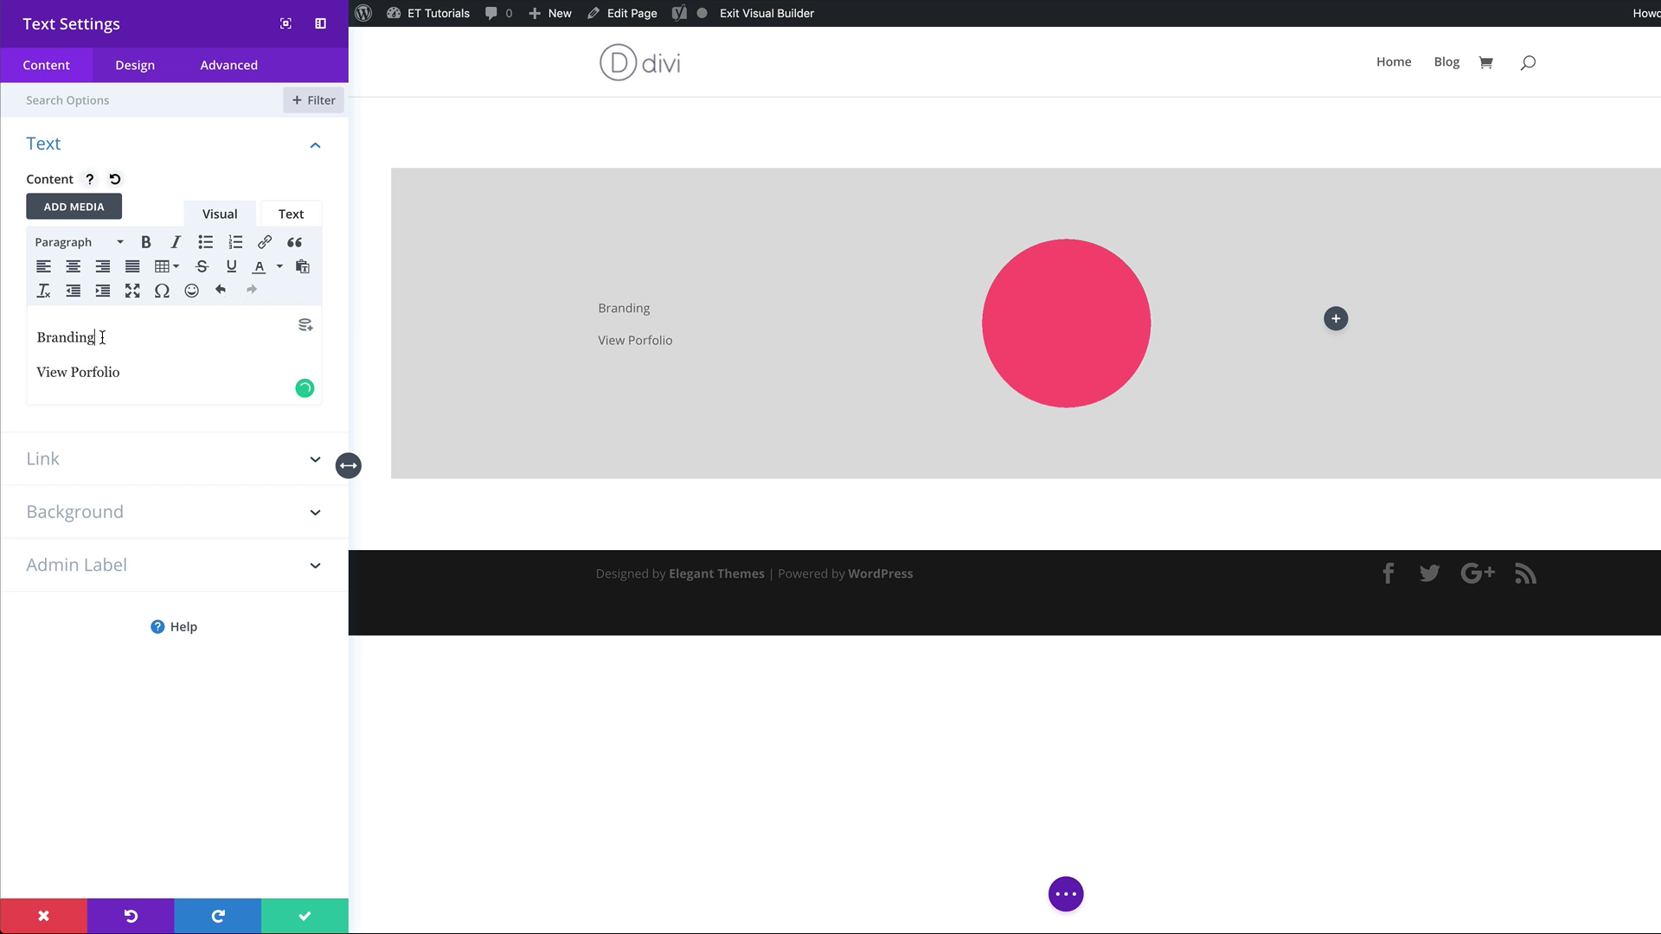
- Format "Branding" as Heading 3 and correct the misspelled word in the second line to "Portfolio"
{"action": "left_click_drag", "start_coordinate": [101, 337], "coordinate": [19, 333]}
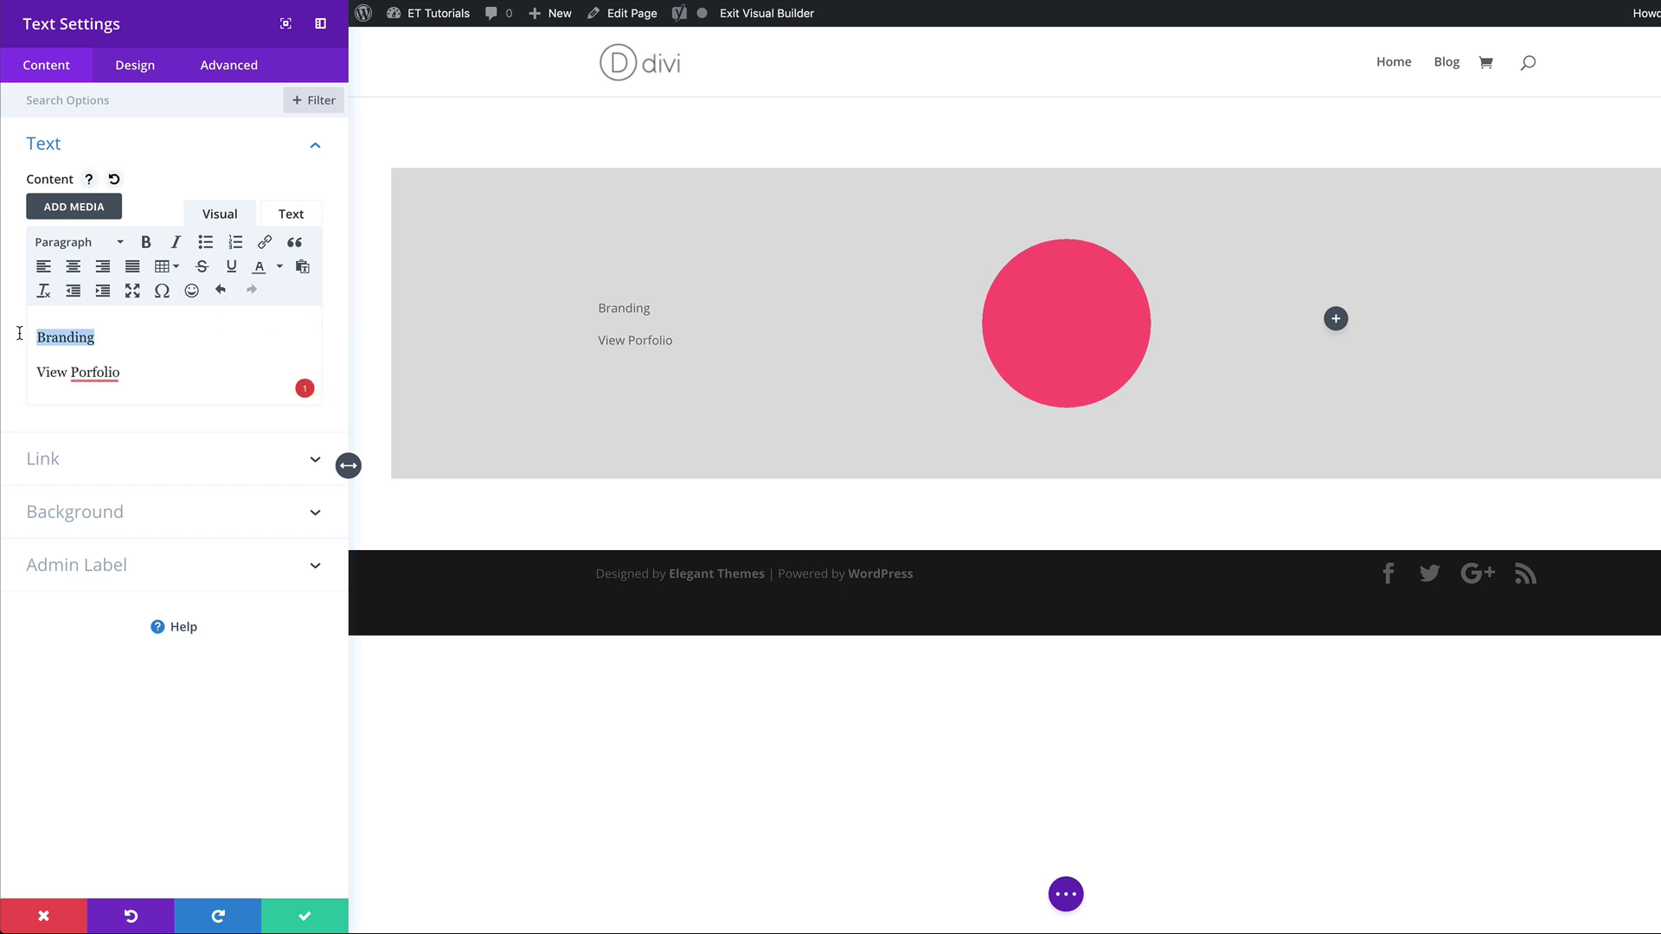
{"action": "left_click", "coordinate": [87, 246]}
{"action": "left_click", "coordinate": [125, 380]}
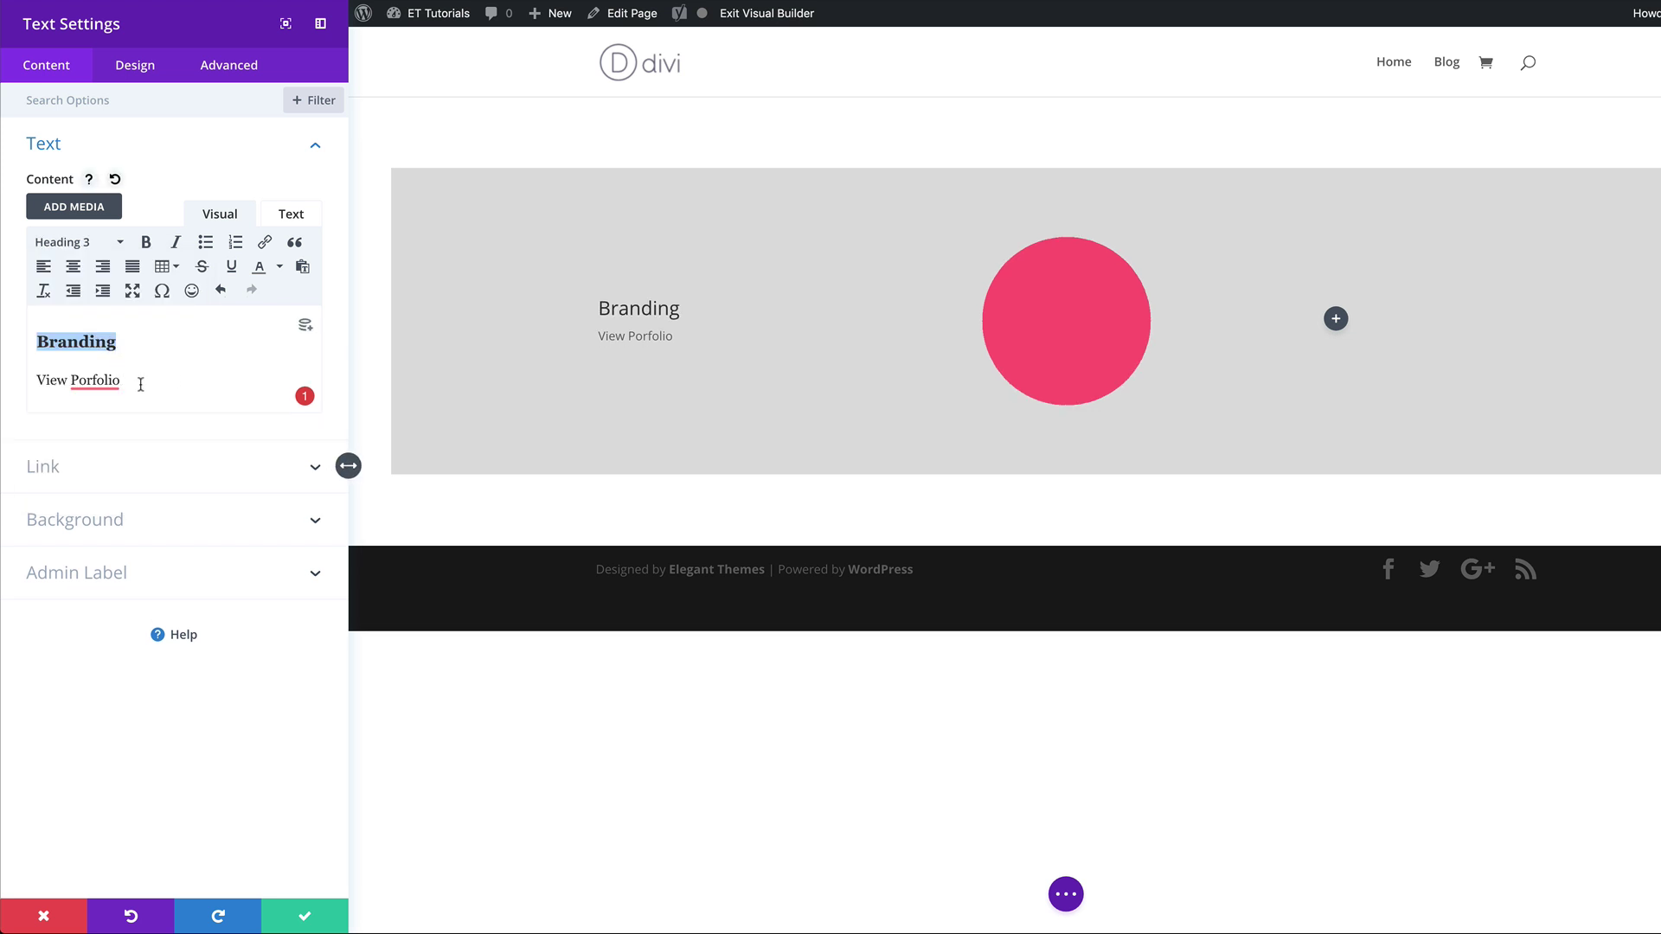
{"action": "left_click", "coordinate": [95, 381]}
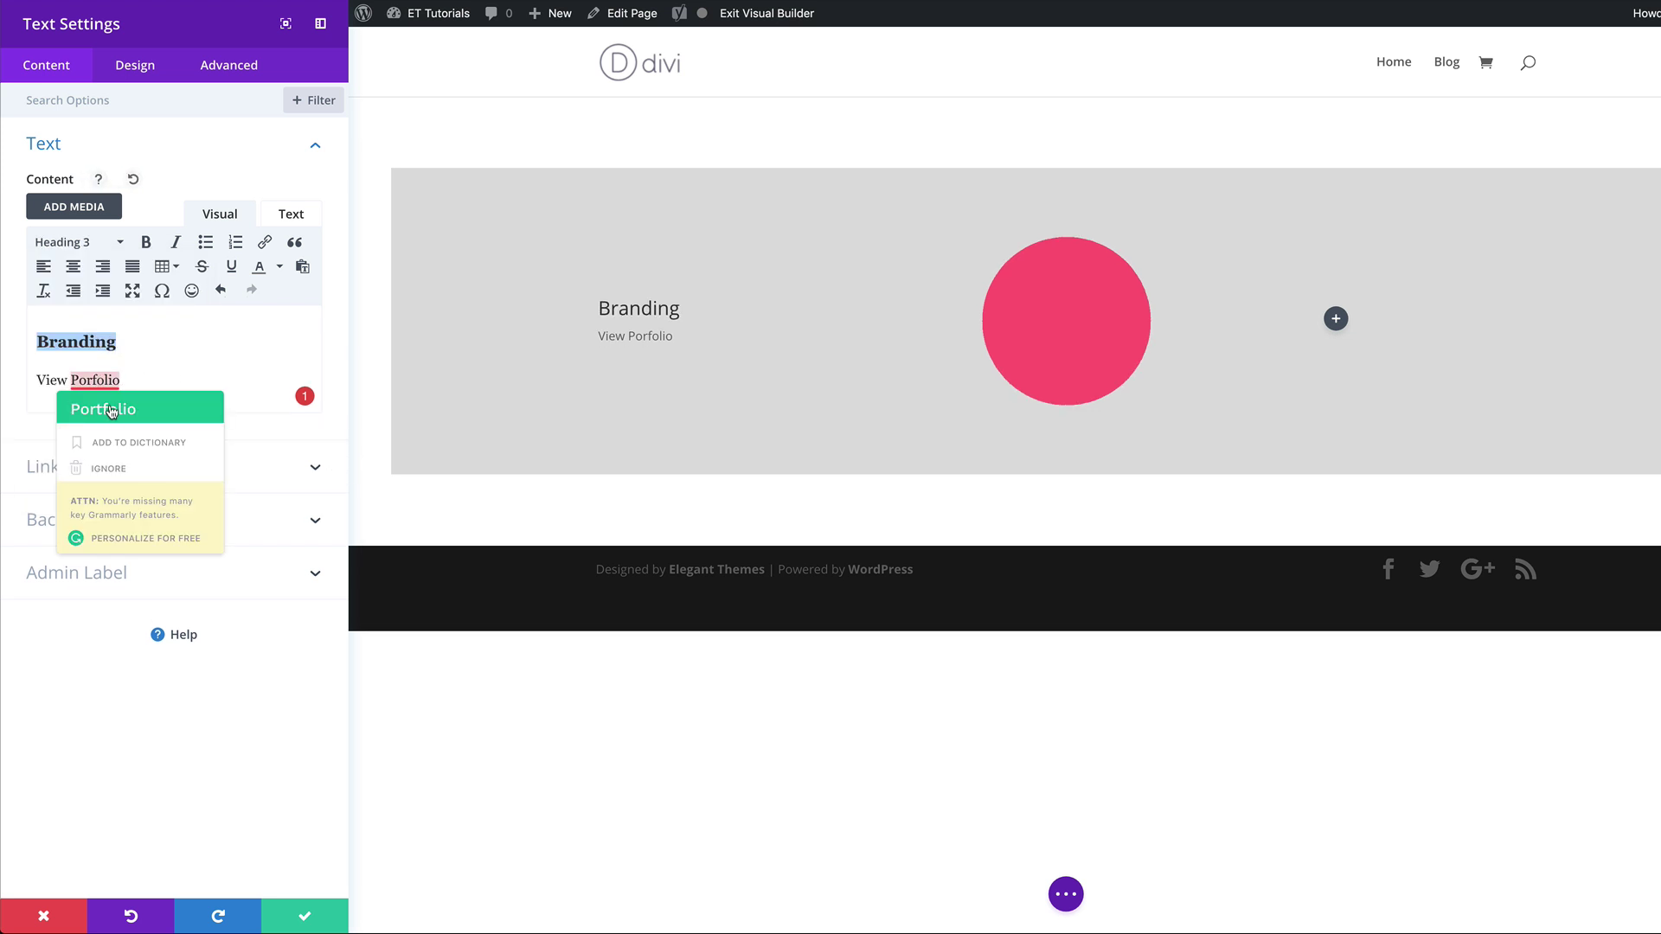
{"action": "left_click", "coordinate": [104, 404]}
- Turn the "View Portfolio" line into a link with the URL #
{"action": "left_click_drag", "start_coordinate": [142, 380], "coordinate": [32, 381]}
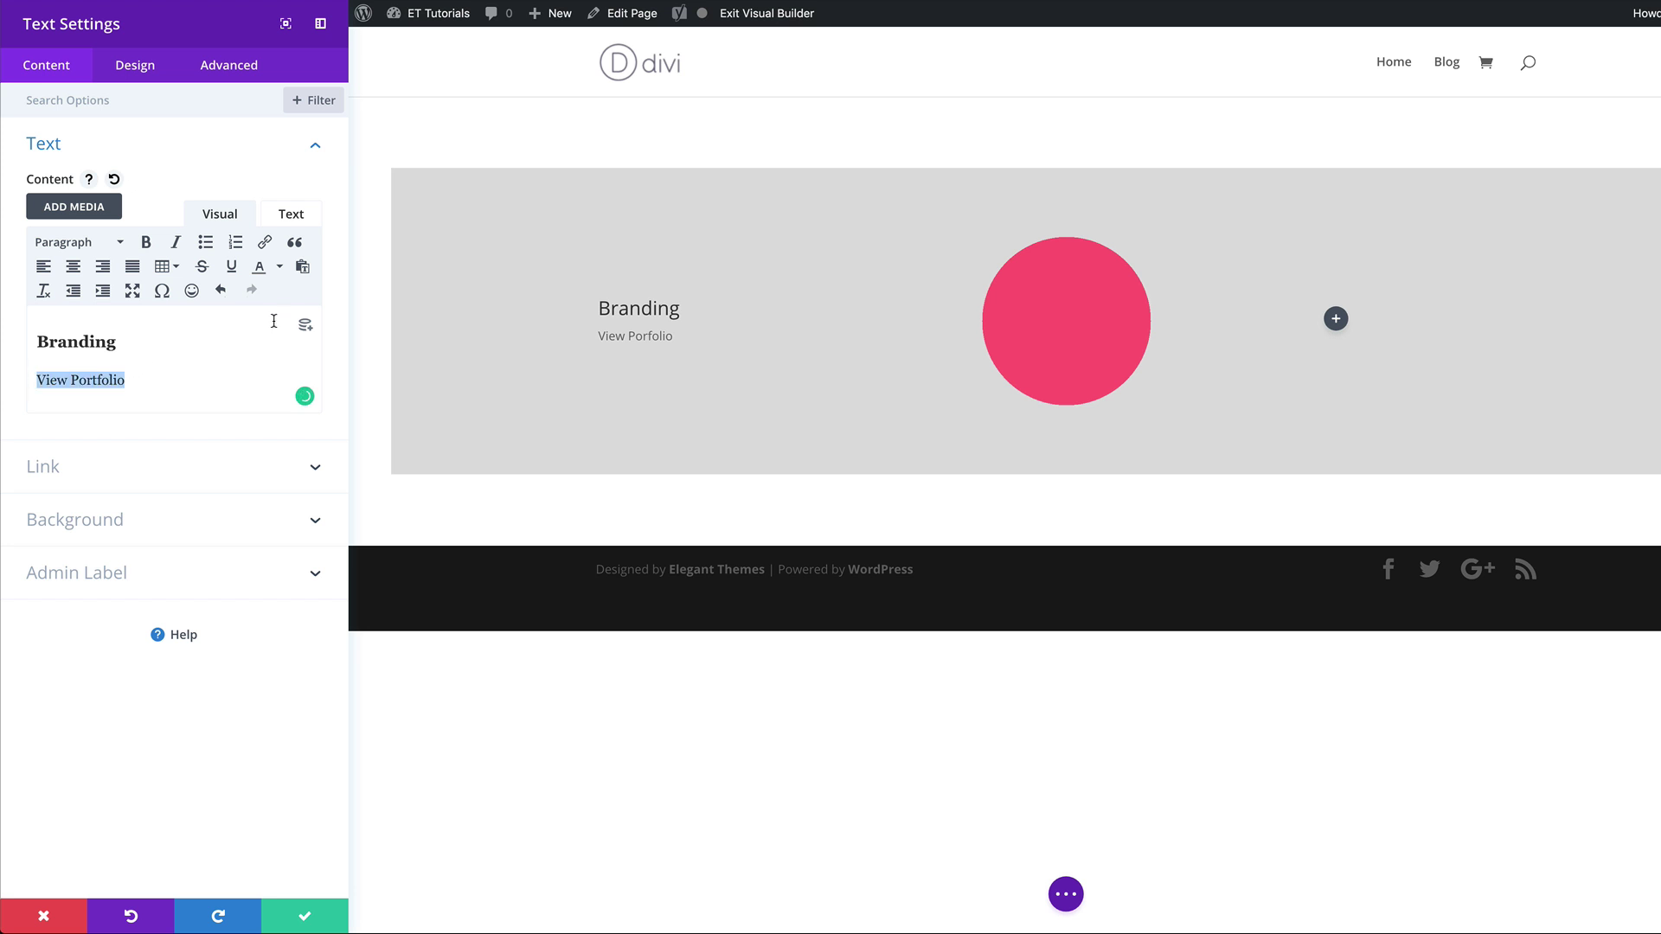
{"action": "left_click", "coordinate": [266, 244]}
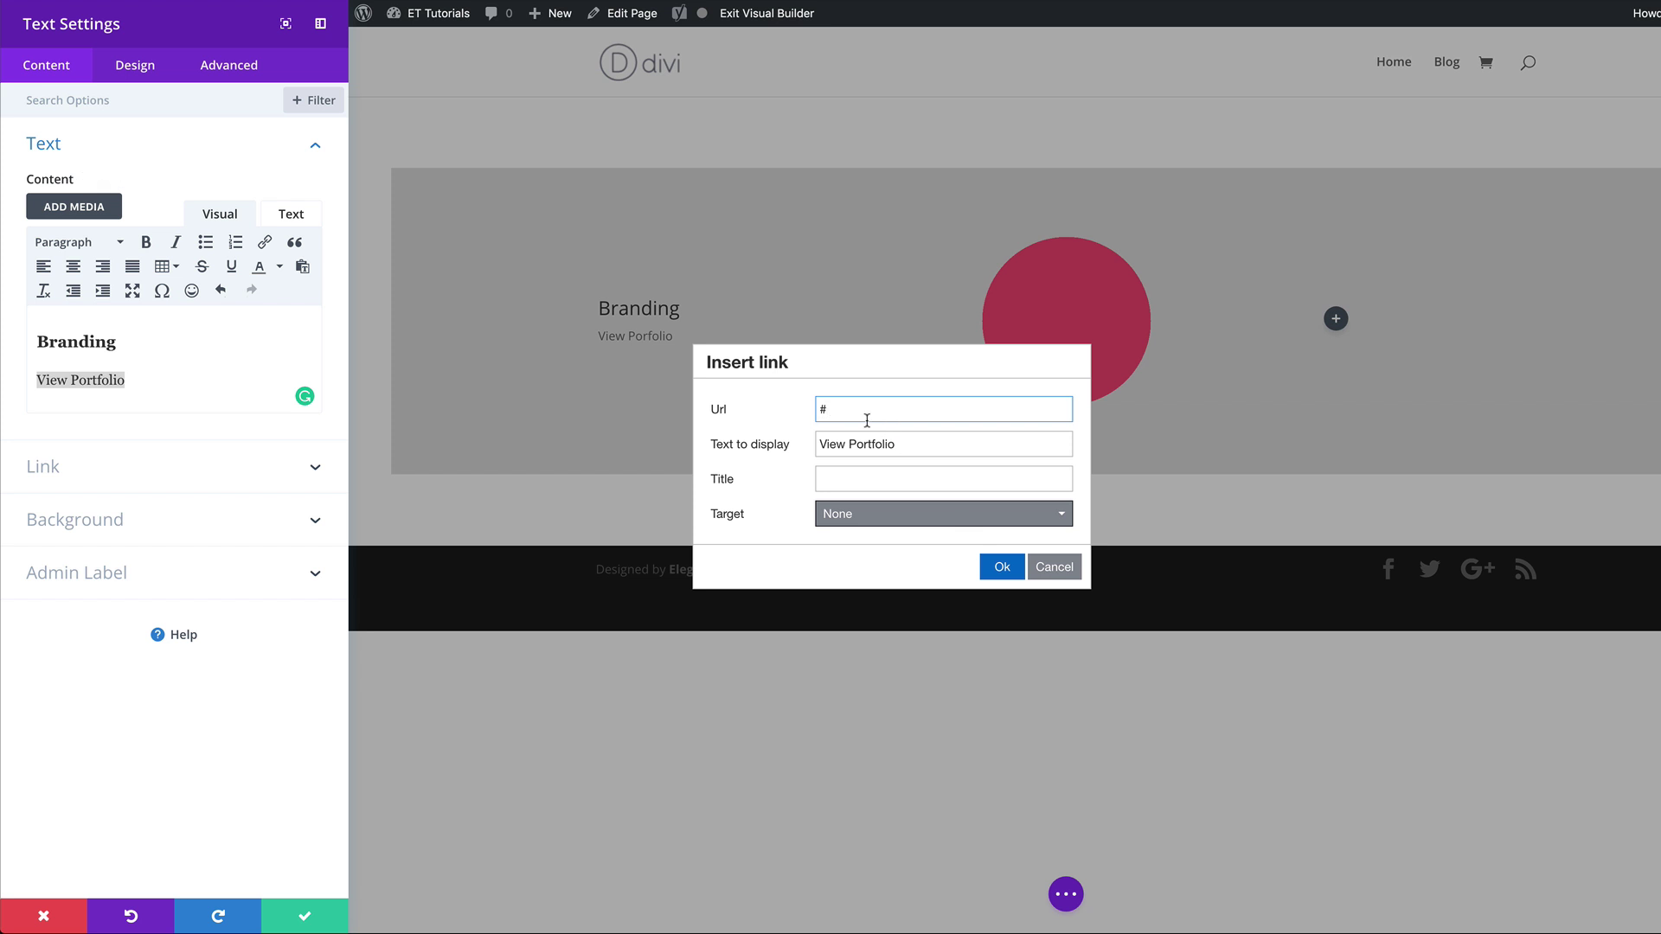
{"action": "left_click", "coordinate": [1002, 568]}
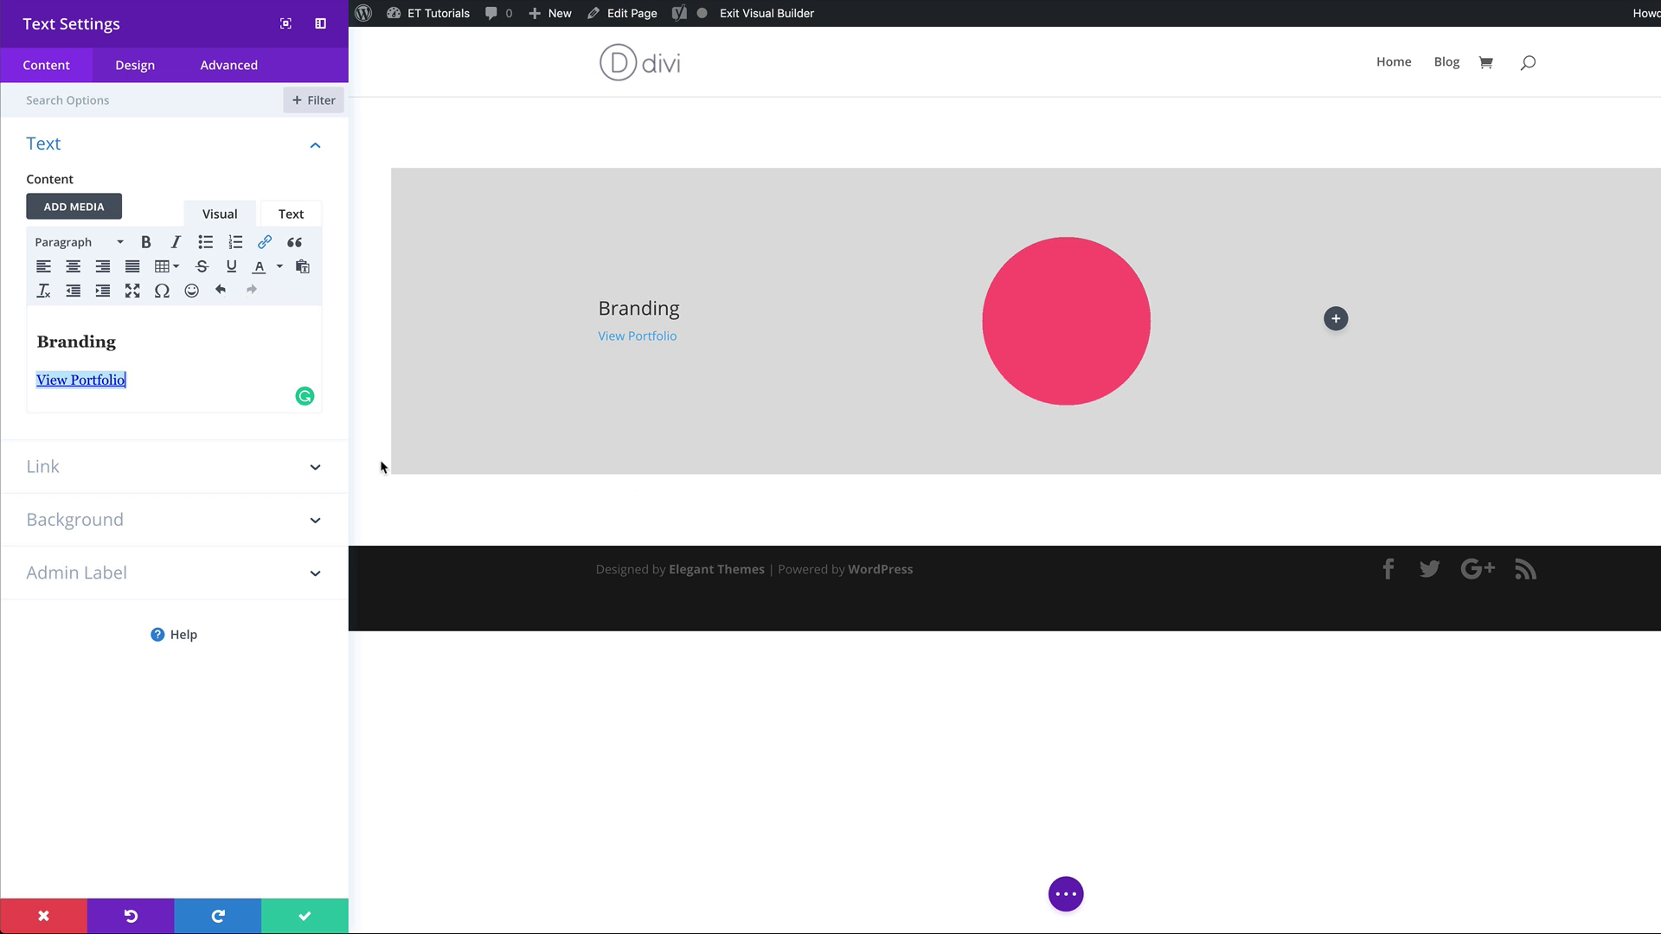
- Style the module's link text with the Didact Gothic font, underline, 20px size and white color
{"action": "left_click", "coordinate": [134, 66]}
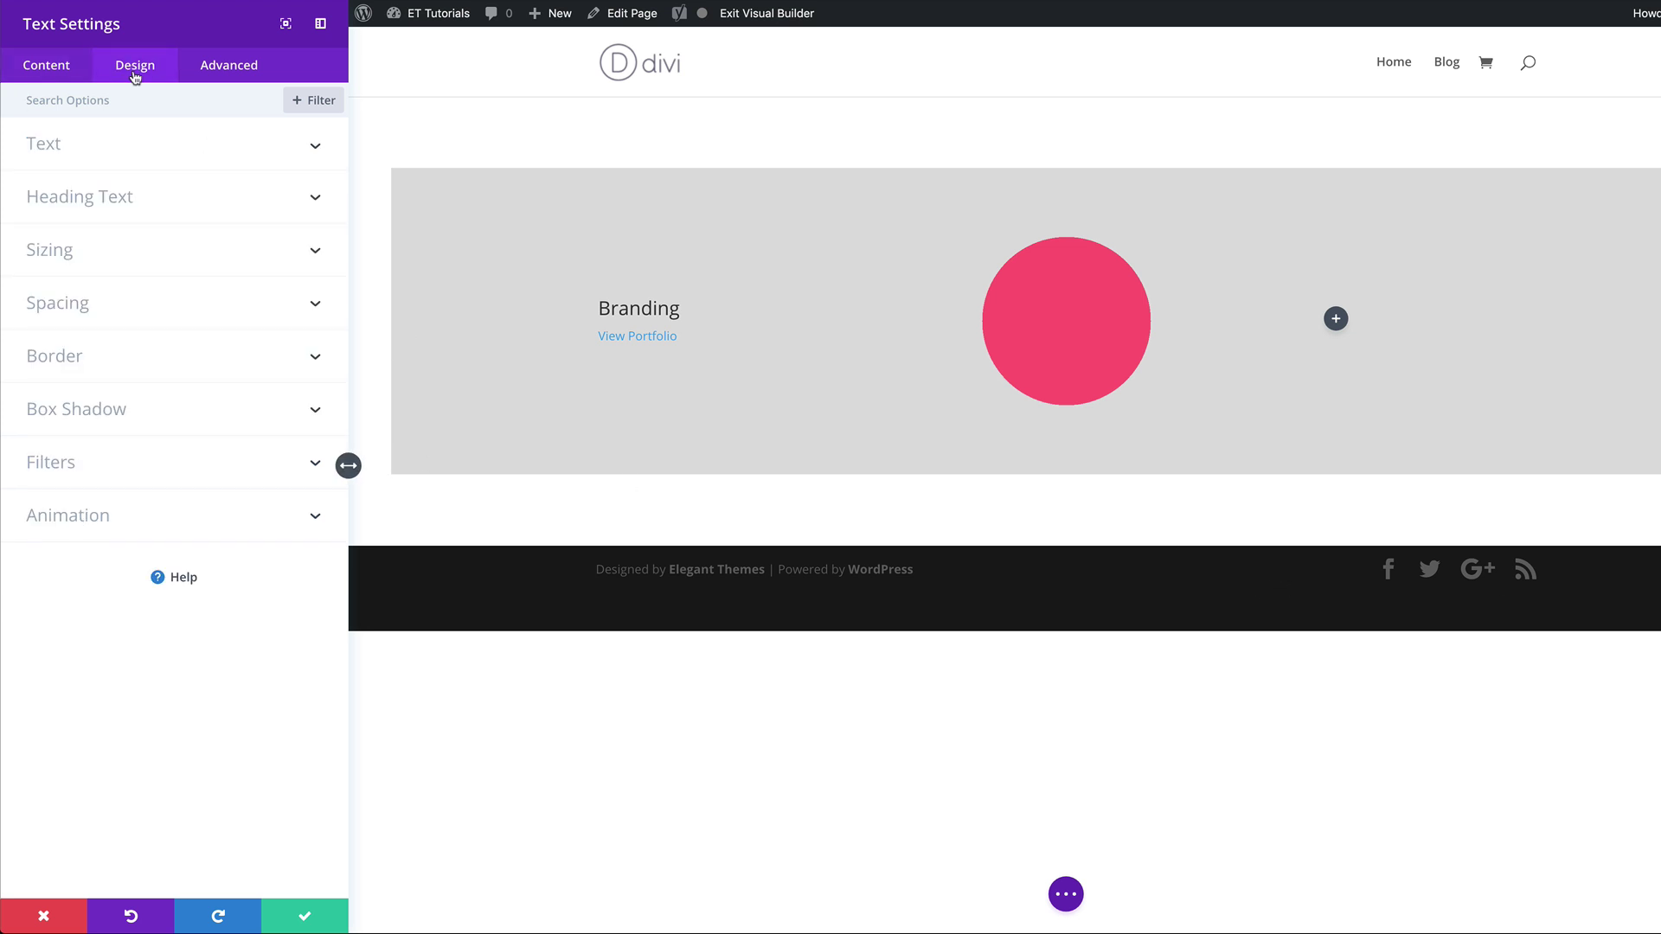
{"action": "left_click", "coordinate": [603, 336]}
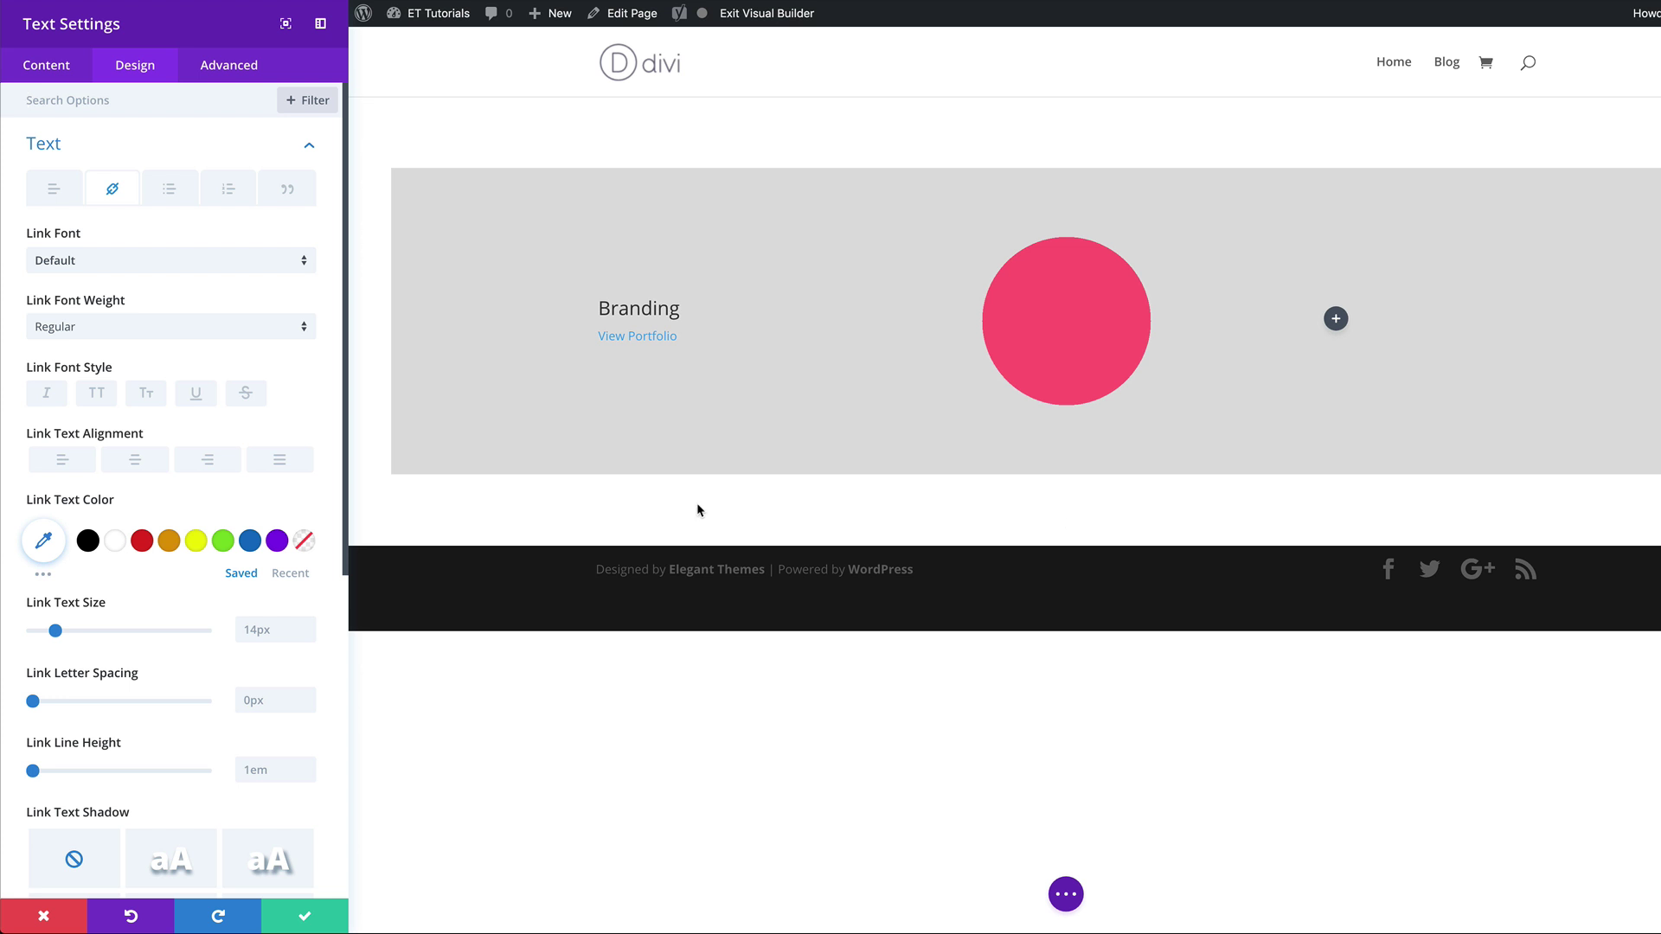
{"action": "left_click", "coordinate": [102, 271]}
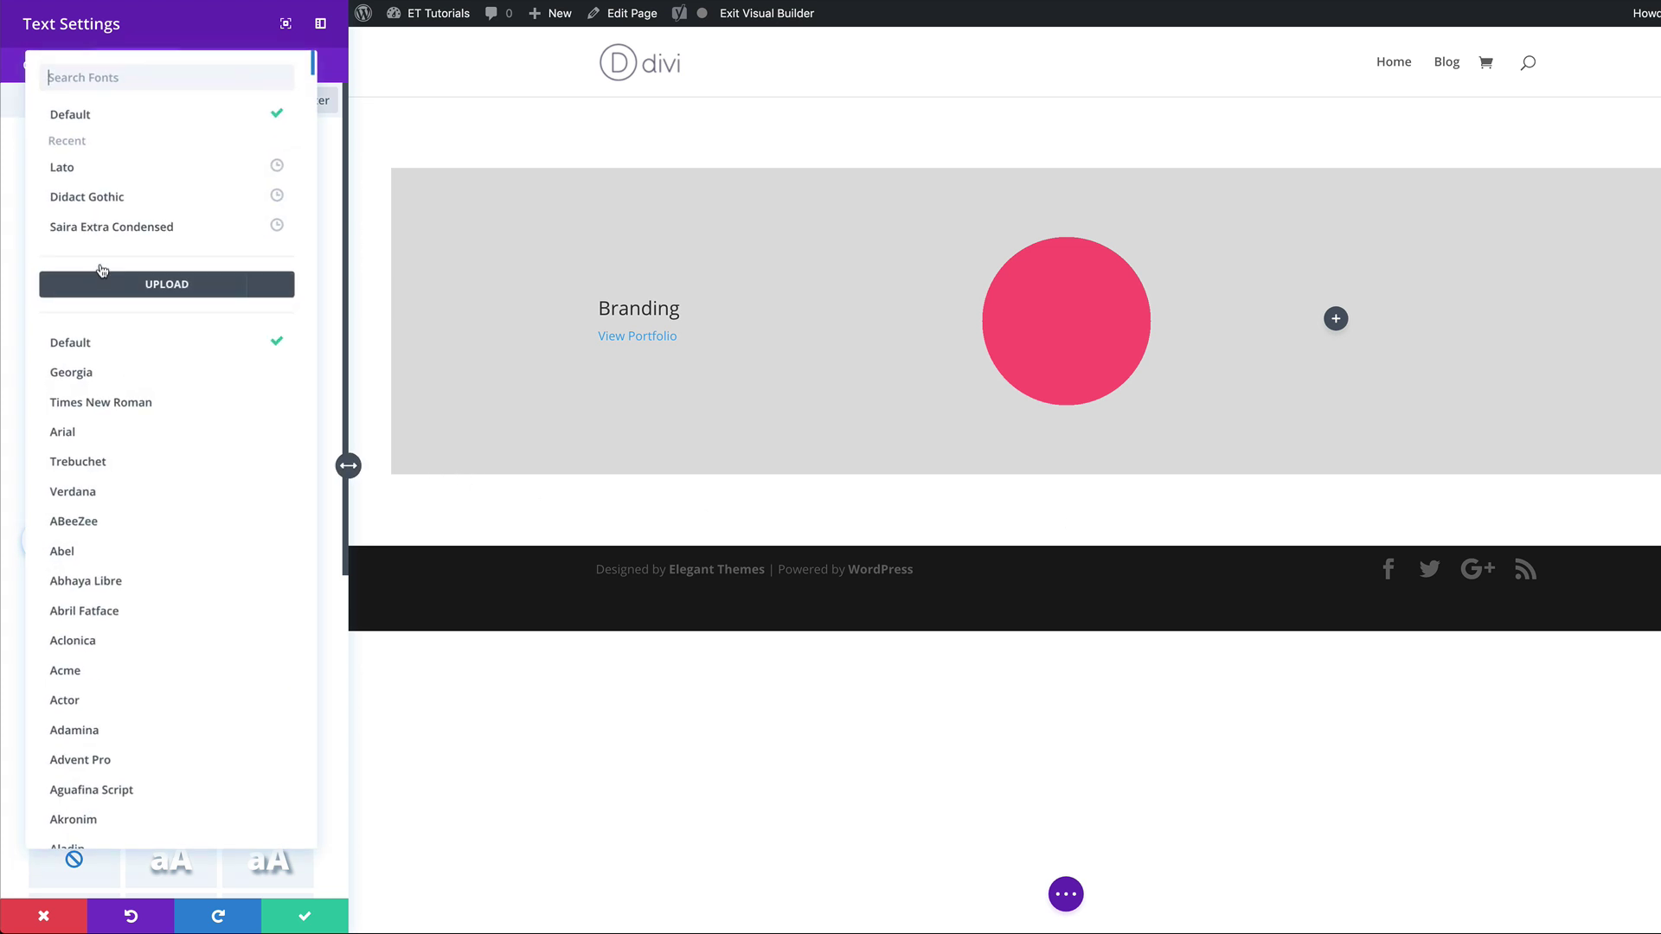
{"action": "left_click", "coordinate": [115, 205]}
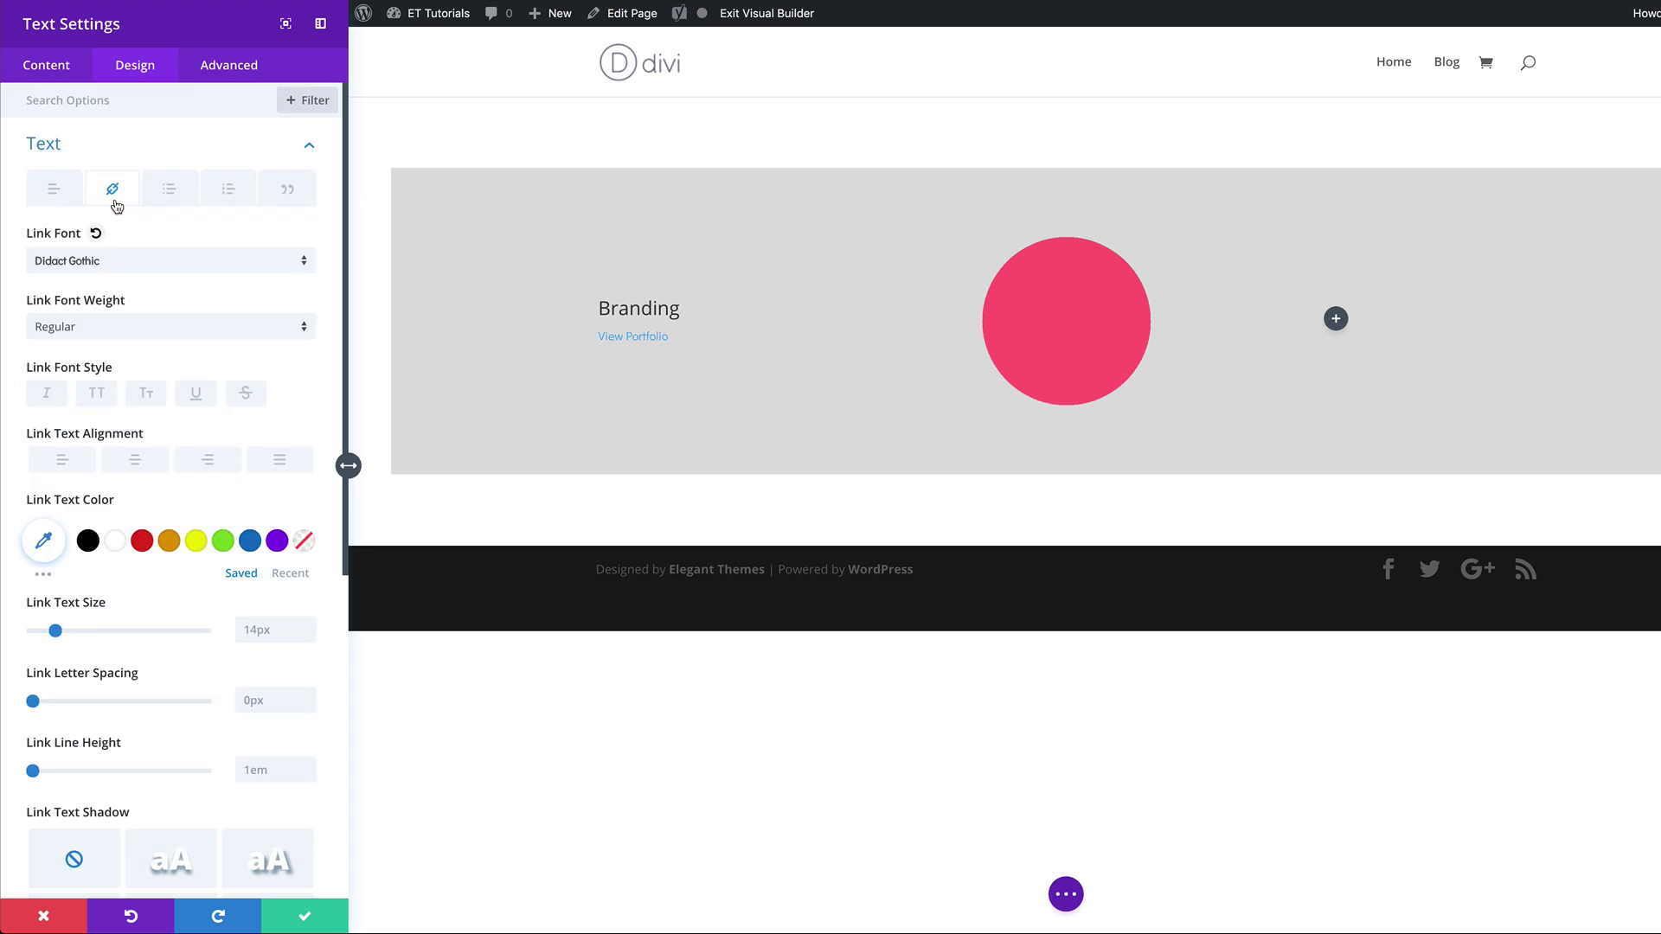
{"action": "left_click", "coordinate": [195, 395]}
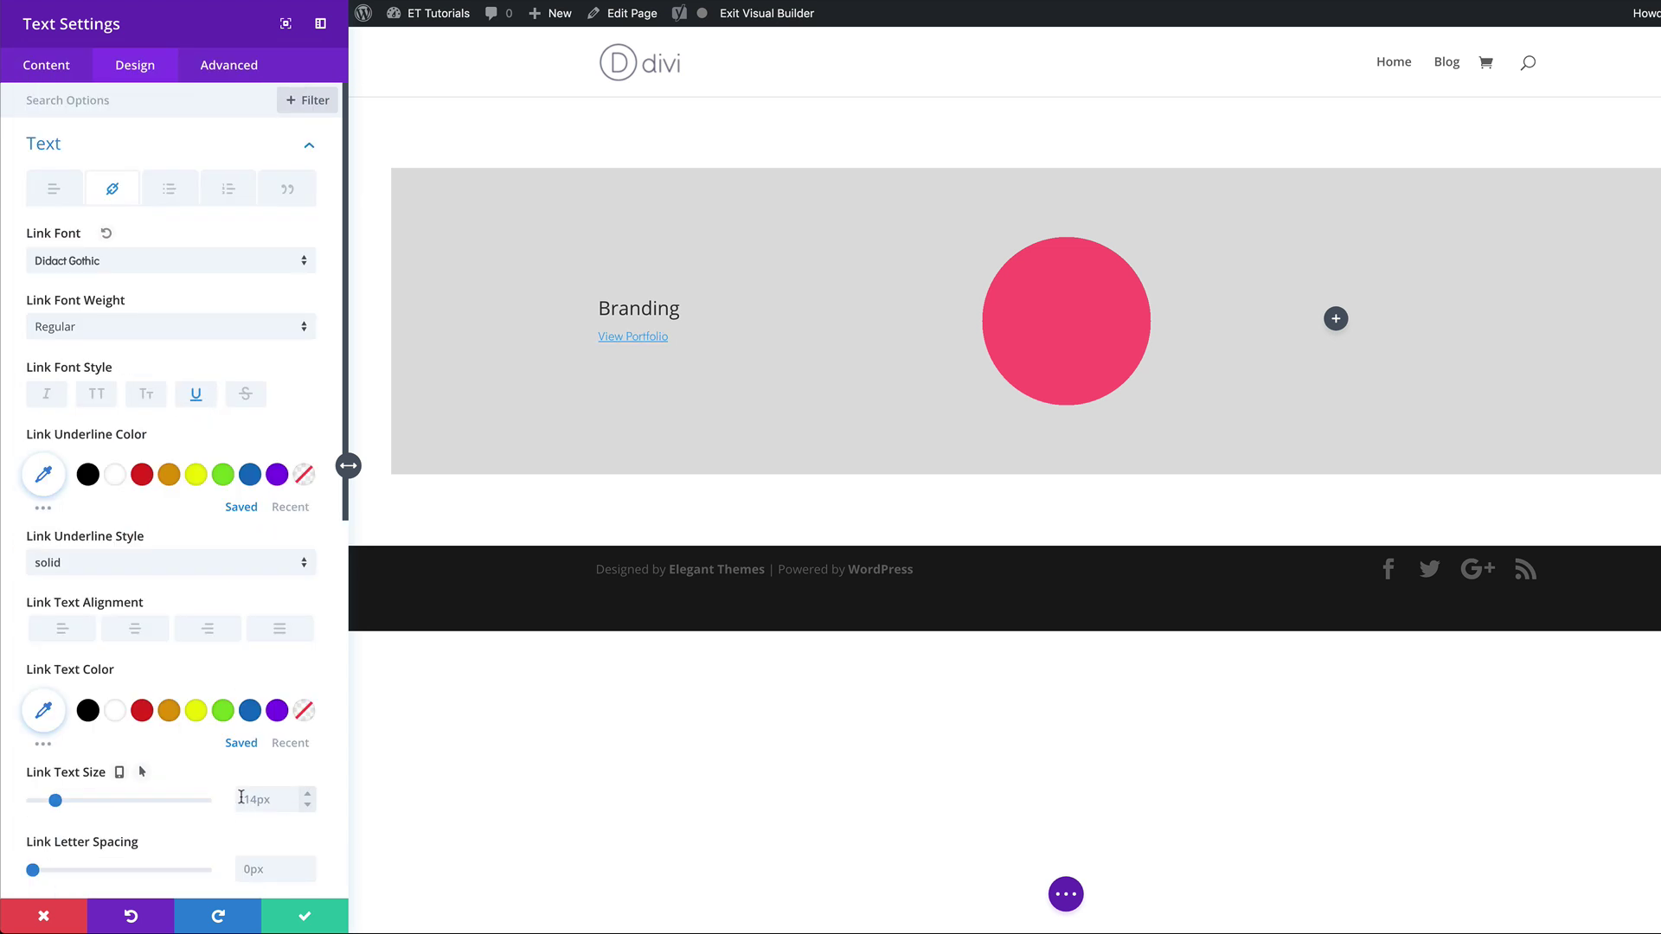
{"action": "left_click", "coordinate": [246, 799]}
{"action": "type", "text": "20px"}
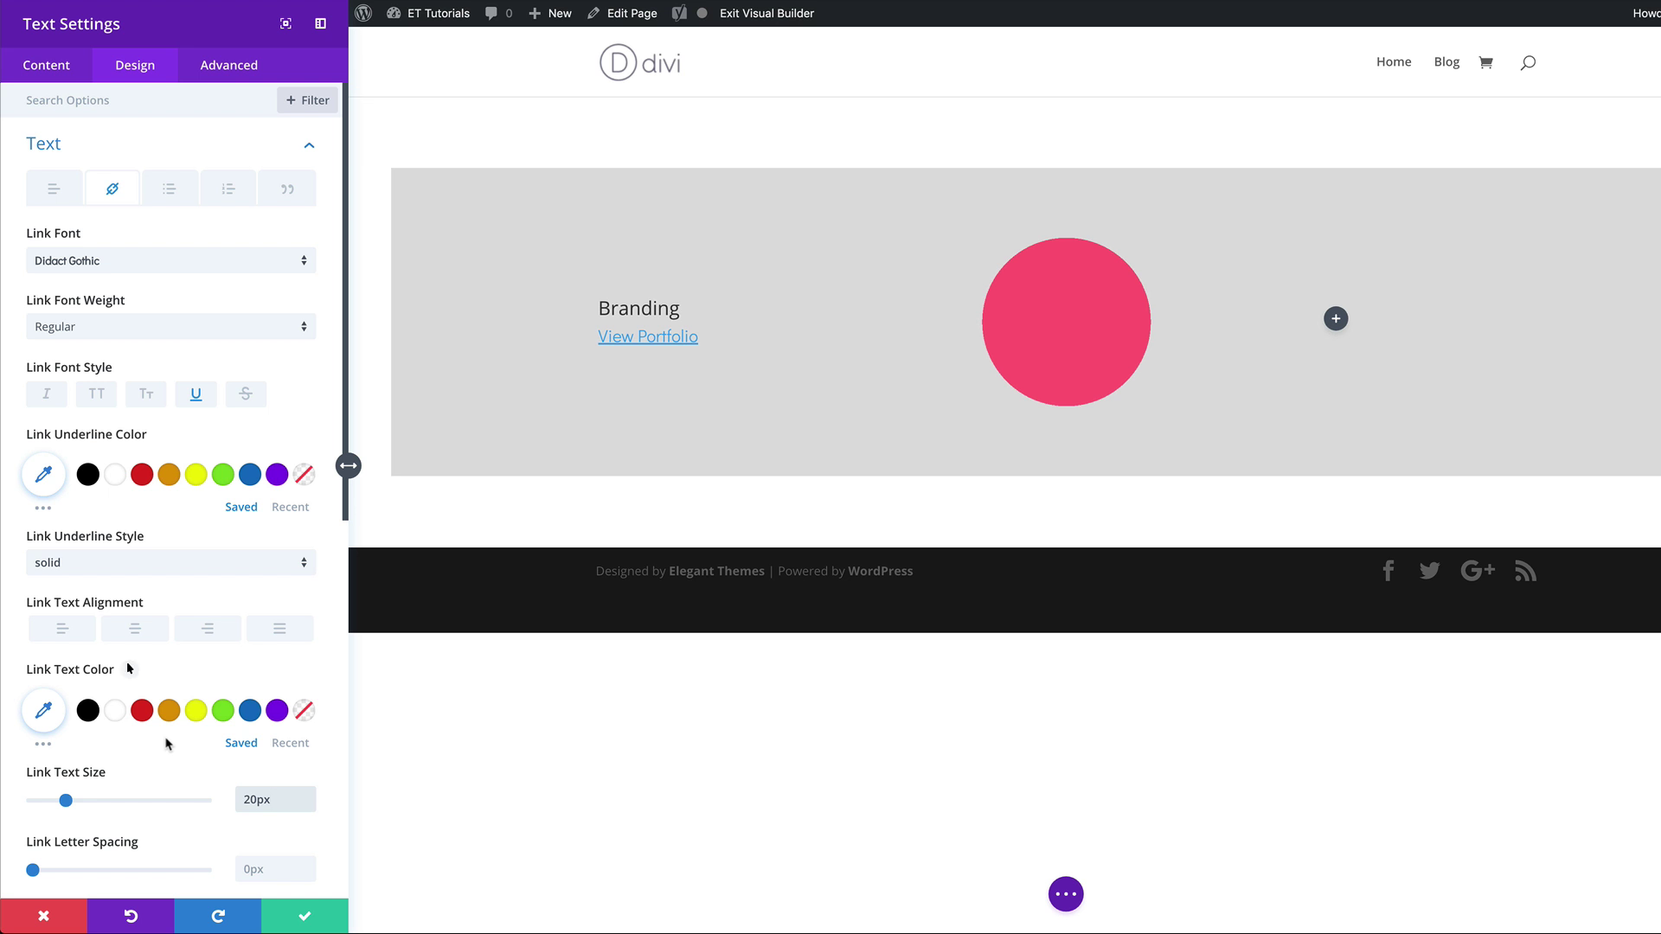
{"action": "left_click", "coordinate": [115, 710]}
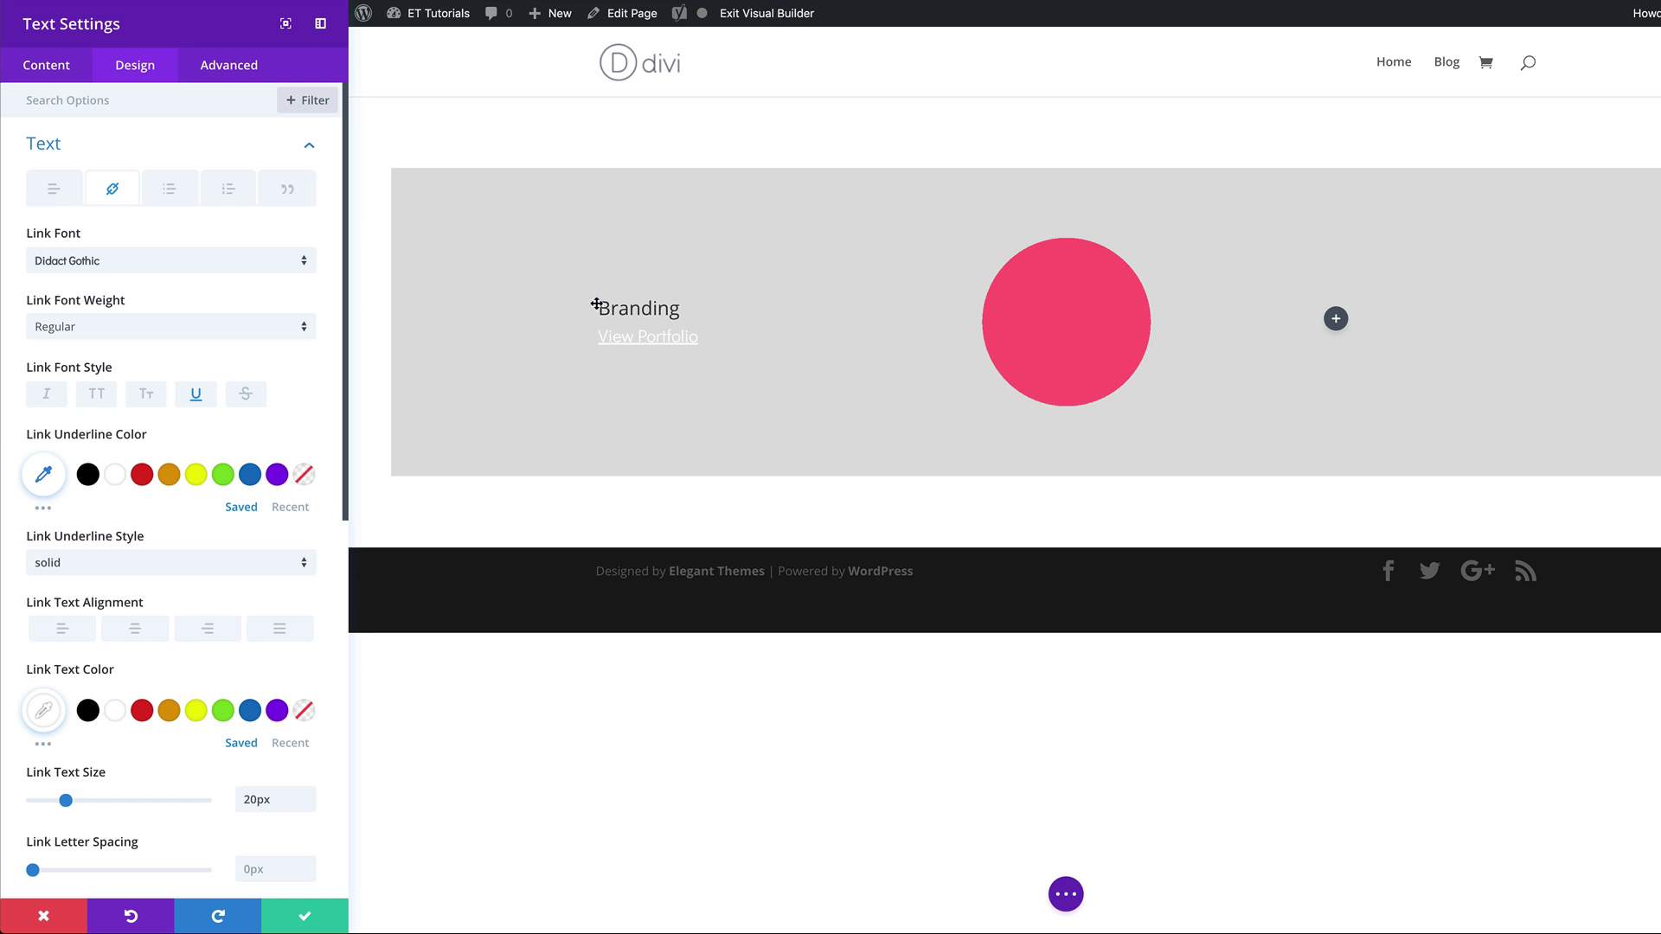
- Set the Heading 3 font of the "Branding" title to Didact Gothic
{"action": "mouse_move", "coordinate": [597, 303]}
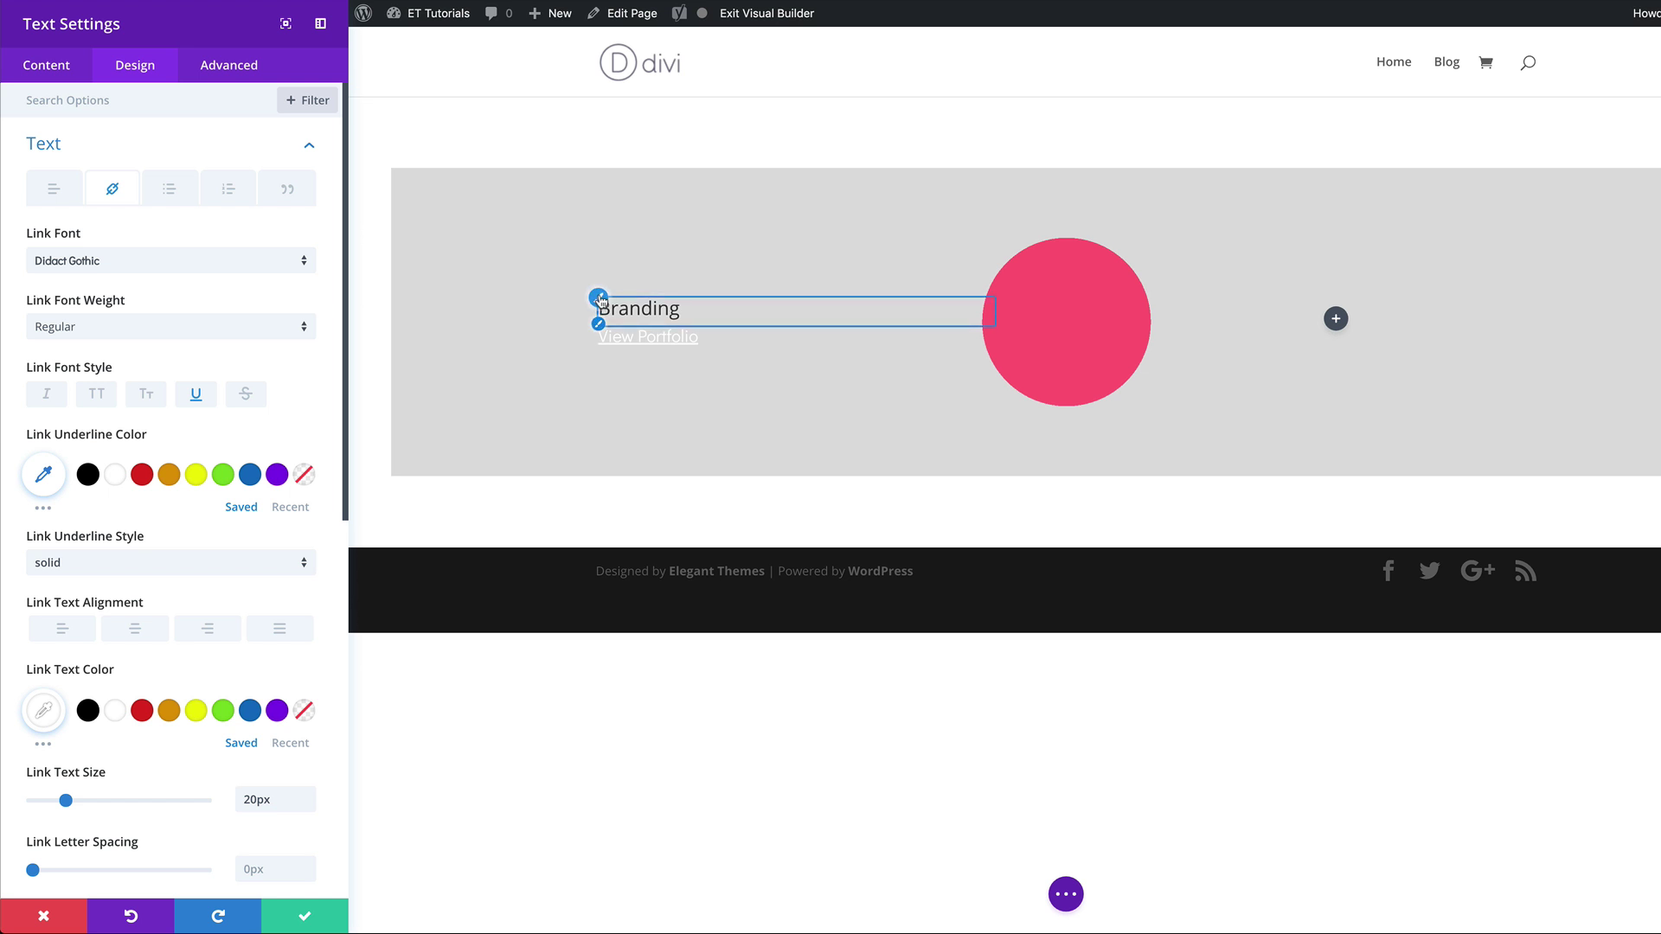
{"action": "left_click", "coordinate": [601, 303]}
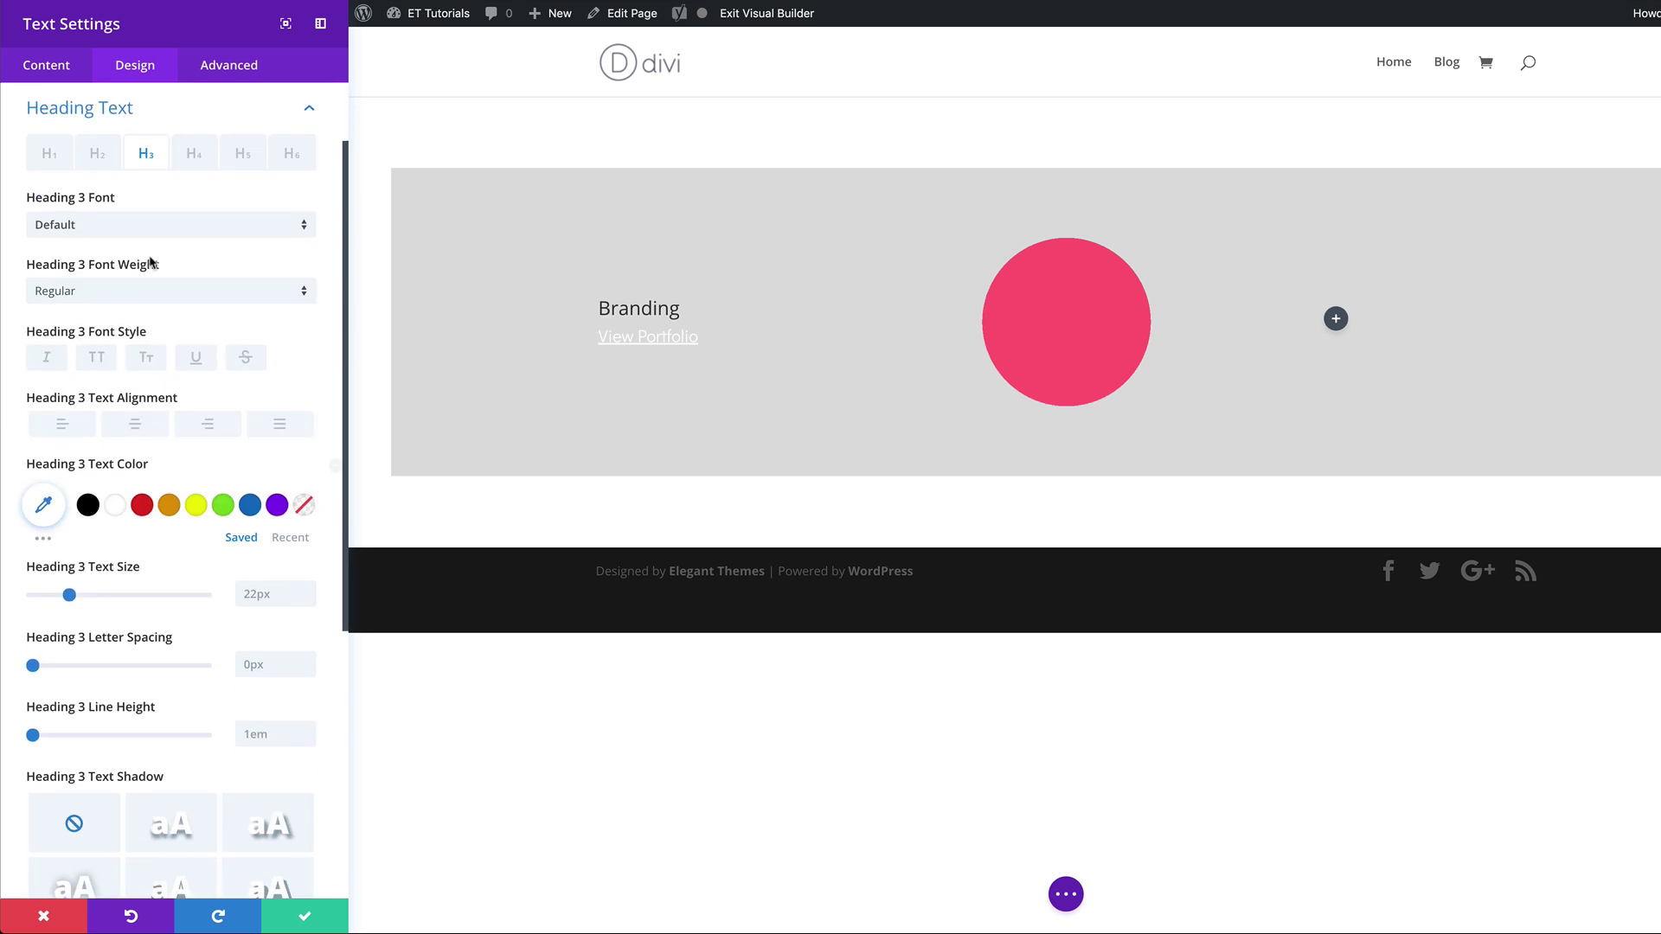
{"action": "left_click", "coordinate": [116, 226]}
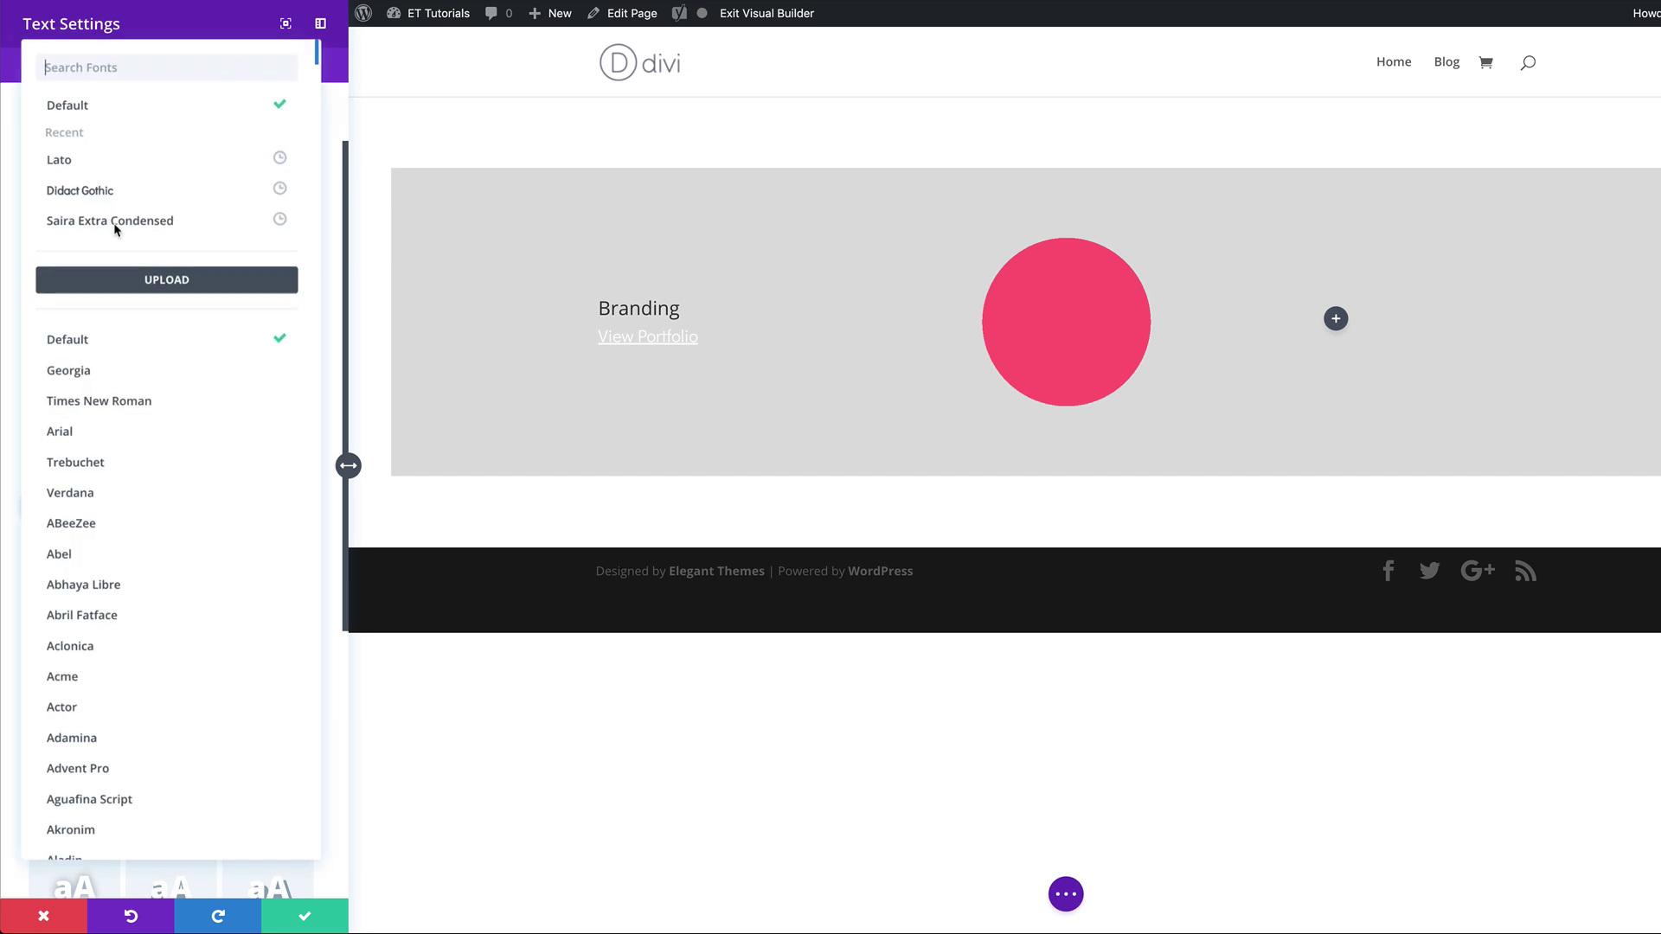
{"action": "left_click", "coordinate": [115, 200]}
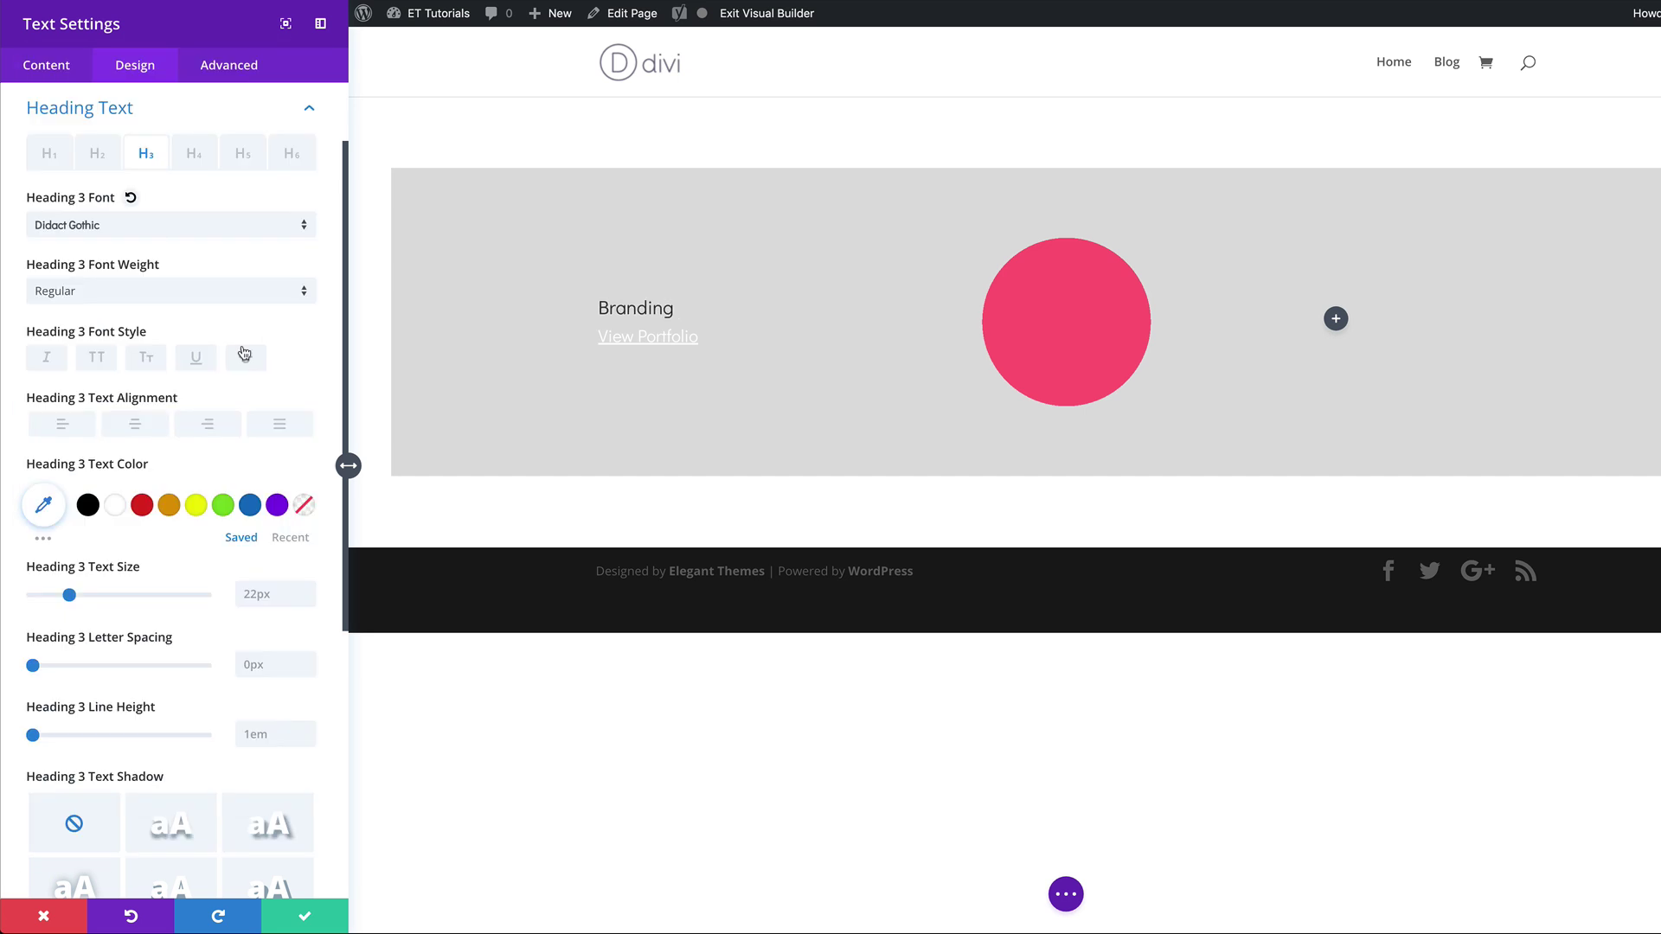
- Set the "Branding" title's Heading 3 text size to 50px and its color to white
{"action": "left_click", "coordinate": [251, 594]}
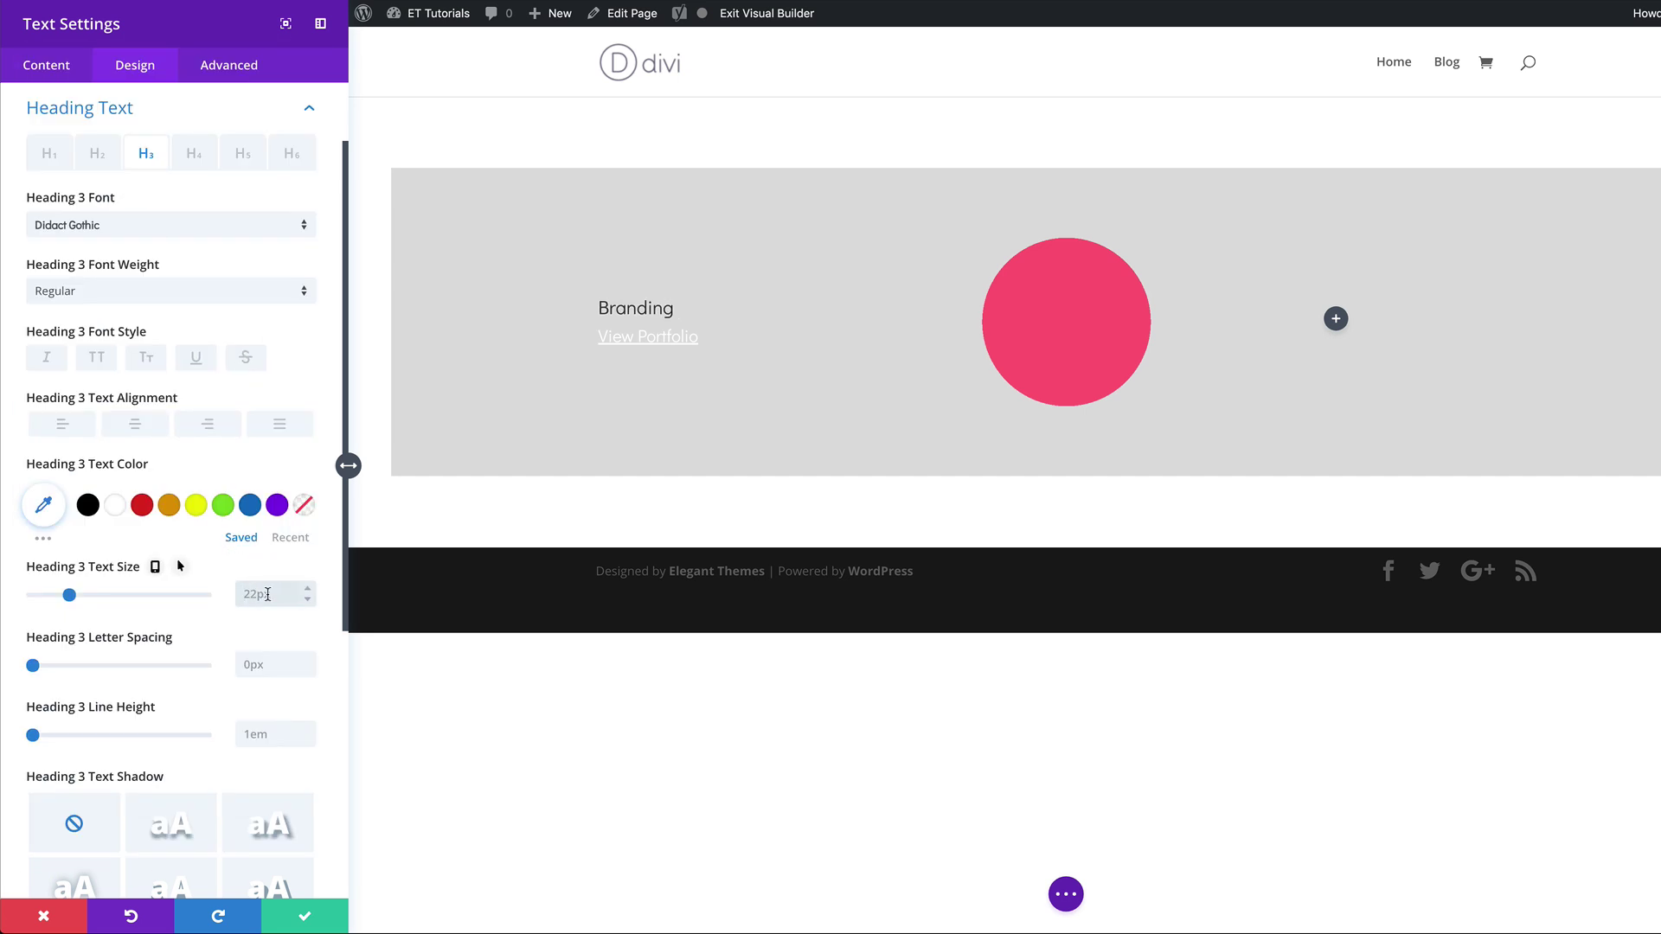
{"action": "type", "text": "50px"}
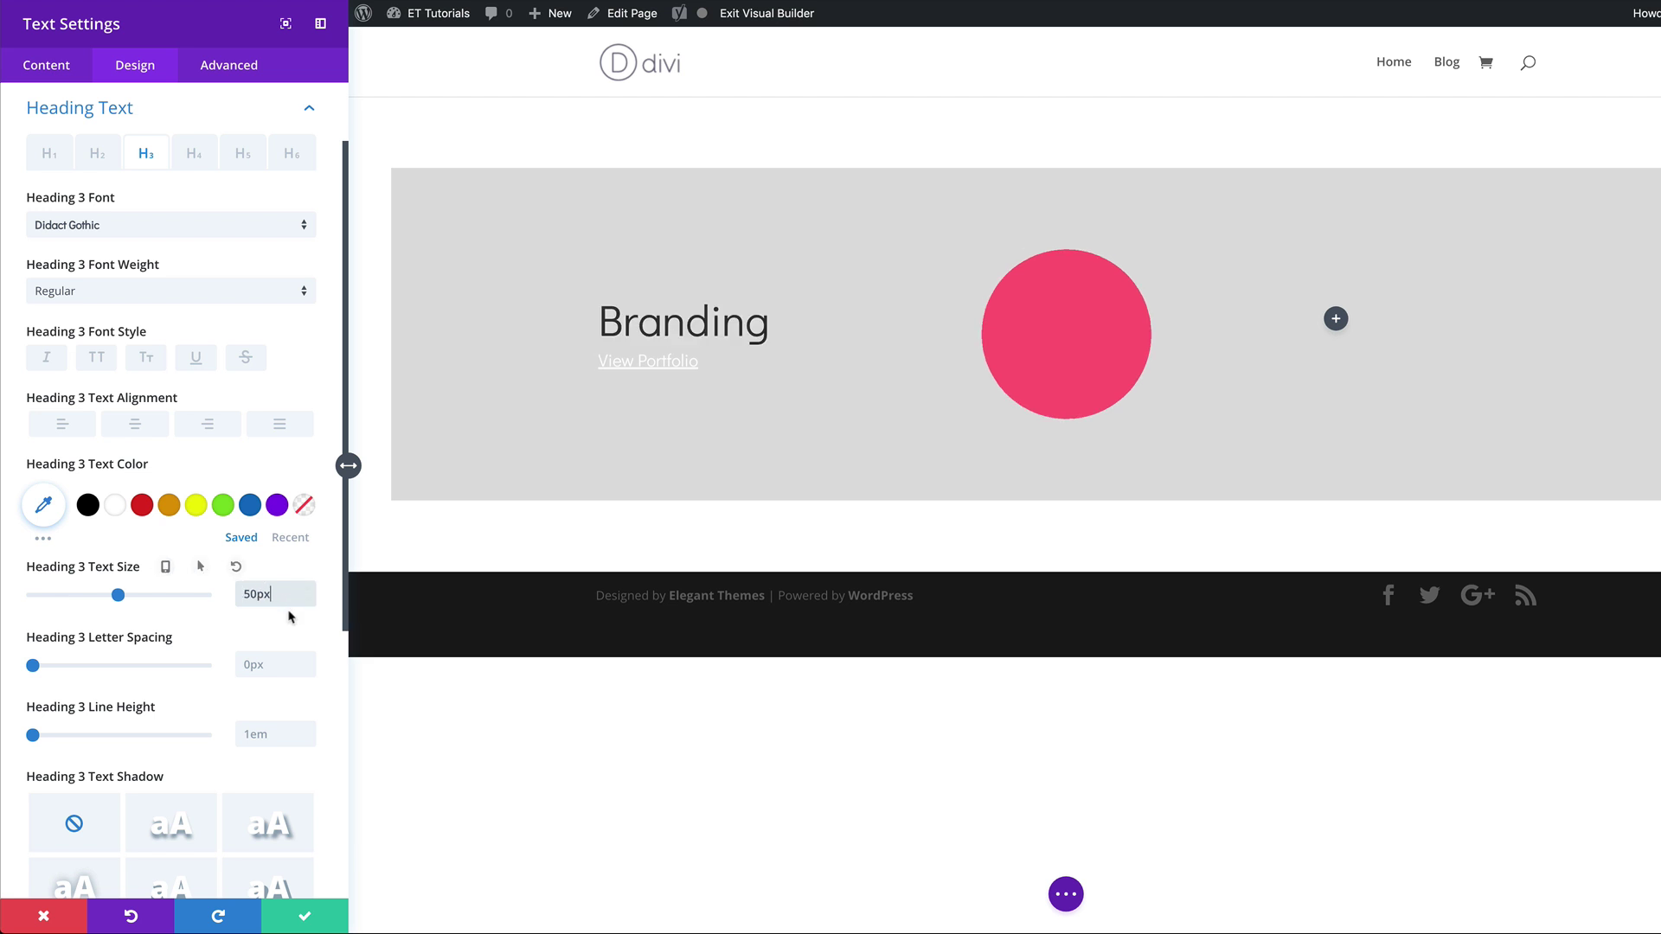
{"action": "left_click", "coordinate": [117, 508]}
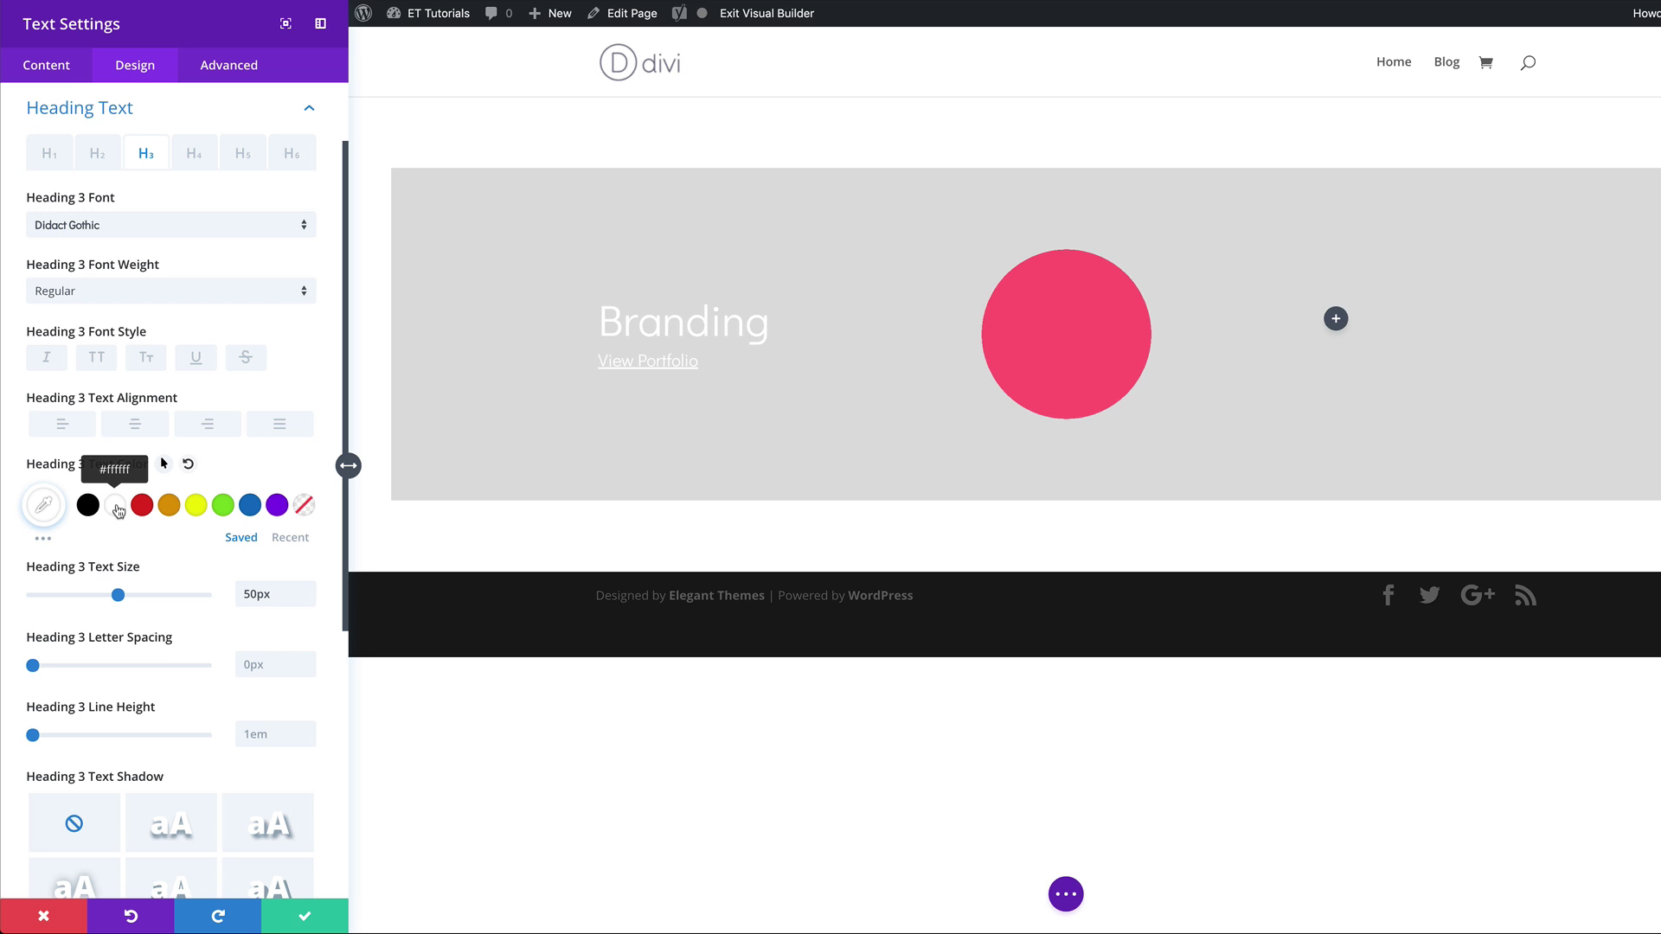
- Disable the "Branding" text module on desktop and save its settings
{"action": "left_click", "coordinate": [247, 69]}
{"action": "left_click", "coordinate": [95, 253]}
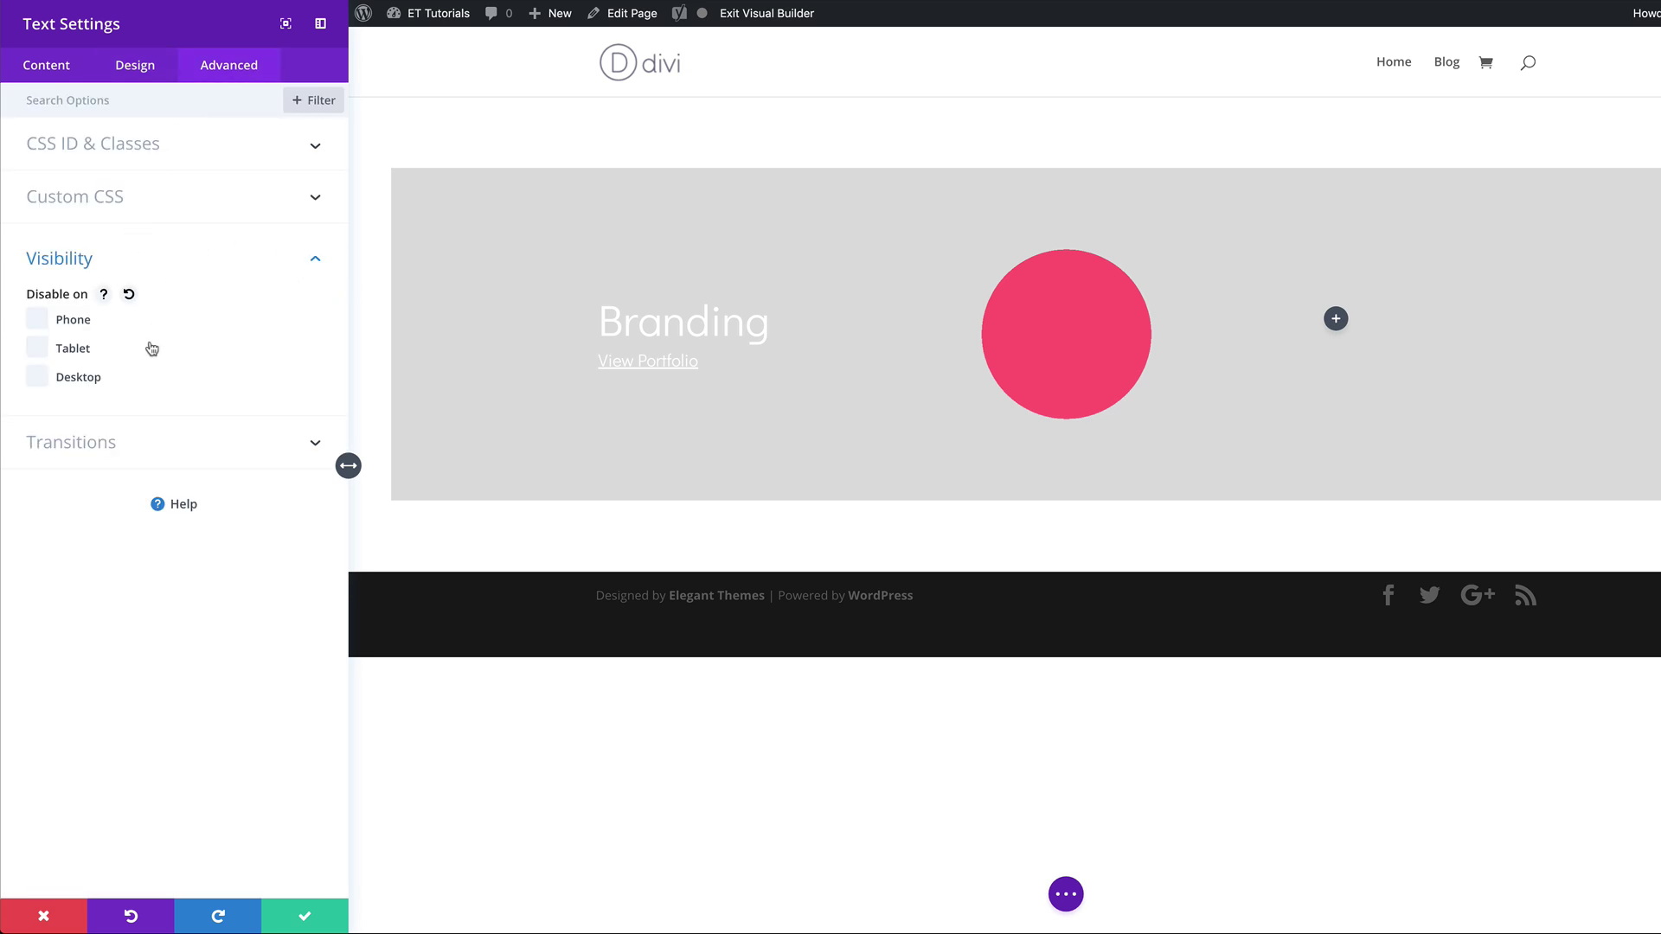
{"action": "left_click", "coordinate": [39, 379]}
{"action": "left_click", "coordinate": [322, 916]}
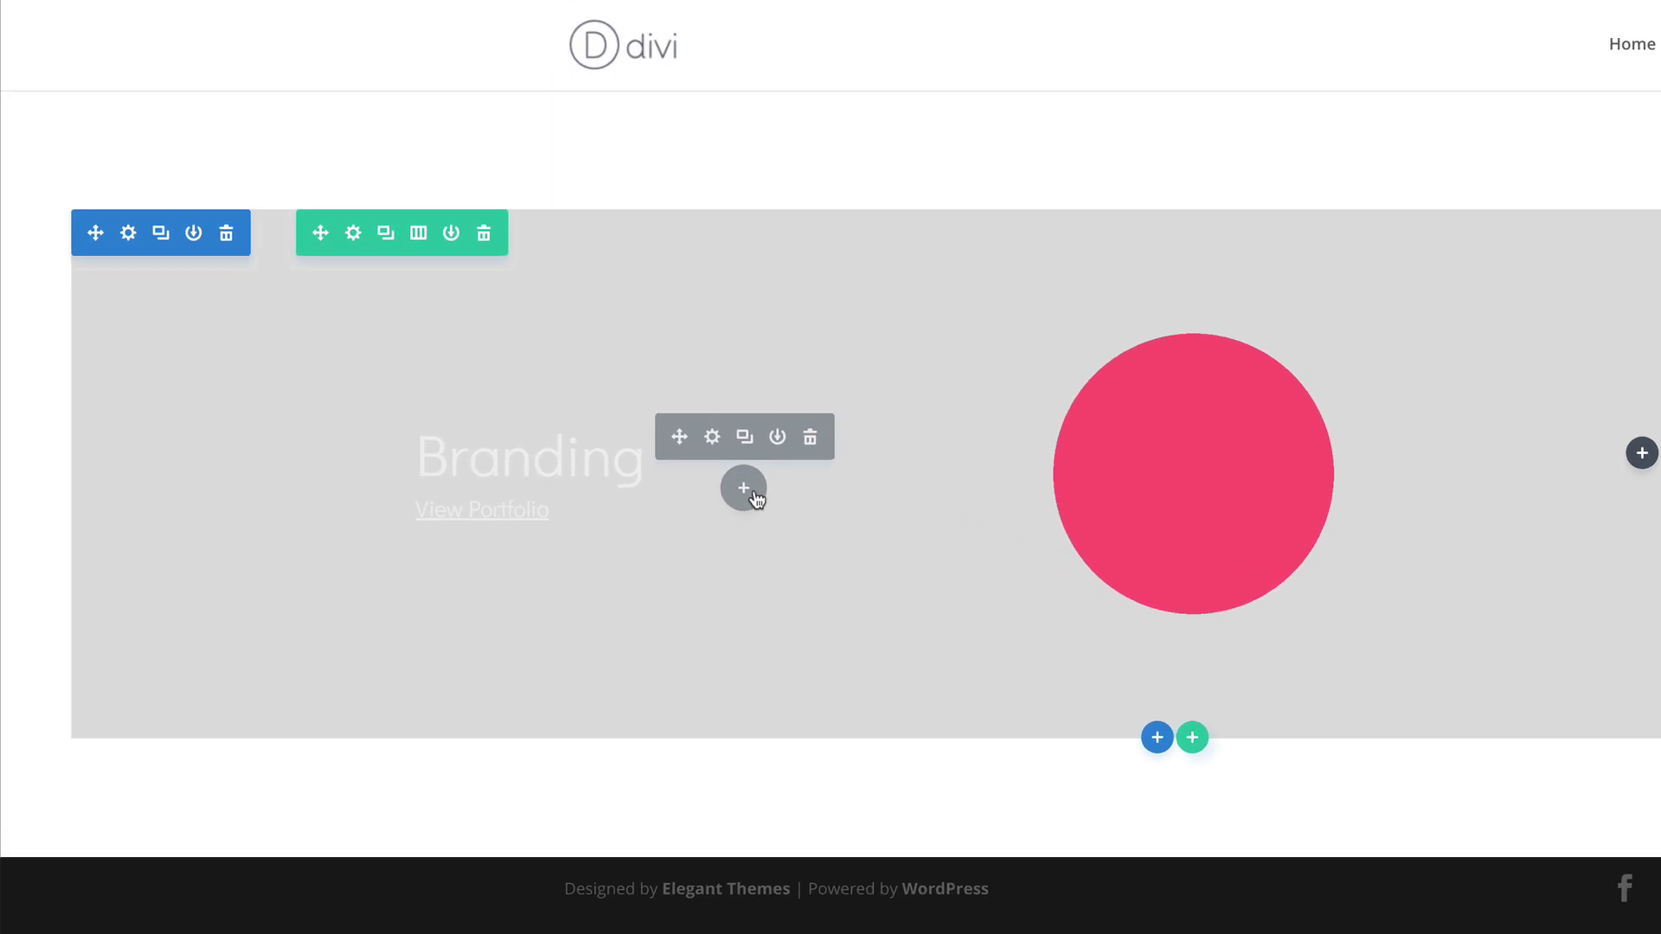
- Add a Divider module below the "Branding" text module and make its line white
{"action": "left_click", "coordinate": [555, 393]}
{"action": "type", "text": "div"}
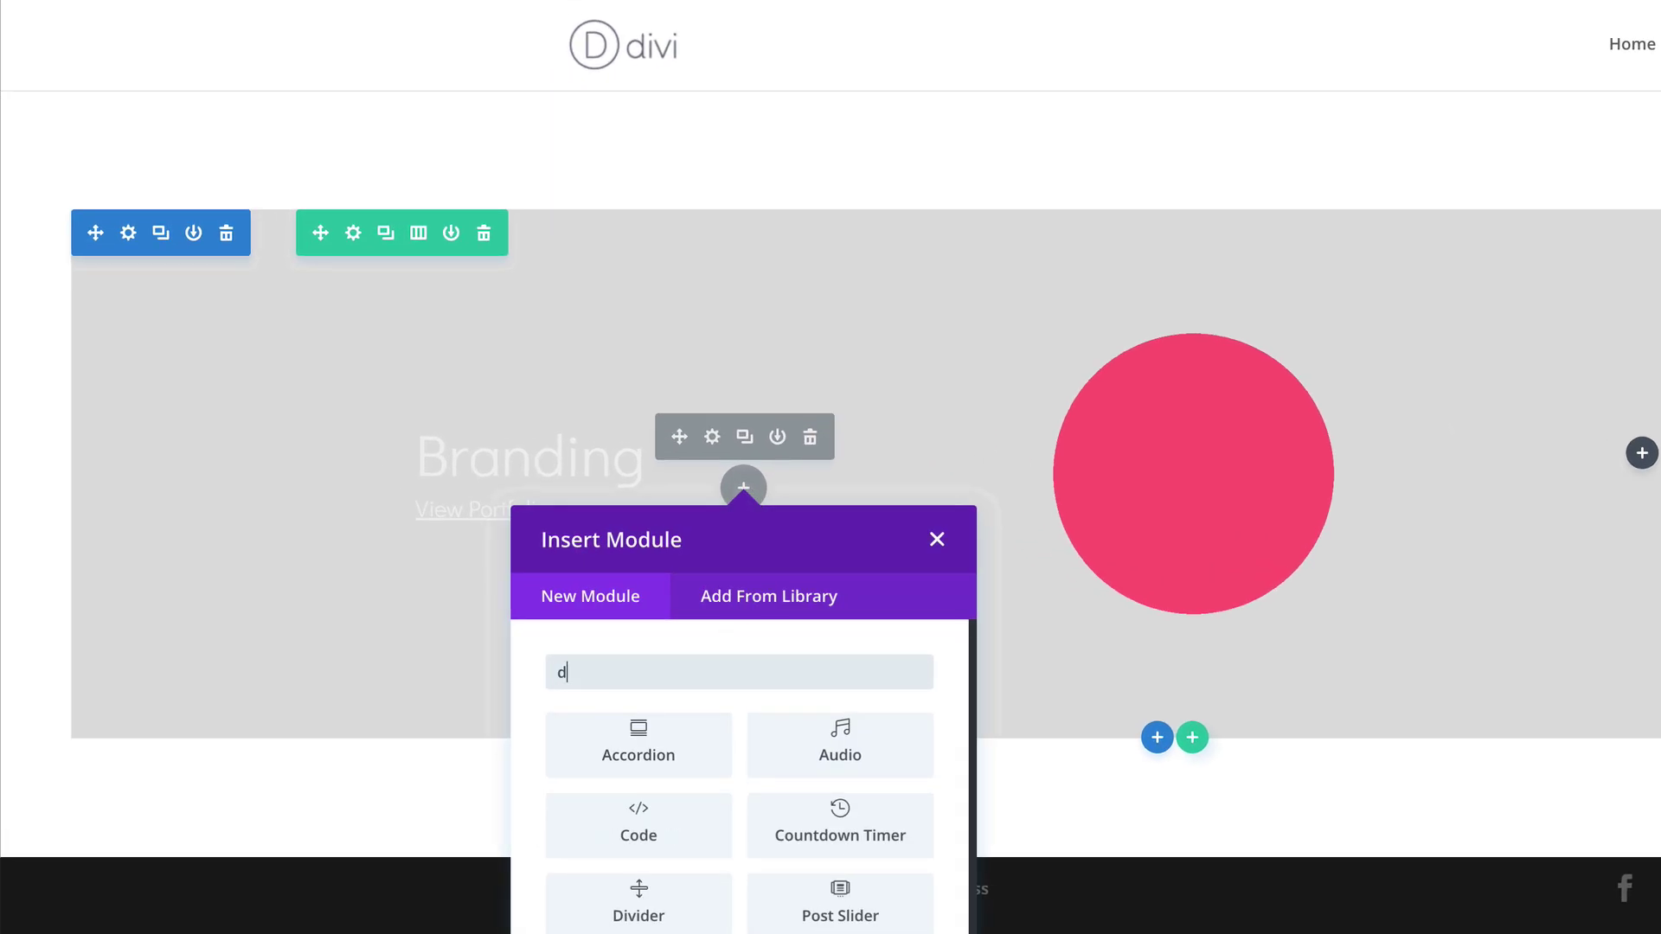
{"action": "left_click", "coordinate": [690, 742]}
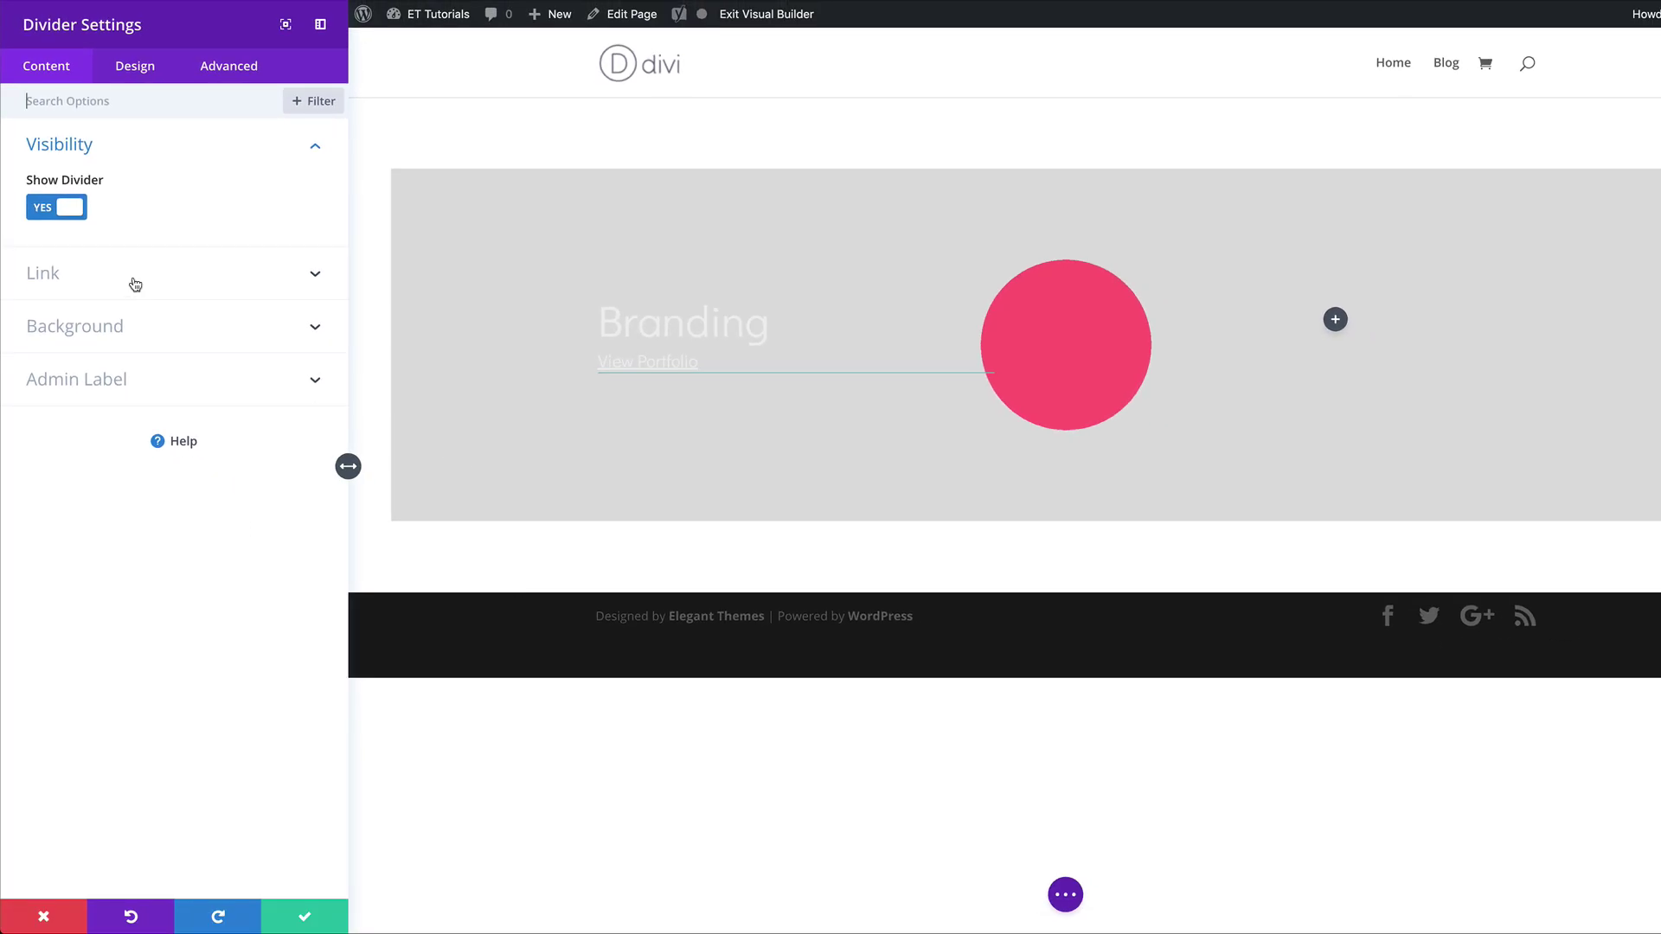
{"action": "left_click", "coordinate": [133, 74]}
{"action": "left_click", "coordinate": [72, 143]}
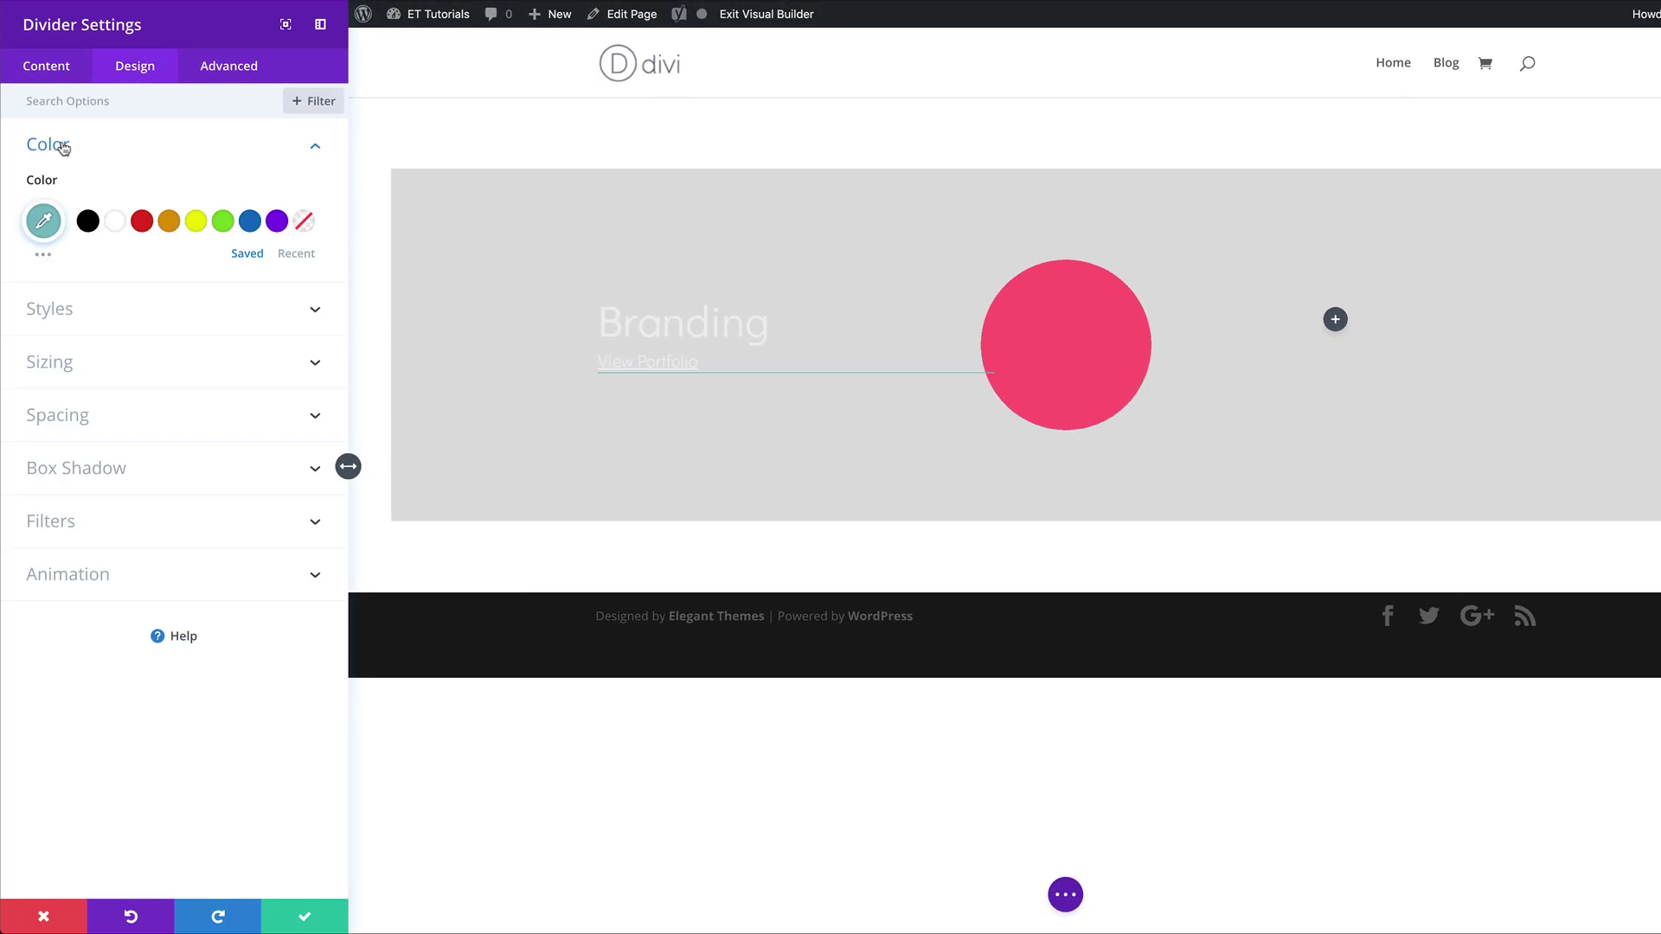
{"action": "left_click", "coordinate": [114, 221]}
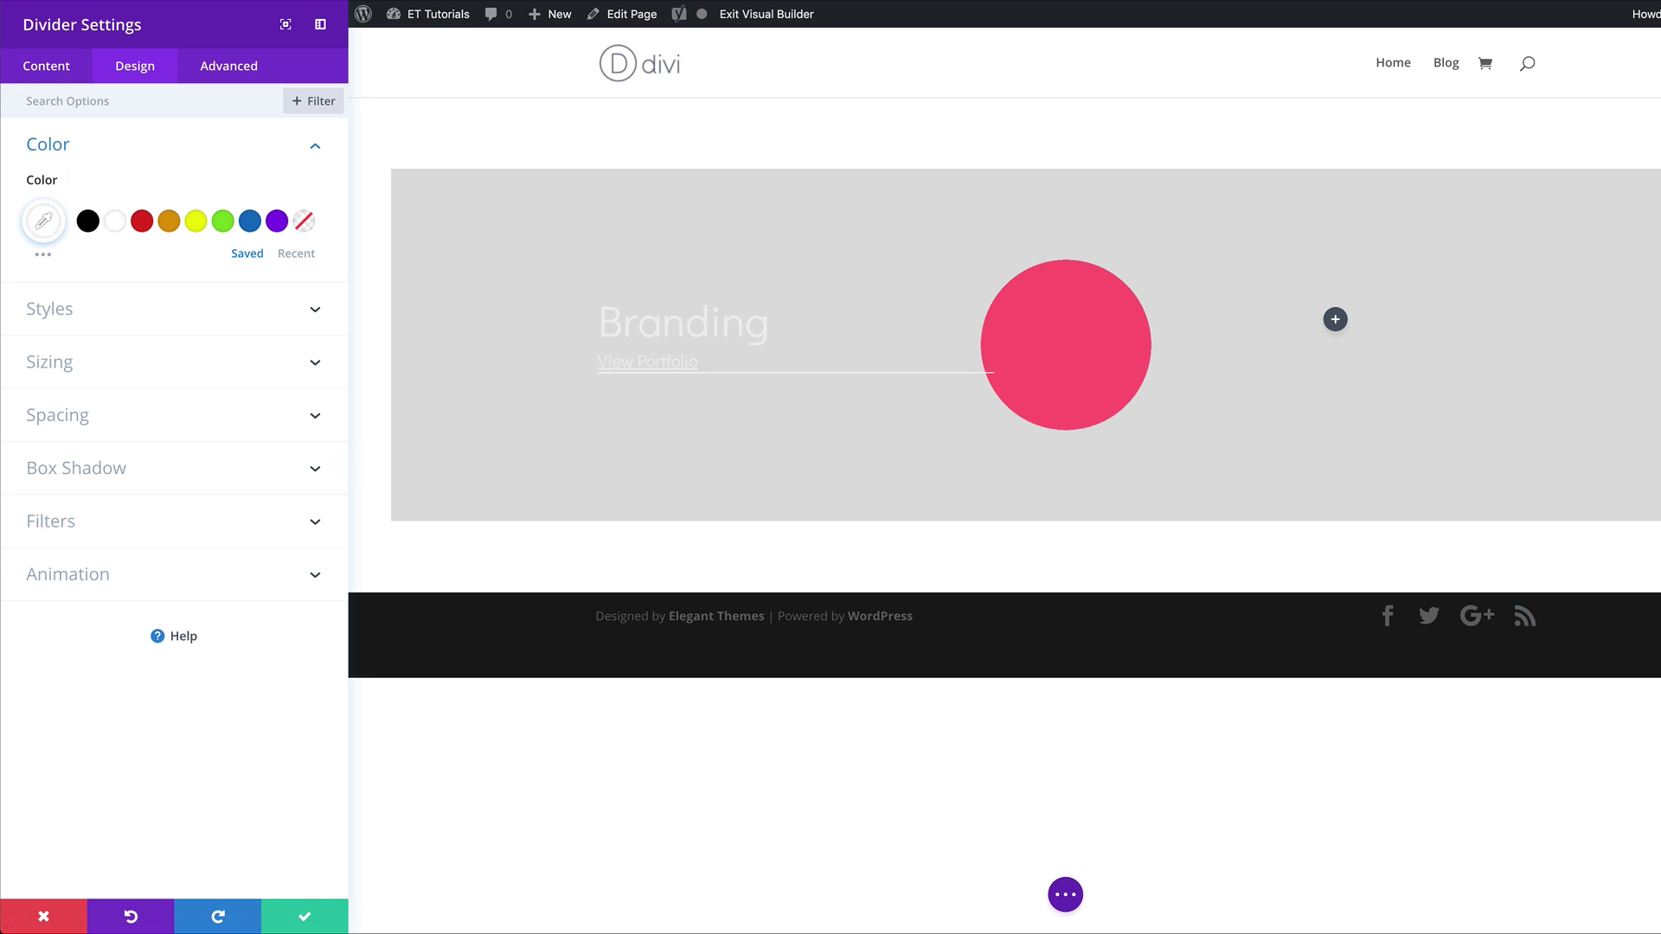
- Set the divider's top custom margin to 11vw for desktop
{"action": "left_click", "coordinate": [80, 418]}
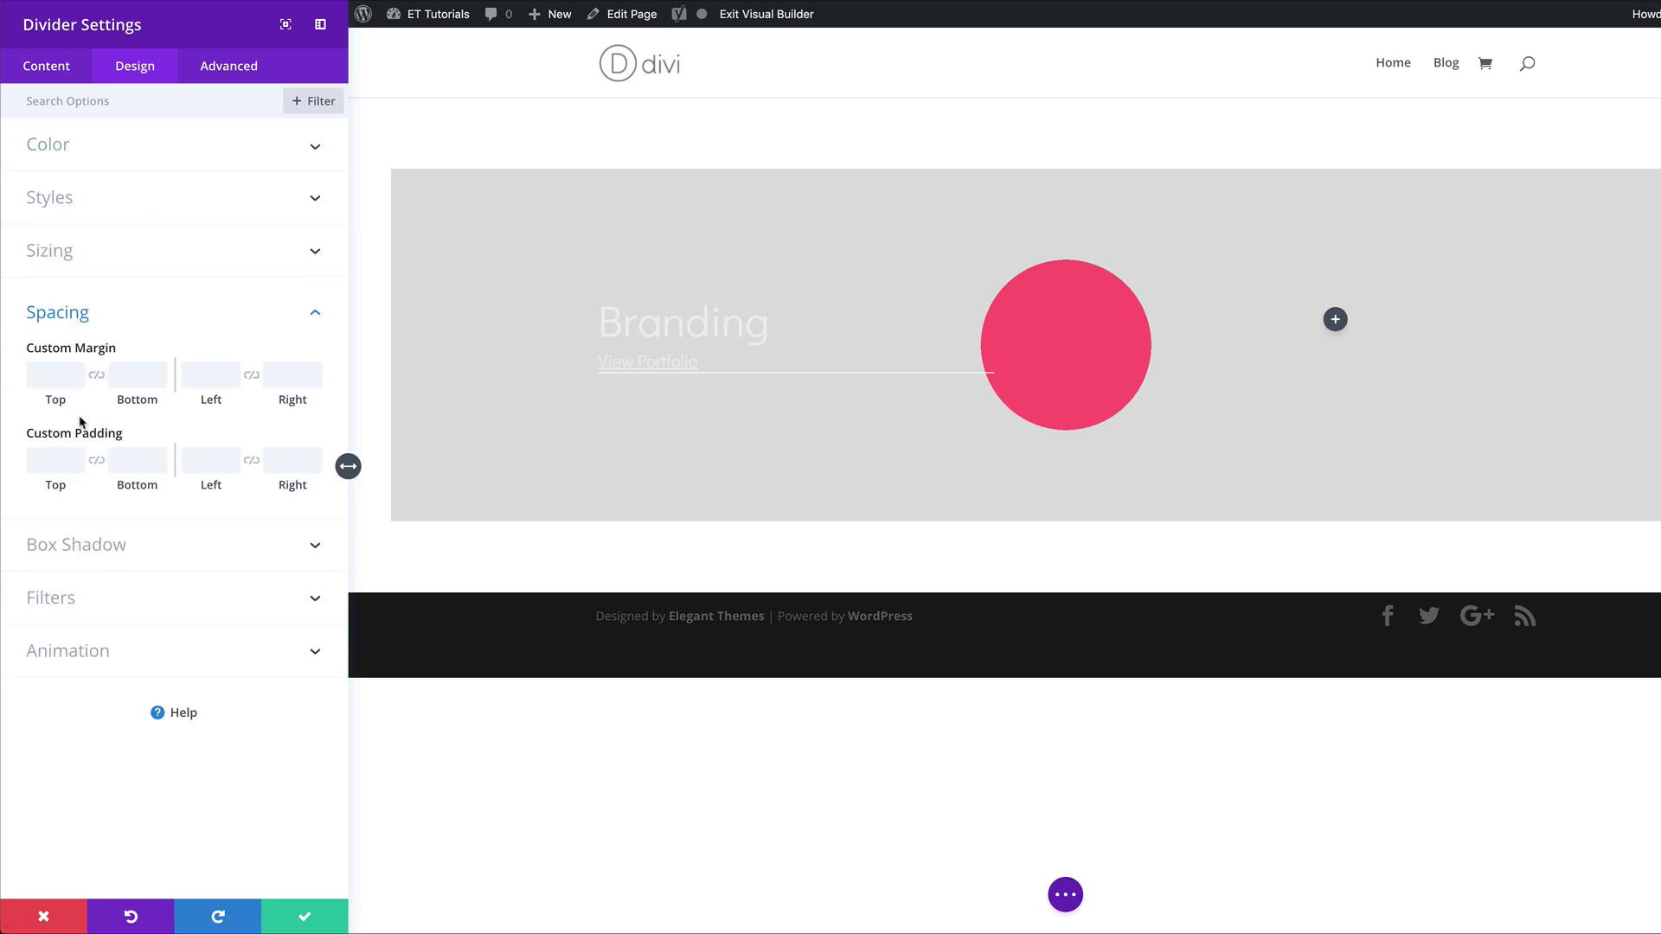
{"action": "left_click", "coordinate": [51, 384]}
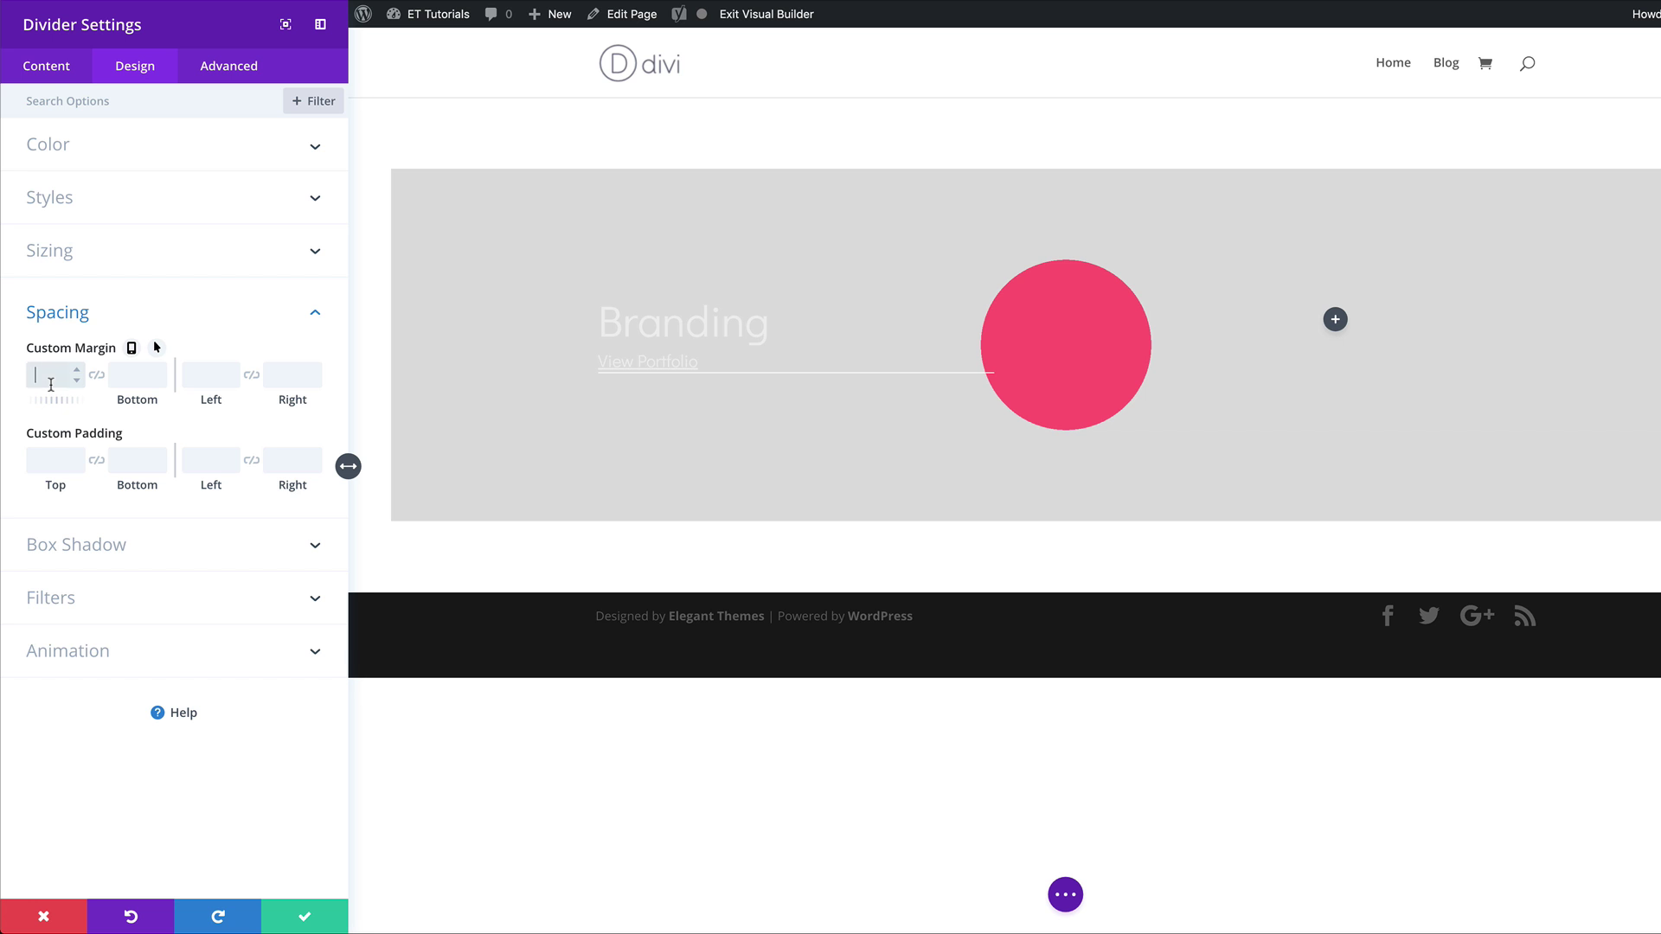
{"action": "type", "text": "11vw"}
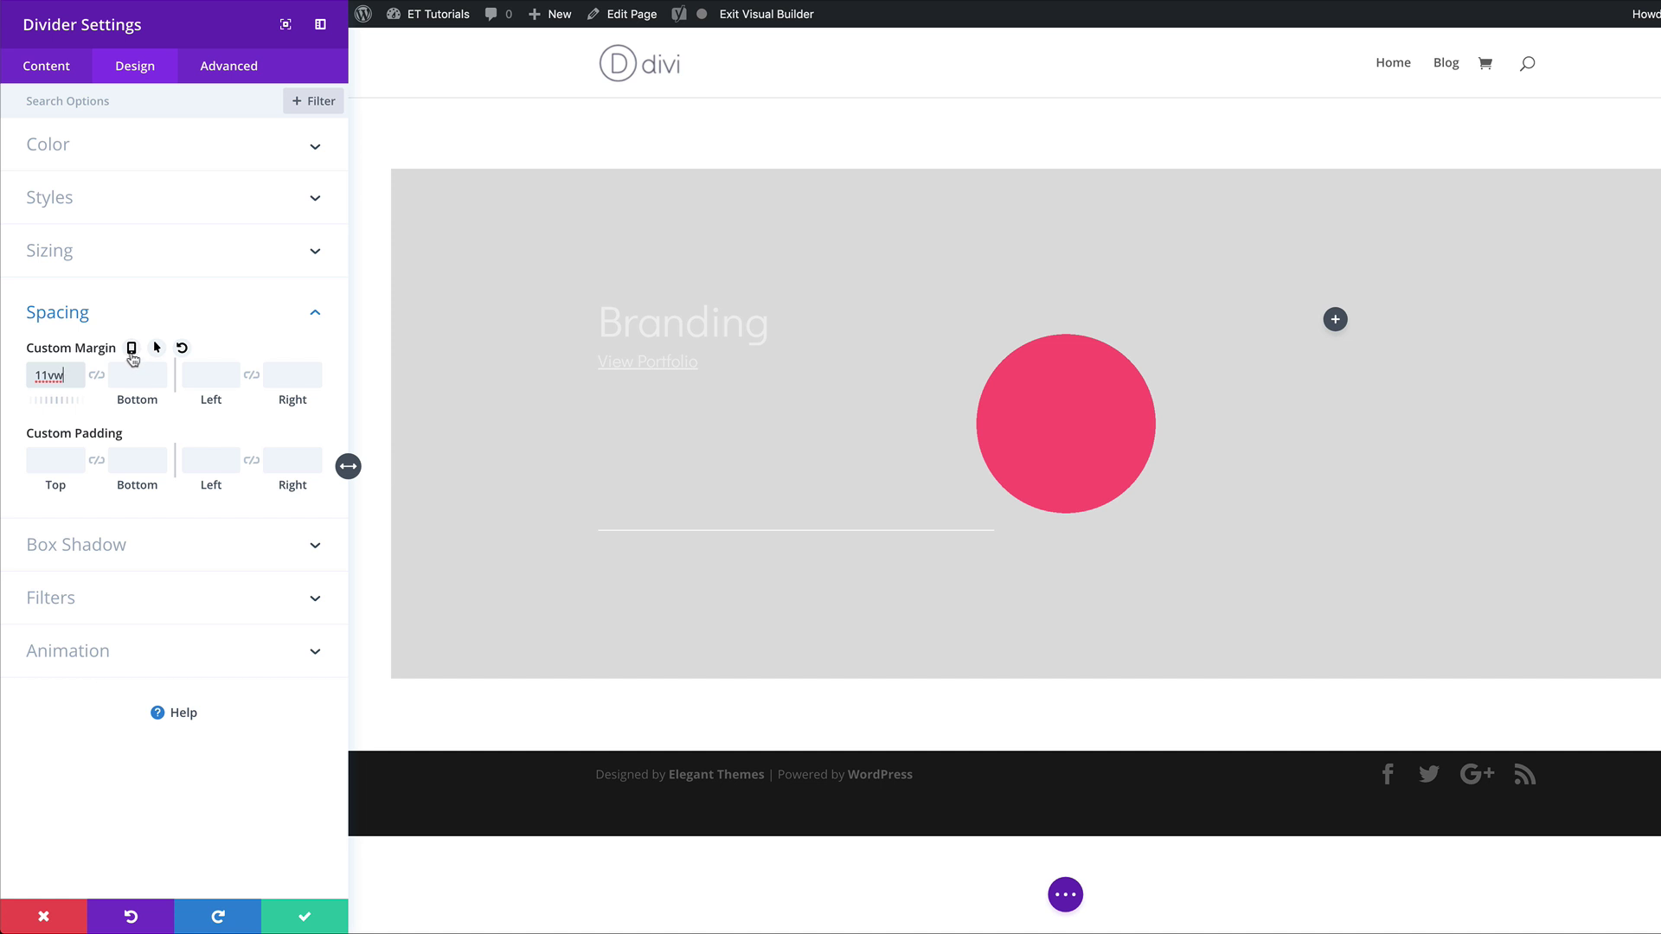
- Set the divider's top custom margin to 80px for both tablet and phone
{"action": "left_click", "coordinate": [132, 349]}
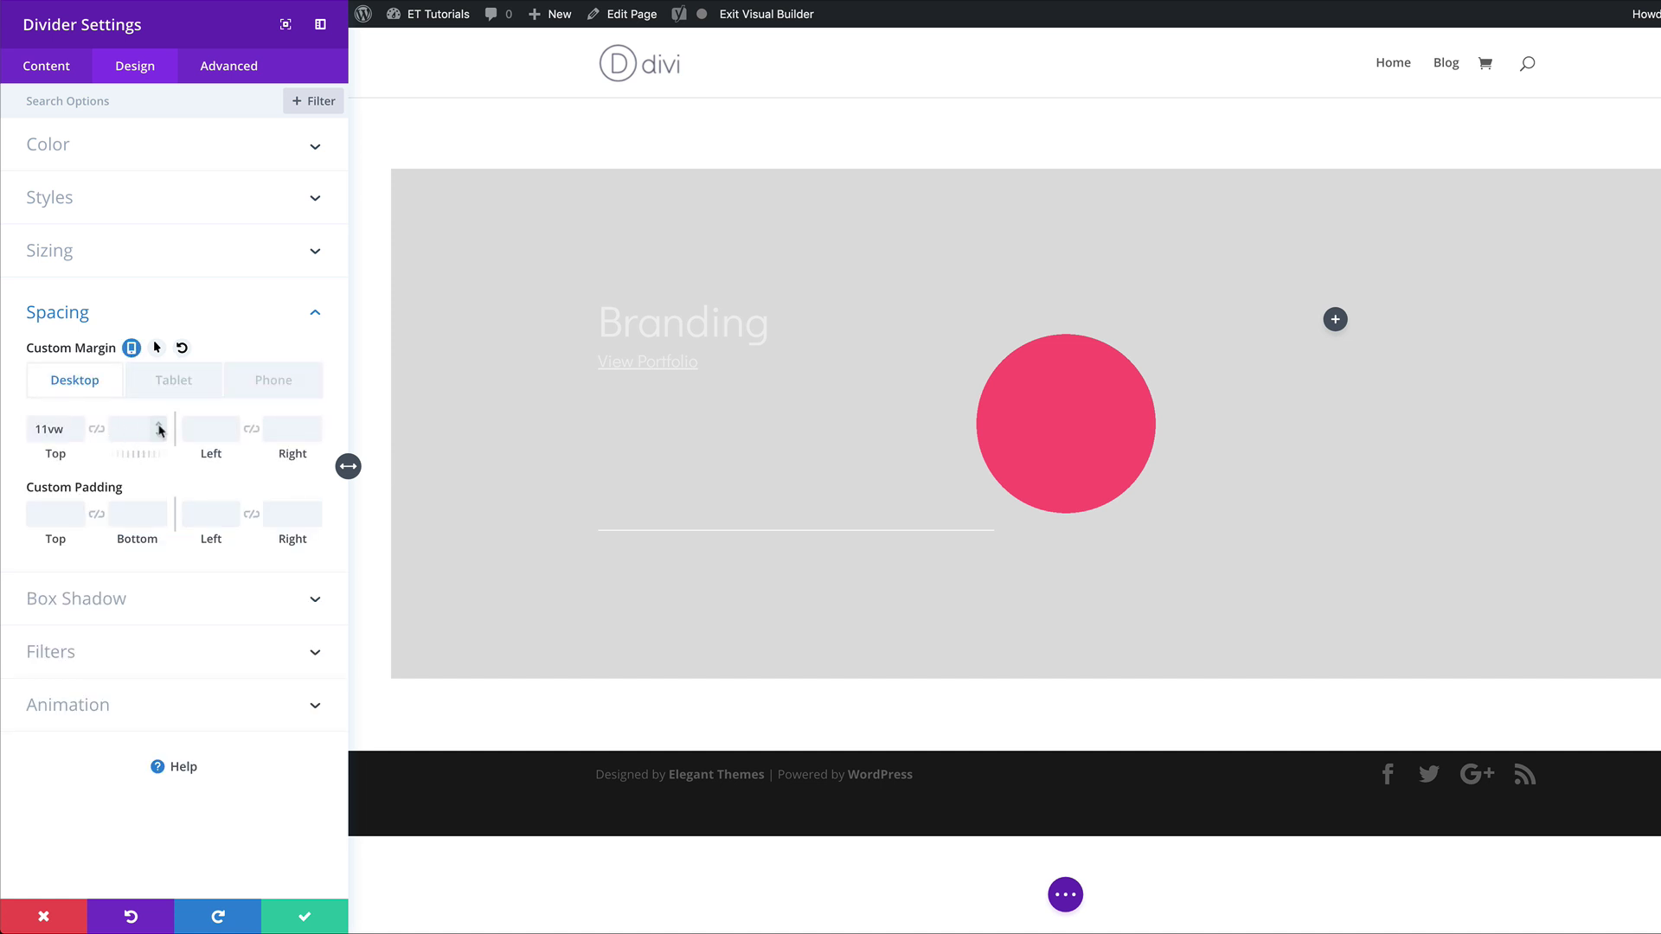
{"action": "left_click", "coordinate": [184, 382]}
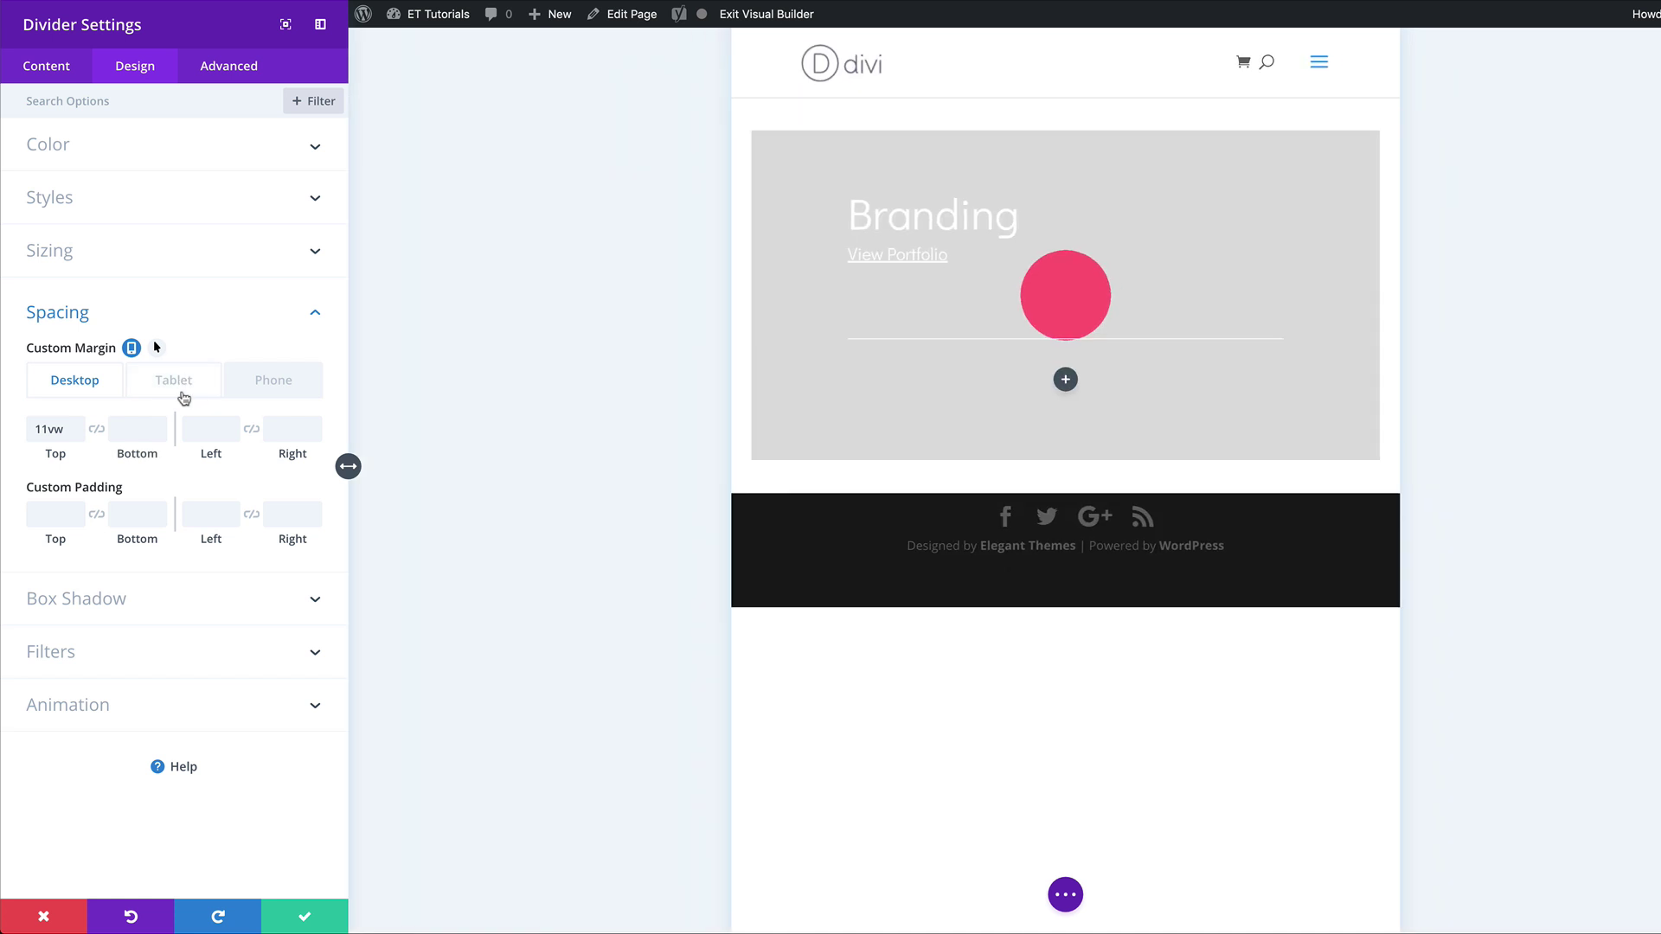
{"action": "left_click", "coordinate": [59, 431]}
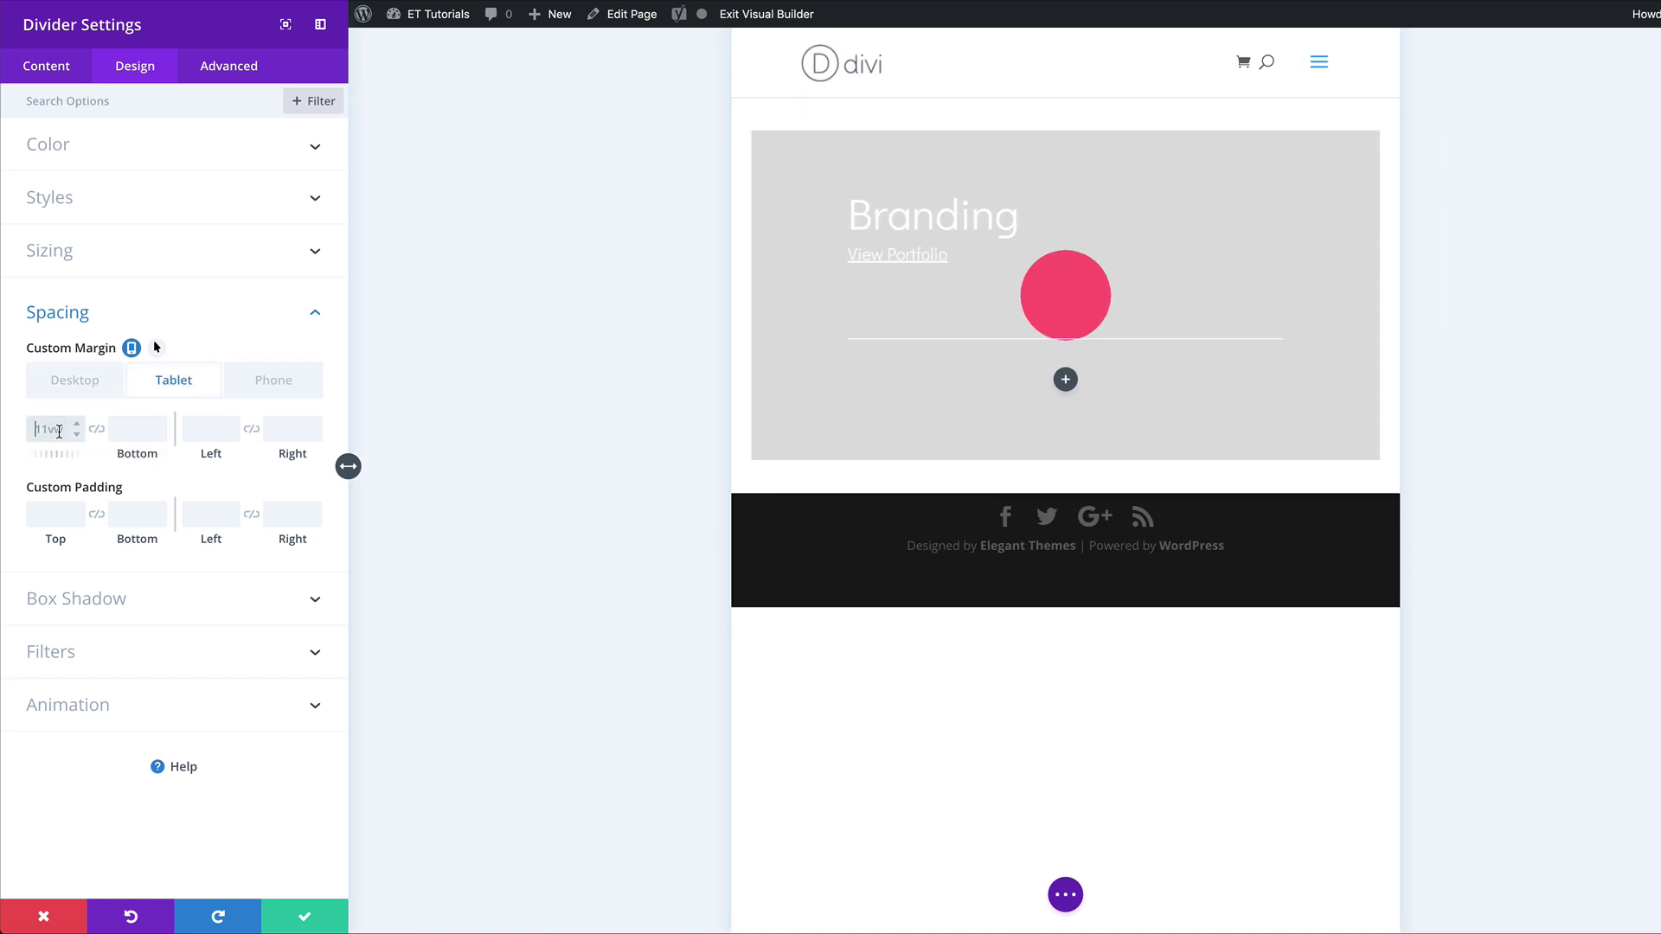
{"action": "type", "text": "80px"}
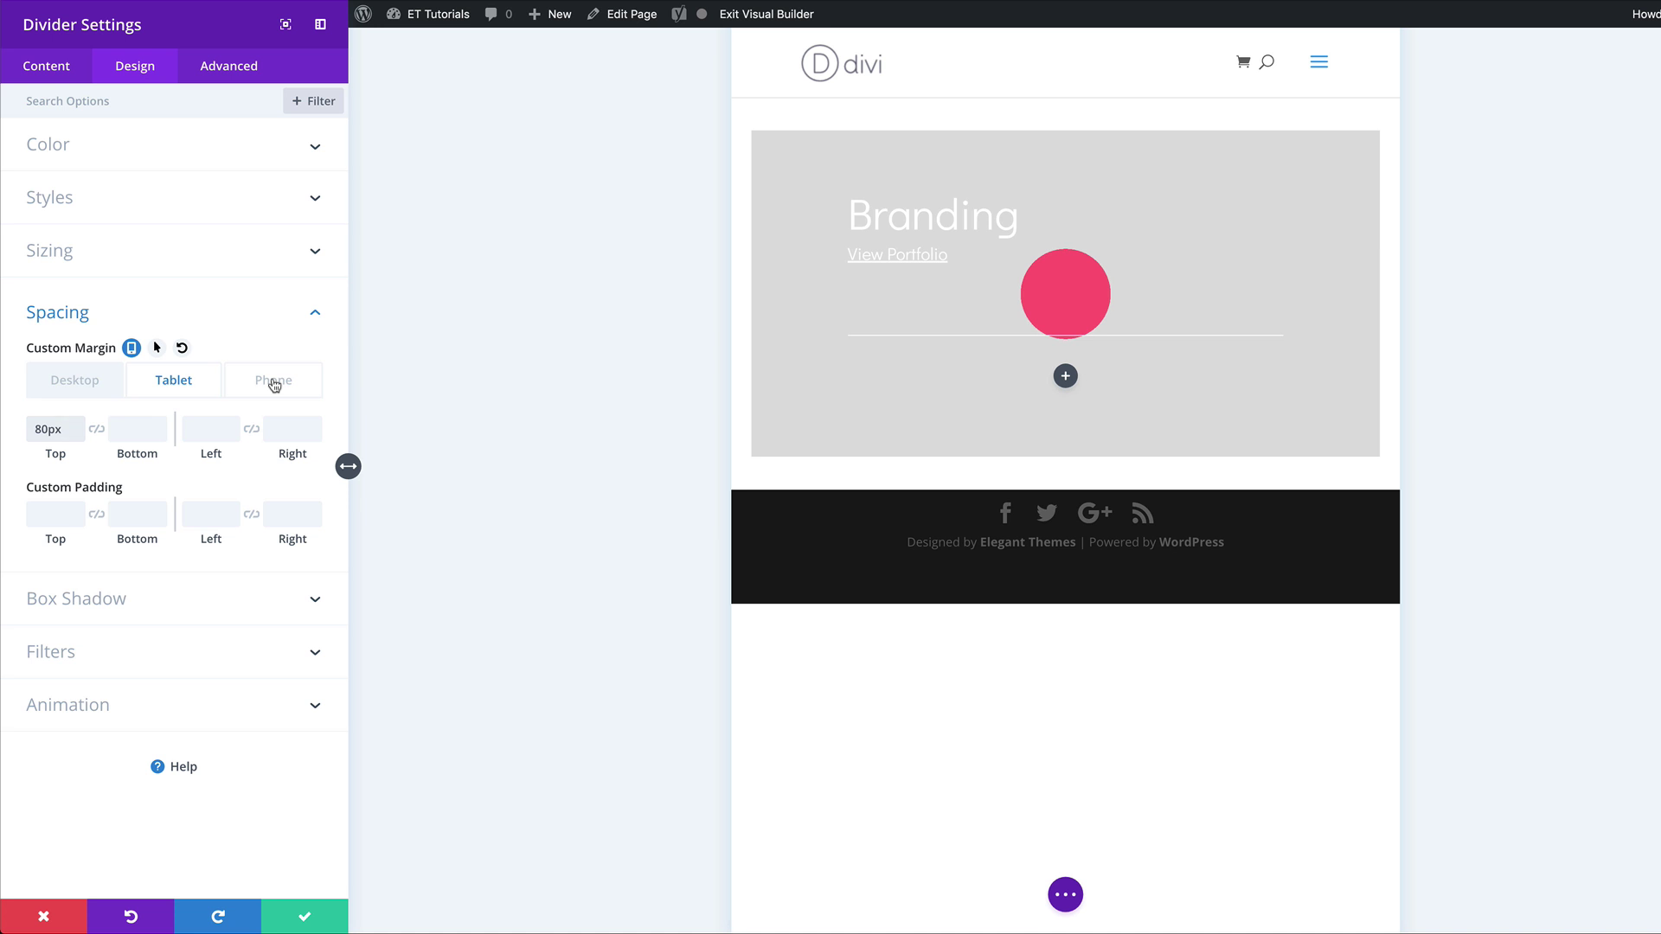
{"action": "left_click", "coordinate": [274, 381]}
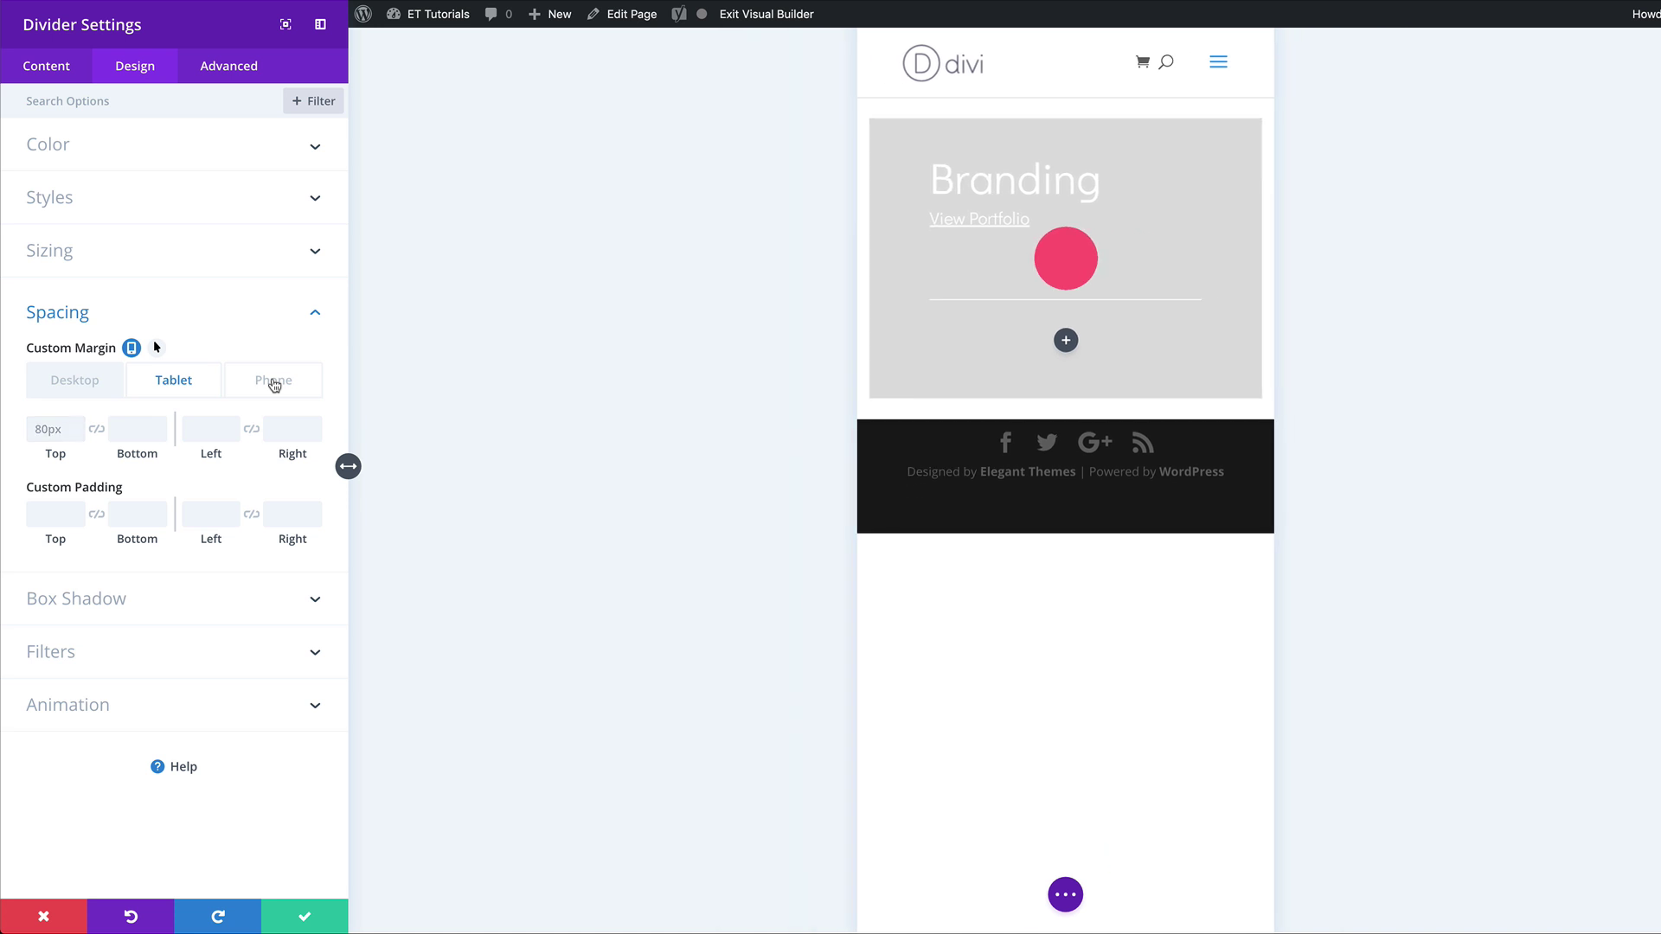
{"action": "left_click", "coordinate": [41, 430]}
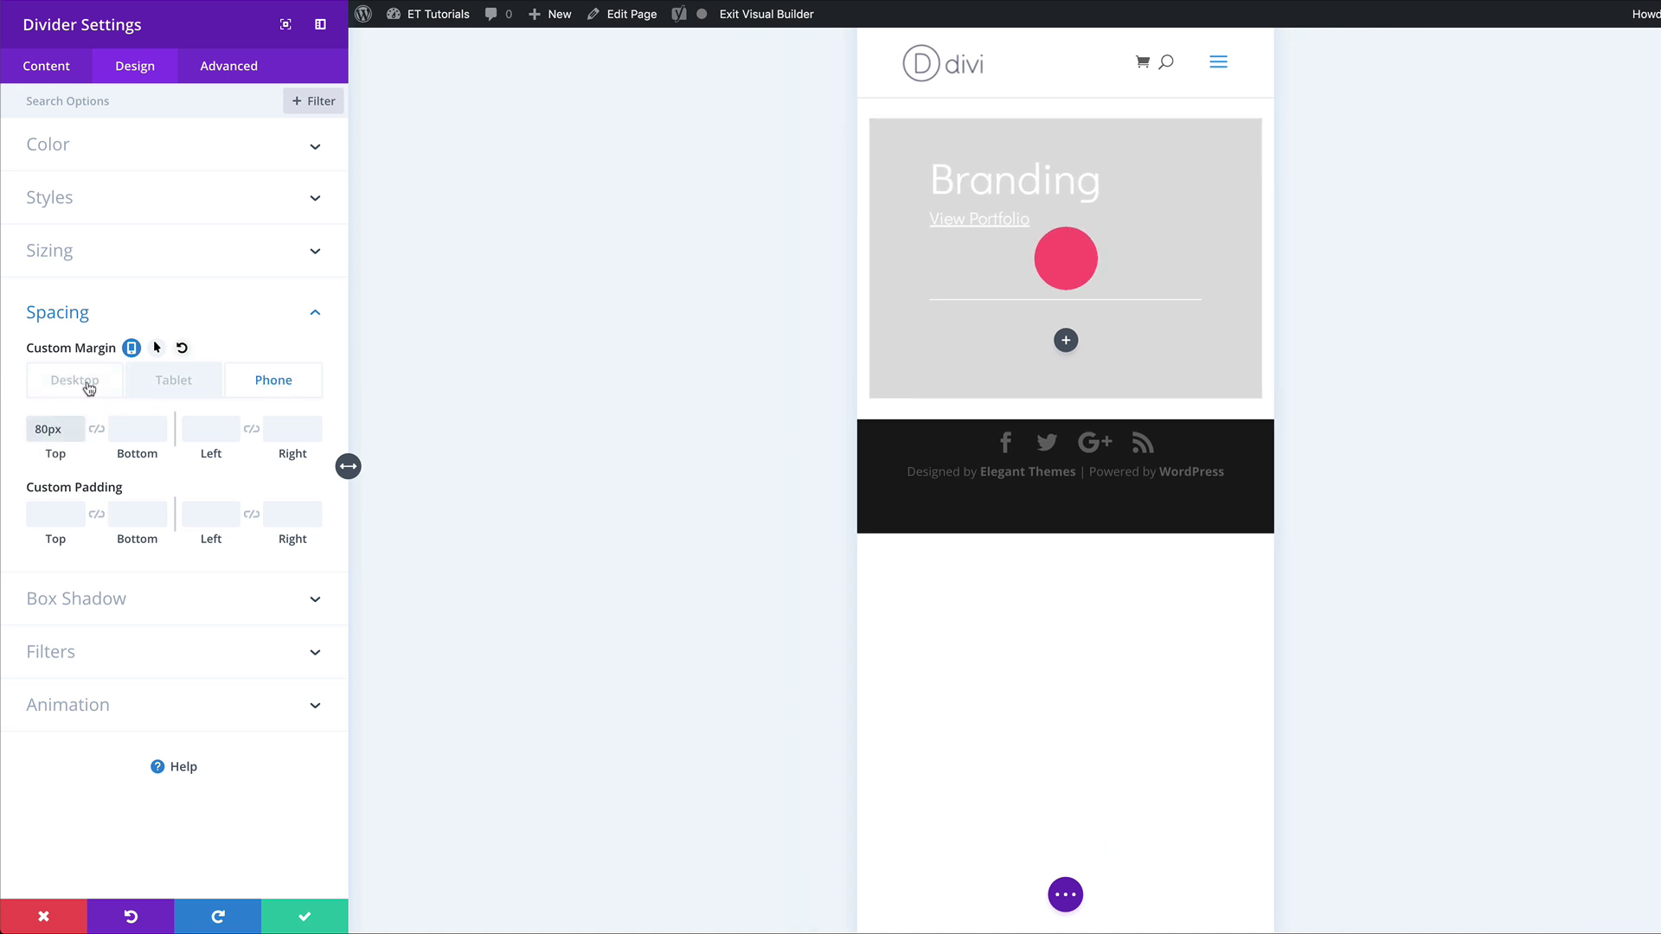
- Set the divider's bottom custom margin to 50px for tablet and phone, and save the divider settings
{"action": "left_click", "coordinate": [87, 385]}
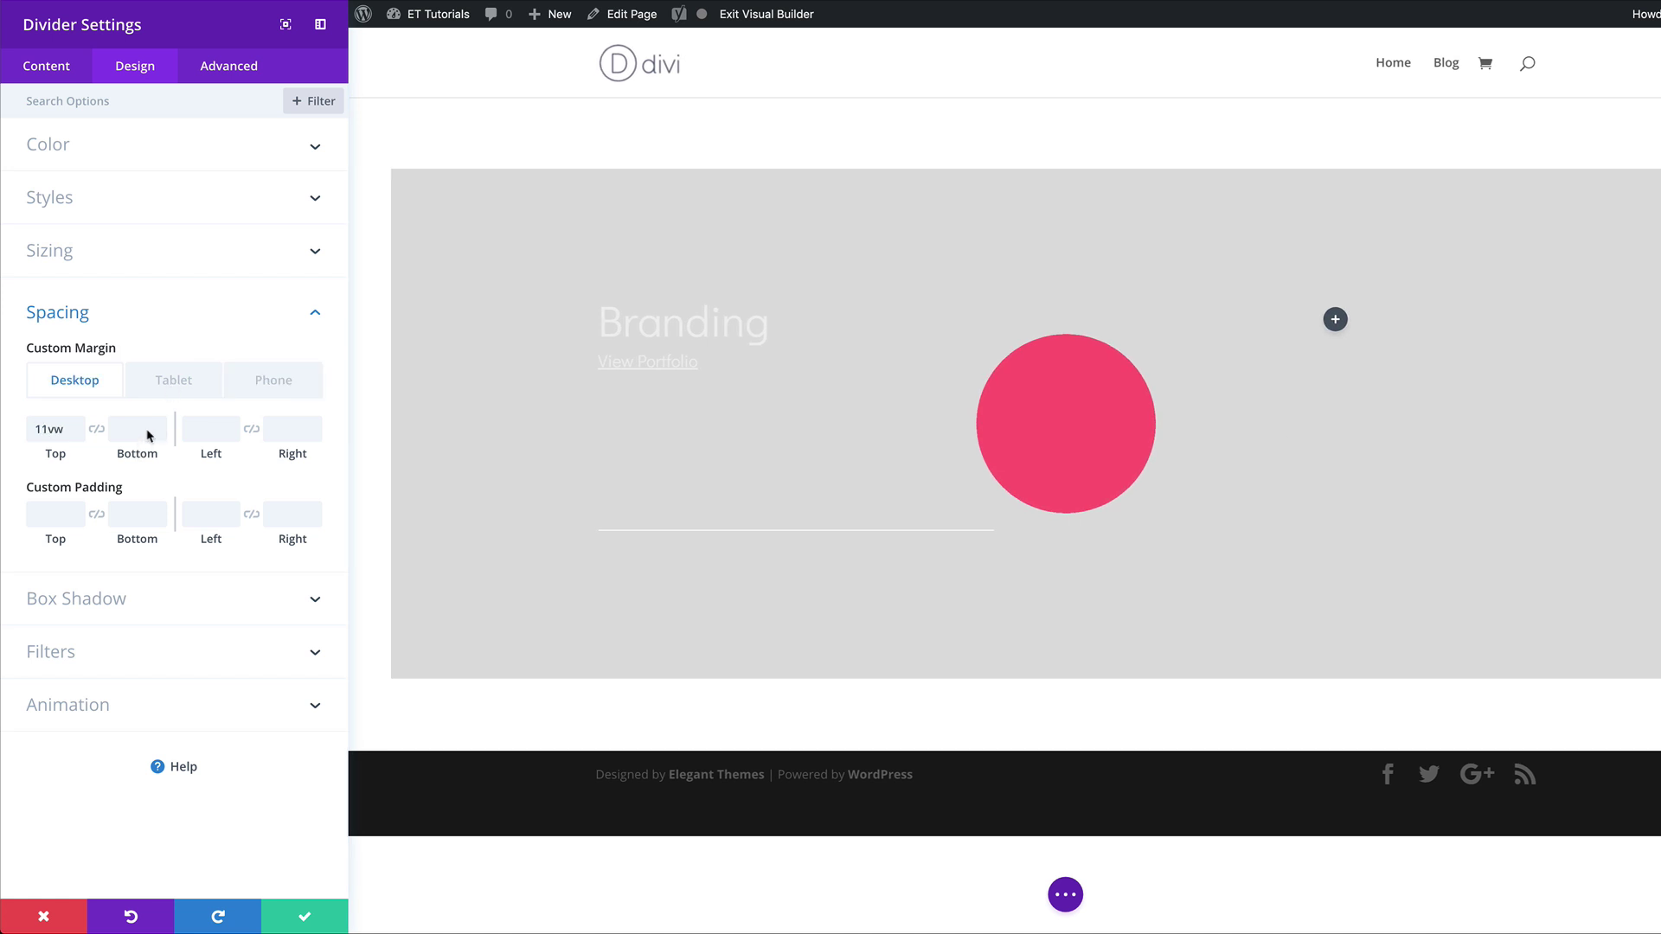
{"action": "left_click", "coordinate": [176, 383]}
{"action": "left_click", "coordinate": [129, 432]}
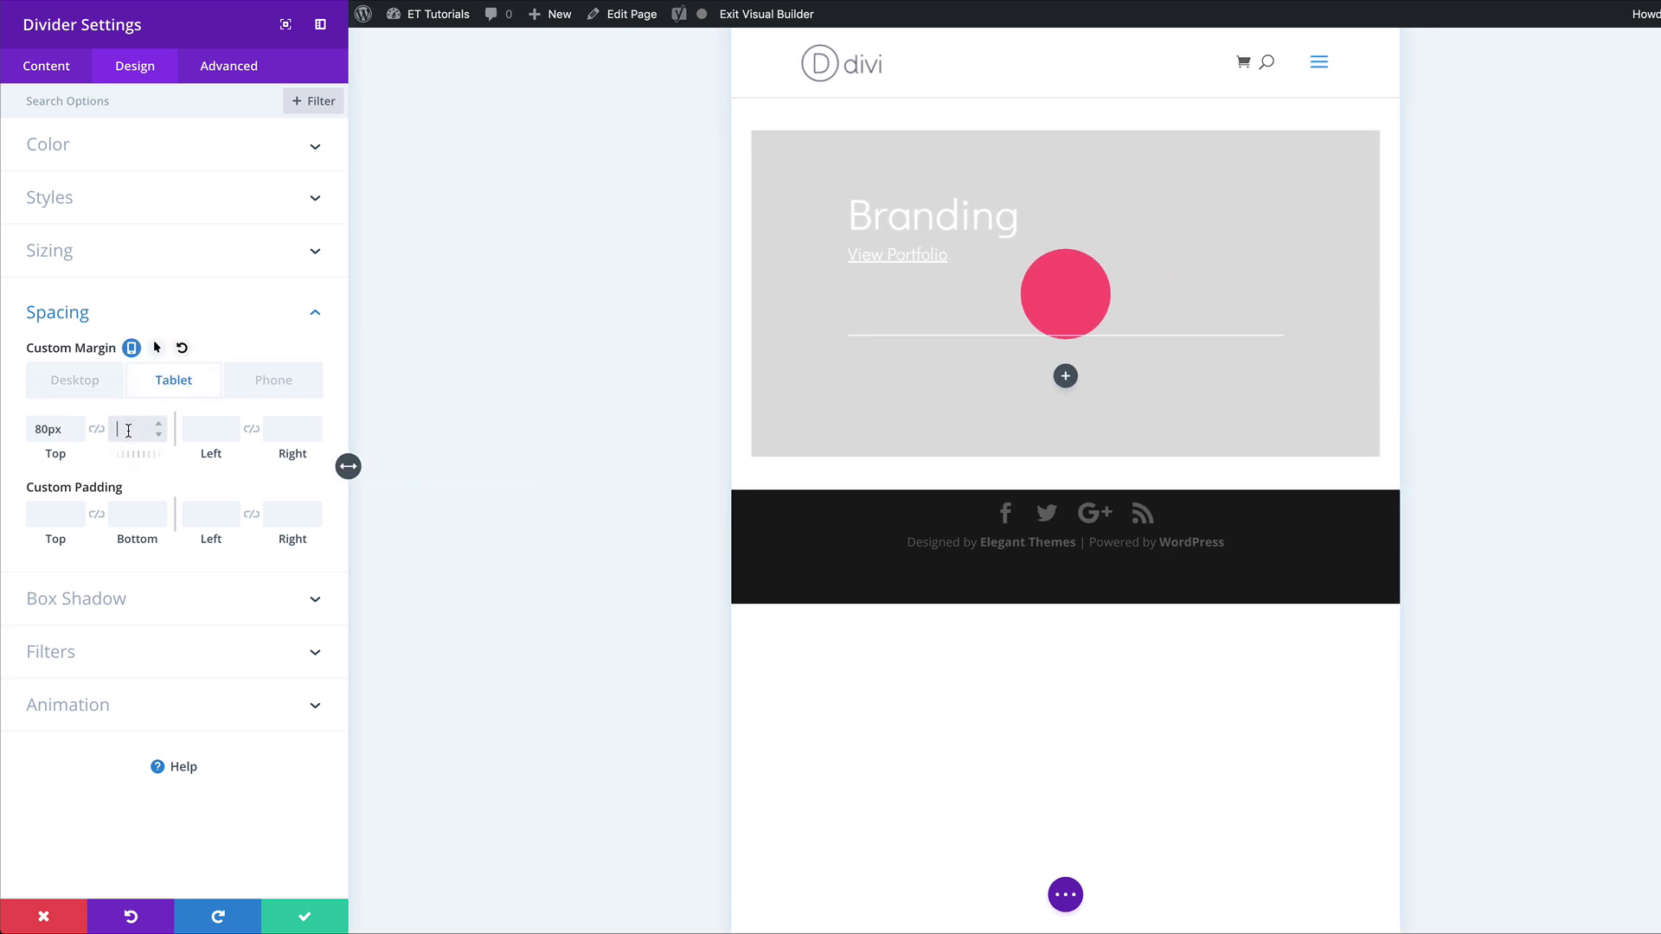
{"action": "type", "text": "50px"}
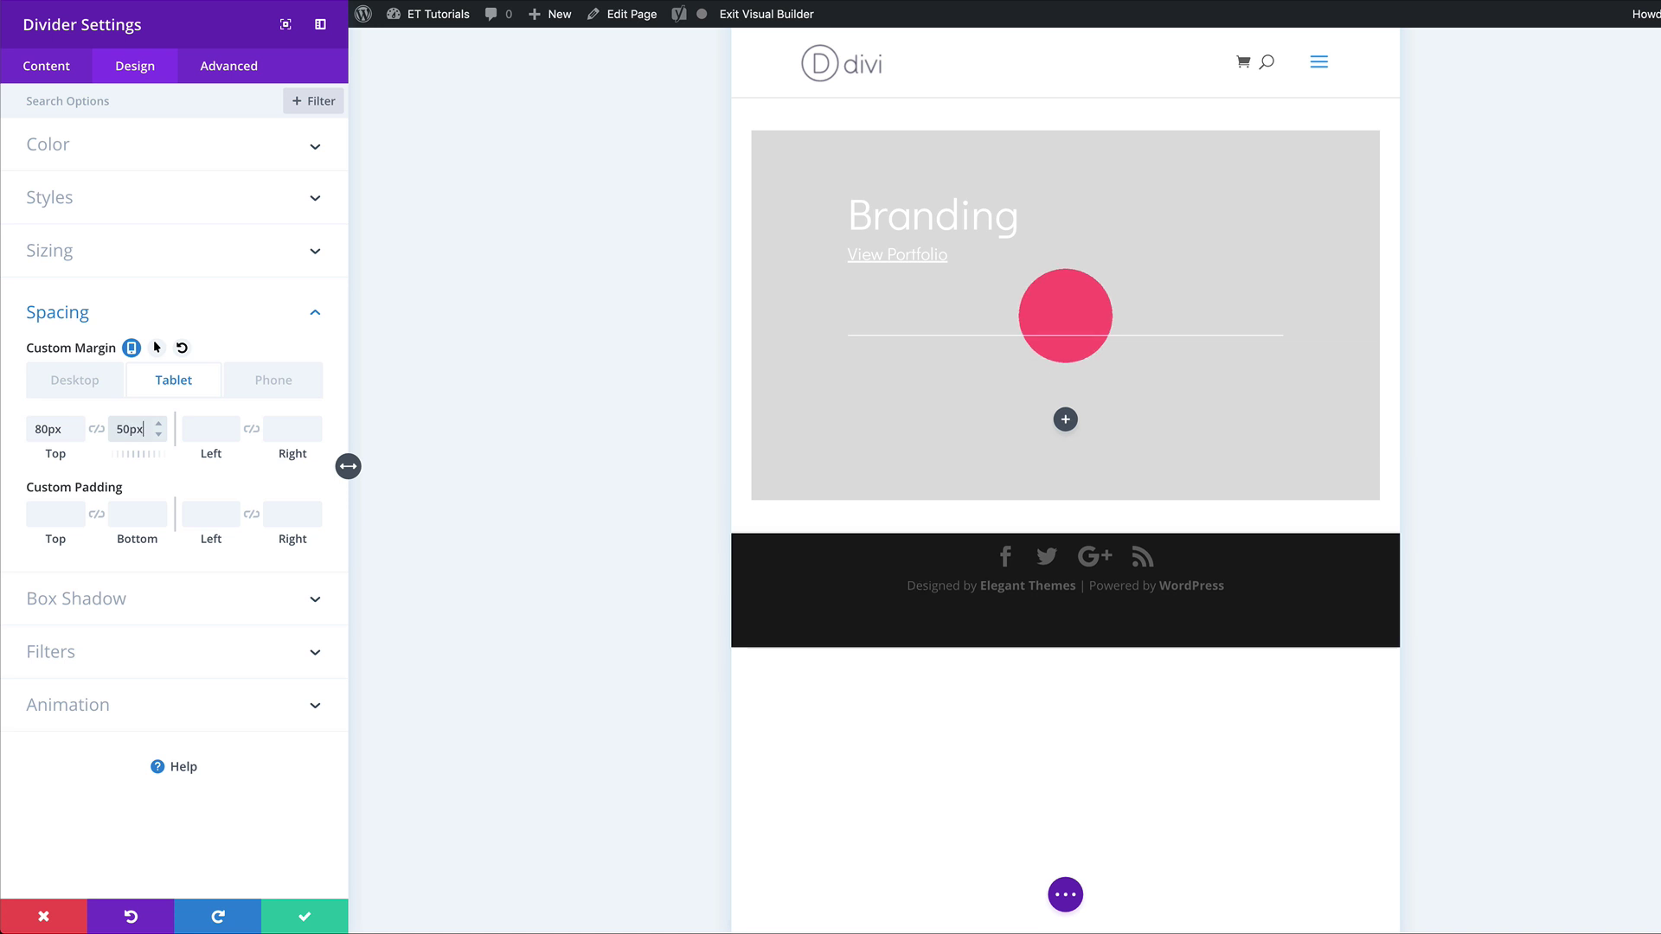
{"action": "left_click", "coordinate": [279, 382]}
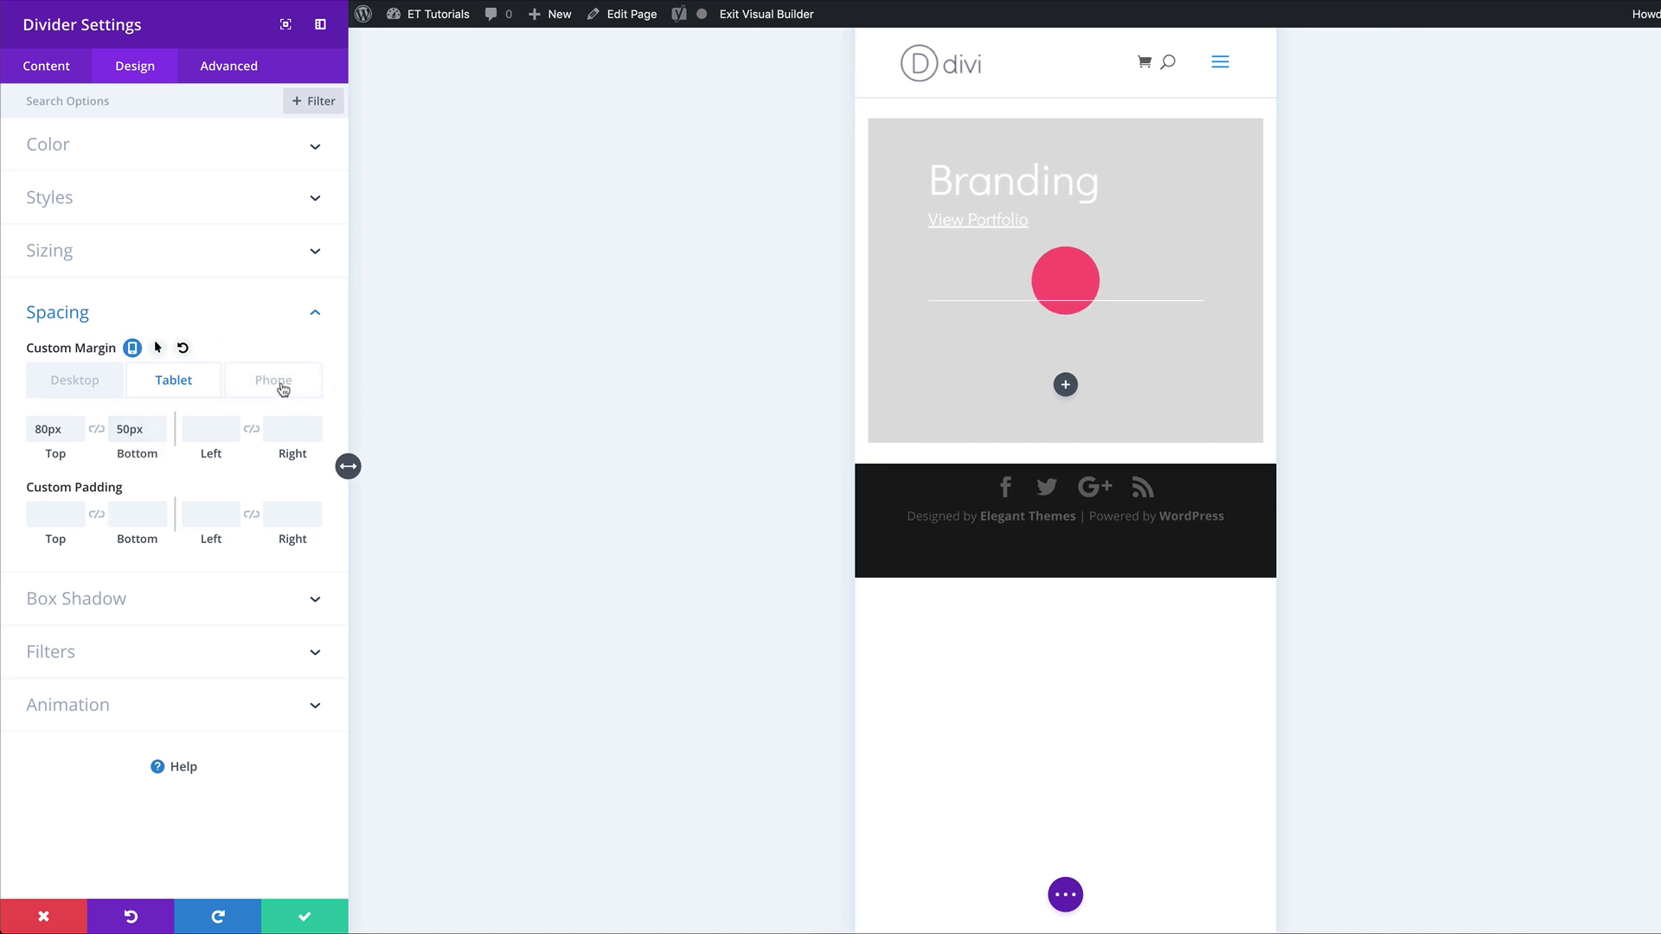
{"action": "left_click", "coordinate": [138, 425]}
{"action": "type", "text": "50"}
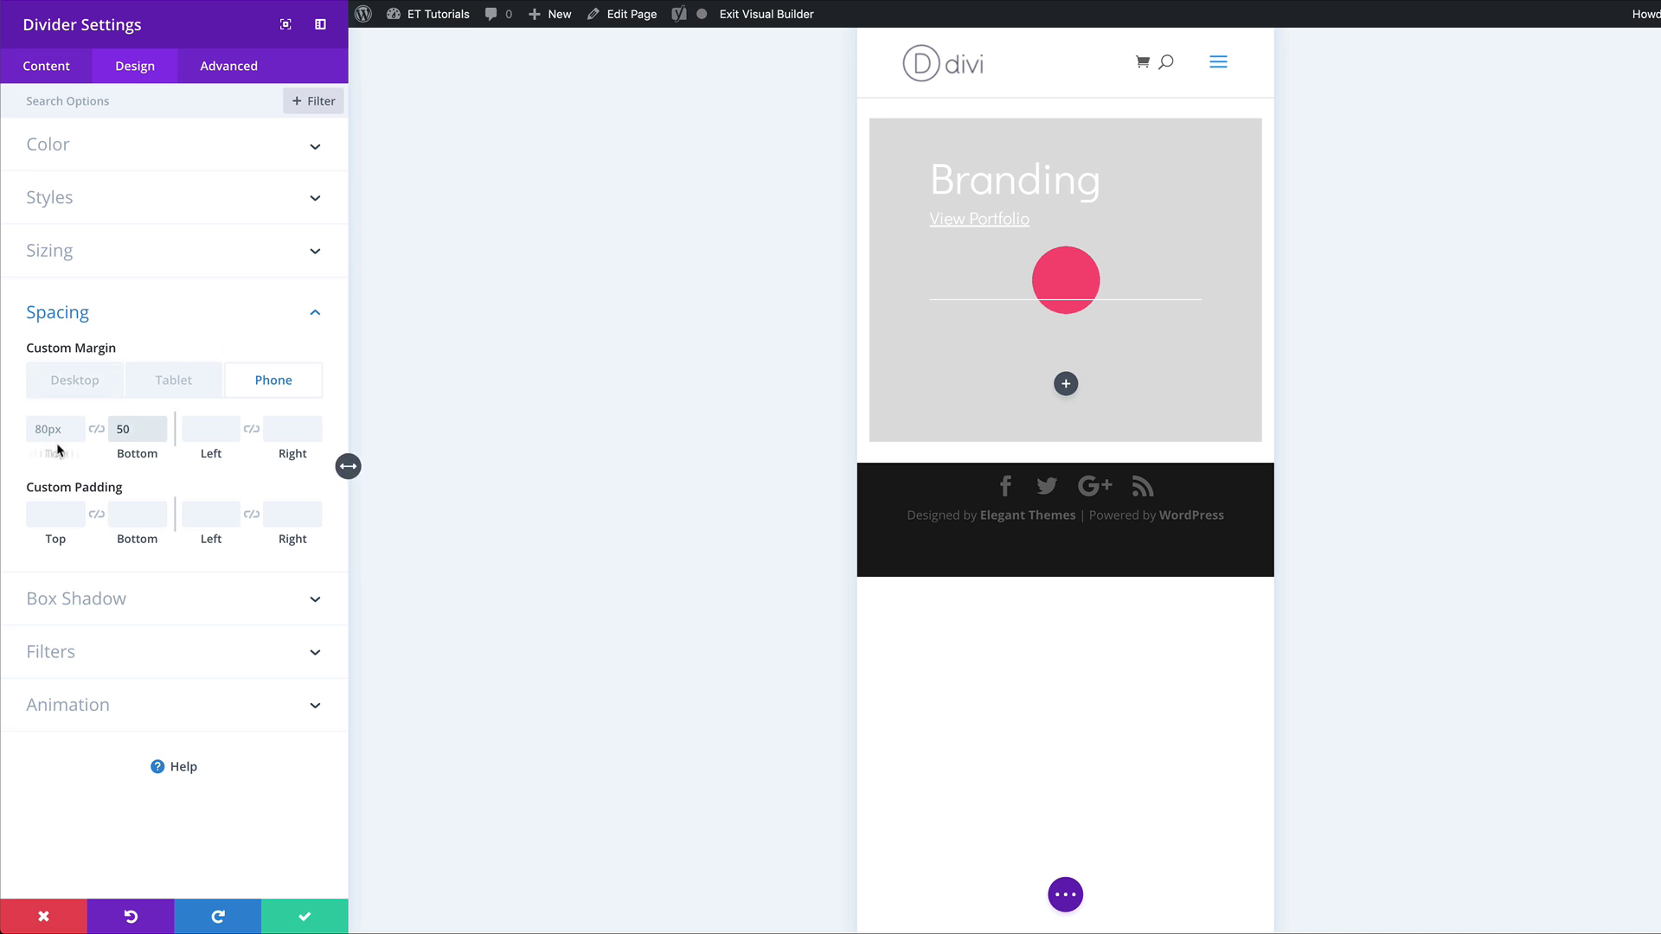
{"action": "left_click", "coordinate": [75, 388]}
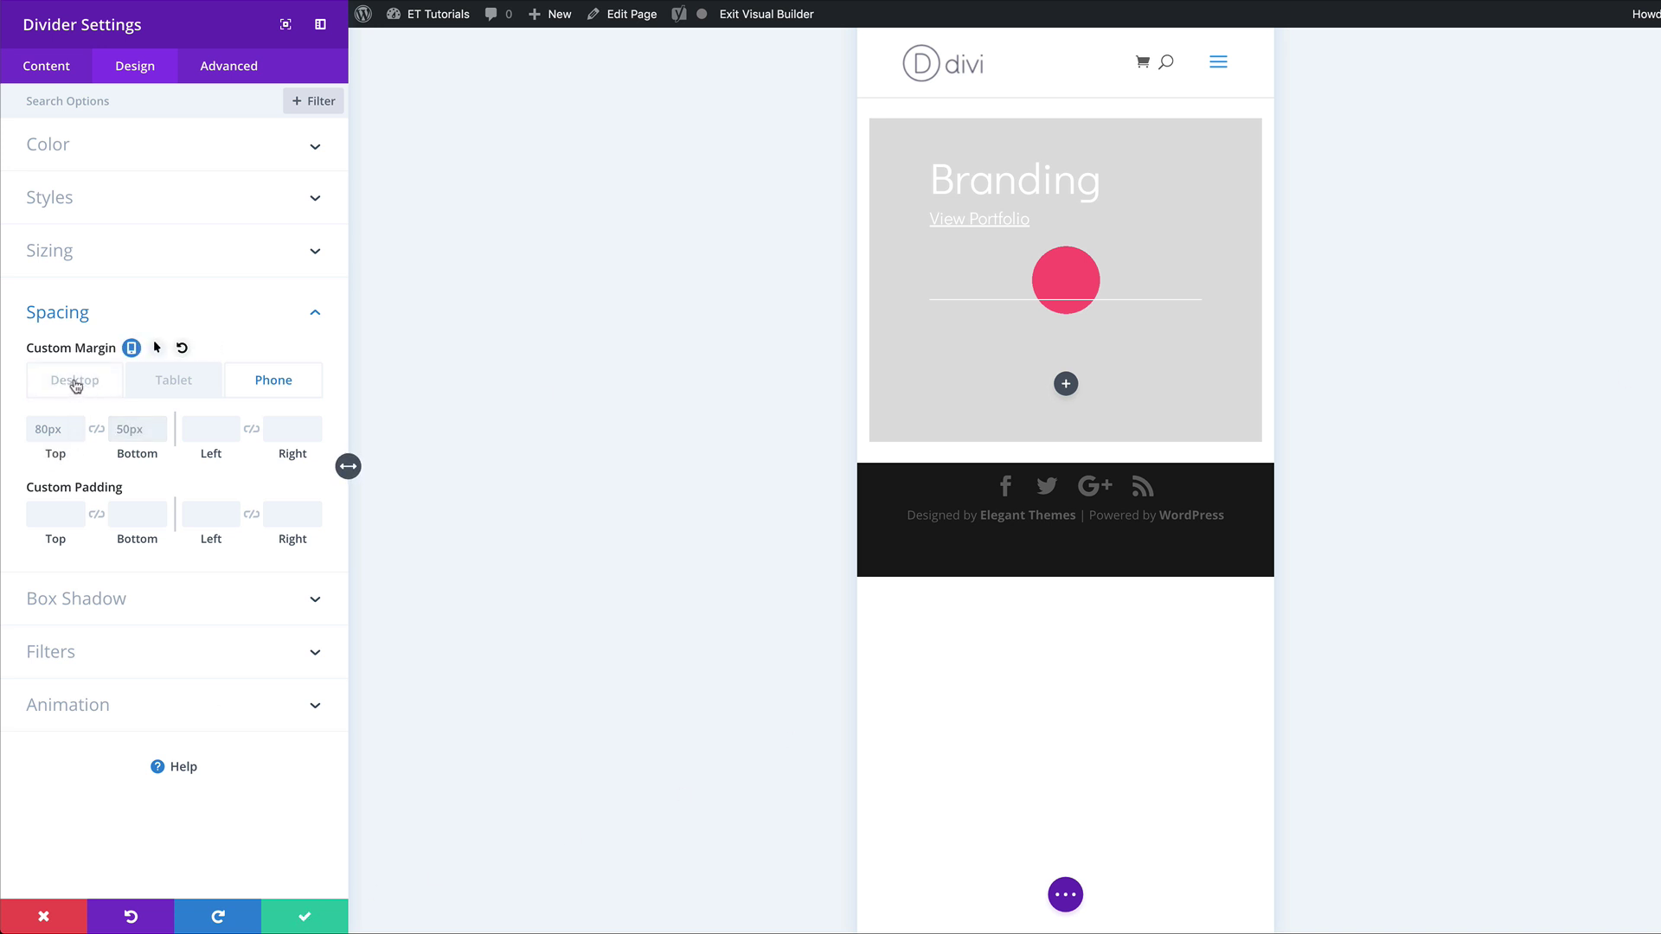
{"action": "left_click", "coordinate": [301, 919]}
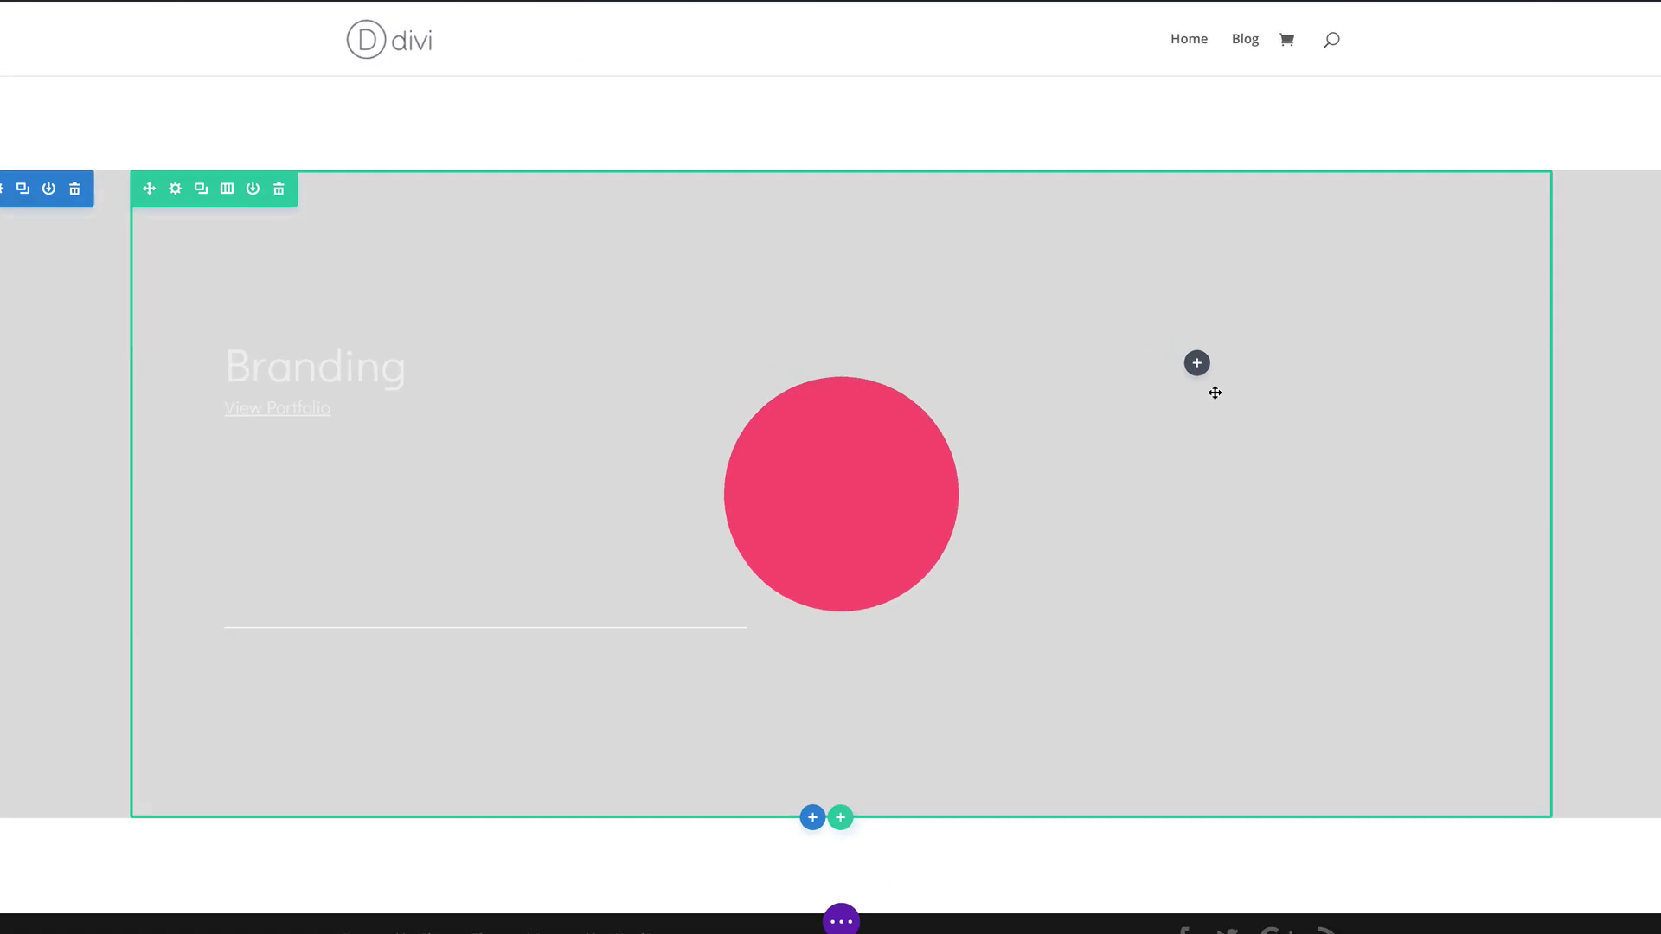
- Add a Text module in the second column reading "We want to help you connect to your audience on a deeper level"
{"action": "left_click", "coordinate": [1079, 341]}
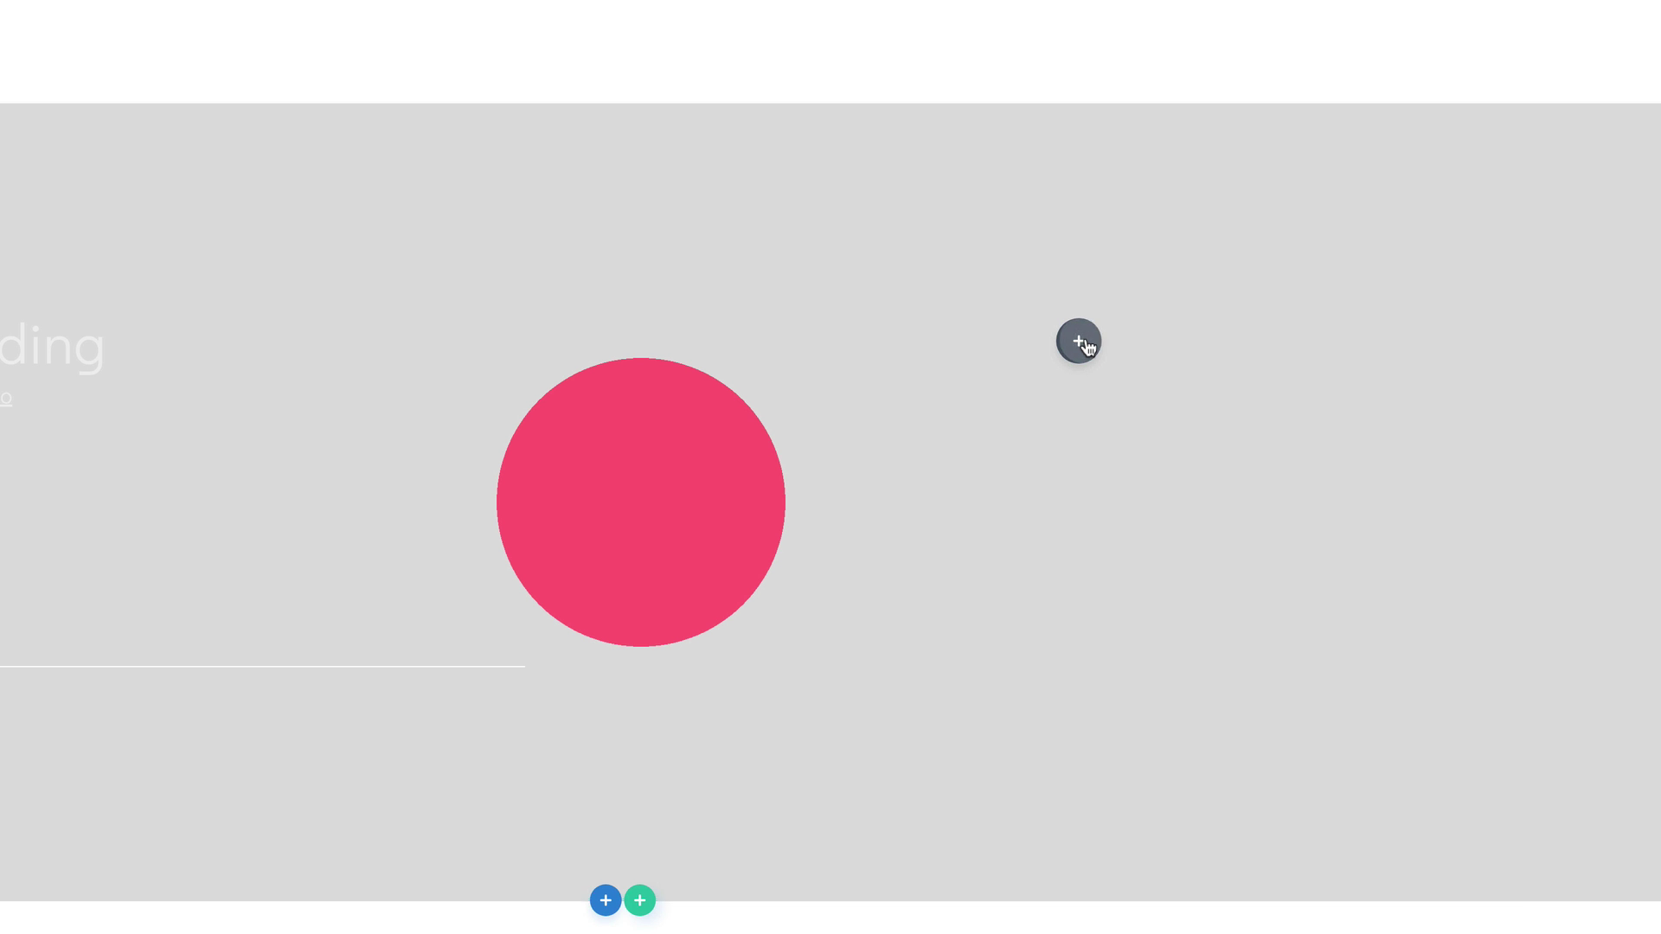
{"action": "type", "text": "text"}
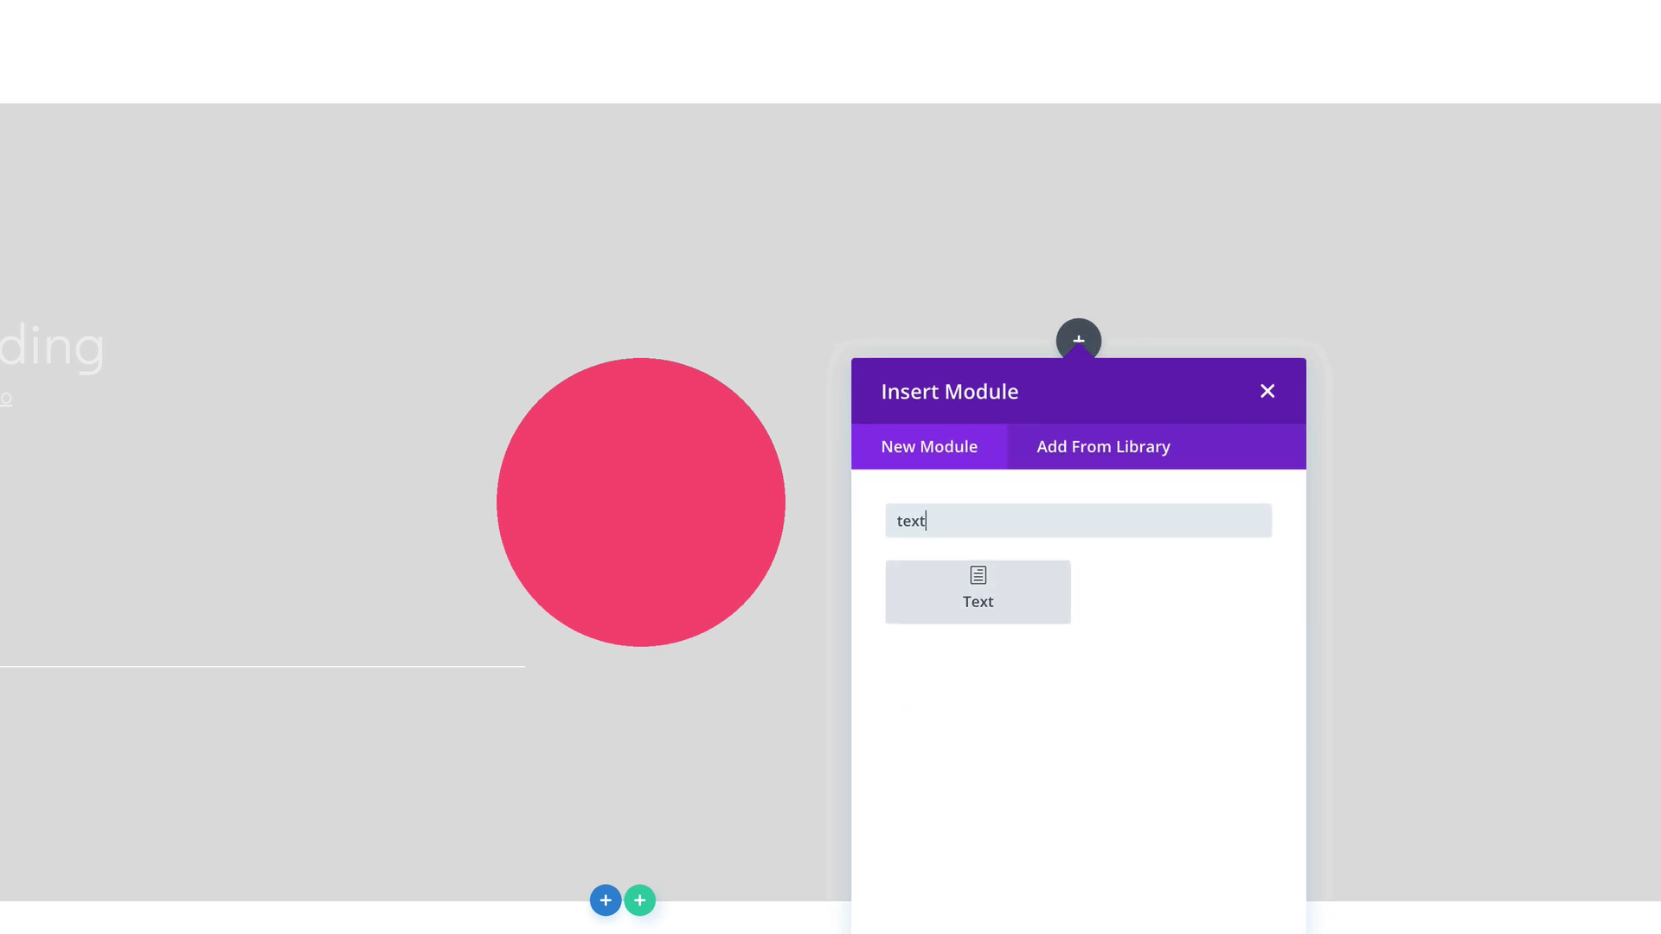
{"action": "left_click", "coordinate": [986, 582]}
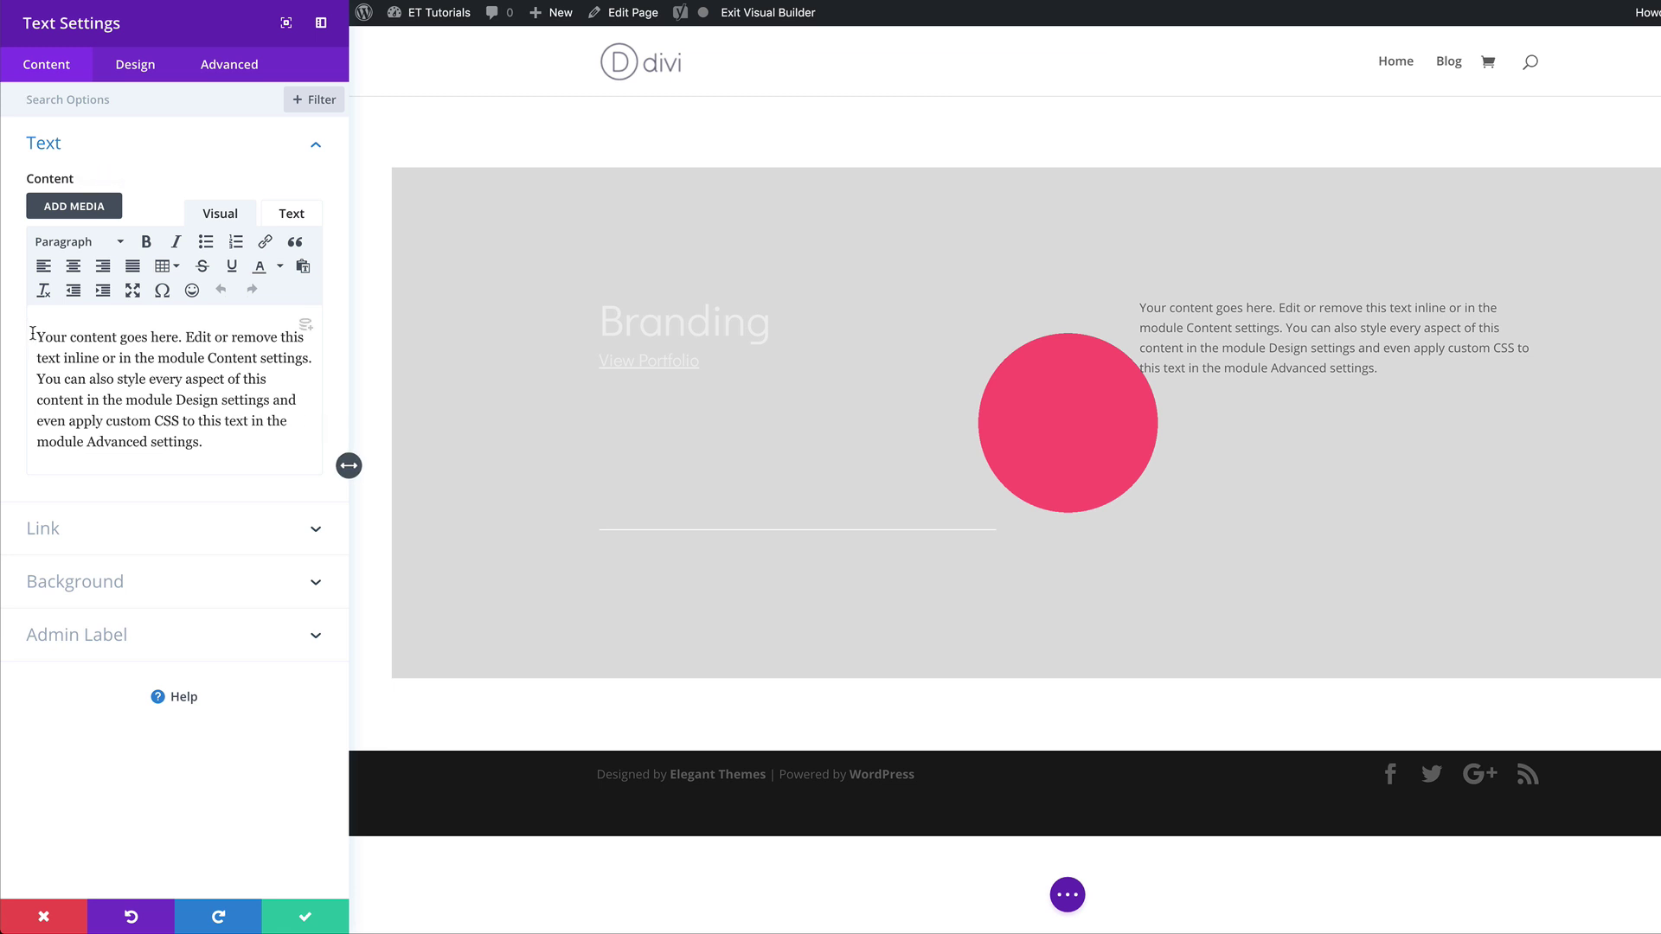
{"action": "left_click_drag", "start_coordinate": [37, 337], "coordinate": [246, 459]}
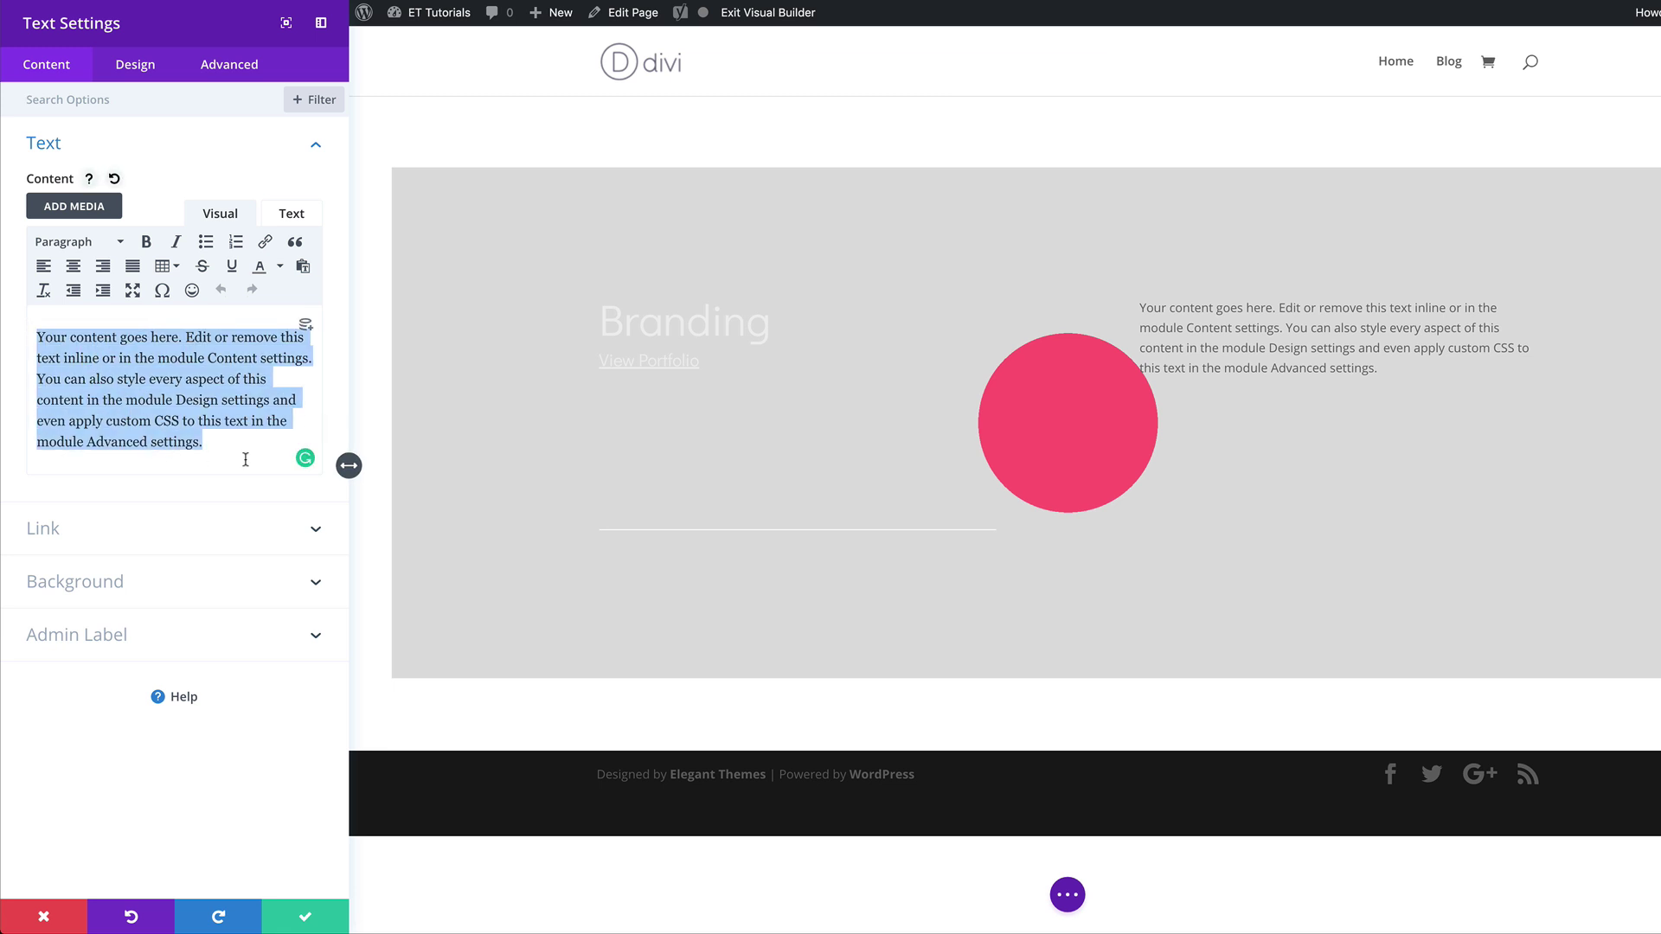
{"action": "type", "text": "We want to help you connect to your audience on a deeper level"}
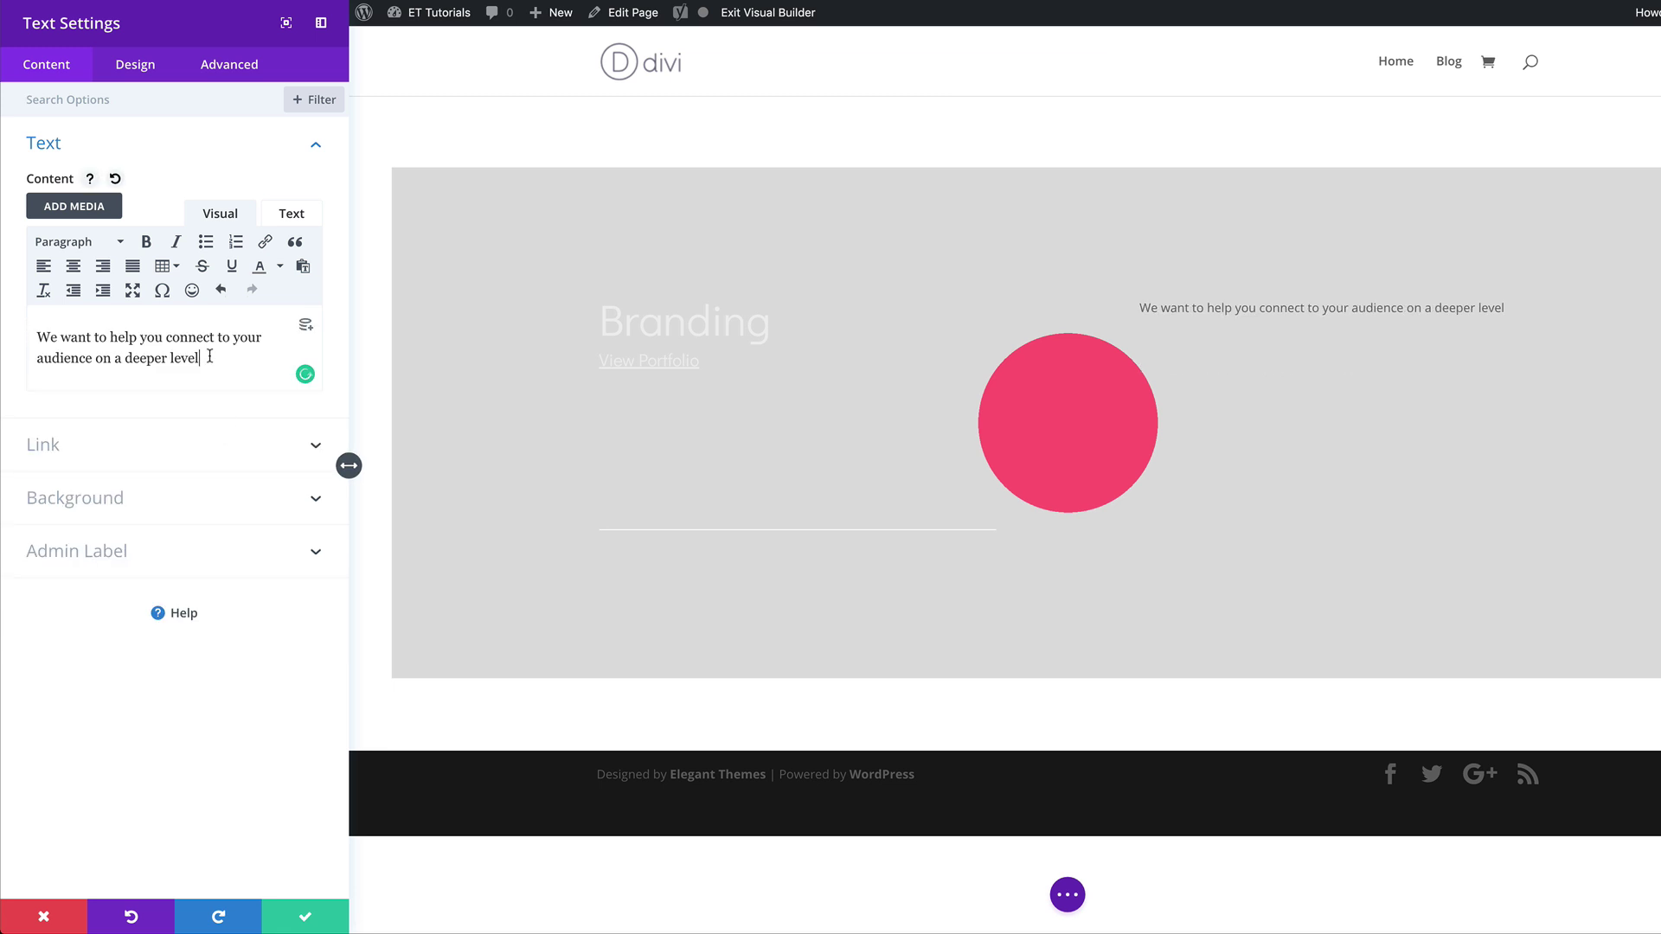
- Format the new module's "We want to help you connect" sentence as Heading 4
{"action": "left_click_drag", "start_coordinate": [205, 357], "coordinate": [23, 323]}
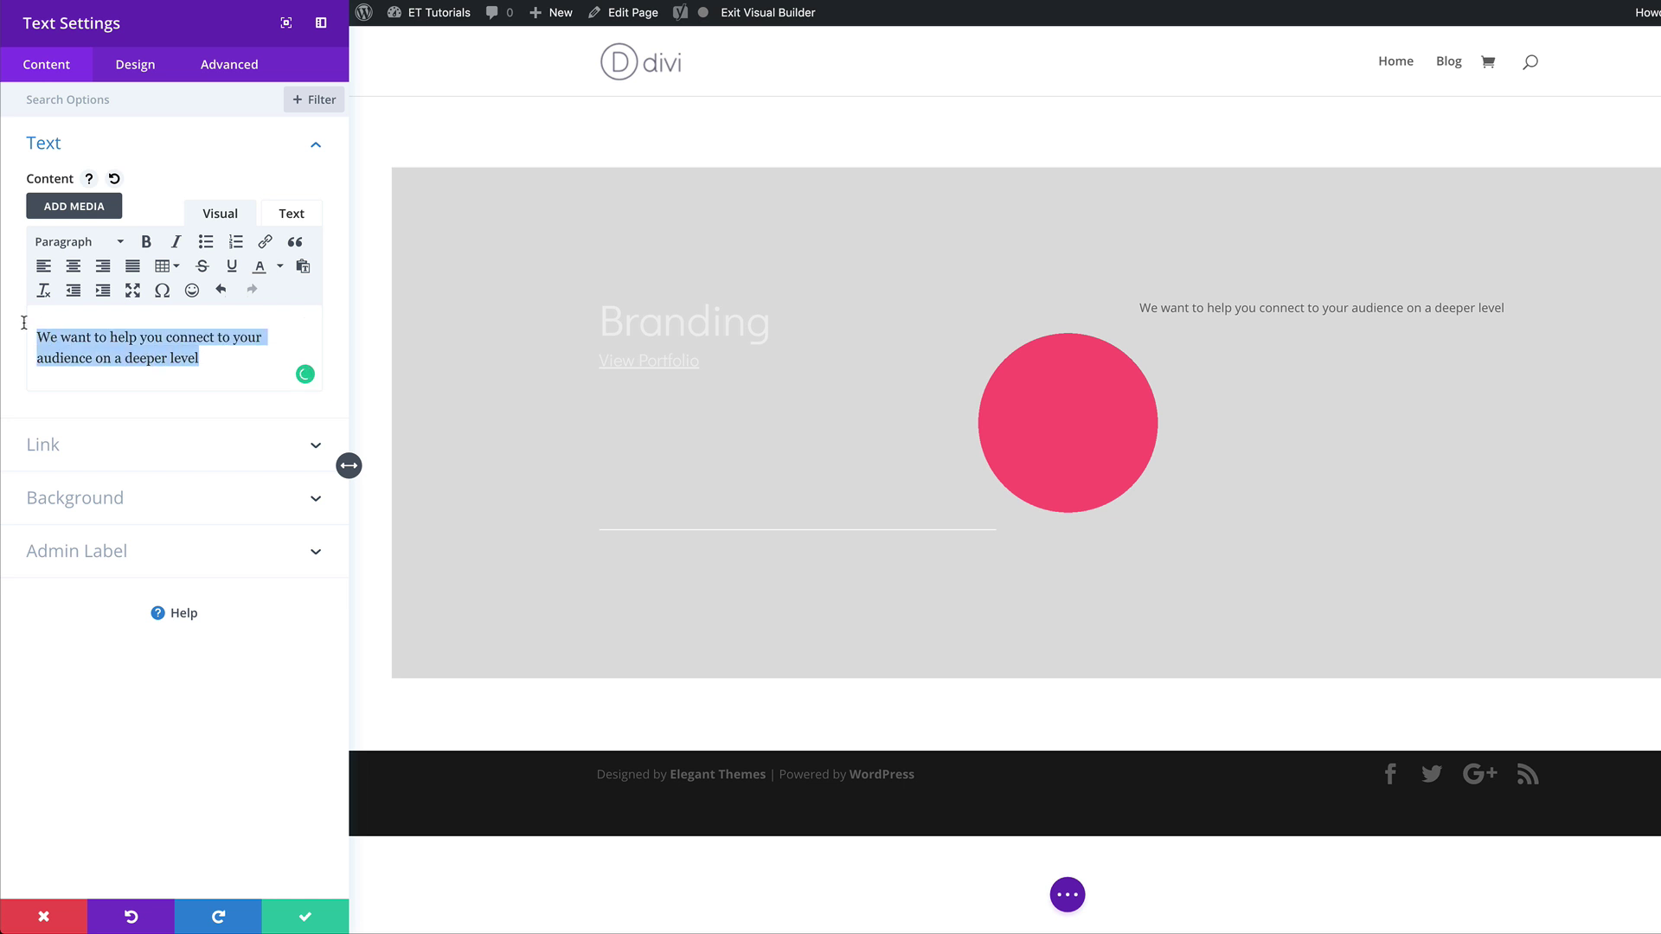
{"action": "left_click", "coordinate": [95, 245]}
{"action": "left_click", "coordinate": [117, 411]}
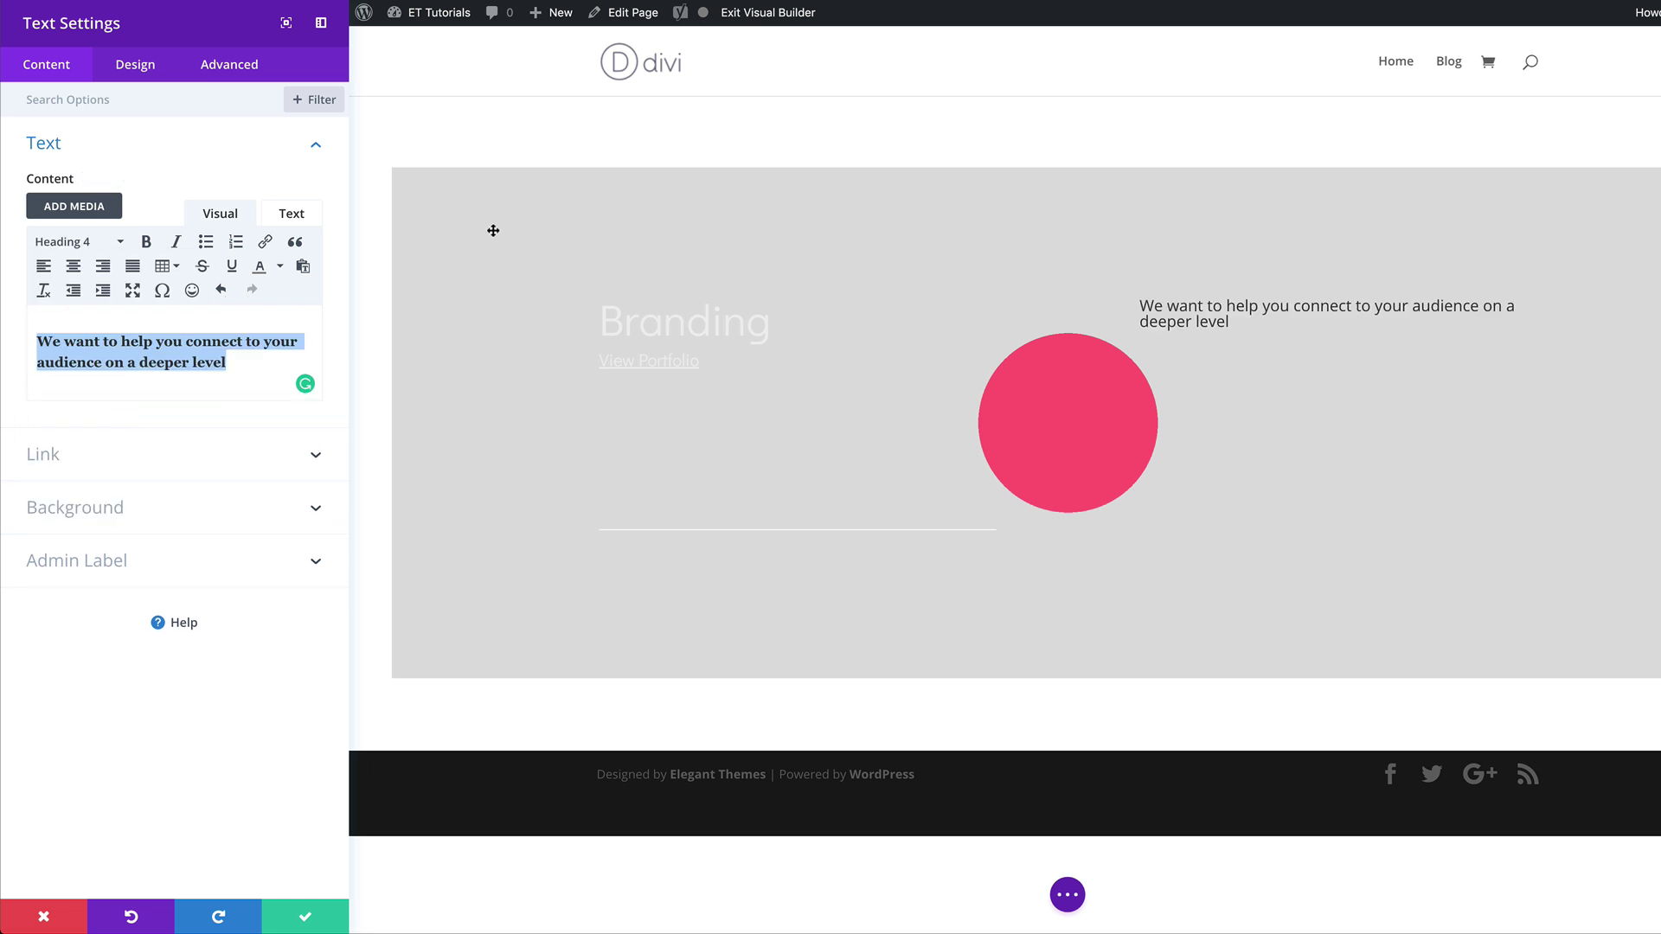
- Style the sentence's Heading 4 text with the Didact Gothic font, Bold weight and white color
{"action": "left_click", "coordinate": [134, 71]}
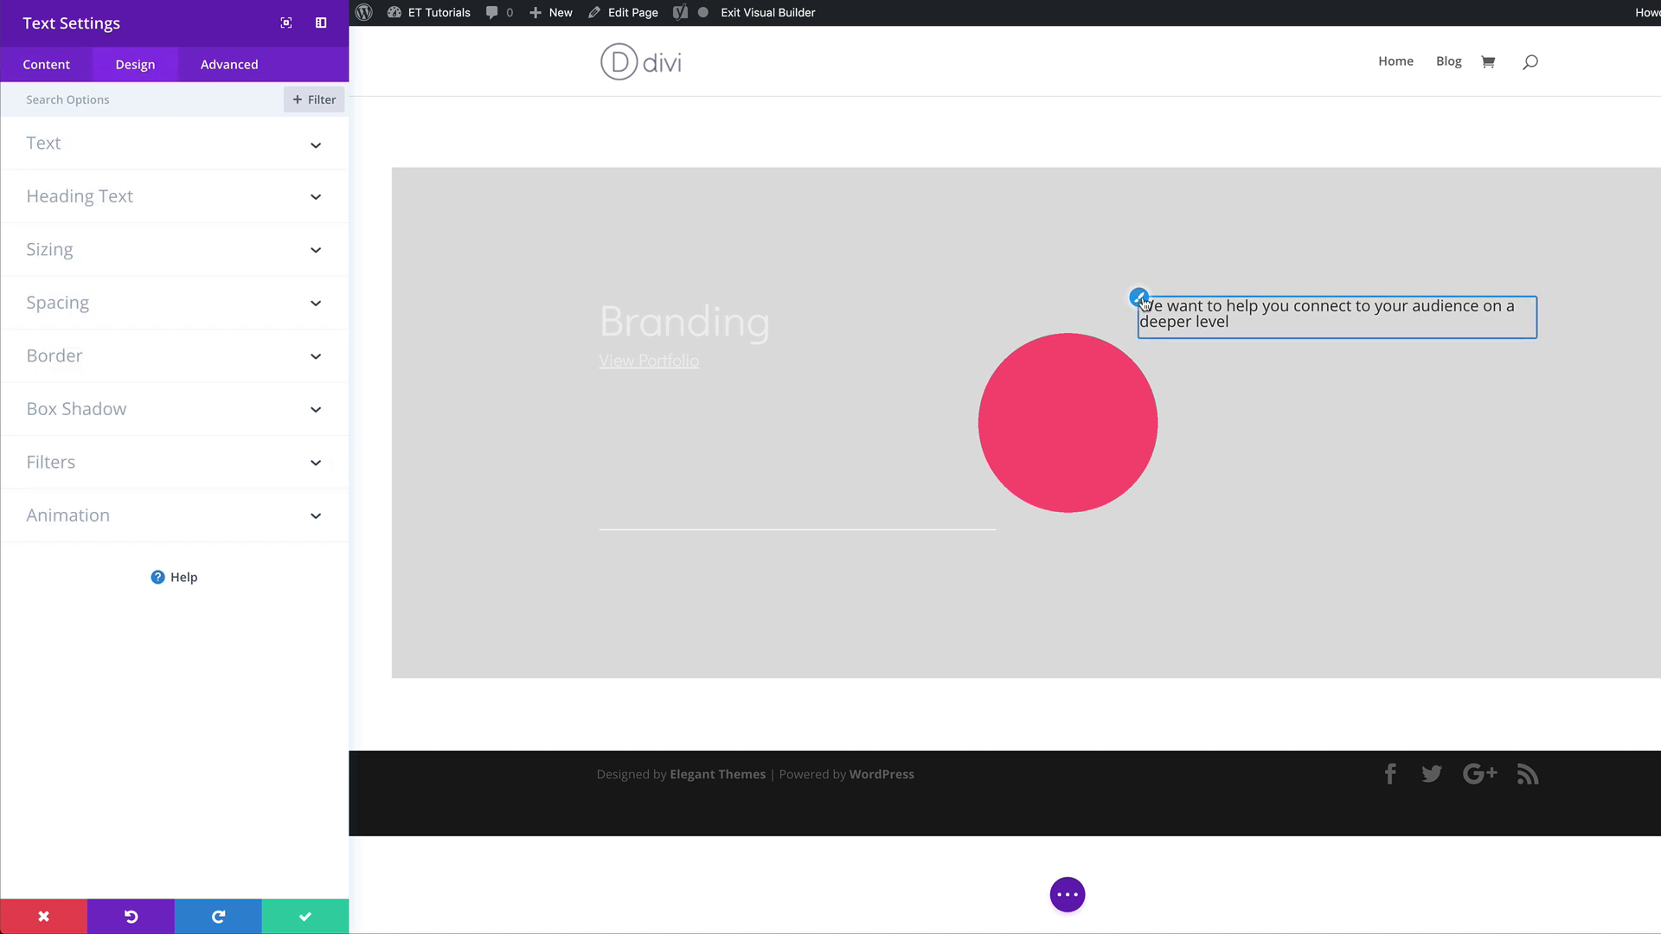
{"action": "left_click", "coordinate": [1142, 300]}
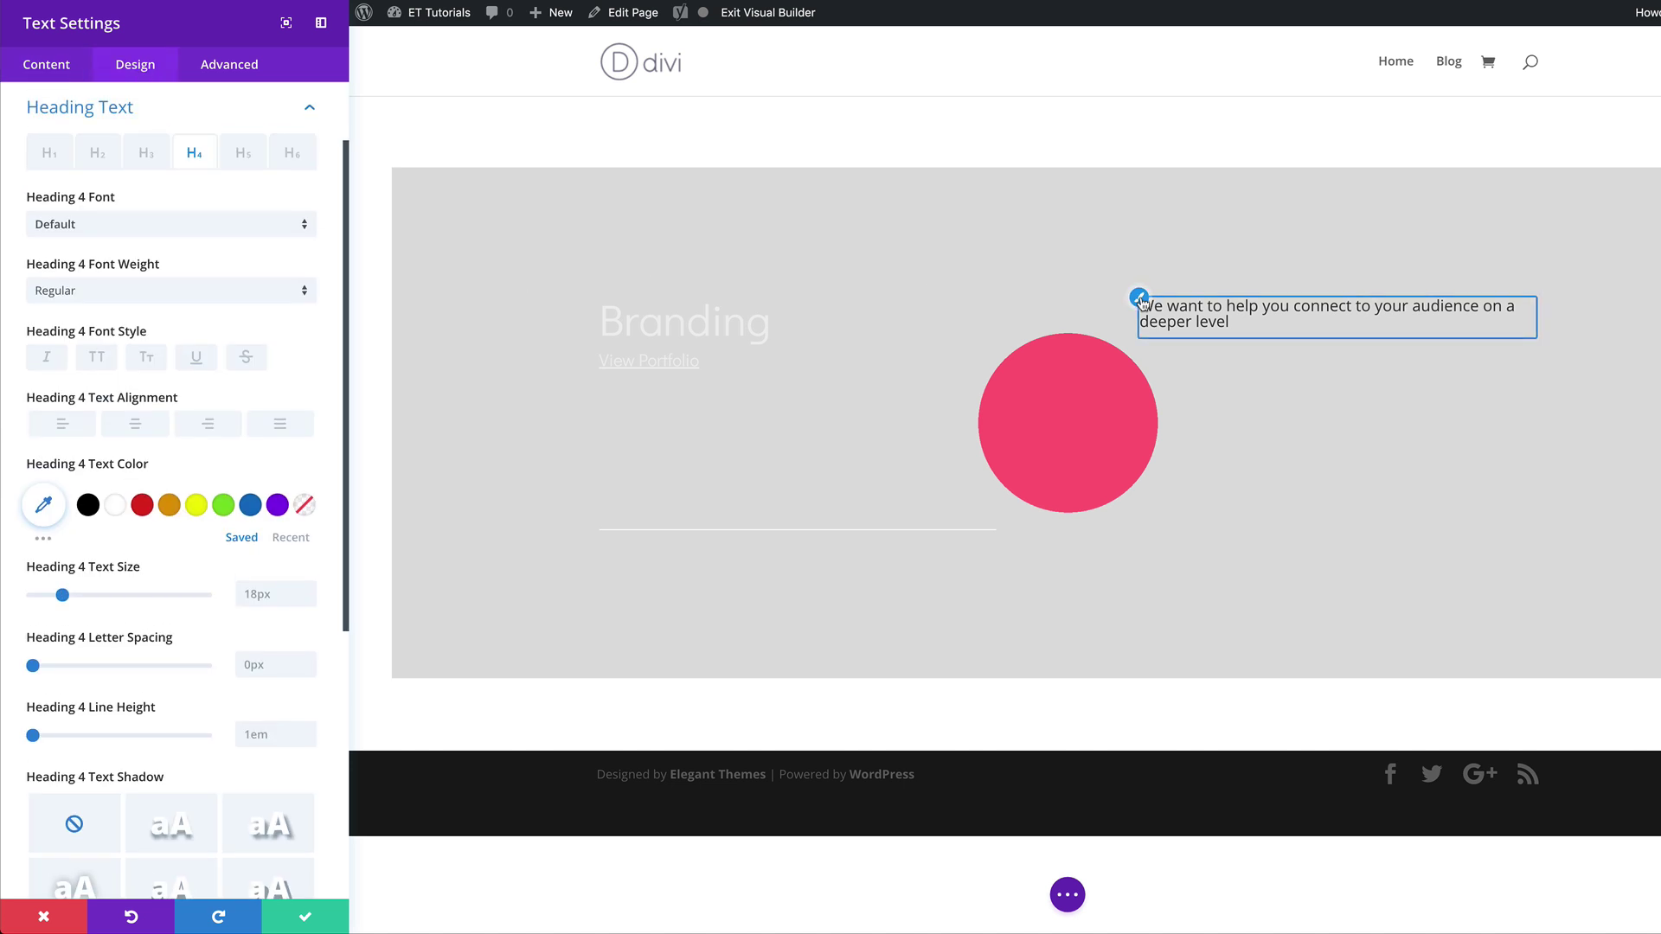
{"action": "left_click", "coordinate": [184, 227]}
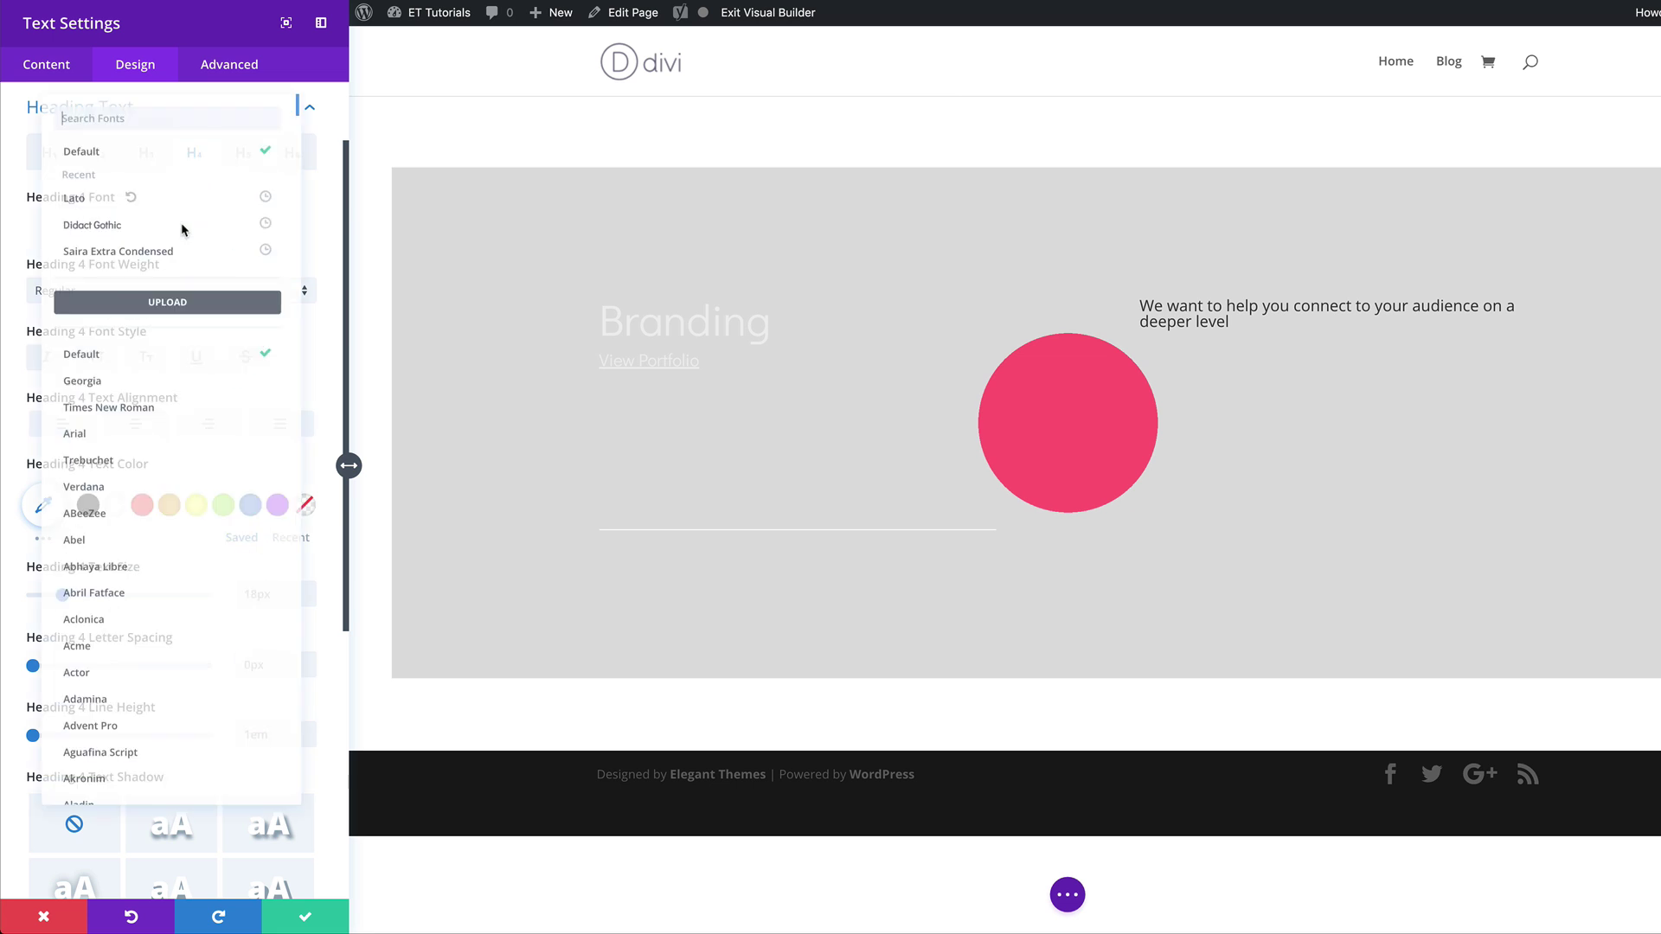
{"action": "left_click", "coordinate": [132, 207]}
{"action": "left_click", "coordinate": [130, 298]}
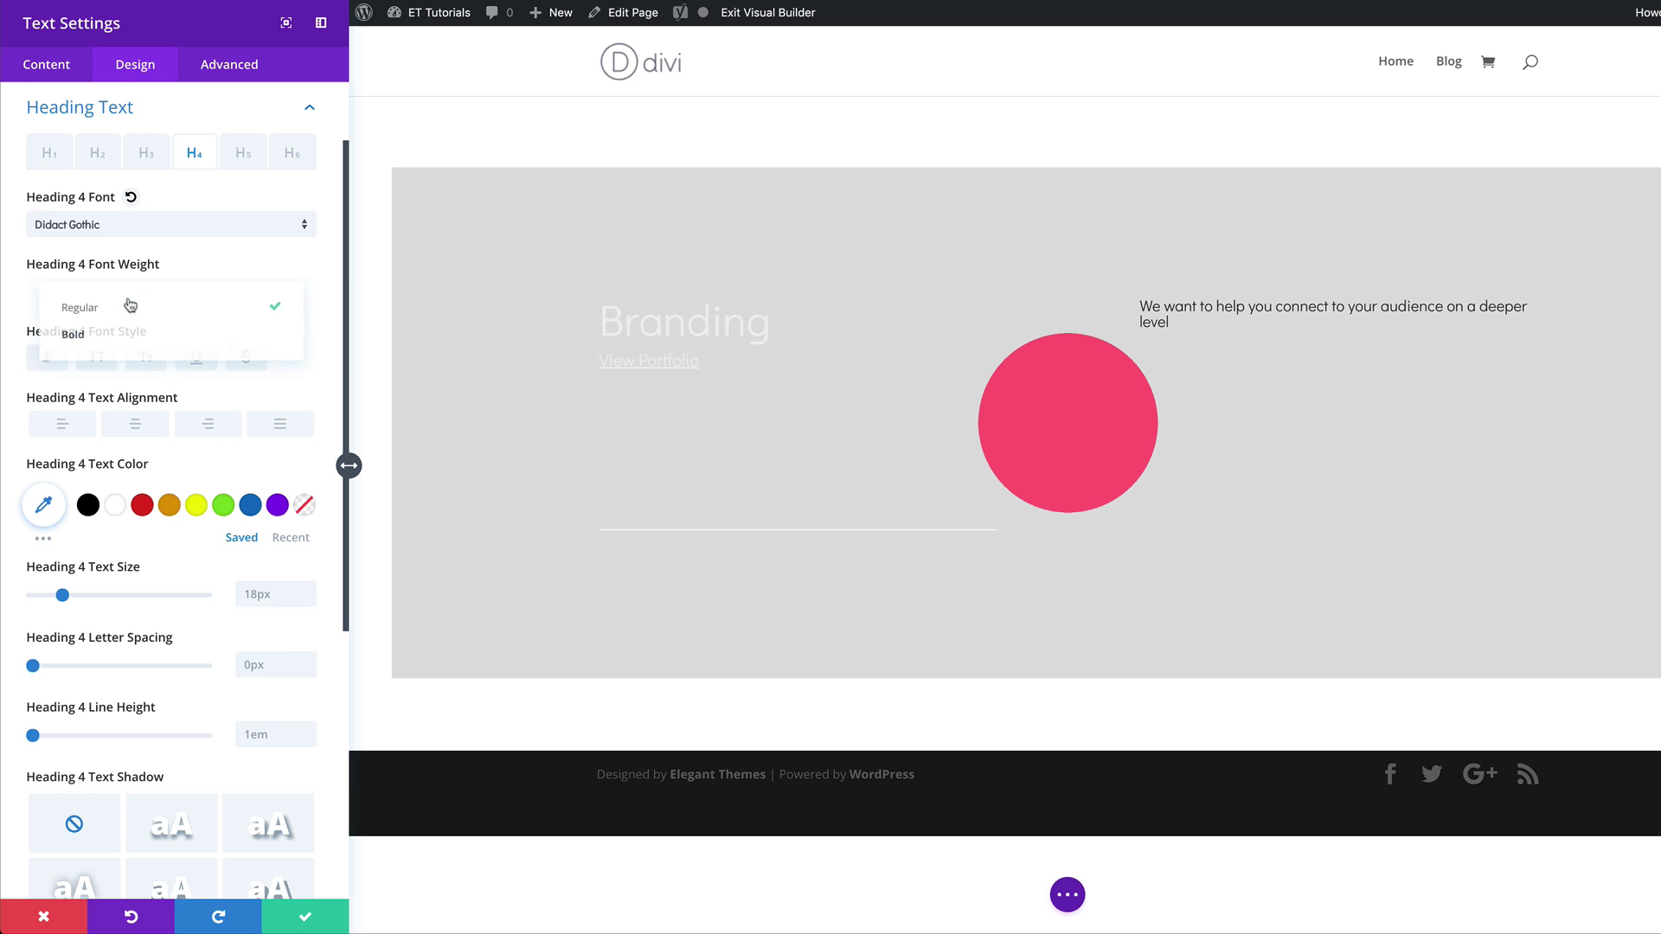
{"action": "left_click", "coordinate": [129, 334]}
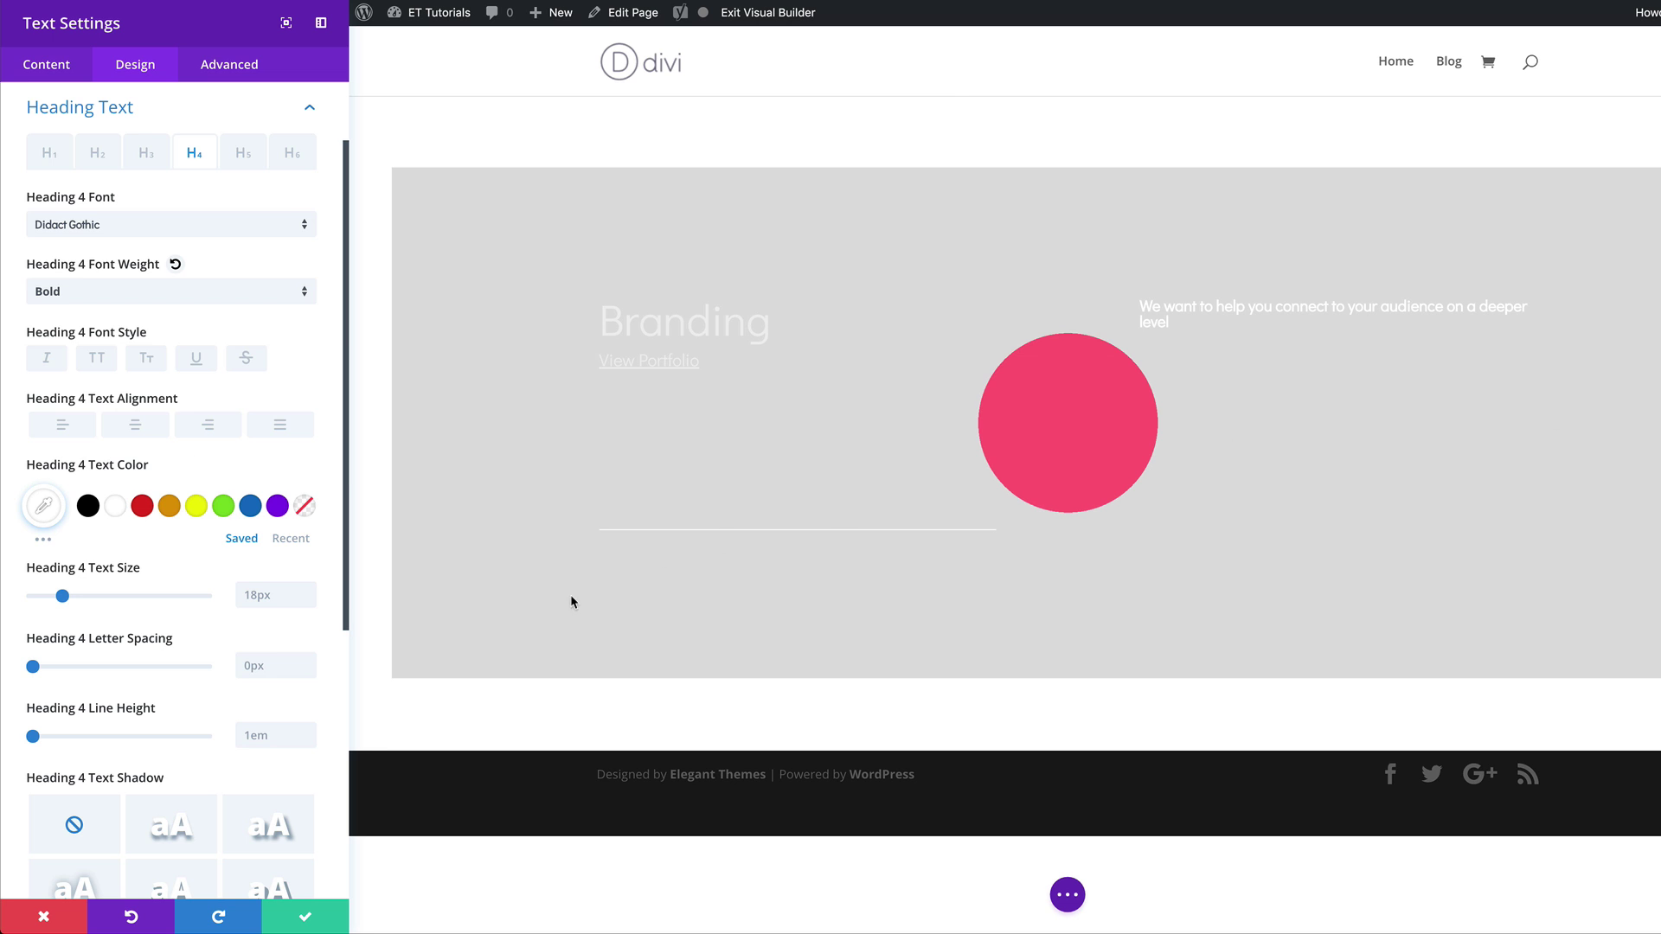
- Set the Heading 4 text size to 2vw for desktop
{"action": "left_click", "coordinate": [249, 597]}
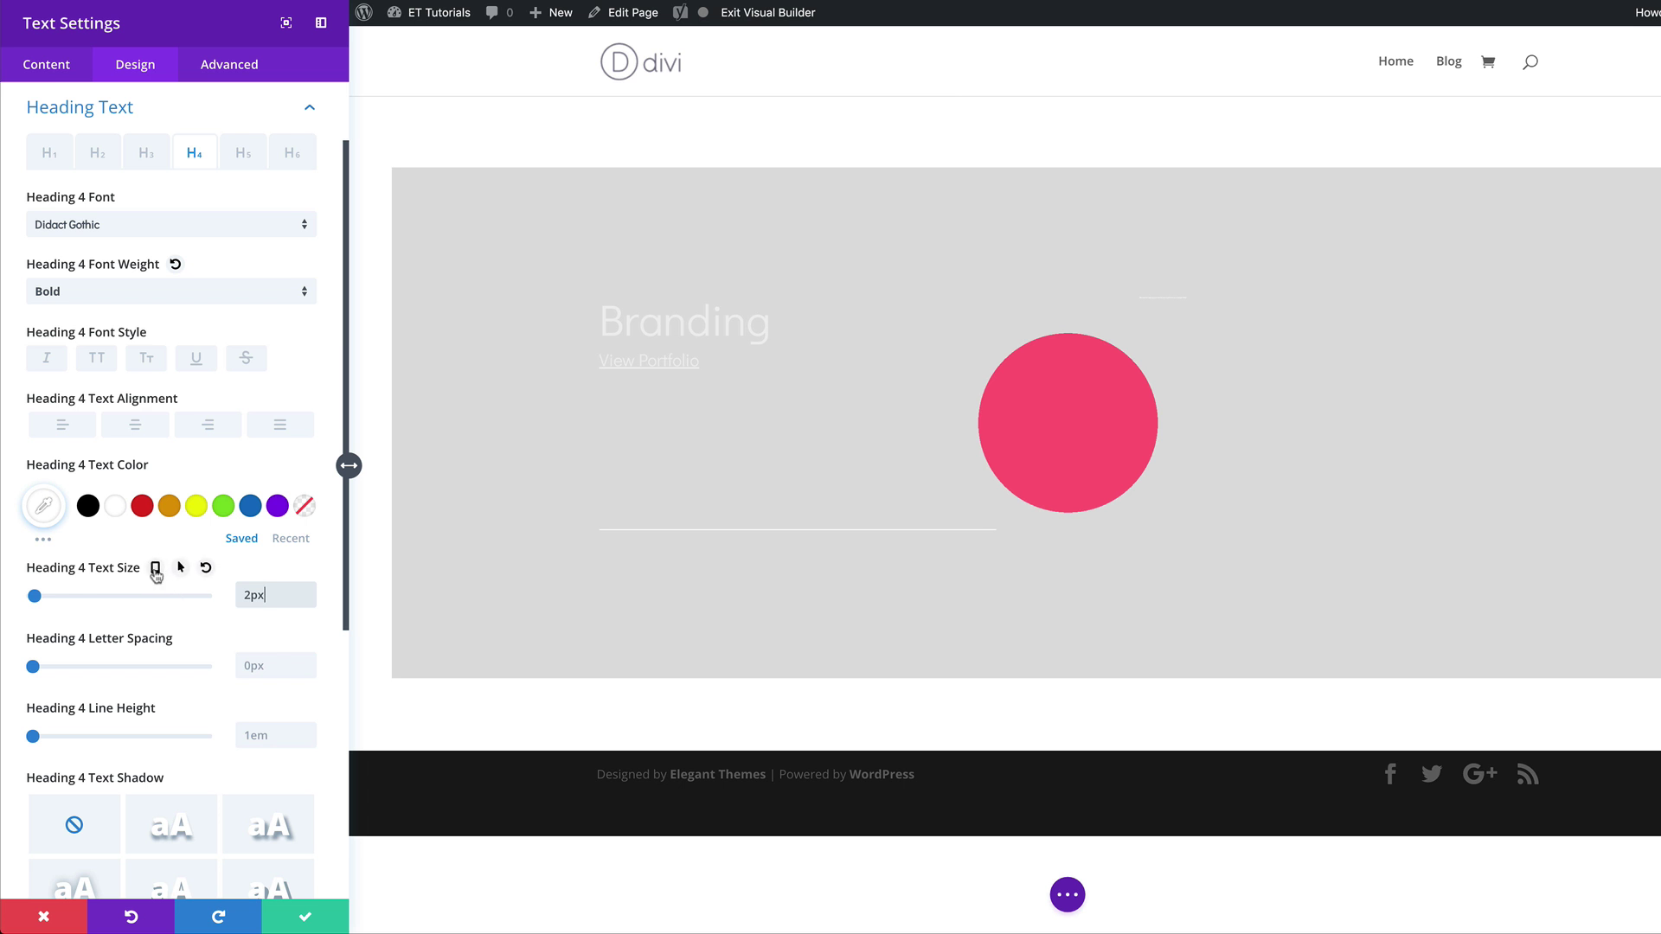
{"action": "left_click_drag", "start_coordinate": [252, 596], "coordinate": [278, 594]}
{"action": "type", "text": "vw"}
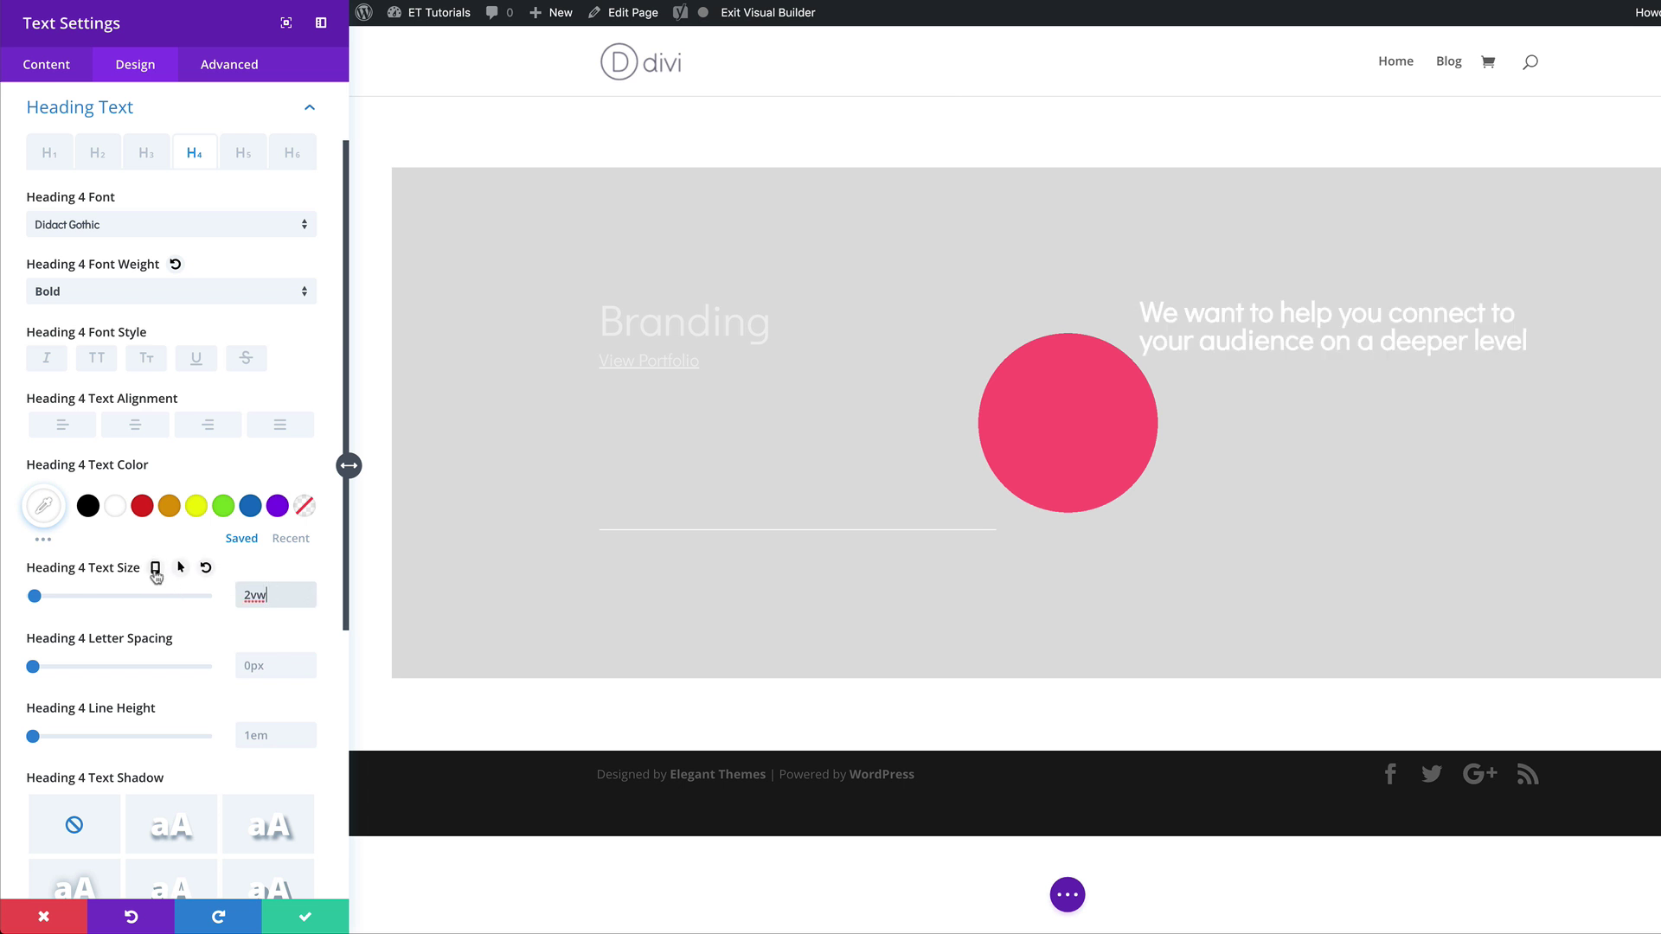
- Set the Heading 4 text size to 40px for tablet and 30px for phone, and save the module settings
{"action": "left_click", "coordinate": [155, 568]}
{"action": "left_click", "coordinate": [165, 610]}
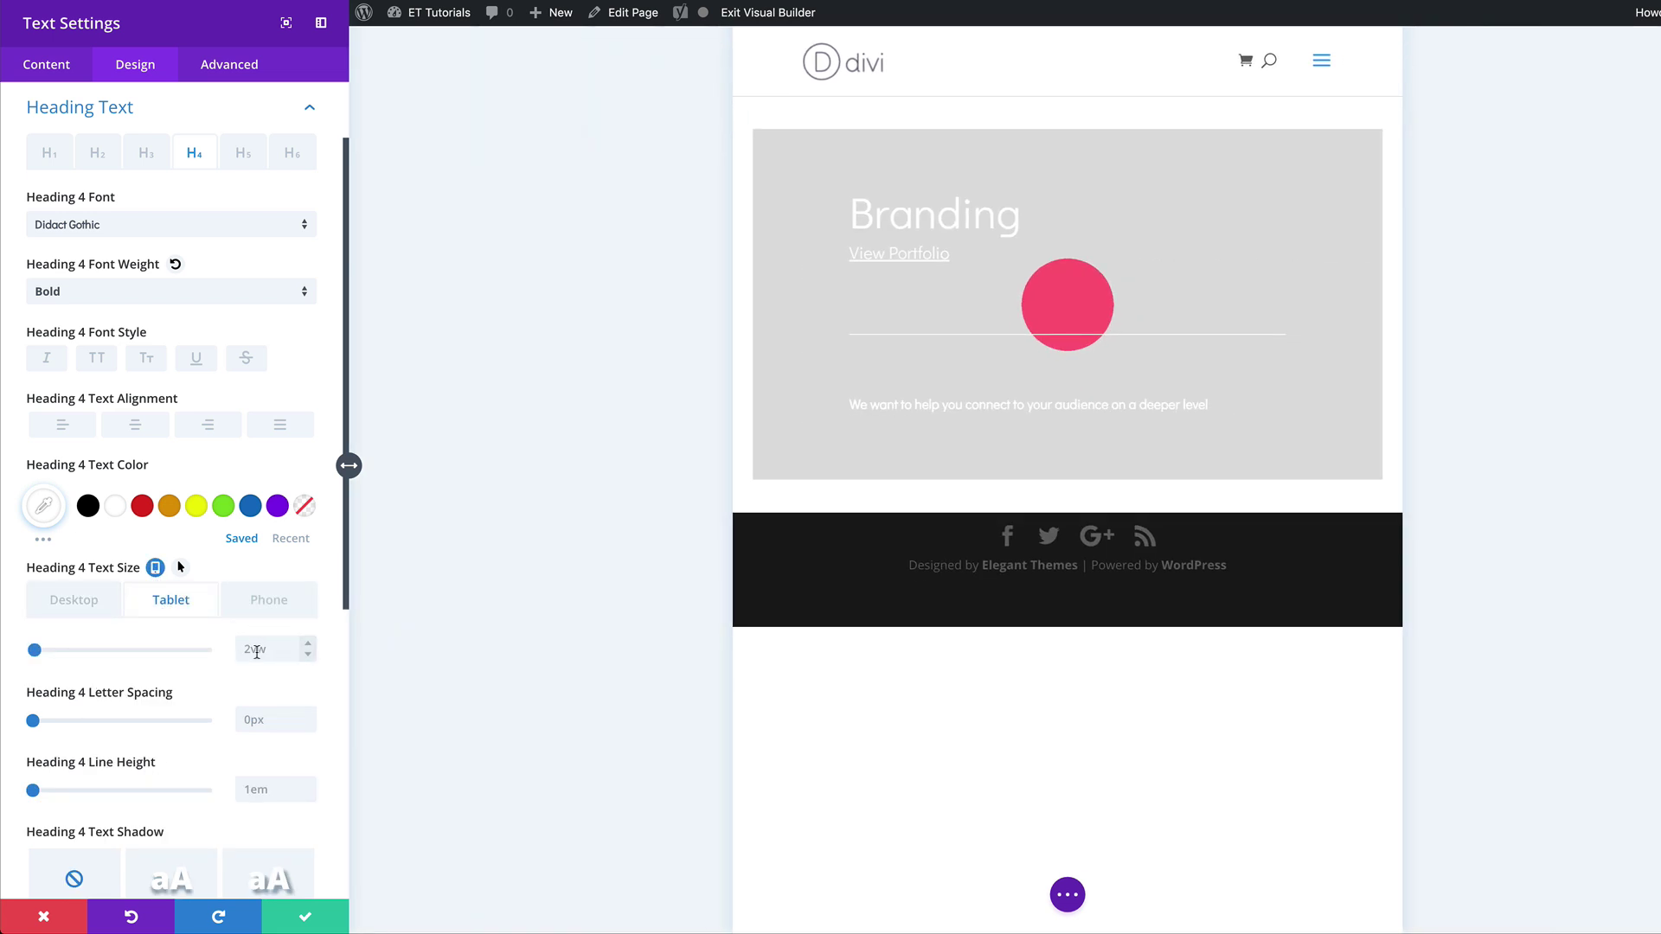
{"action": "left_click", "coordinate": [256, 650]}
{"action": "left_click", "coordinate": [268, 599]}
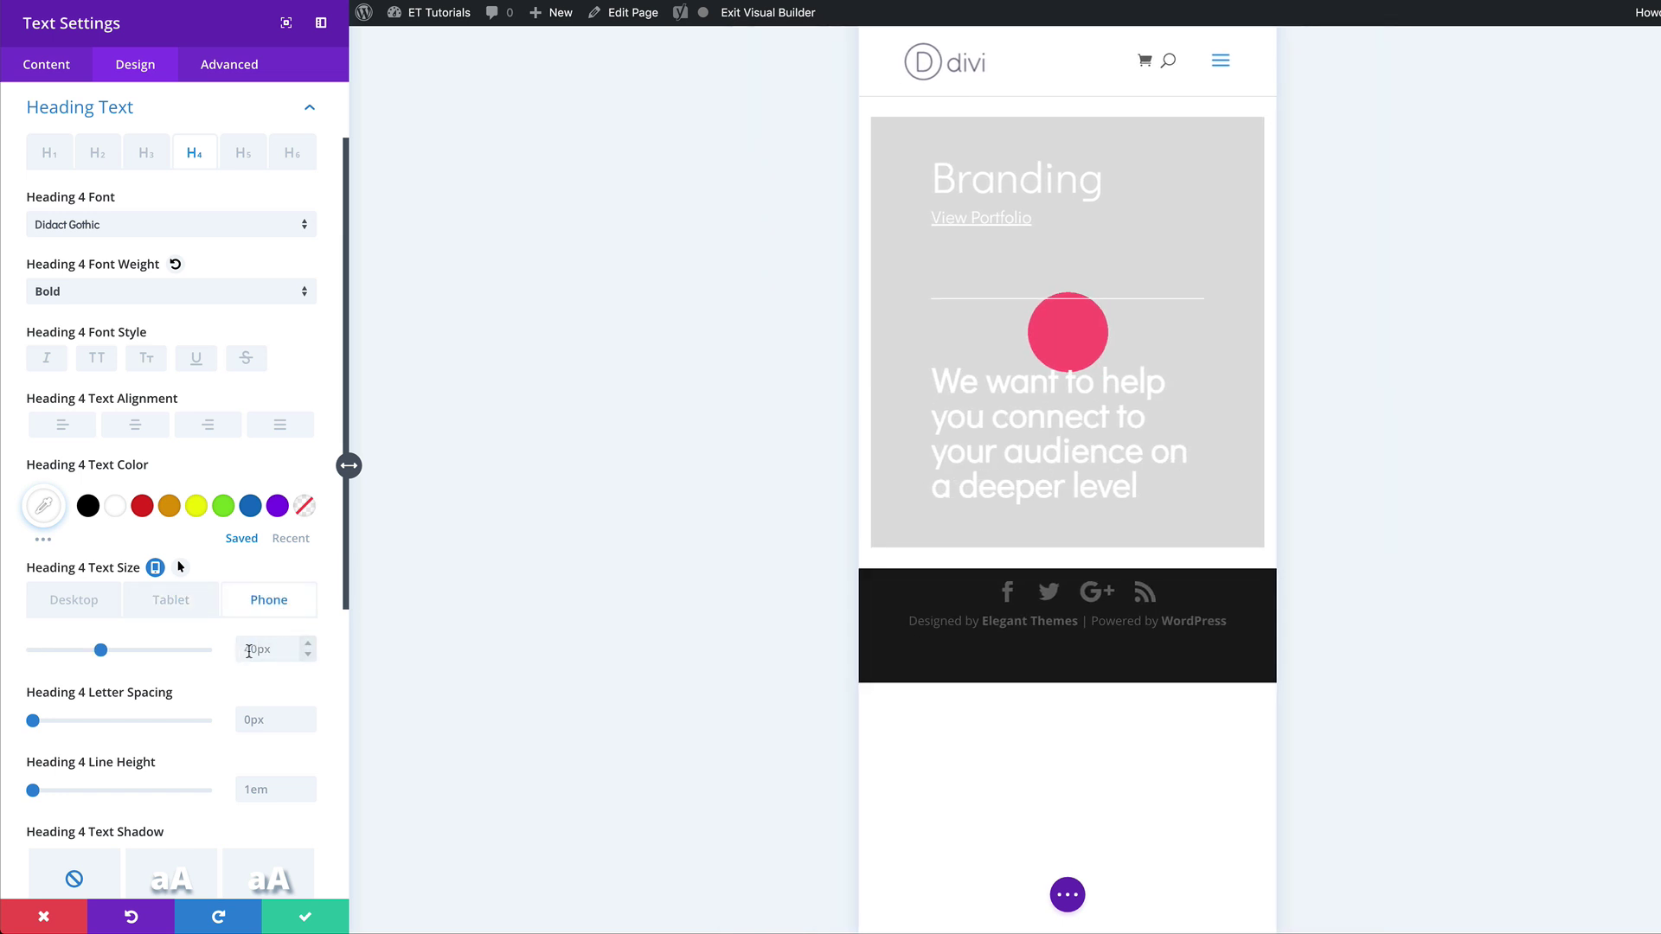
{"action": "left_click", "coordinate": [256, 649]}
{"action": "type", "text": "30"}
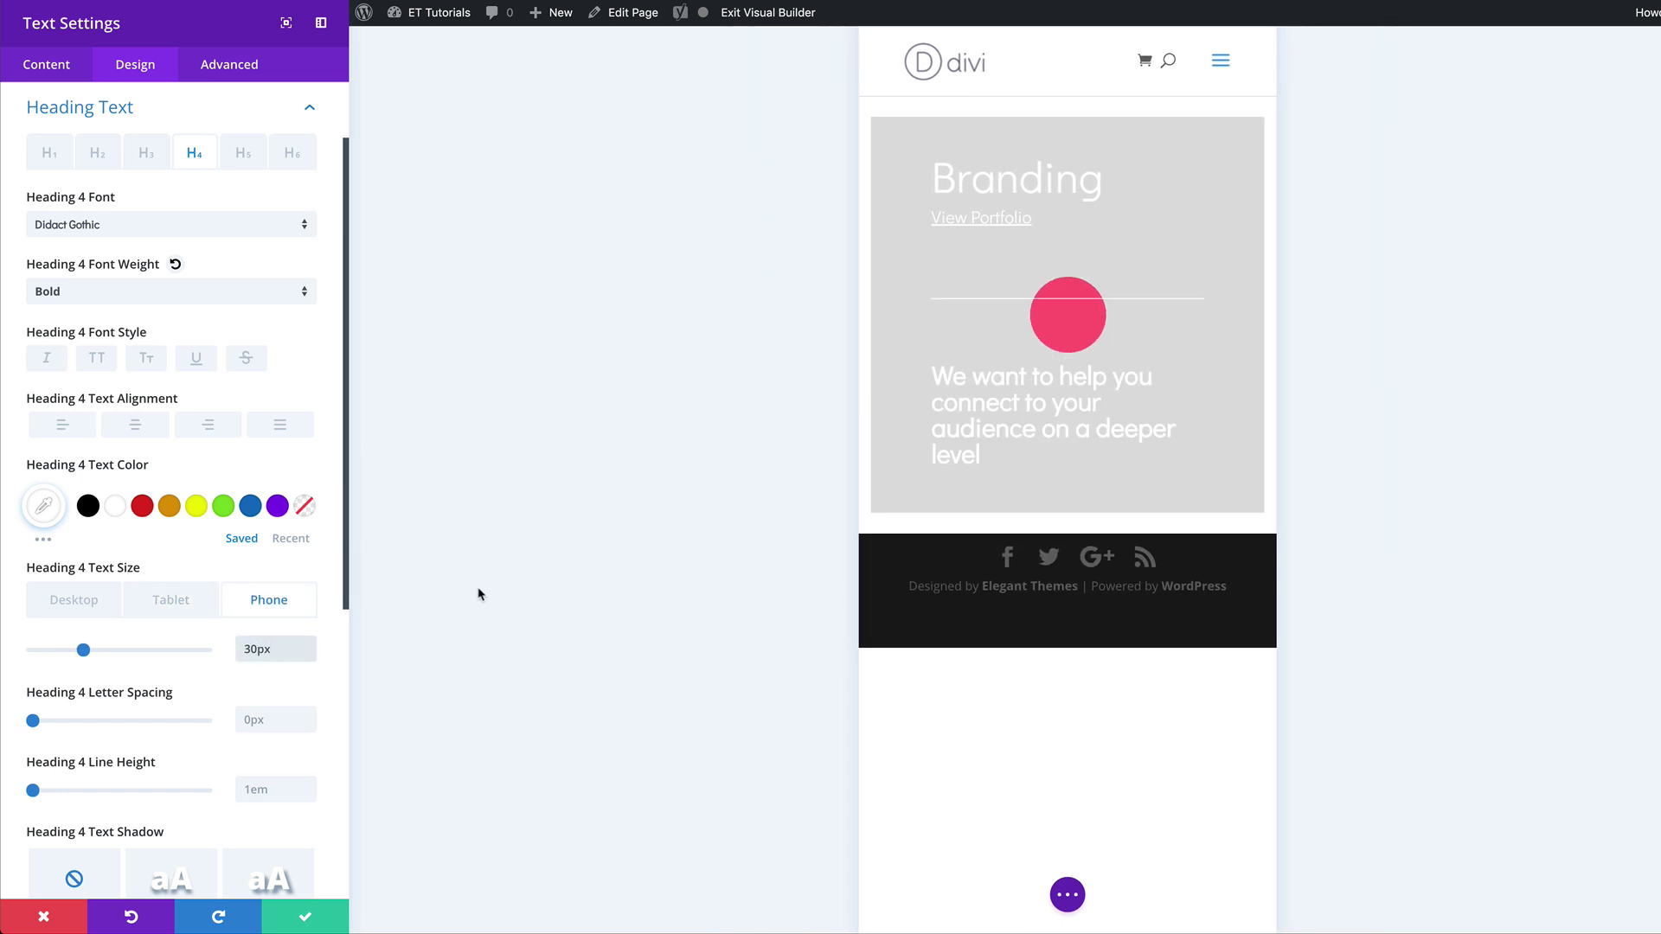
{"action": "left_click", "coordinate": [69, 606]}
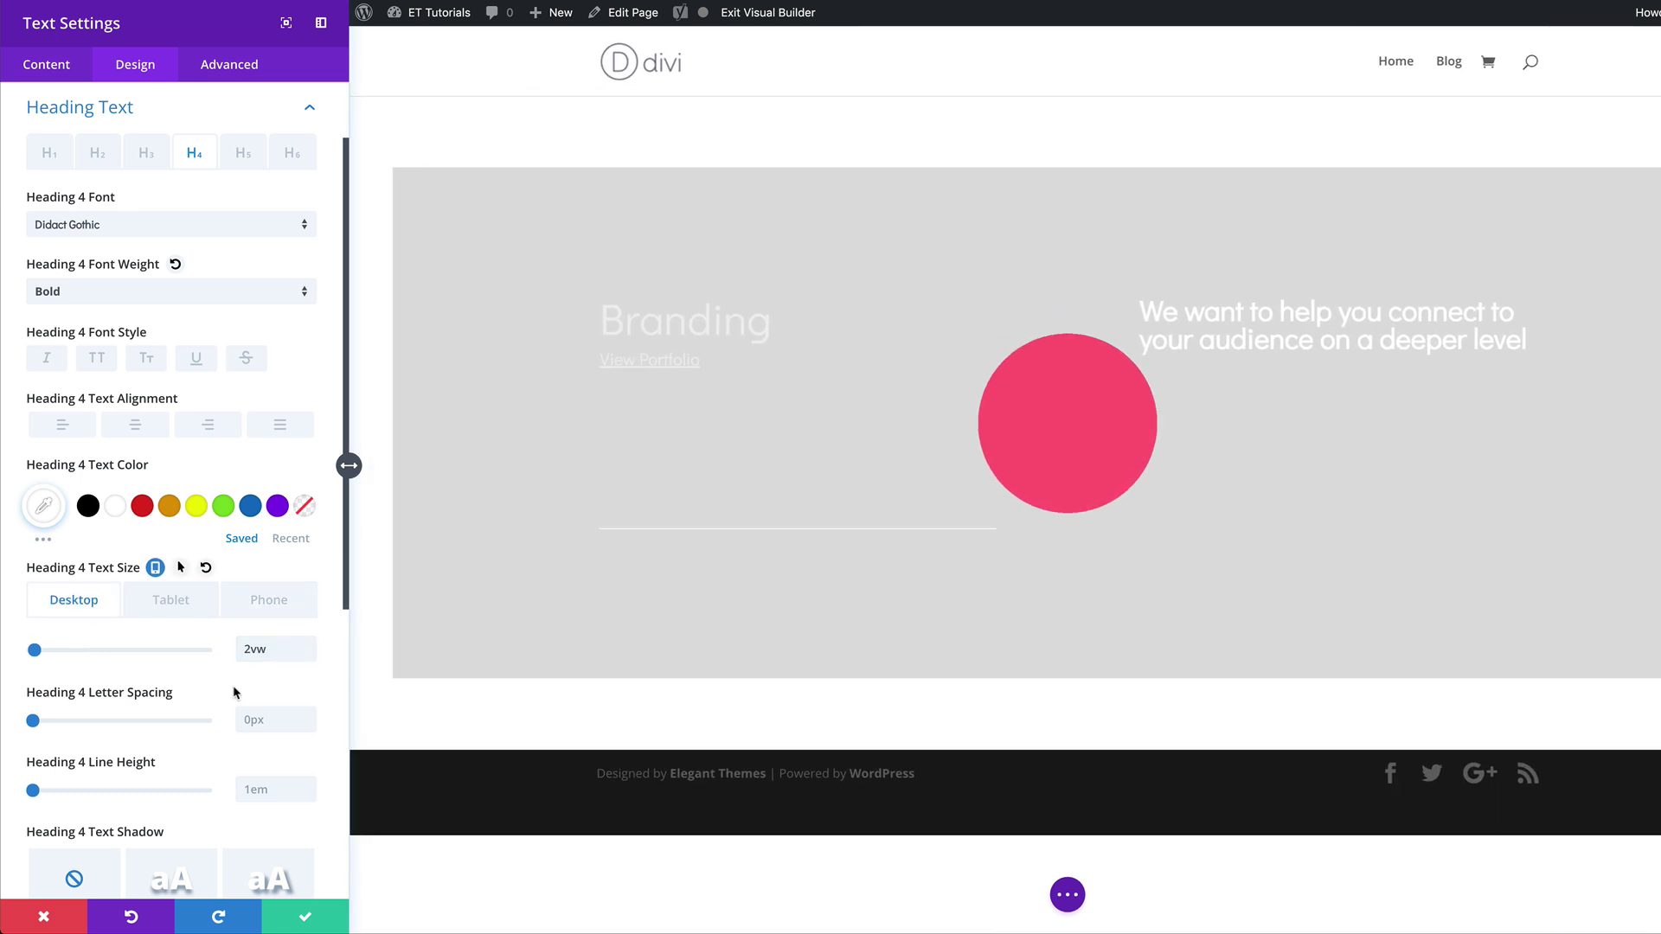
{"action": "left_click", "coordinate": [305, 916]}
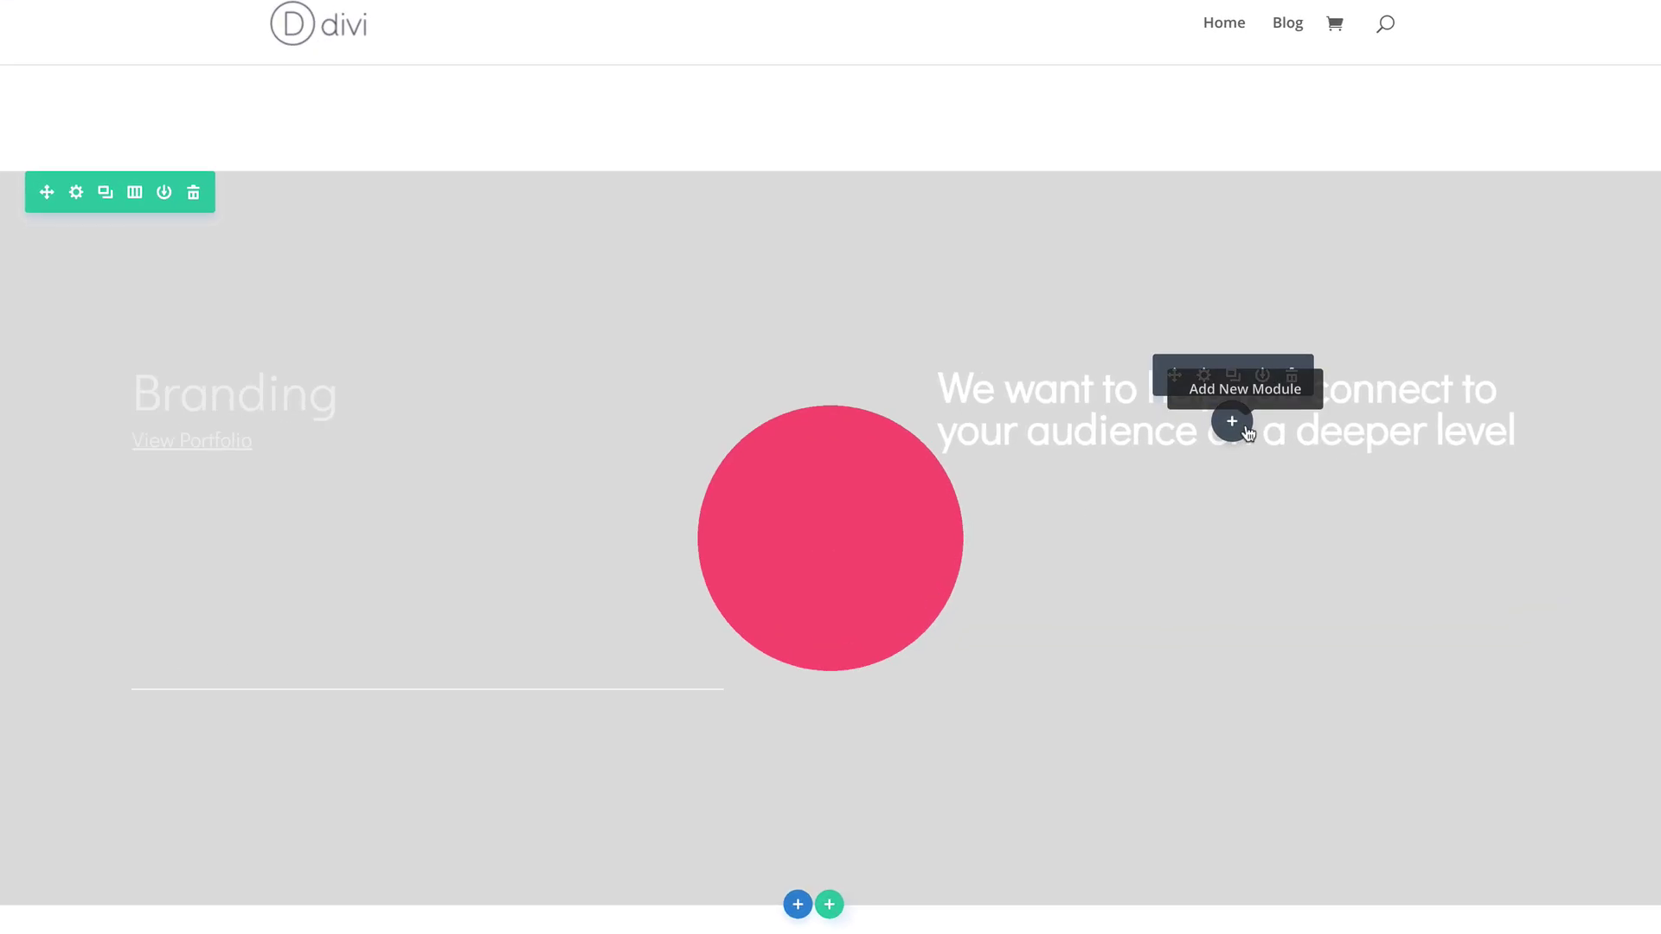
- Add another Text module below the "We want to help you connect" heading in the second column
{"action": "left_click", "coordinate": [1232, 423]}
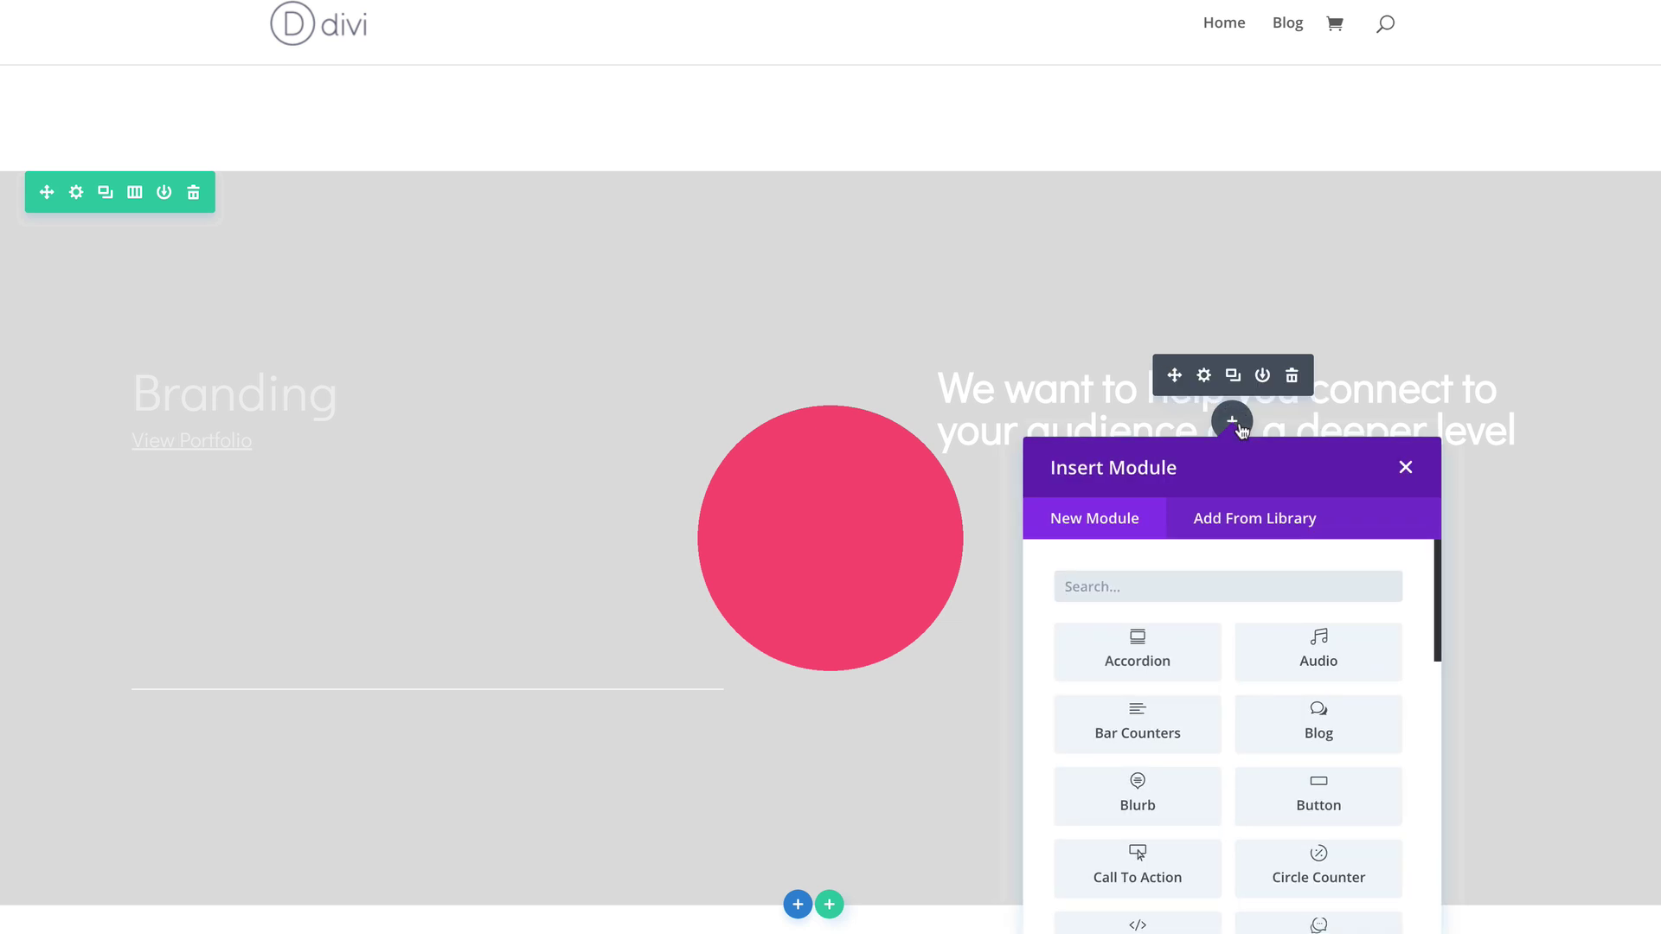
{"action": "type", "text": "text"}
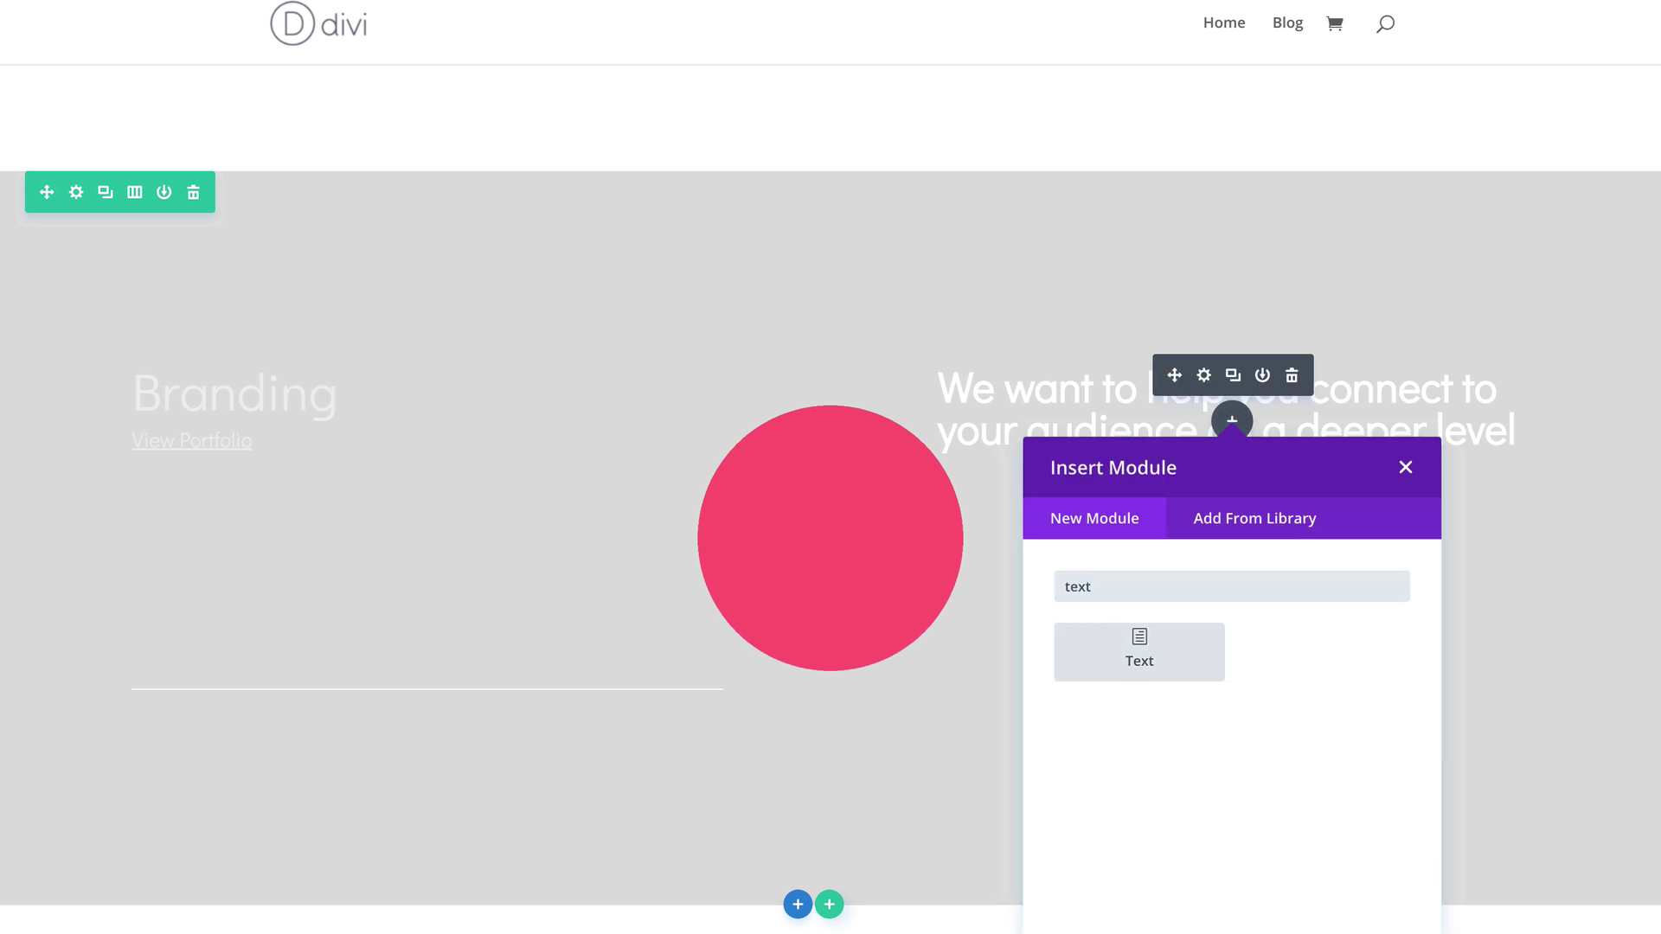
{"action": "left_click", "coordinate": [1139, 650]}
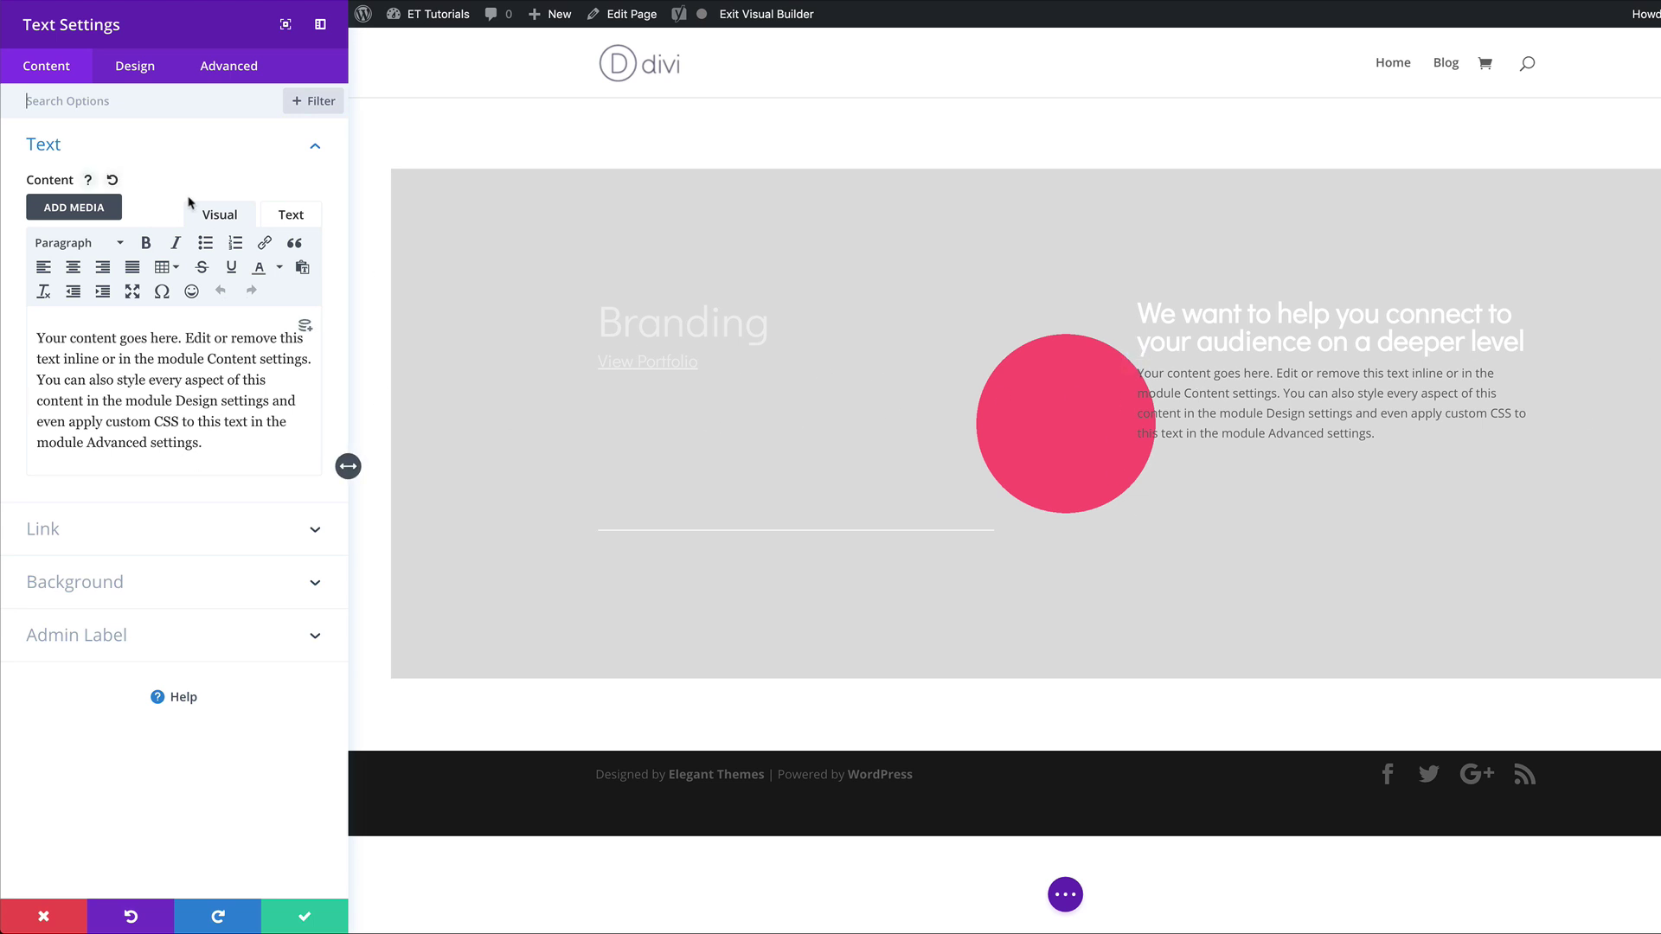
- Style the new module's body text in white (#ffffff) with the Didact Gothic font
{"action": "left_click", "coordinate": [137, 72]}
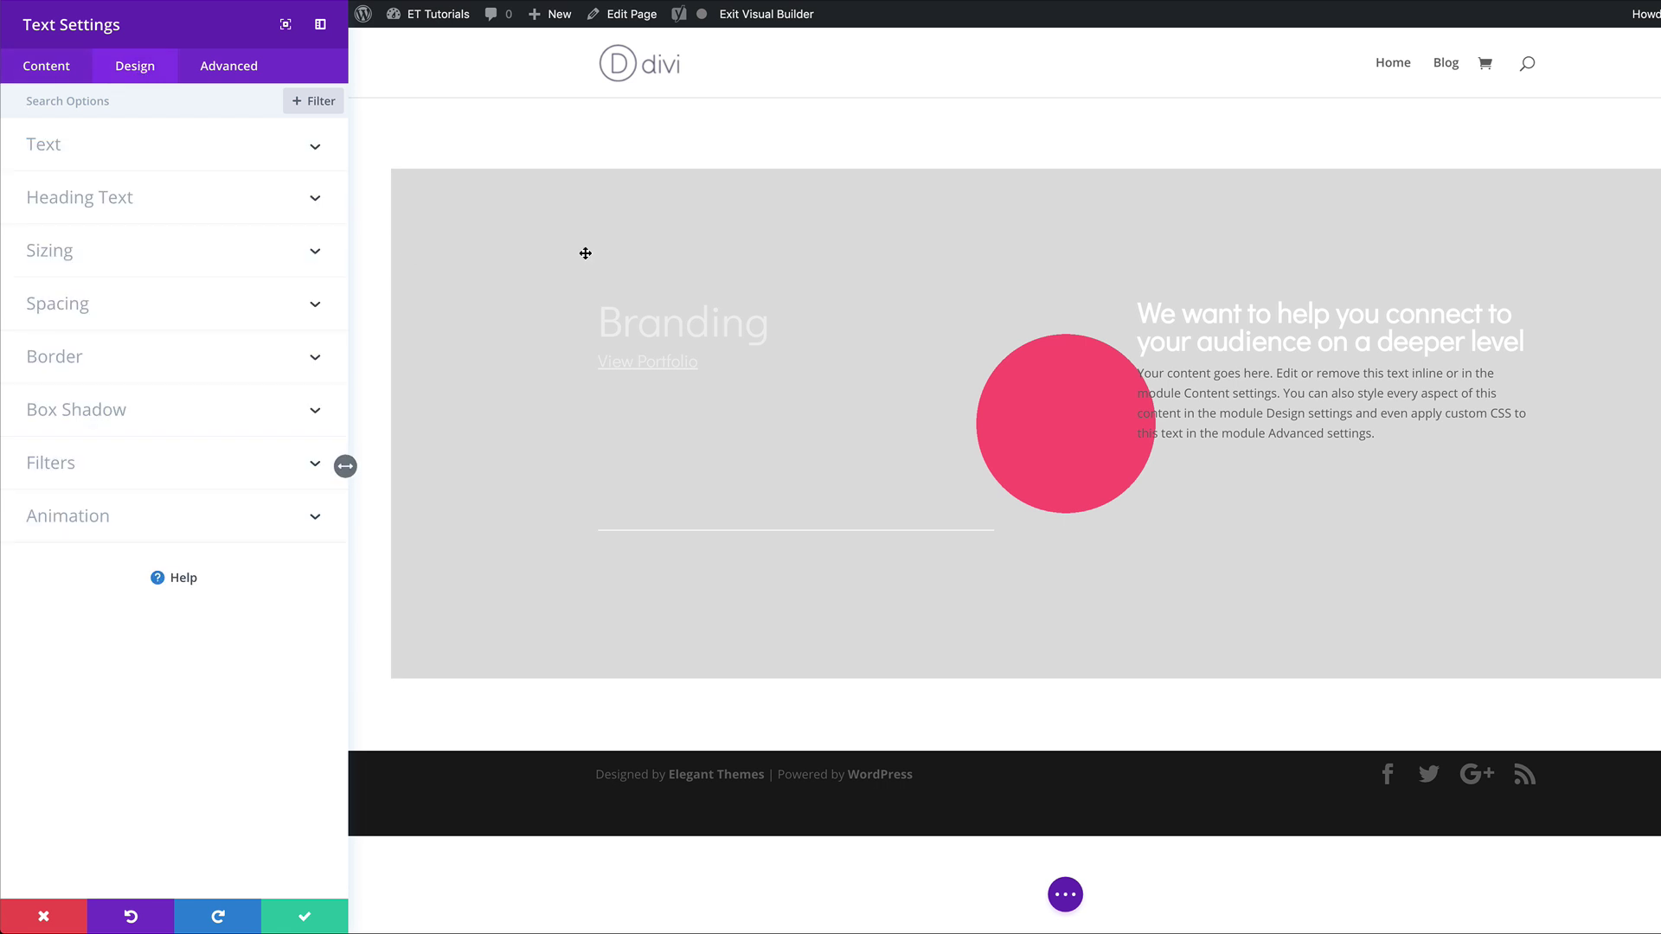
{"action": "left_click", "coordinate": [173, 145]}
{"action": "left_click", "coordinate": [116, 480]}
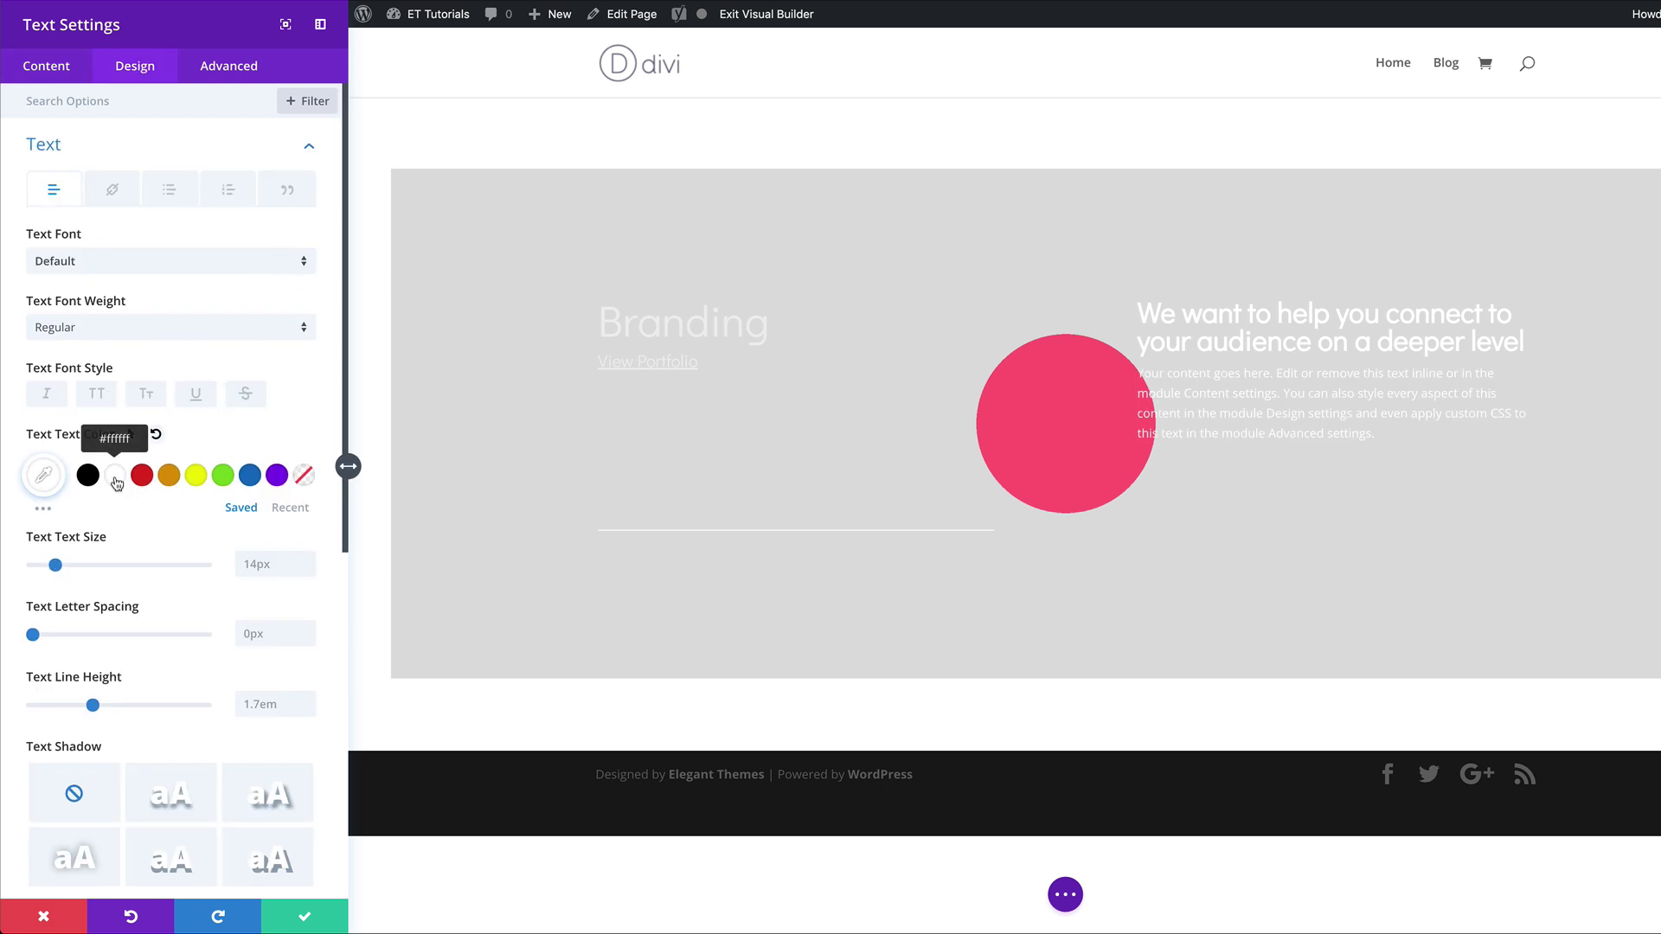
{"action": "left_click", "coordinate": [104, 265]}
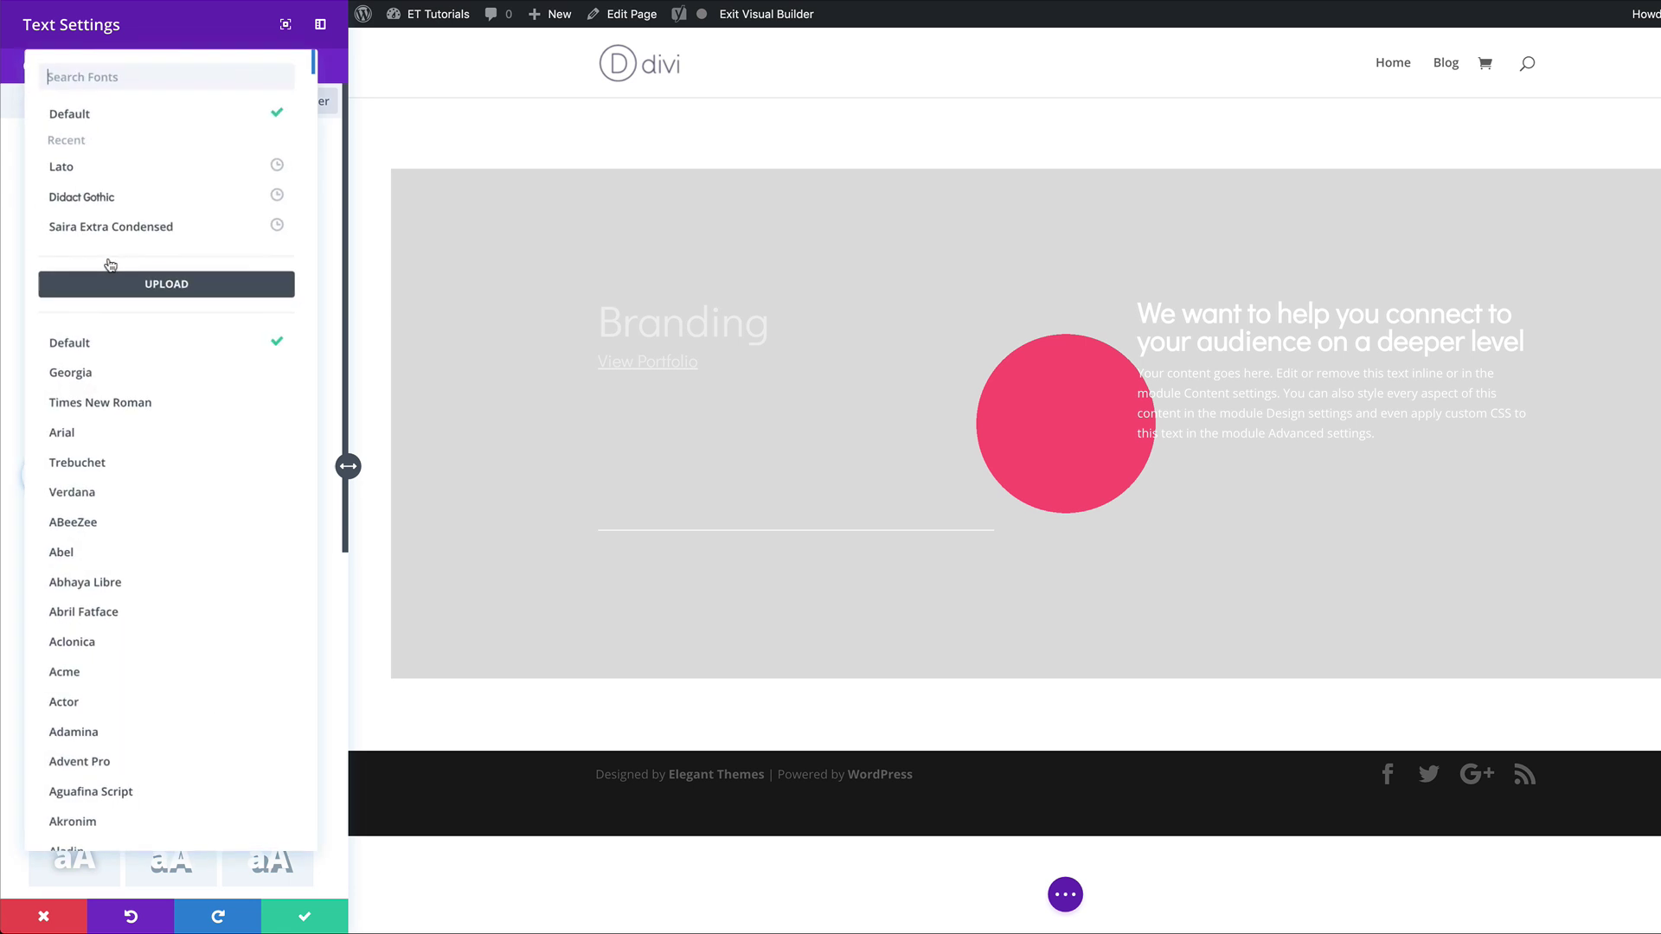
{"action": "left_click", "coordinate": [131, 203]}
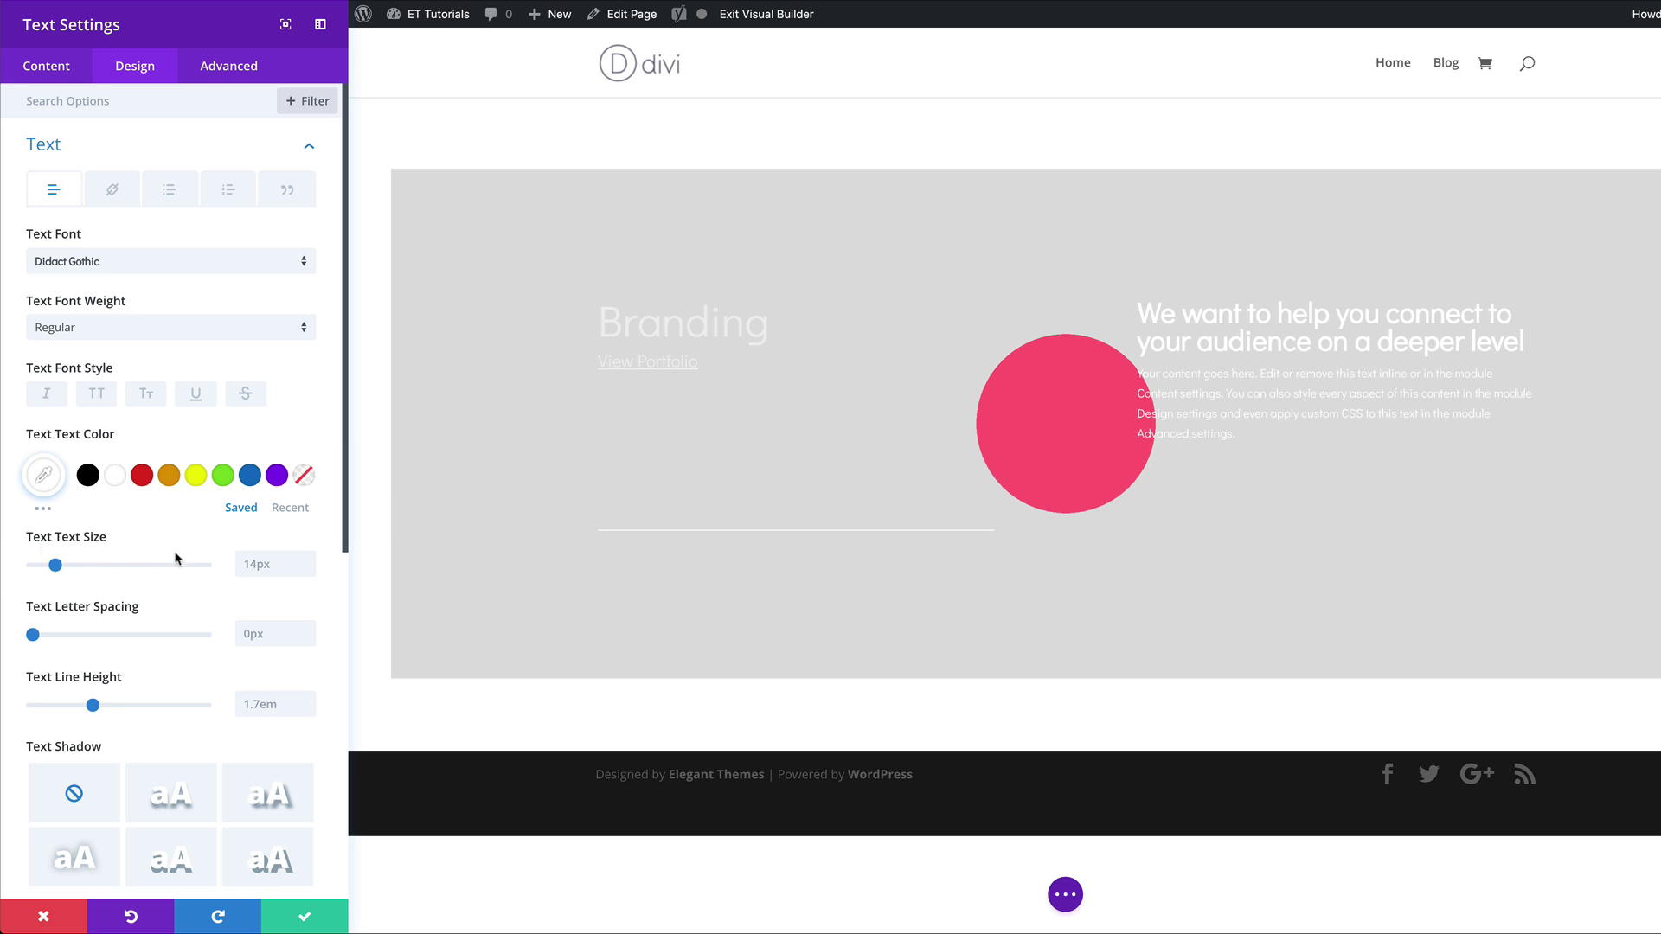
- Set the body text size to 0.9vw for desktop and 18px for tablet
{"action": "double_click", "coordinate": [264, 568]}
{"action": "type", "text": "0.9vw"}
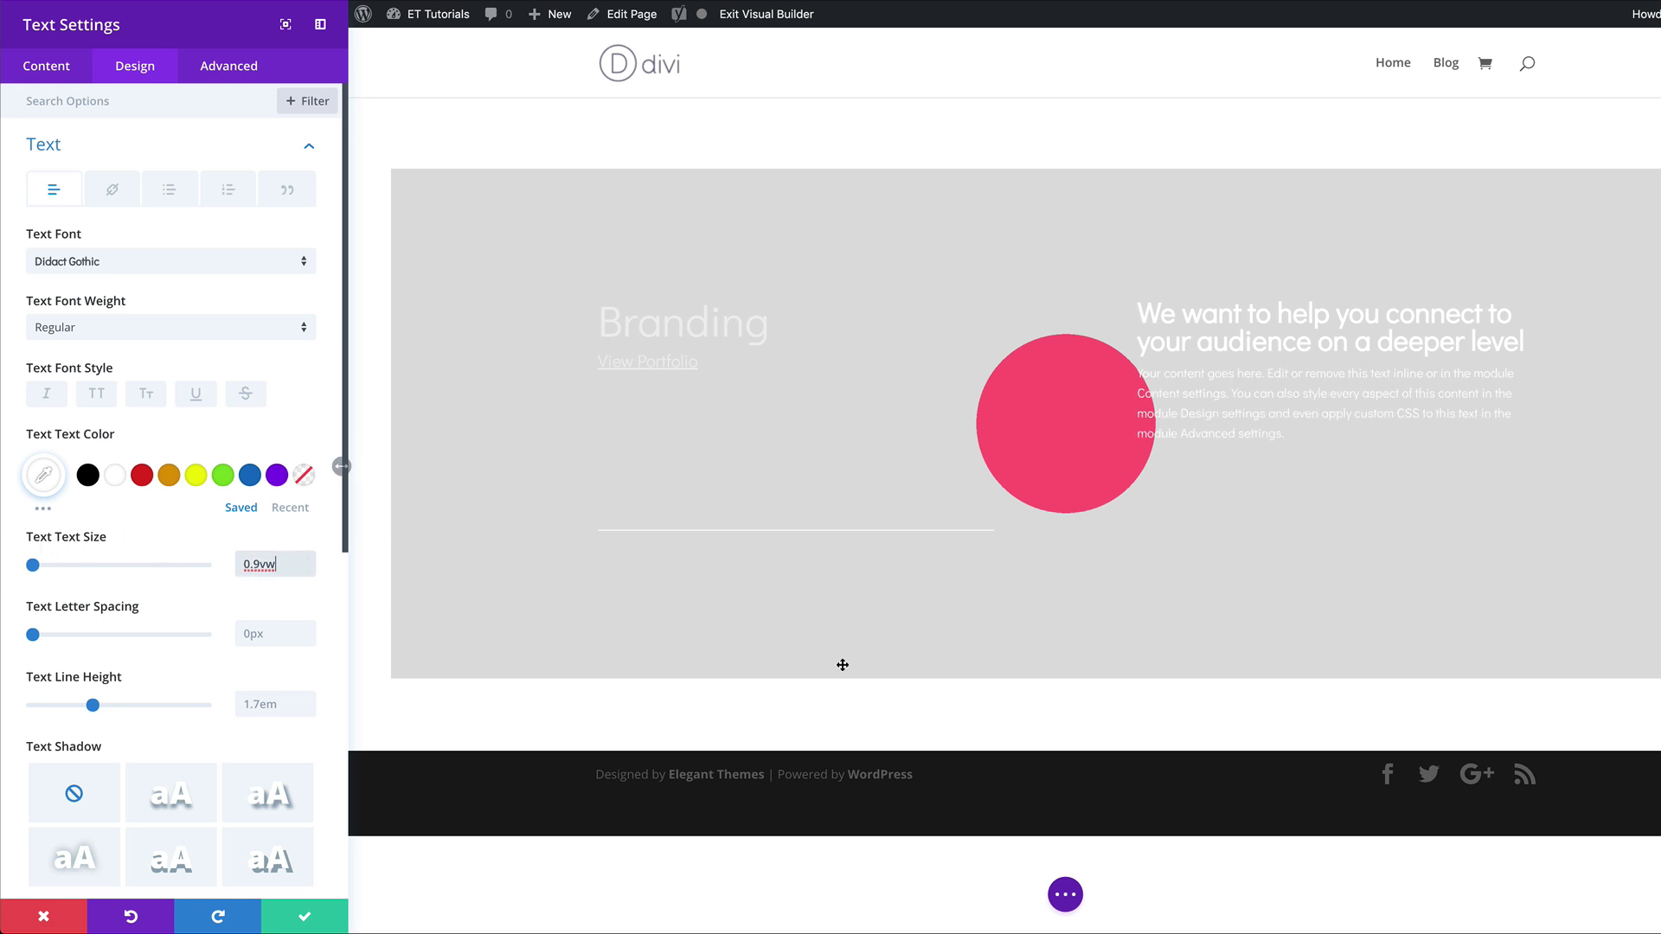
{"action": "mouse_move", "coordinate": [124, 540]}
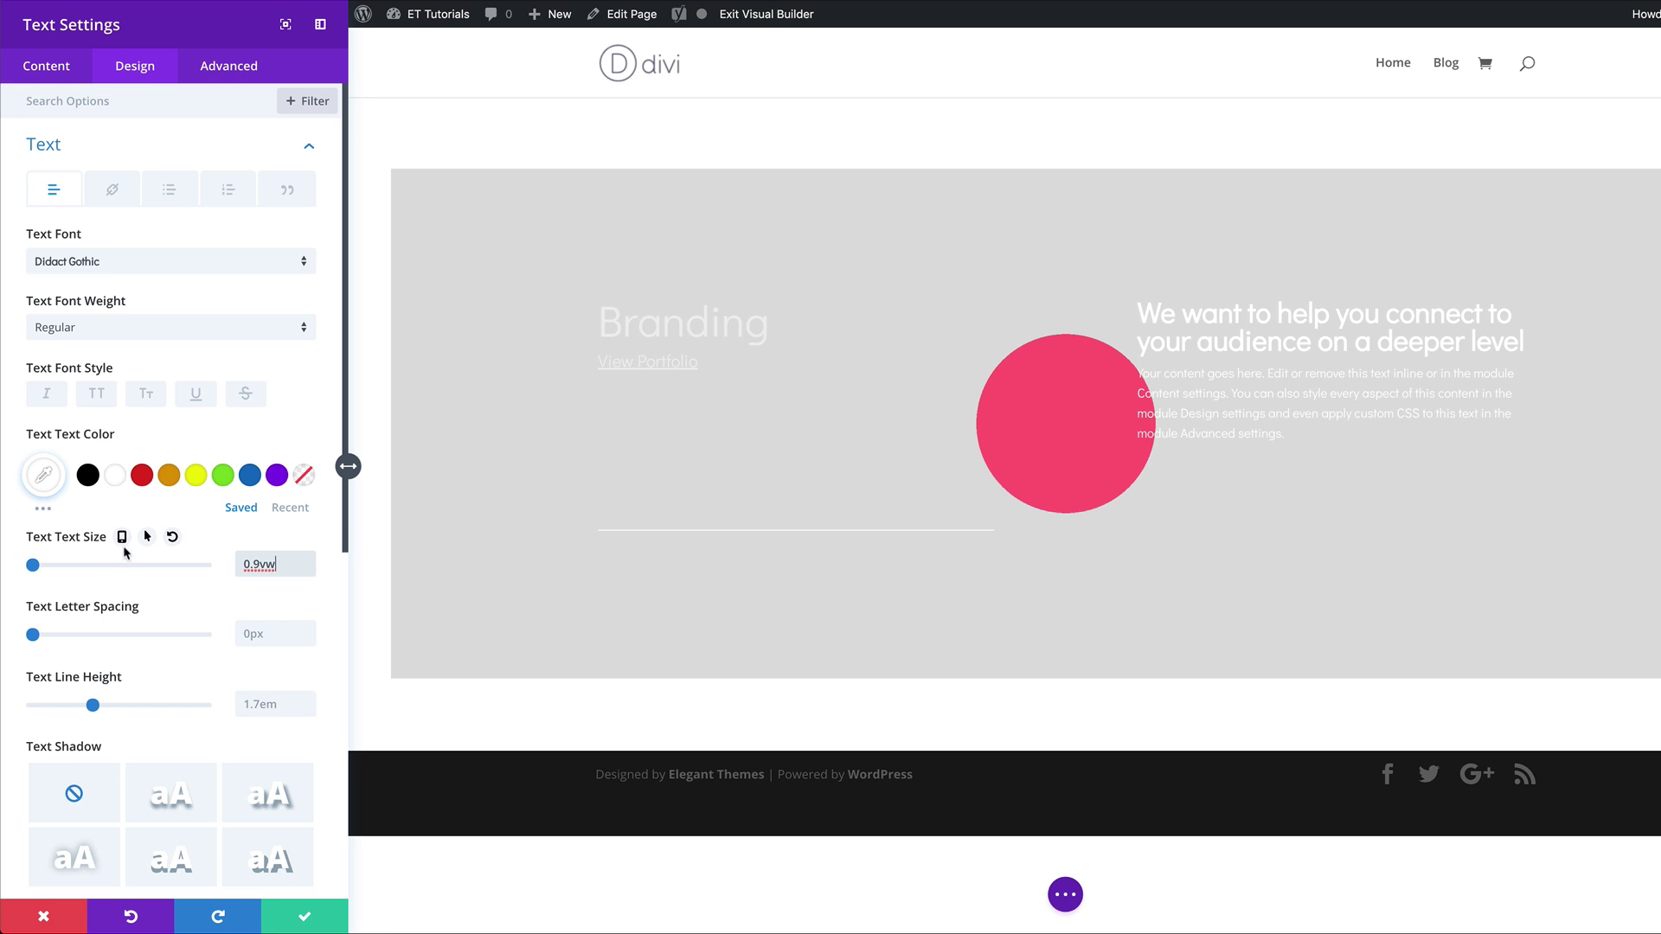
{"action": "left_click", "coordinate": [123, 540]}
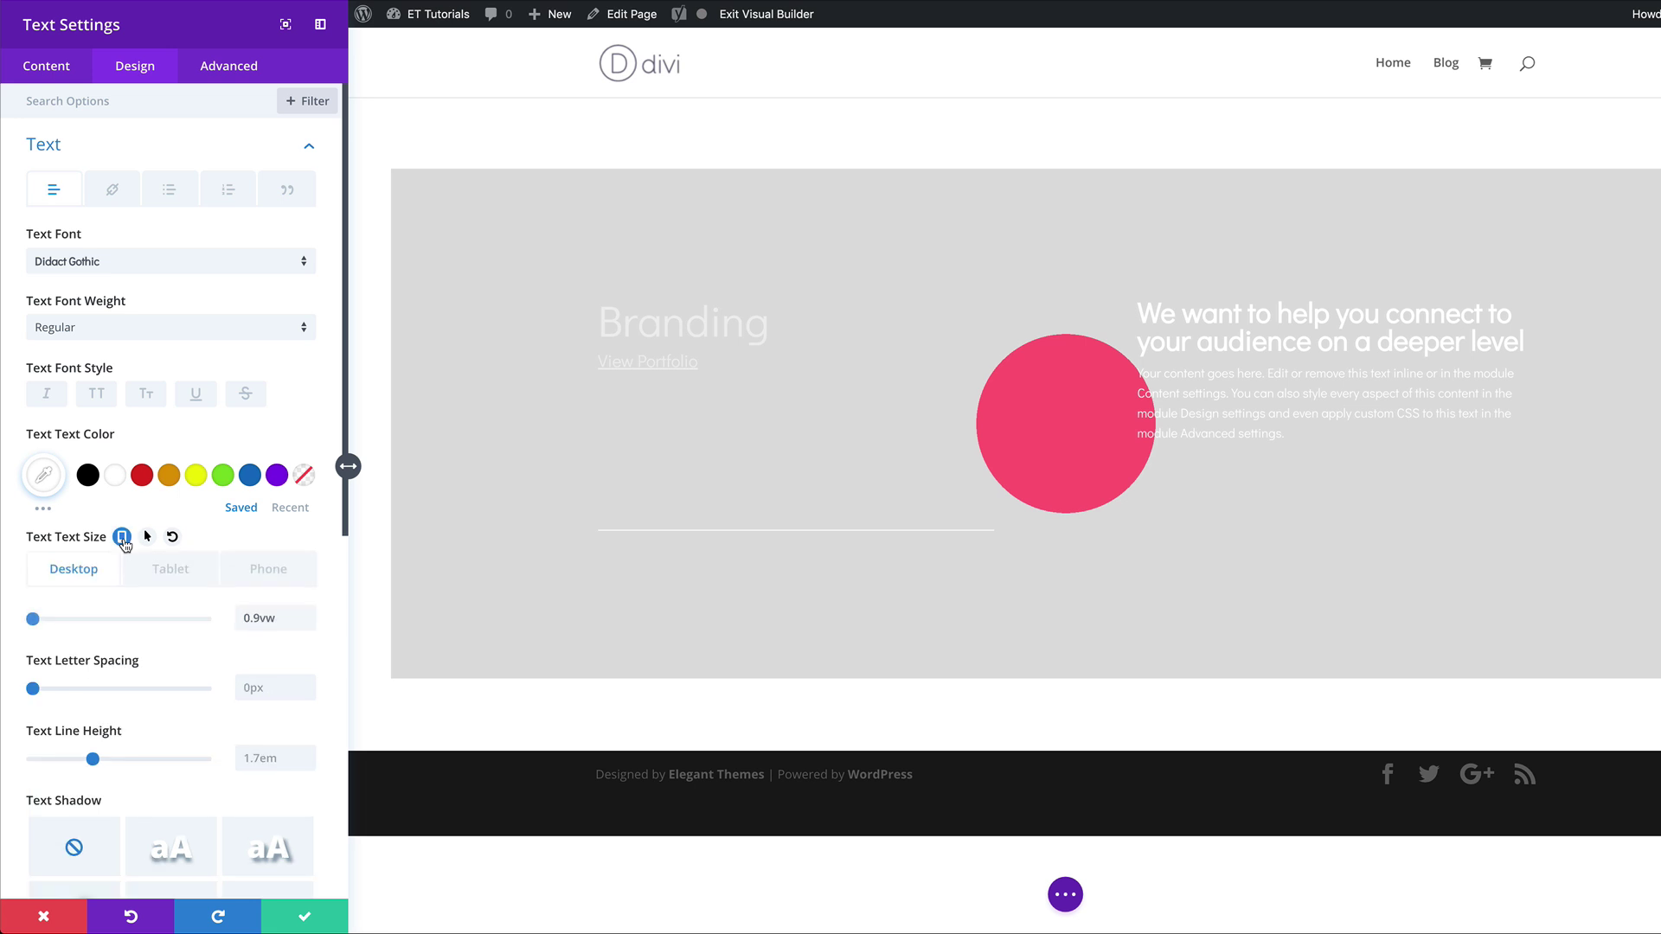
{"action": "left_click", "coordinate": [152, 573]}
{"action": "left_click", "coordinate": [249, 619]}
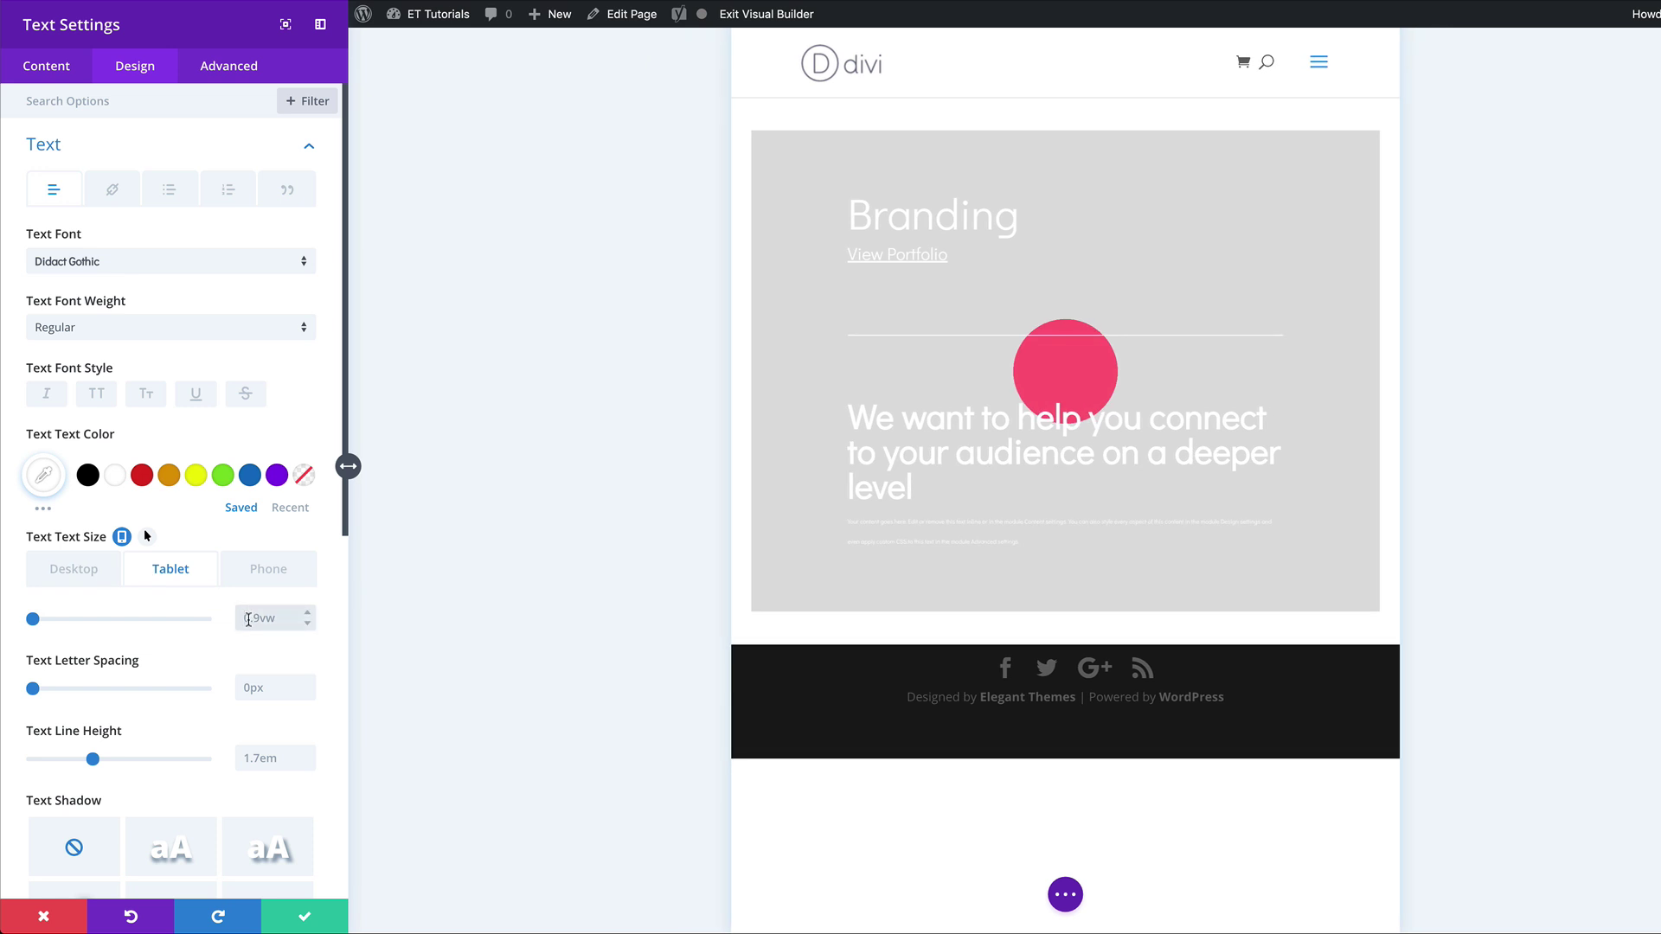
{"action": "type", "text": "18px"}
{"action": "left_click_drag", "start_coordinate": [248, 619], "coordinate": [273, 619]}
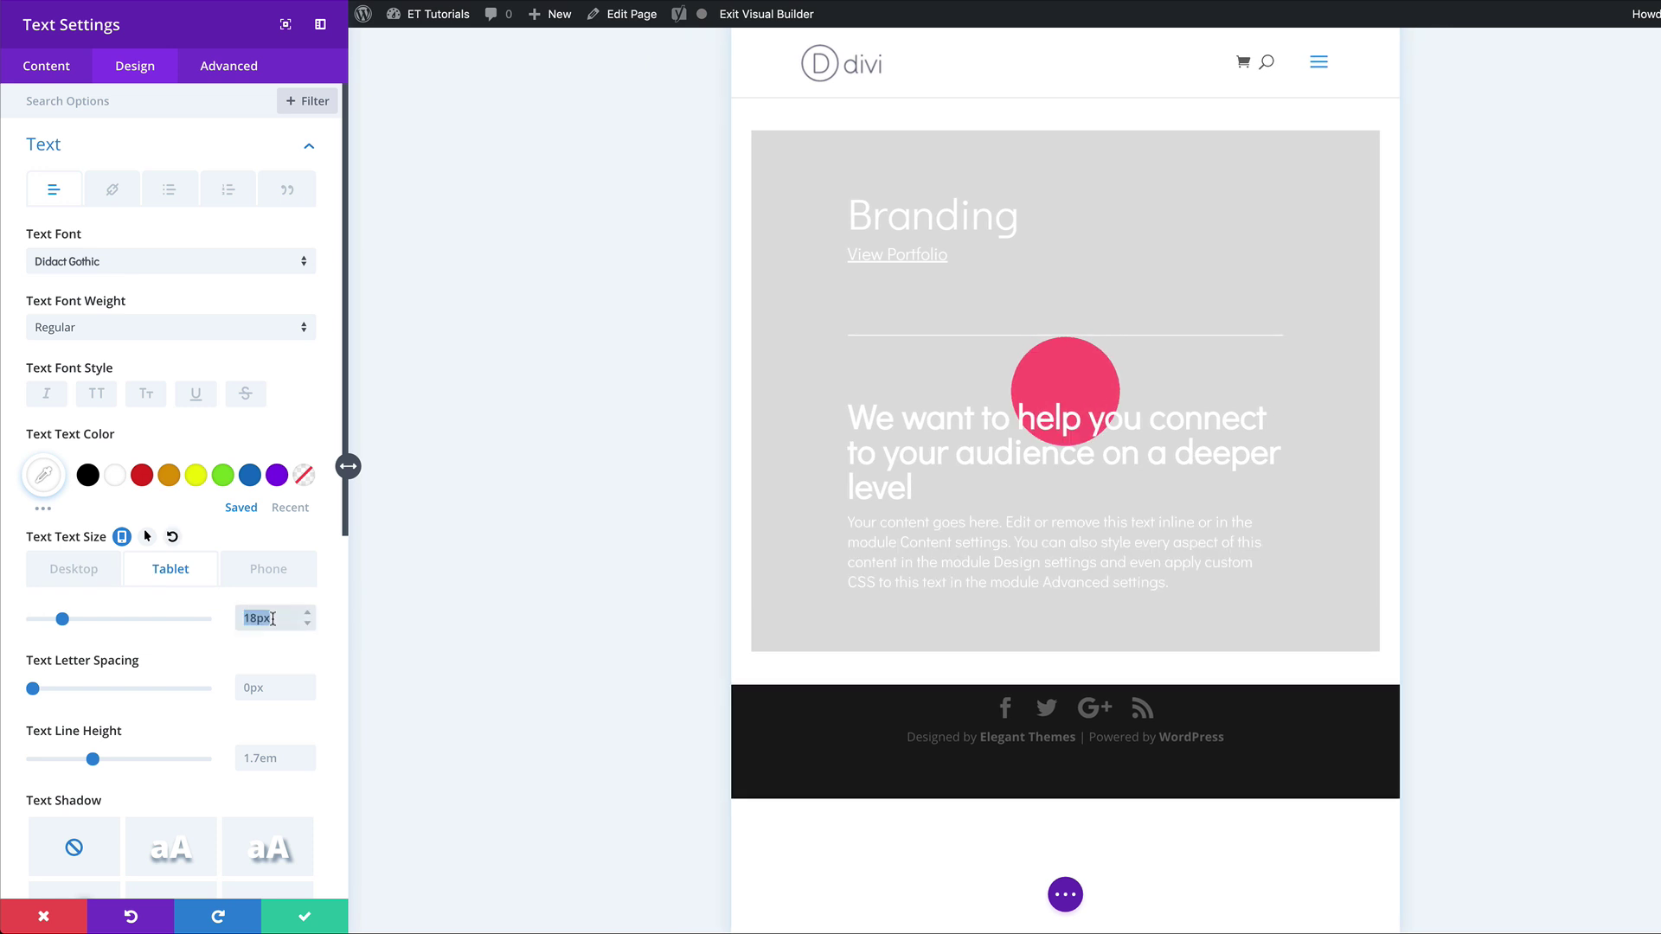
{"action": "left_click", "coordinate": [278, 575]}
{"action": "left_click", "coordinate": [259, 619]}
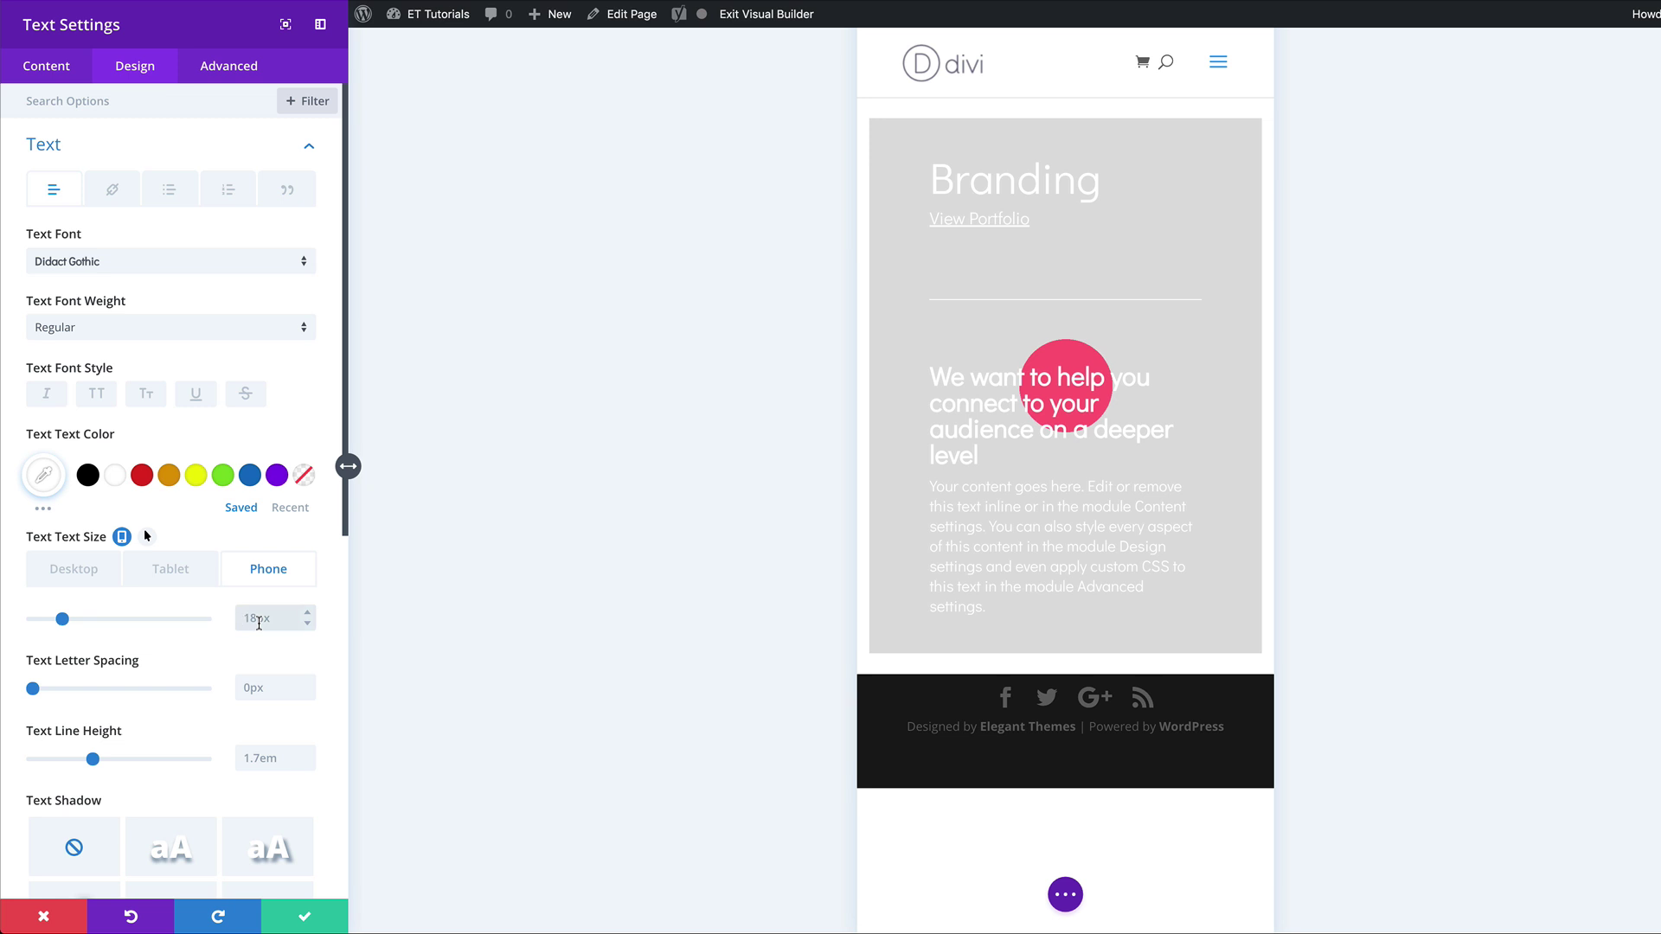
{"action": "left_click", "coordinate": [74, 569]}
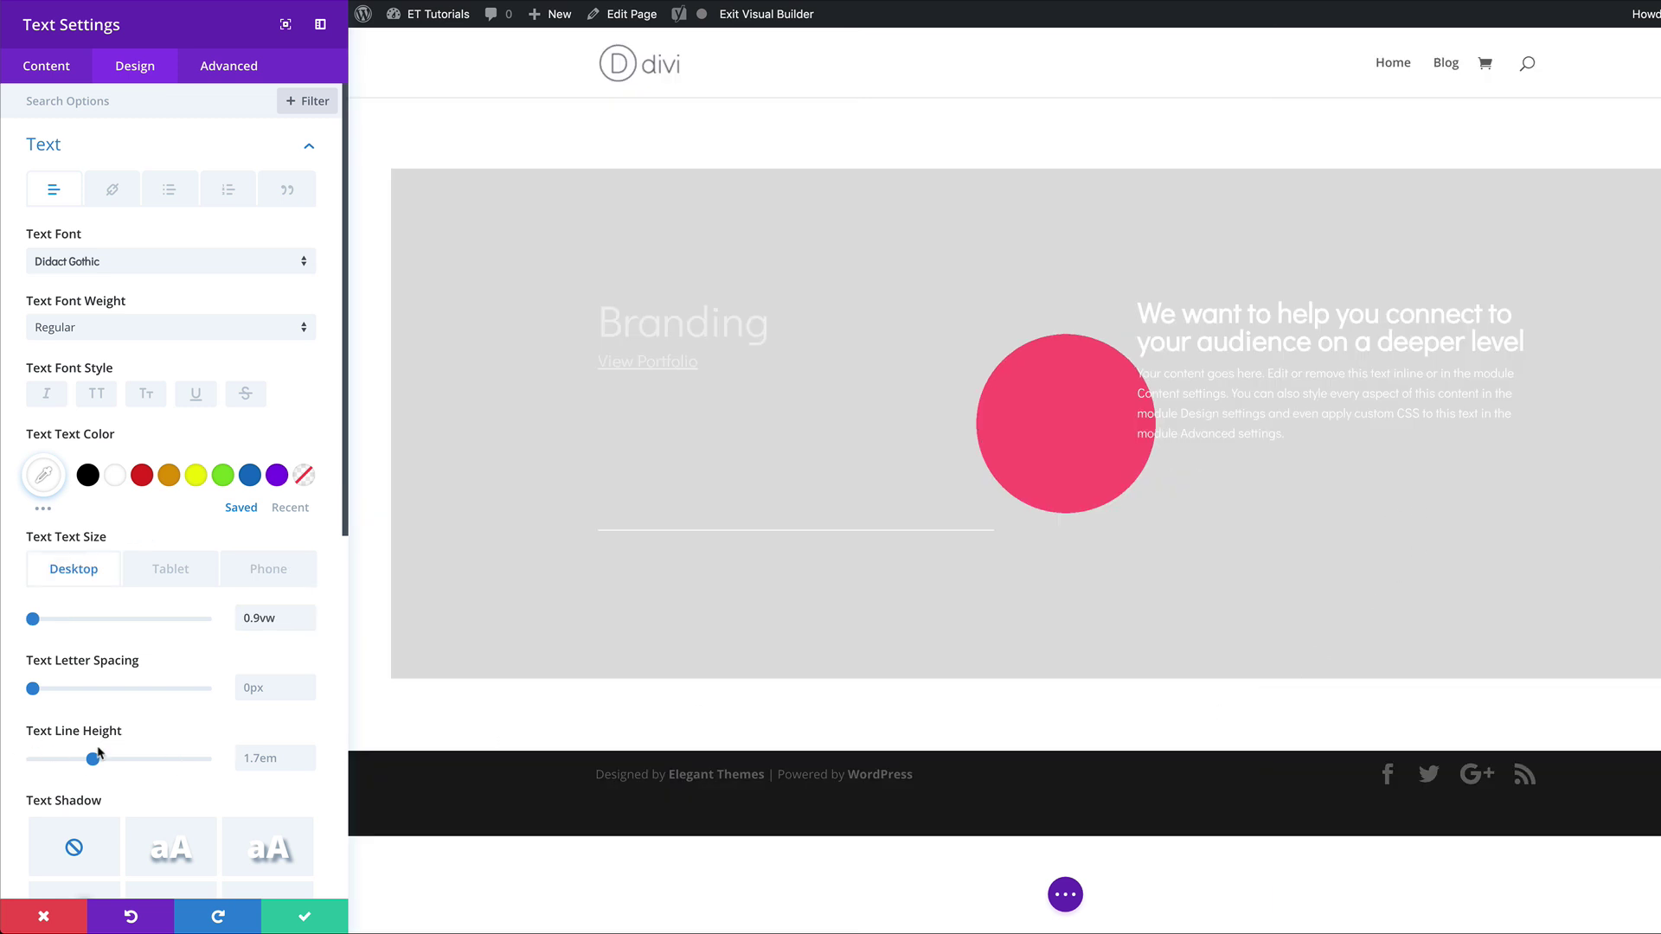
- Set the body text's line height to 2em
{"action": "left_click", "coordinate": [260, 758]}
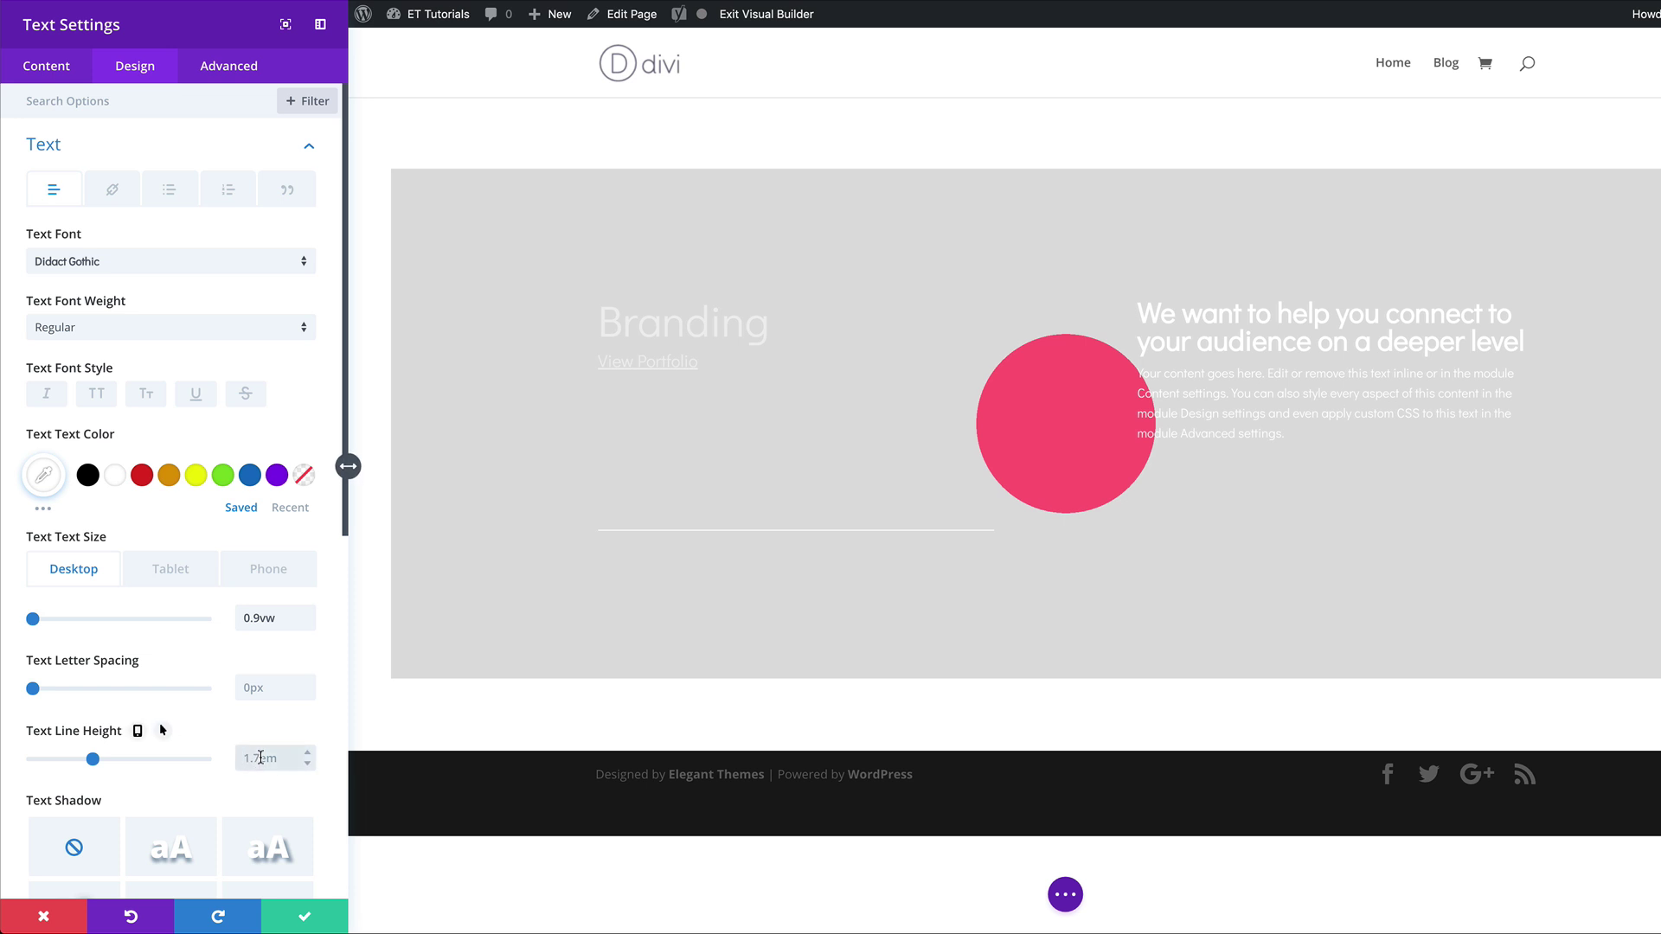
{"action": "double_click", "coordinate": [261, 758]}
{"action": "type", "text": "2em"}
{"action": "key", "text": "Return"}
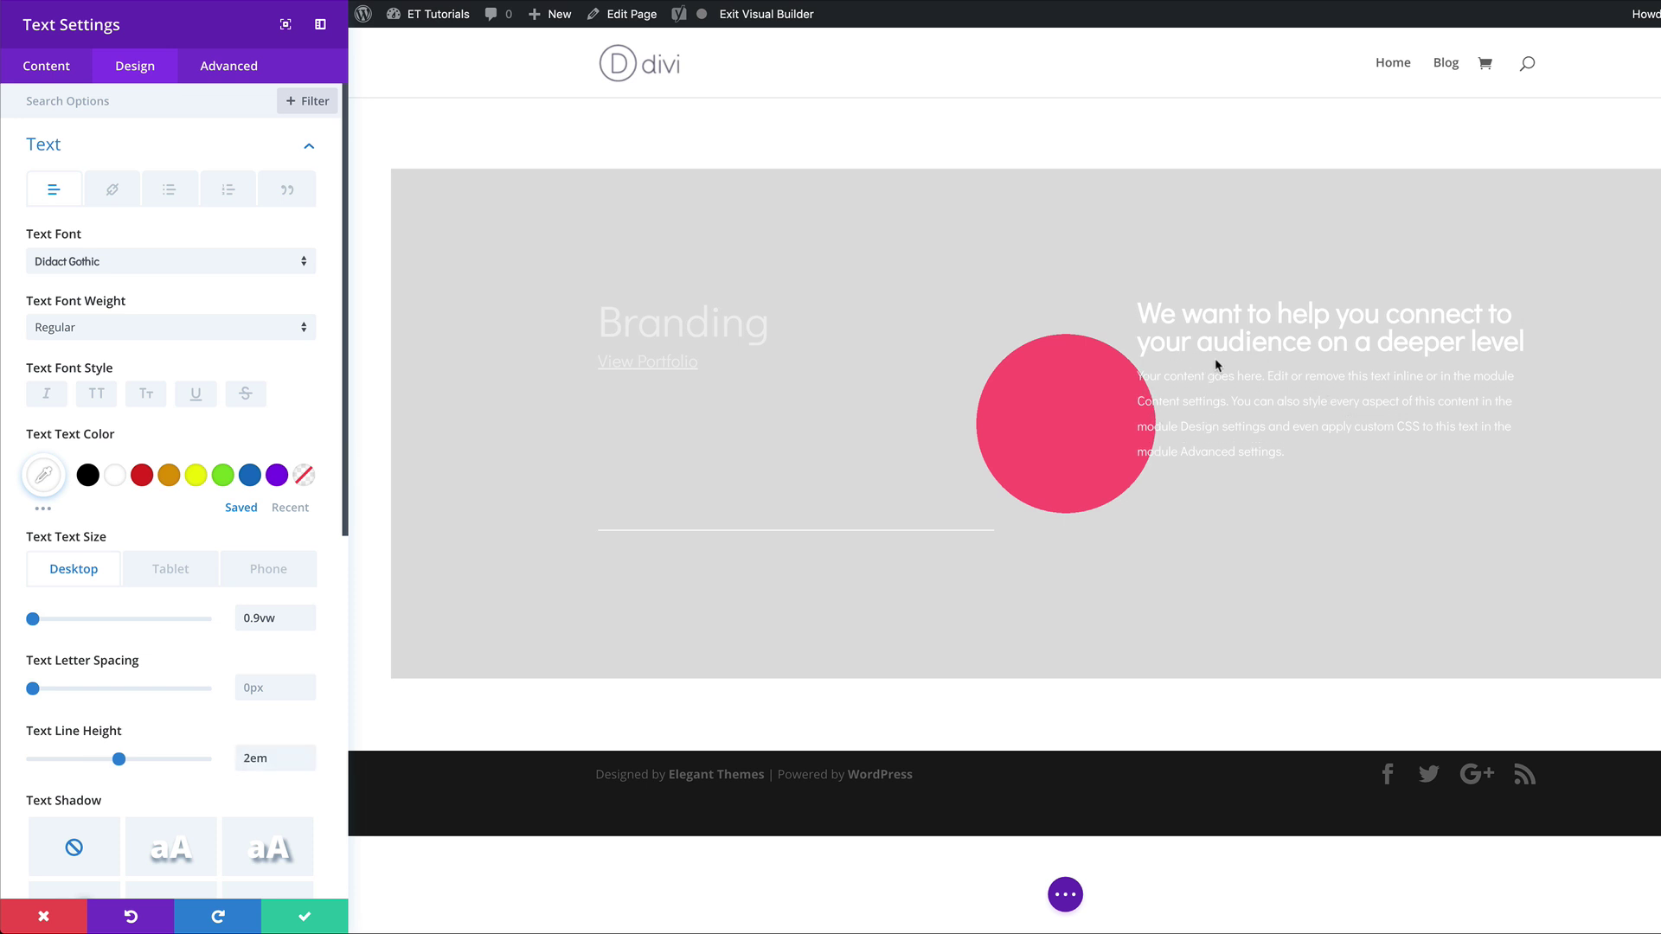
- Set the body text module's custom margin to 2vw top and 15vw right, and save the module settings
{"action": "scroll", "coordinate": [183, 766], "scroll_direction": "down", "scroll_amount": 8}
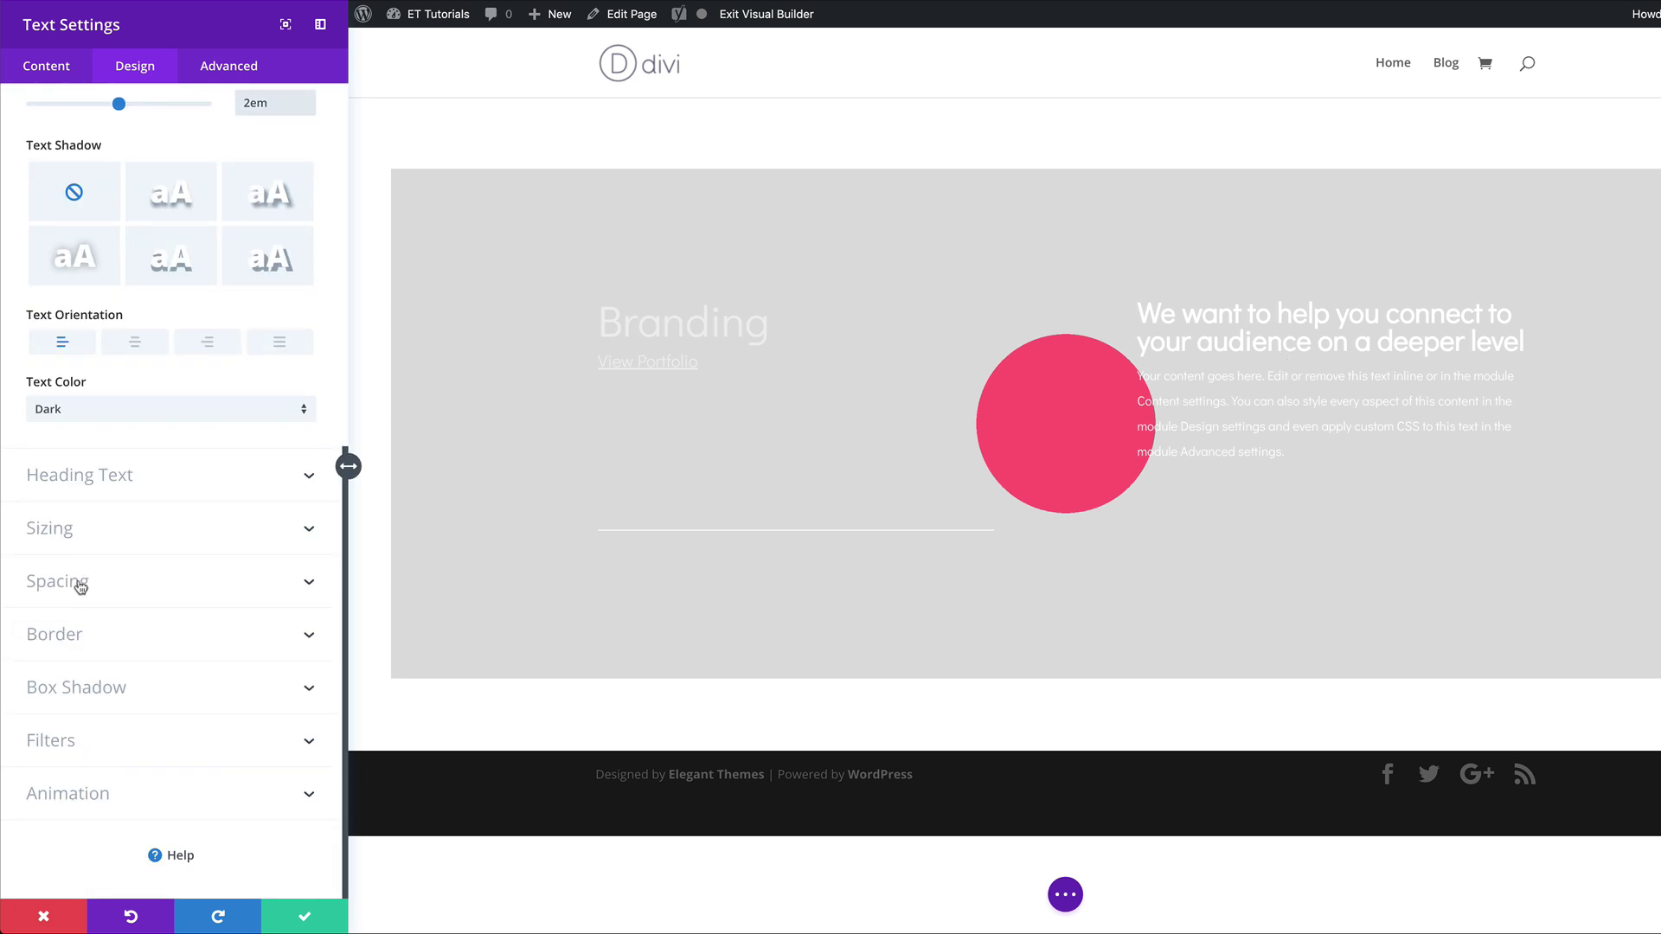
{"action": "left_click", "coordinate": [76, 583]}
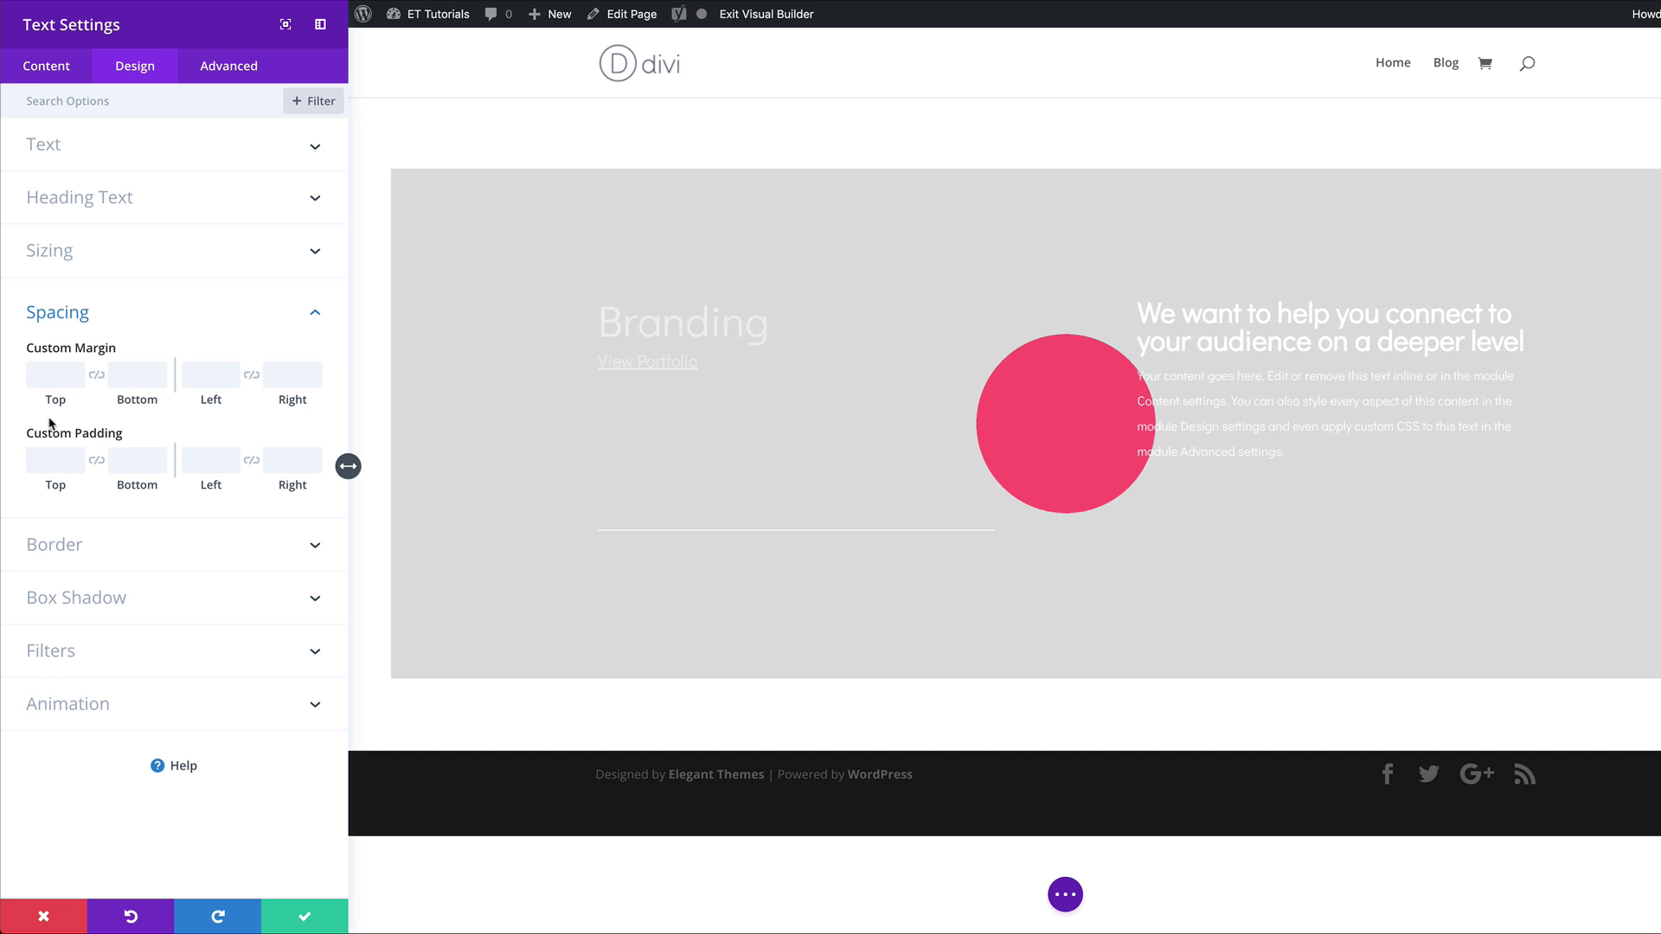
{"action": "left_click", "coordinate": [56, 379]}
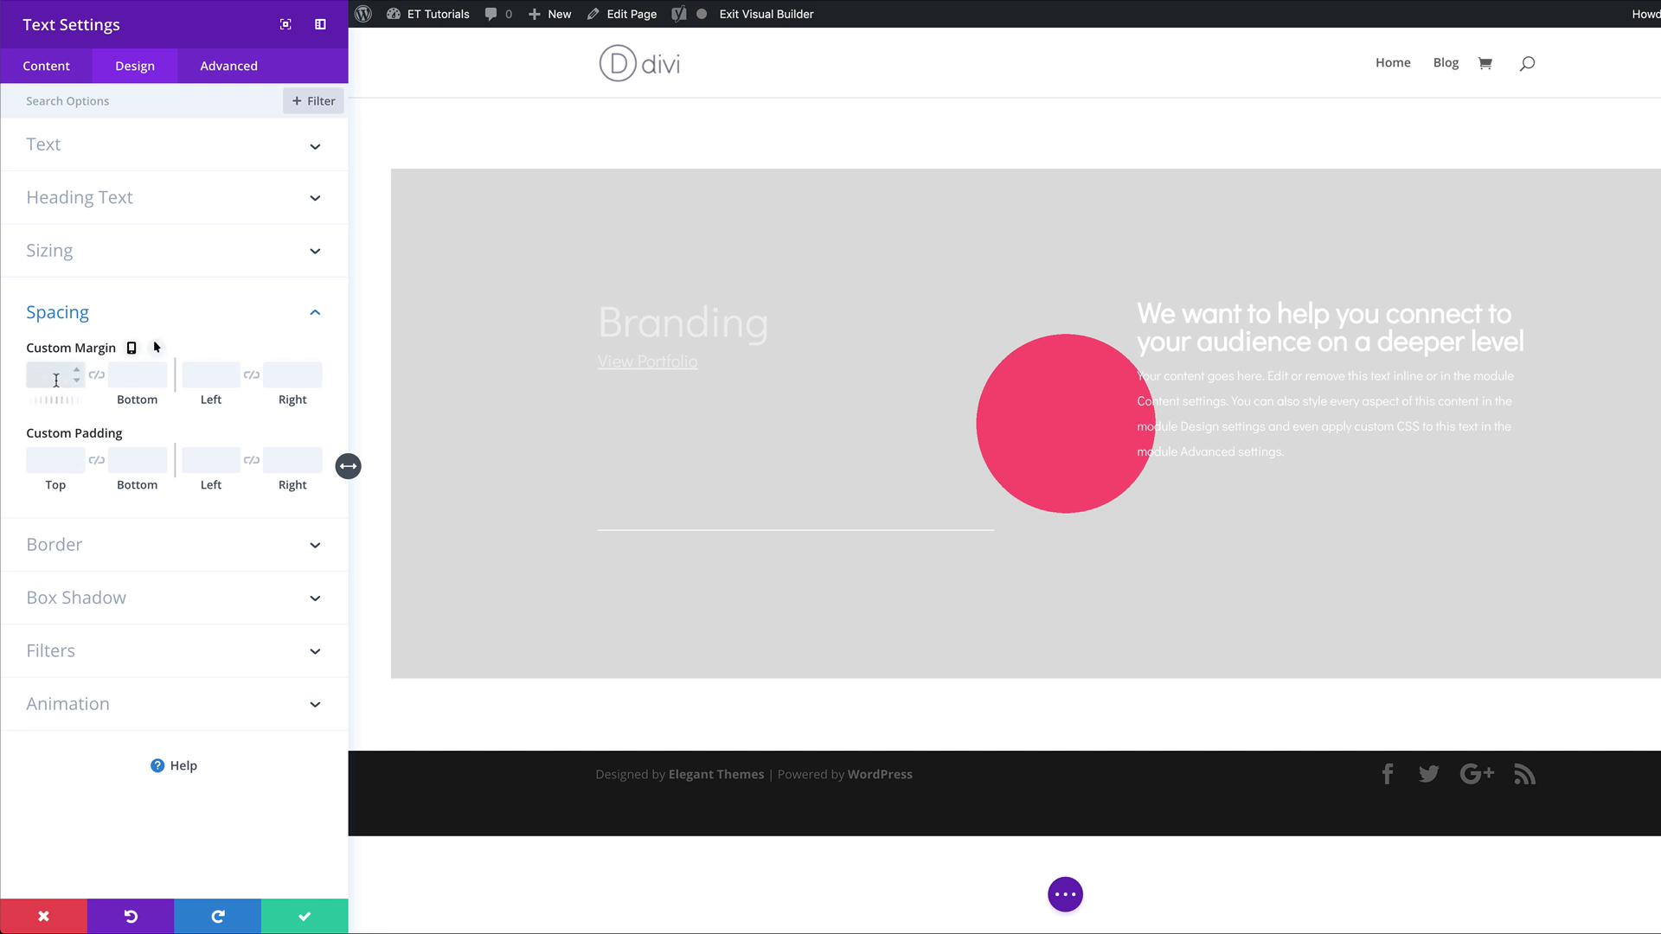
{"action": "type", "text": "2vw"}
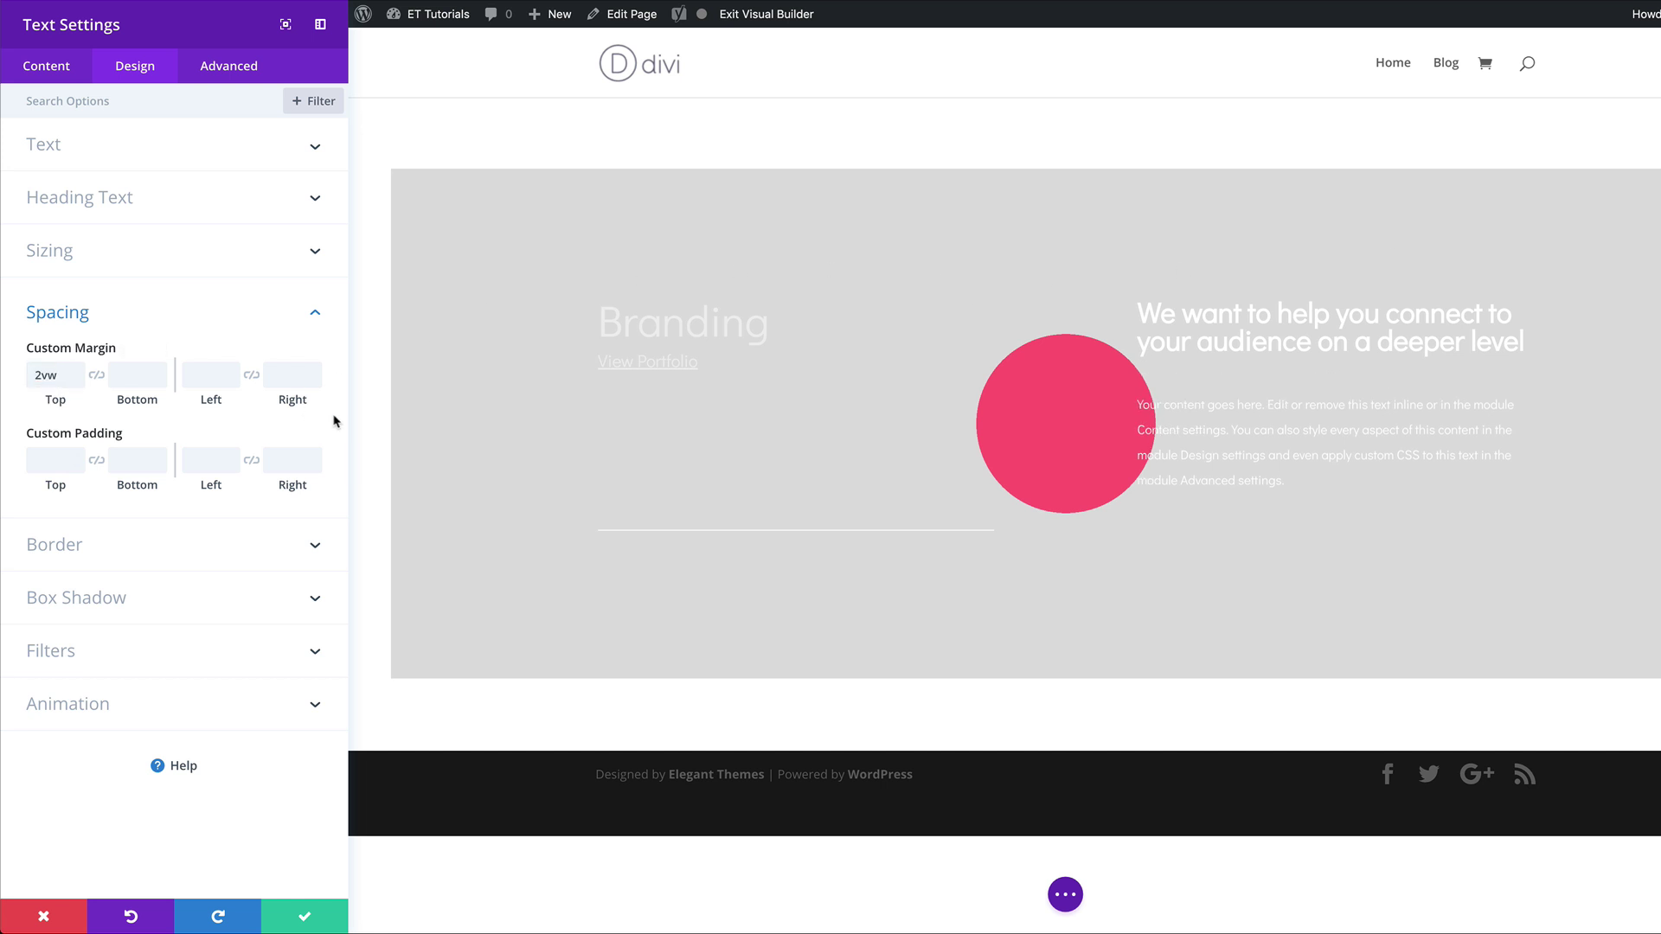
{"action": "left_click", "coordinate": [294, 376]}
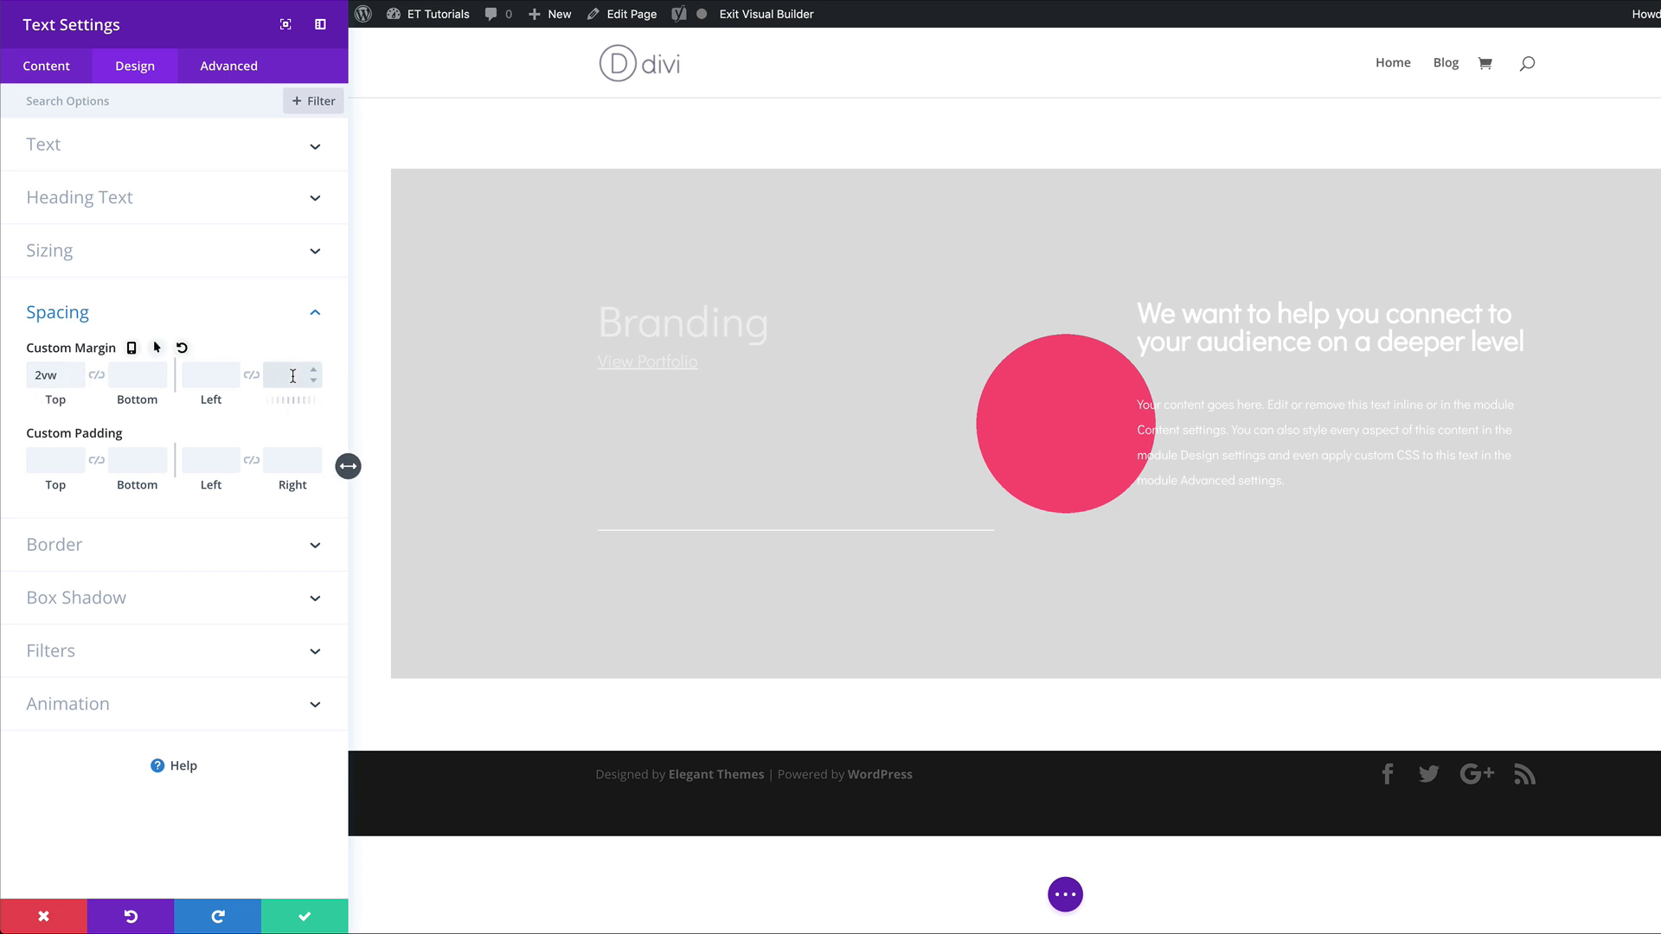
{"action": "type", "text": "15vw"}
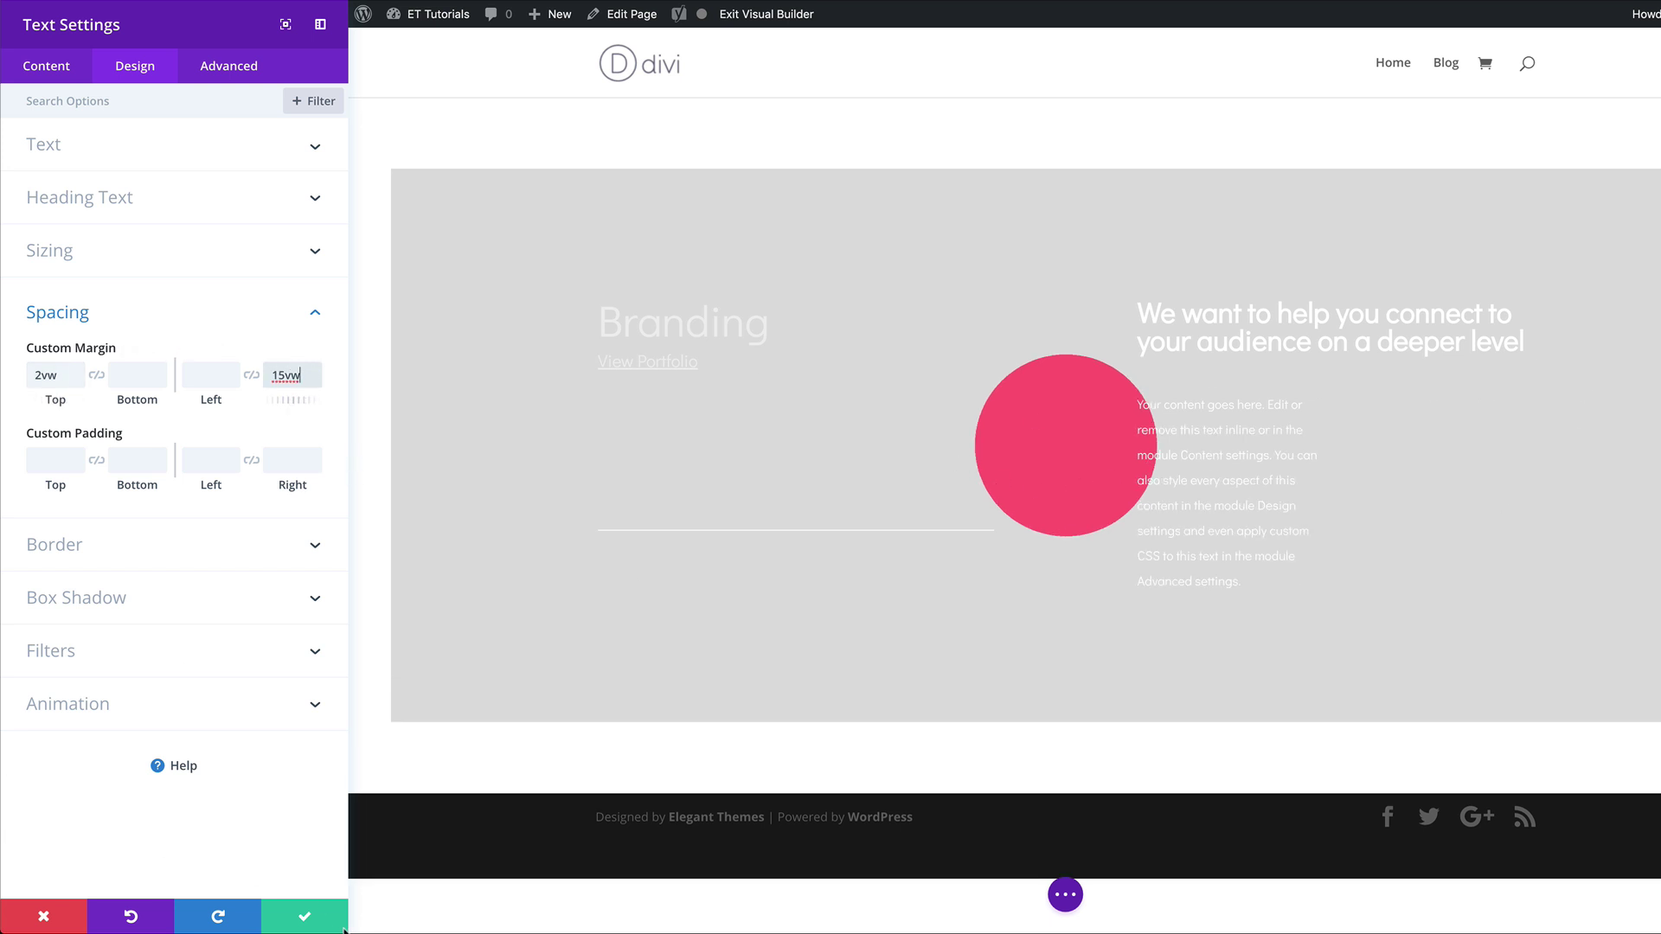
{"action": "left_click", "coordinate": [305, 917]}
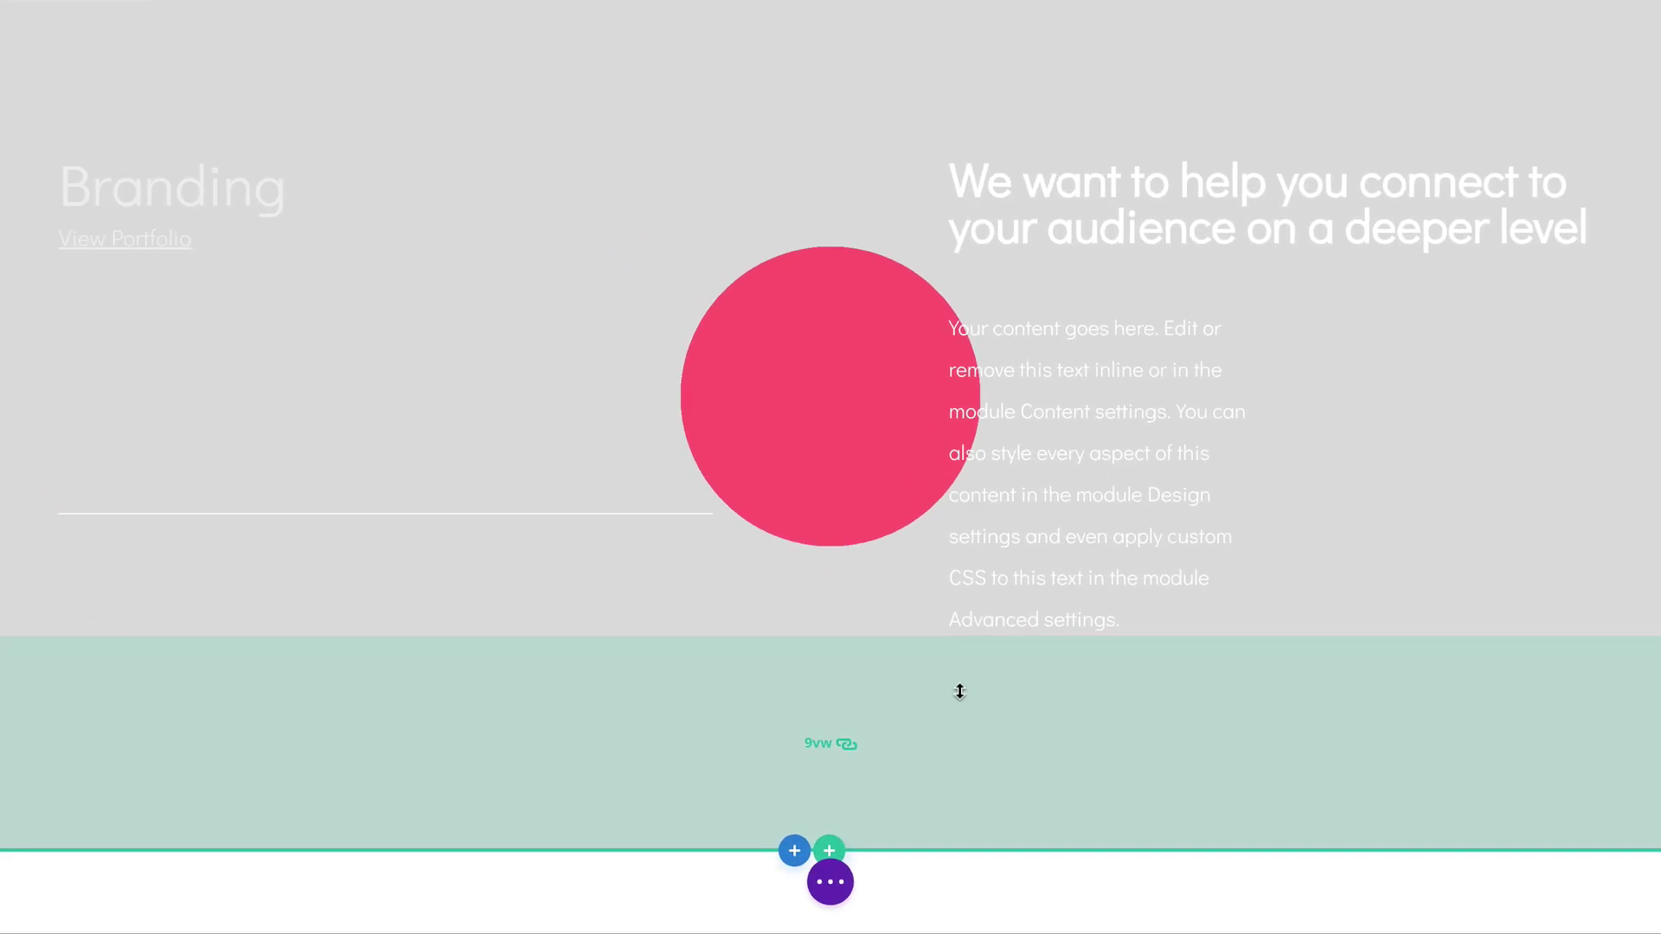
- Add a one-column row below the two-column row without inserting a module
{"action": "left_click", "coordinate": [838, 852]}
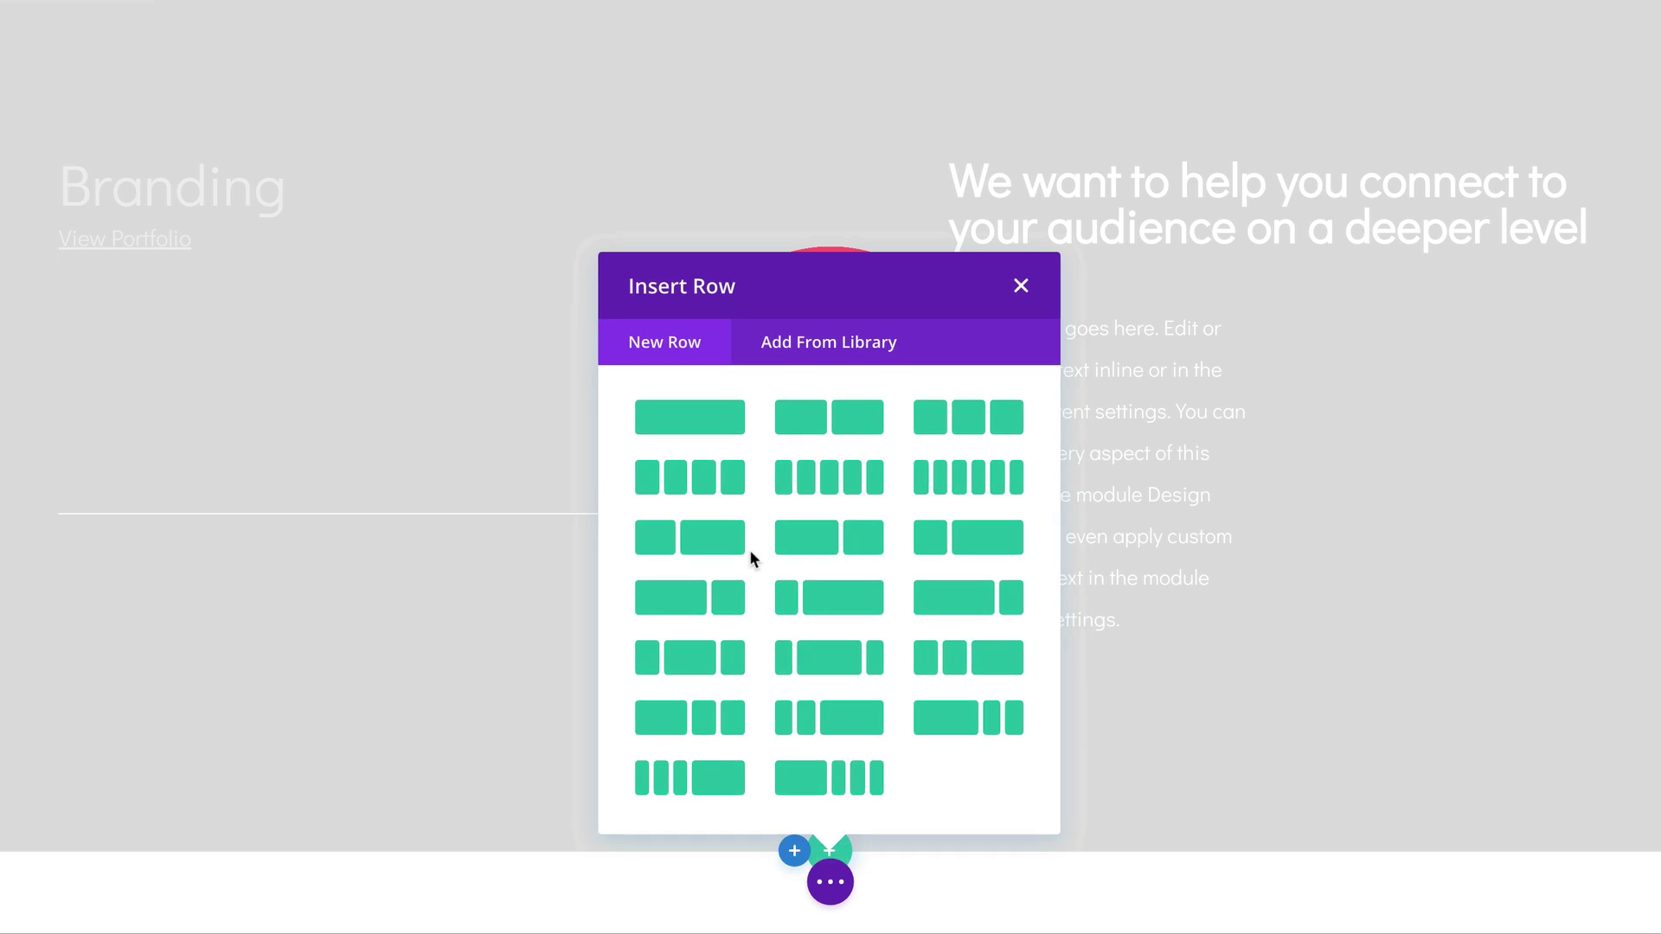
{"action": "left_click", "coordinate": [727, 424]}
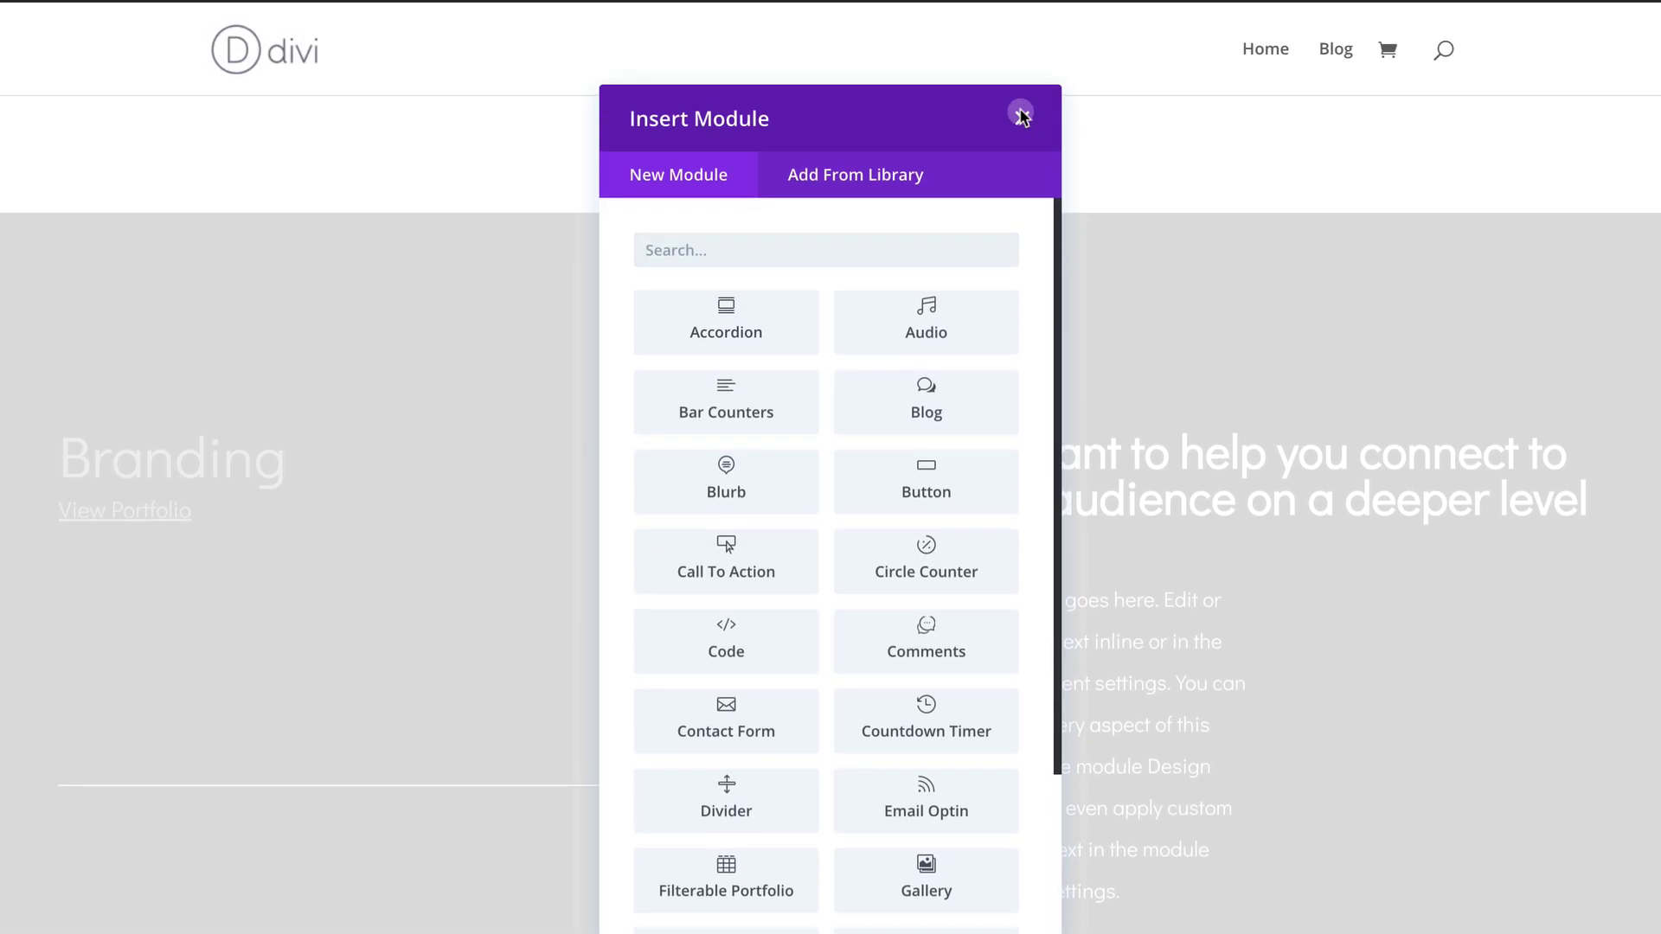
{"action": "left_click", "coordinate": [1021, 115]}
{"action": "scroll", "coordinate": [463, 874], "scroll_direction": "down", "scroll_amount": 3}
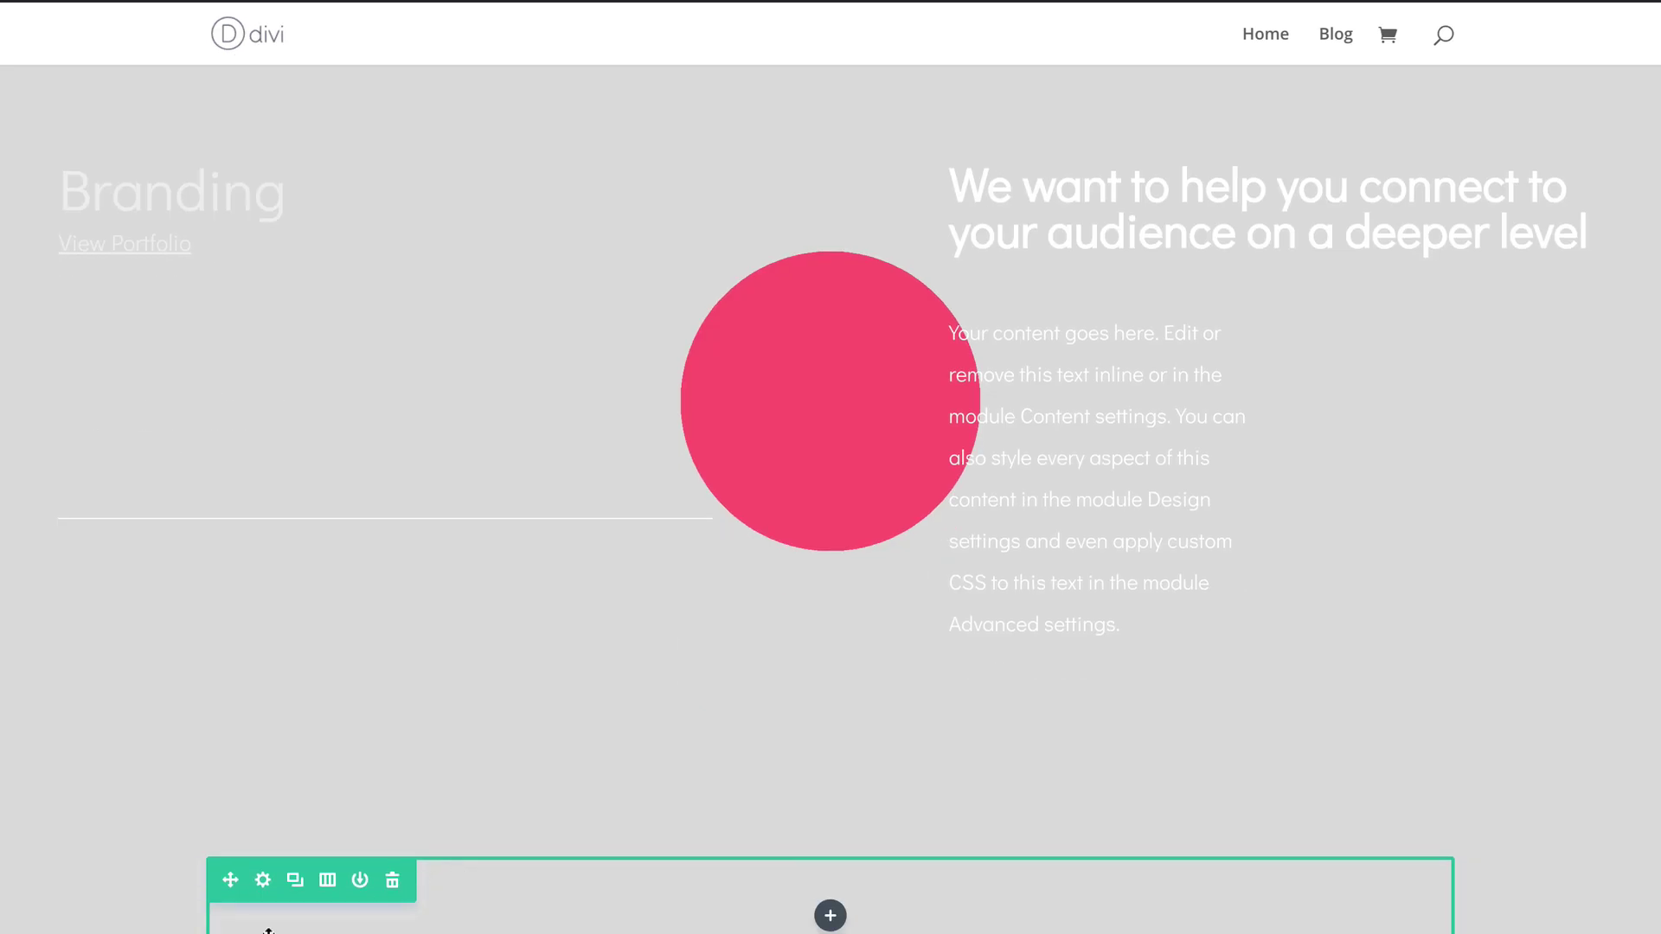
{"action": "scroll", "coordinate": [268, 865], "scroll_direction": "down", "scroll_amount": 3}
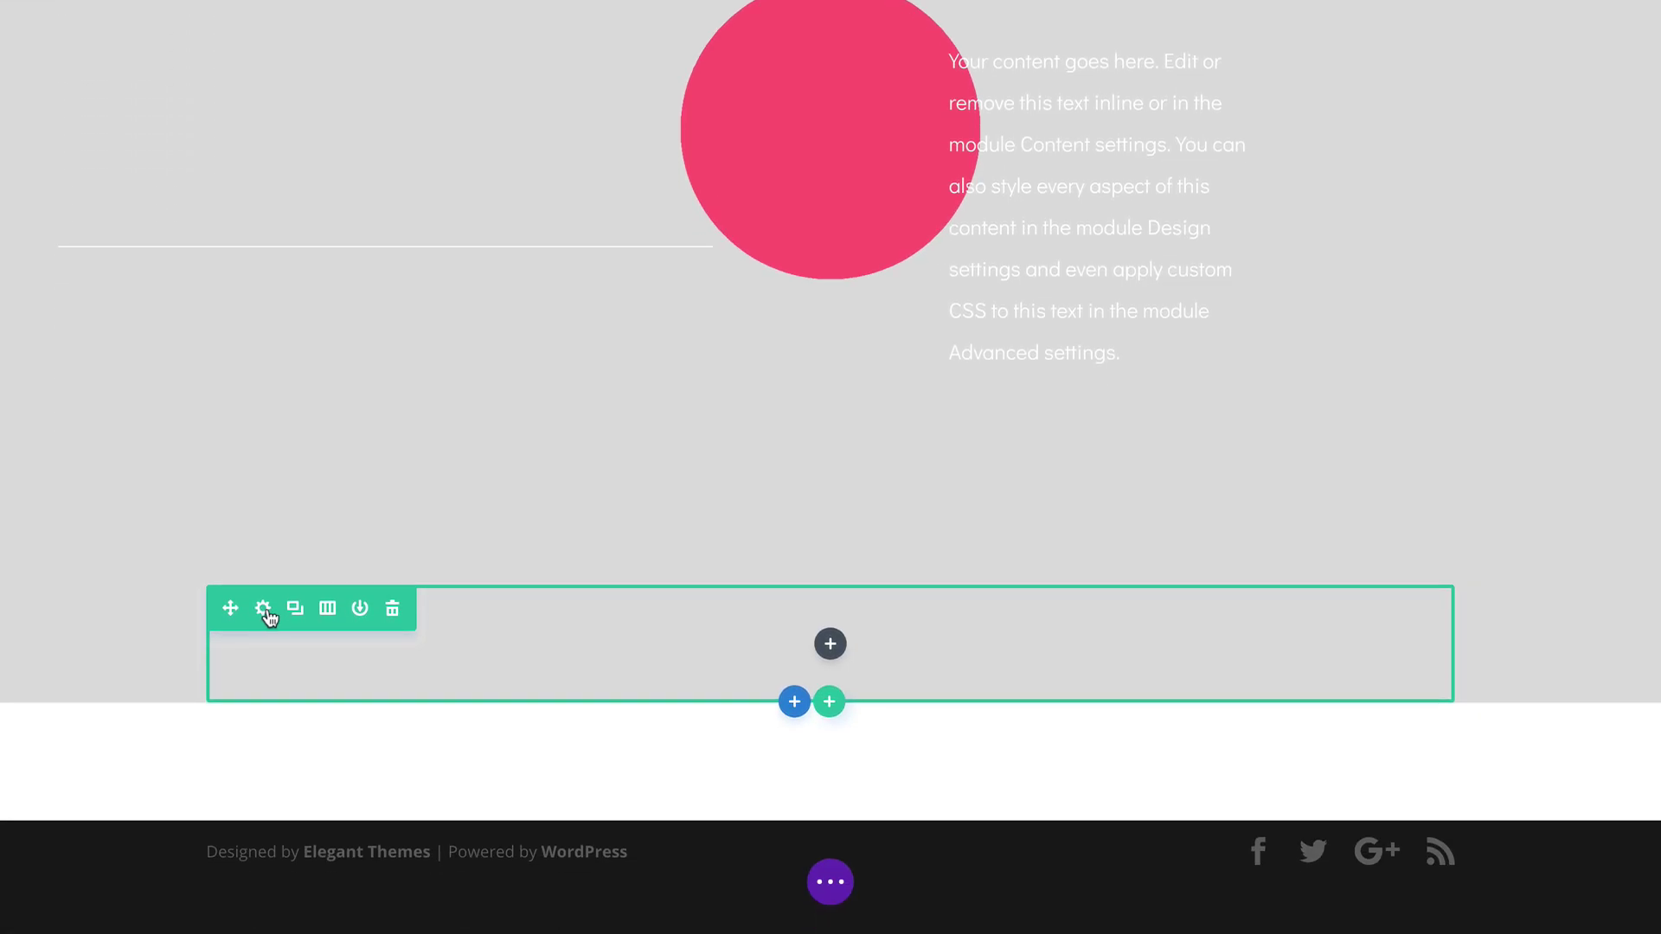
- Make the new row fullwidth and give it a custom gutter width of 1
{"action": "left_click", "coordinate": [263, 608]}
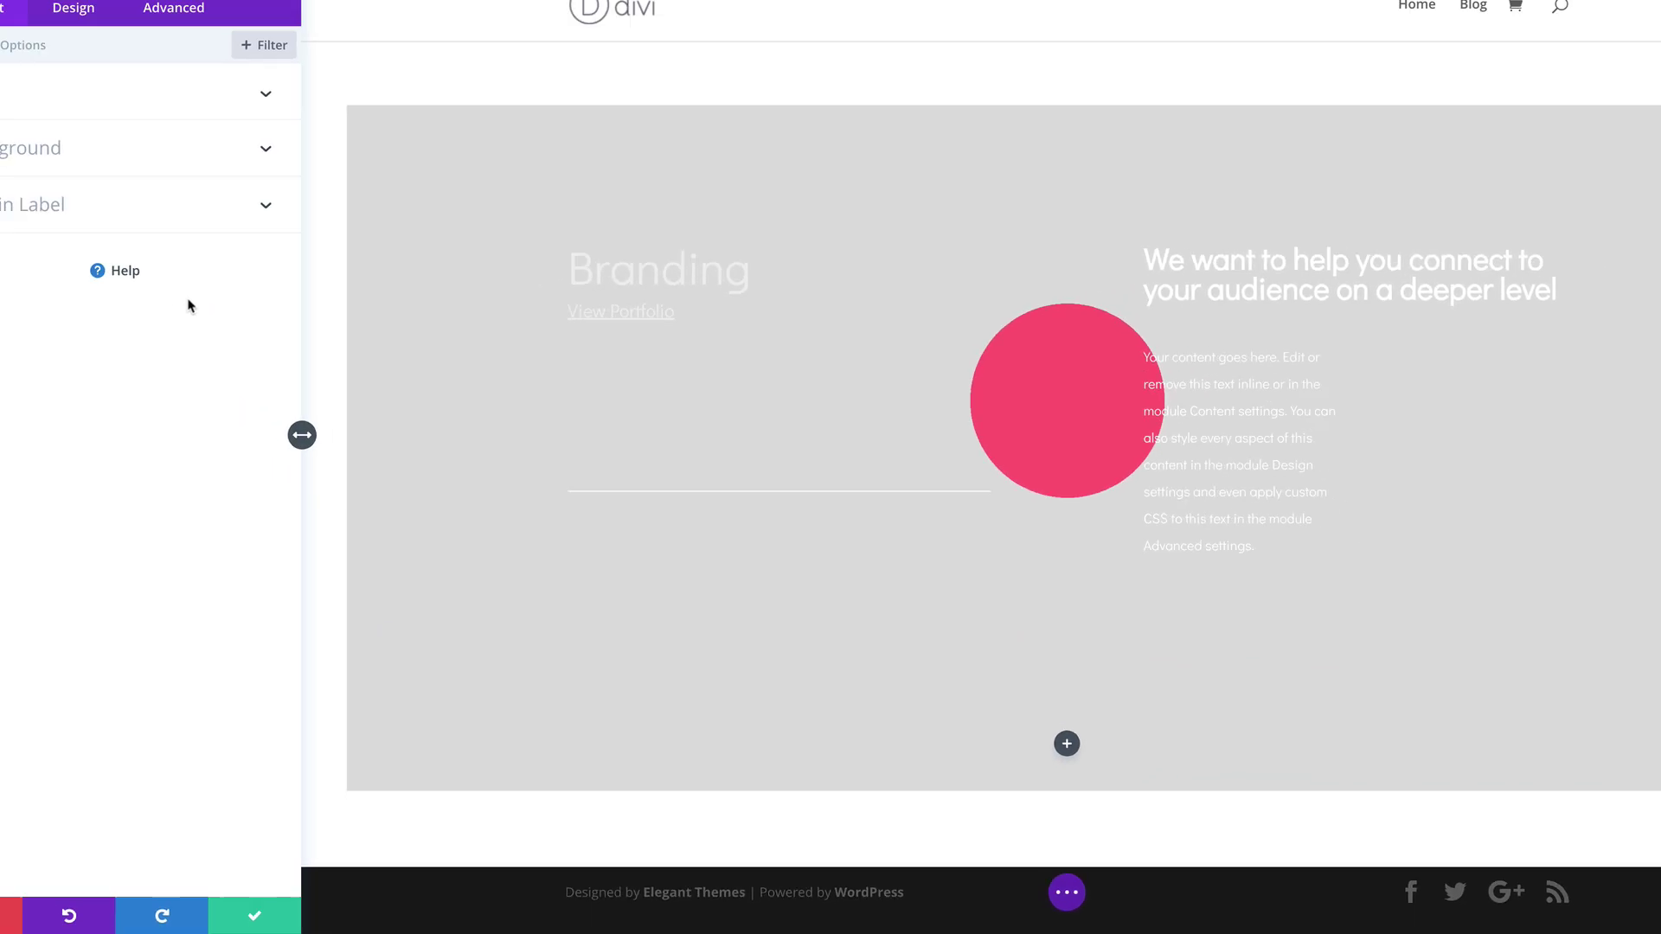
{"action": "left_click", "coordinate": [135, 63]}
{"action": "left_click", "coordinate": [71, 210]}
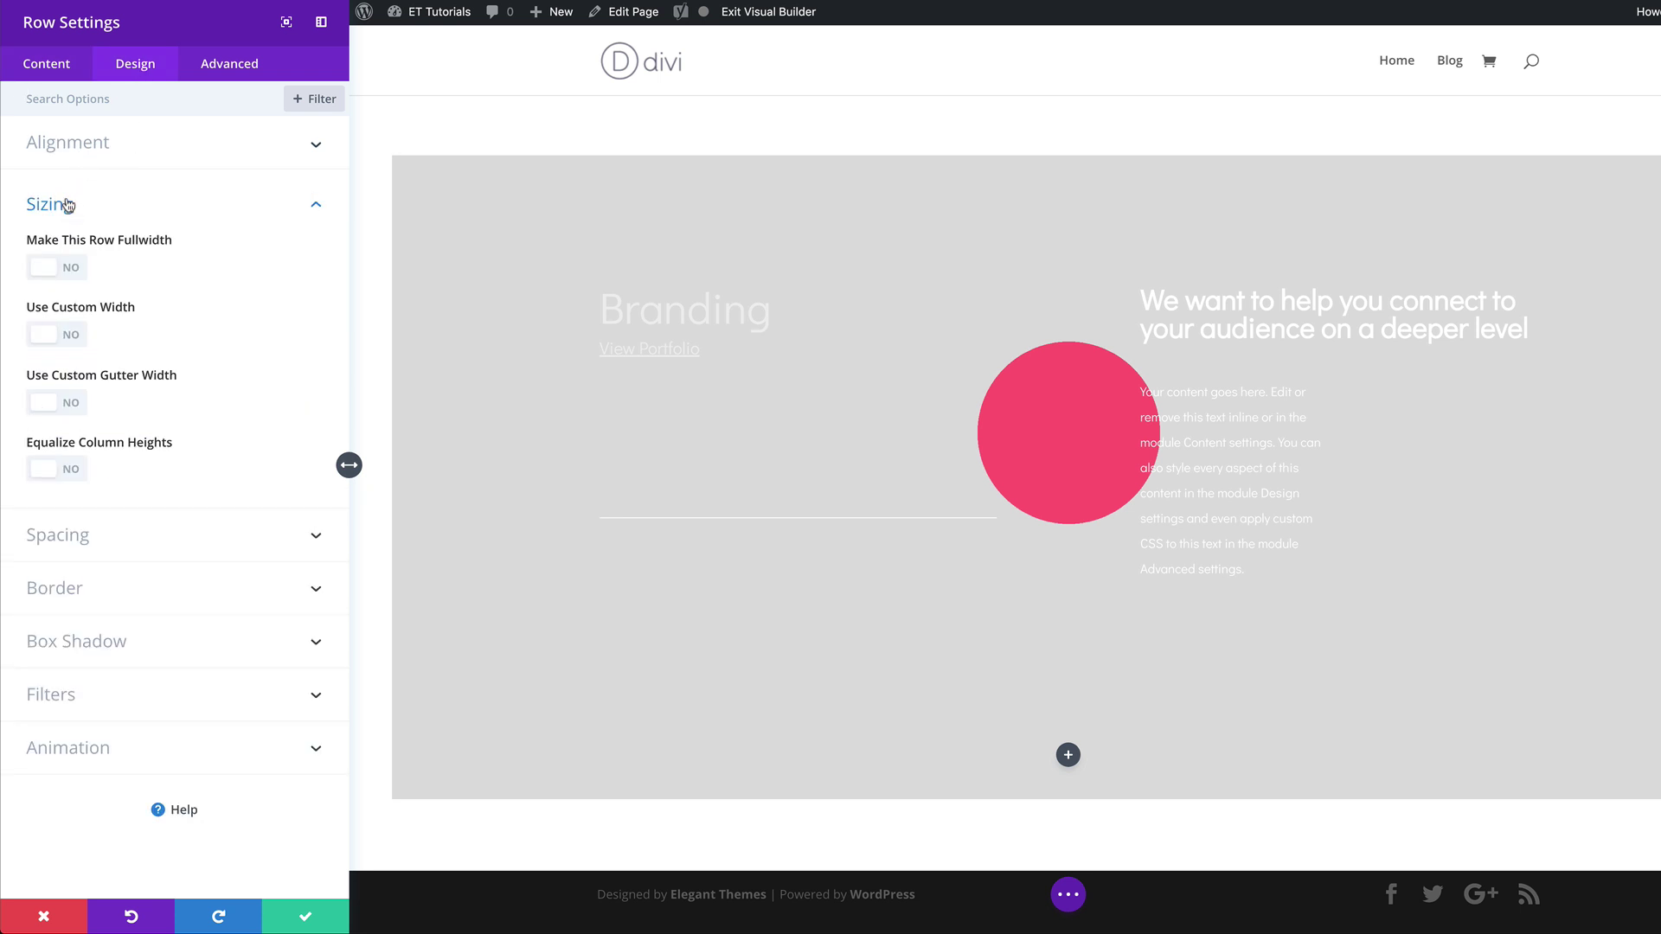
{"action": "left_click", "coordinate": [73, 273]}
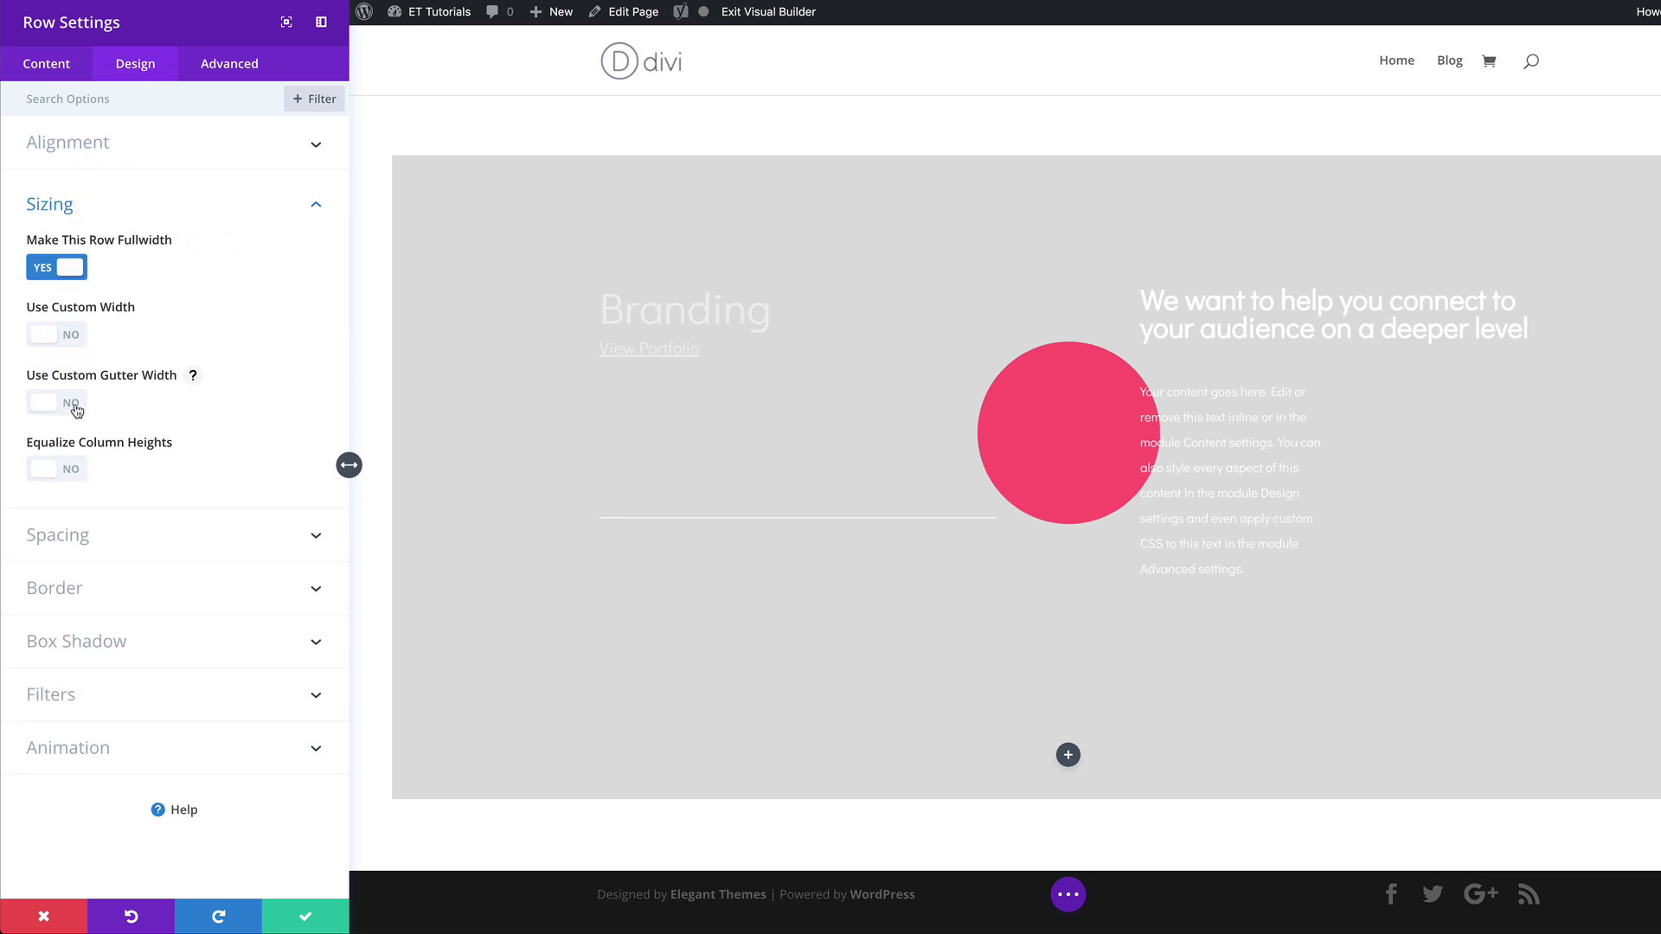
{"action": "left_click", "coordinate": [75, 406]}
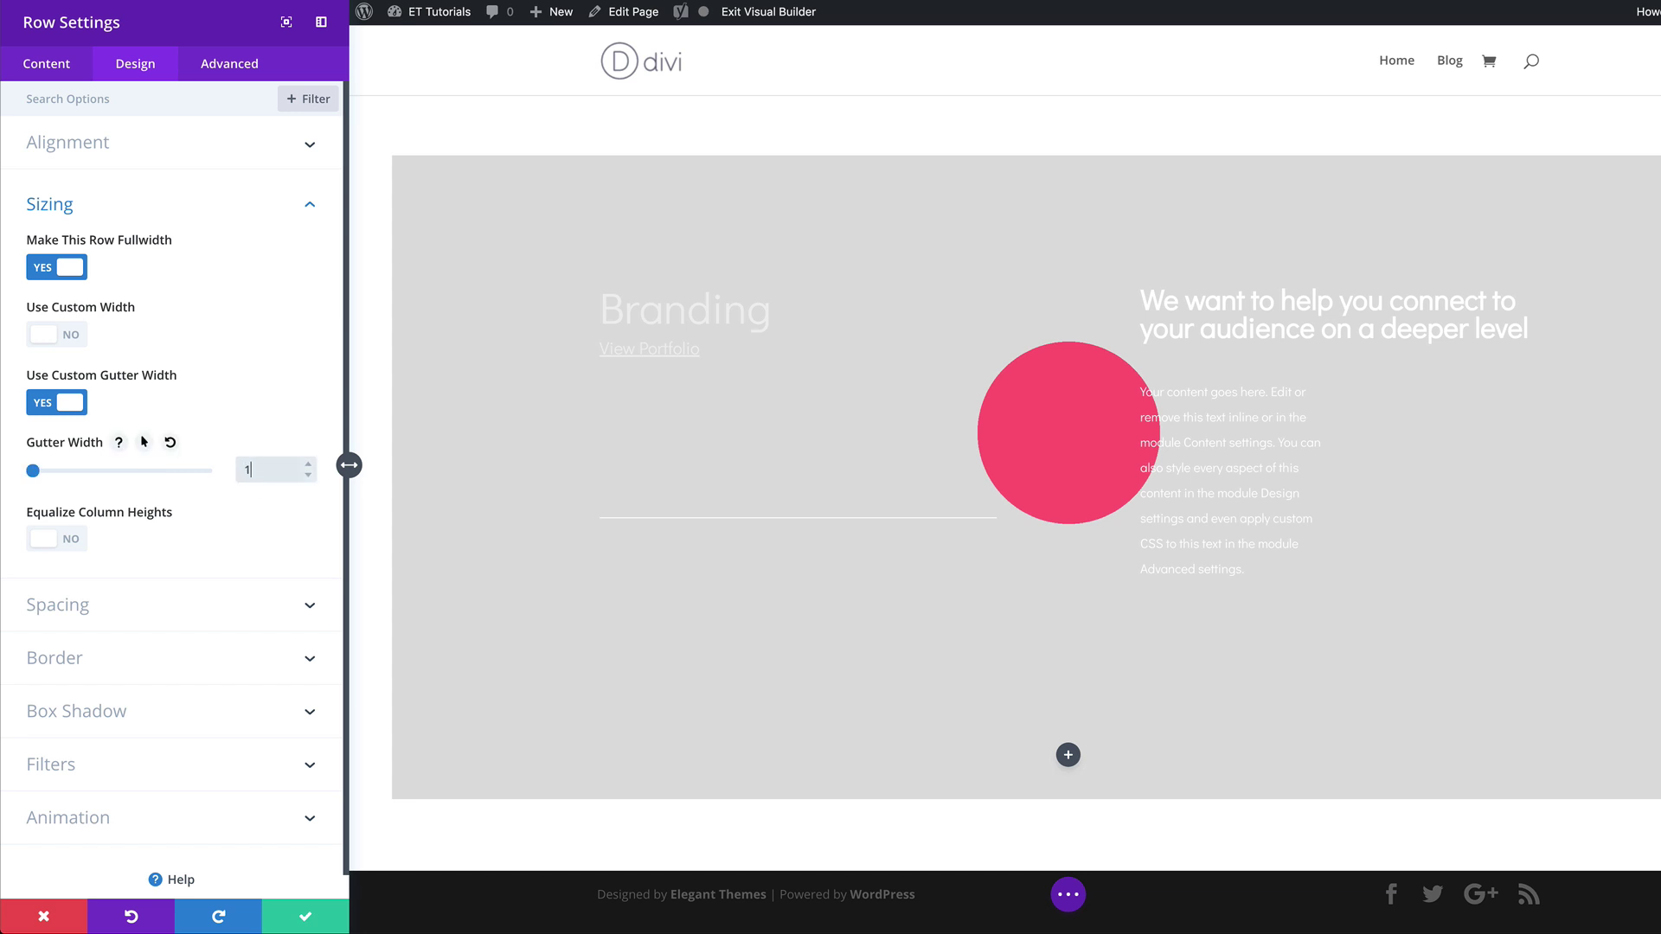
{"action": "left_click", "coordinate": [248, 470]}
- Set the new row's custom top and bottom padding to 0px
{"action": "left_click", "coordinate": [78, 609]}
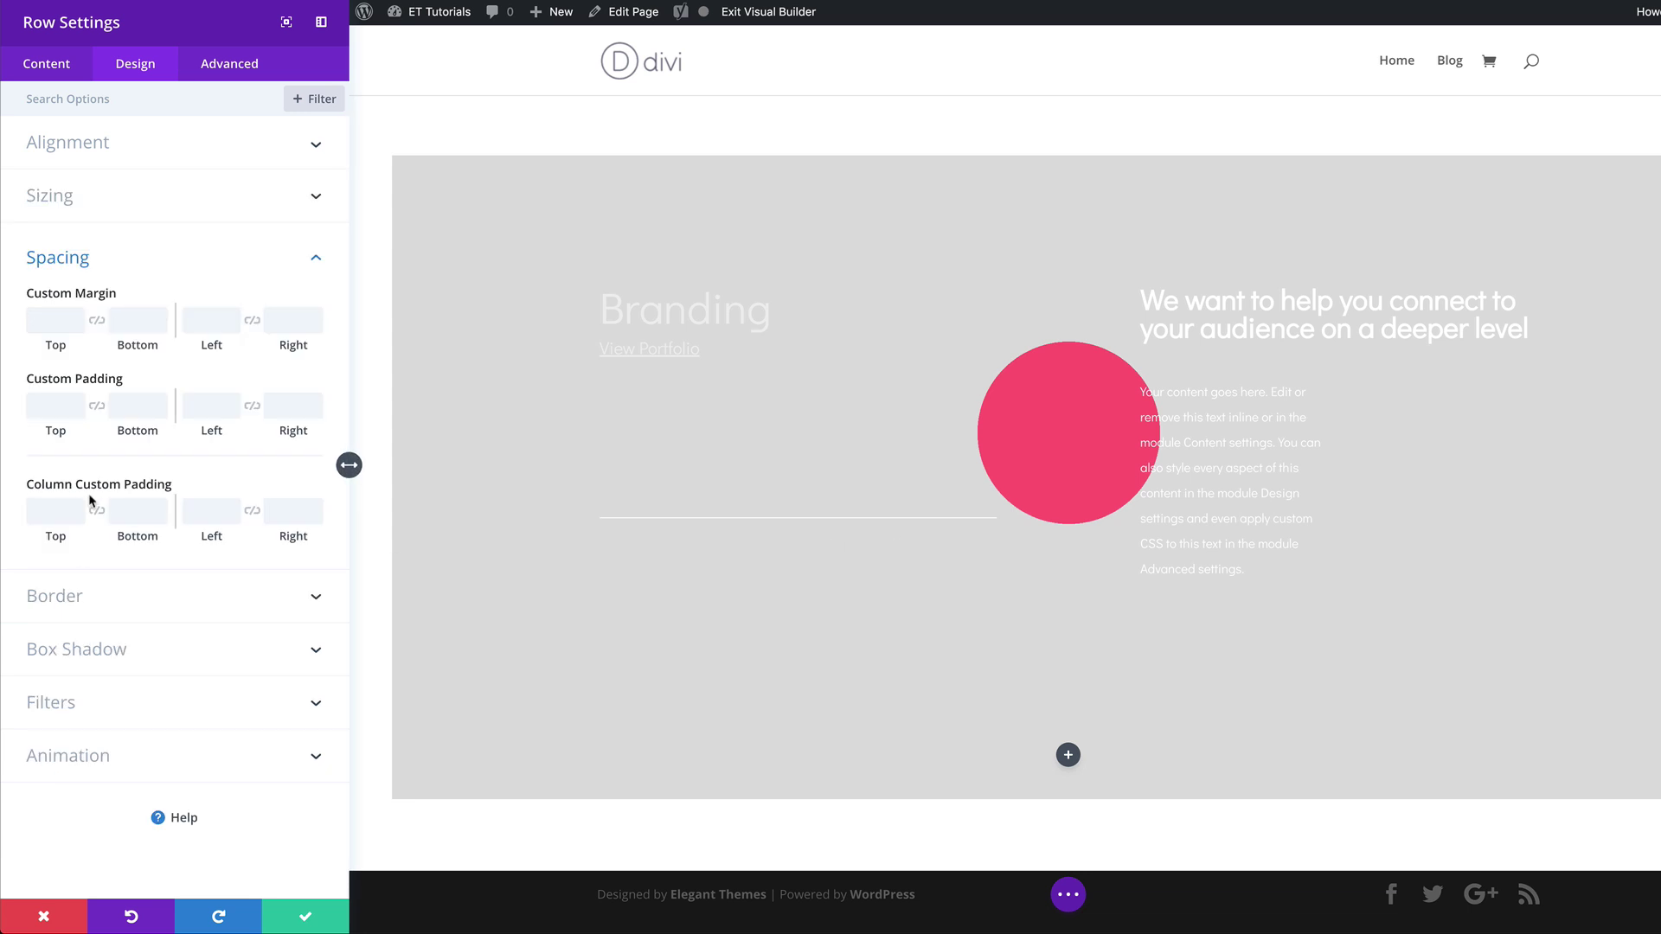
{"action": "left_click", "coordinate": [62, 401]}
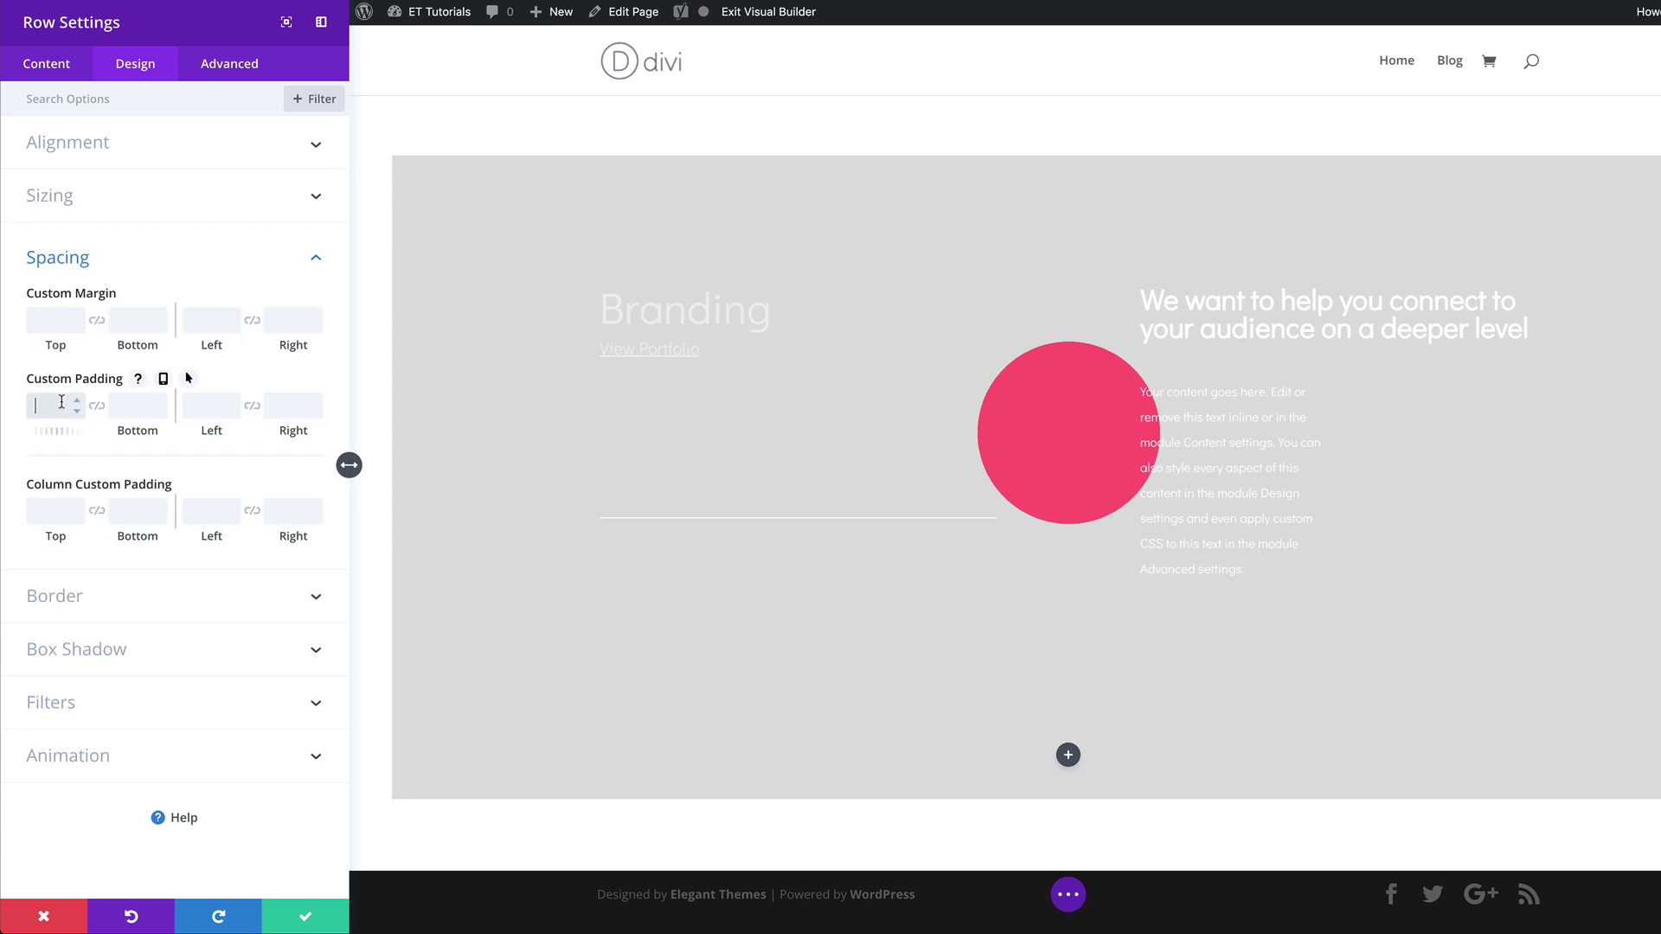
{"action": "type", "text": "0"}
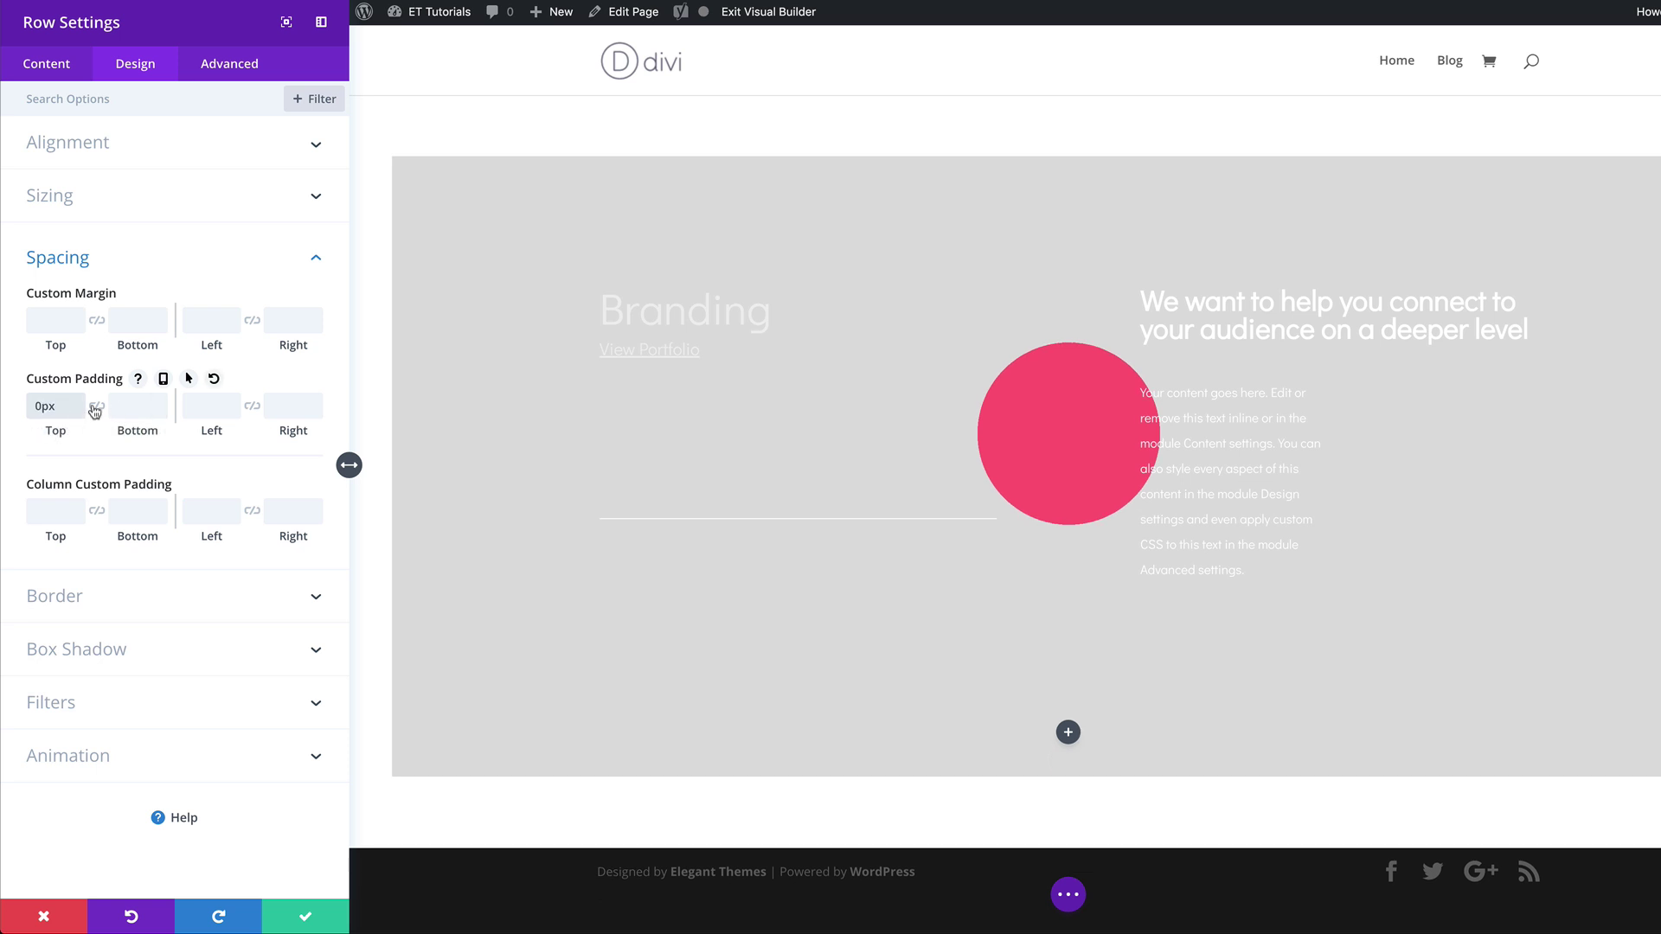
{"action": "left_click", "coordinate": [97, 406]}
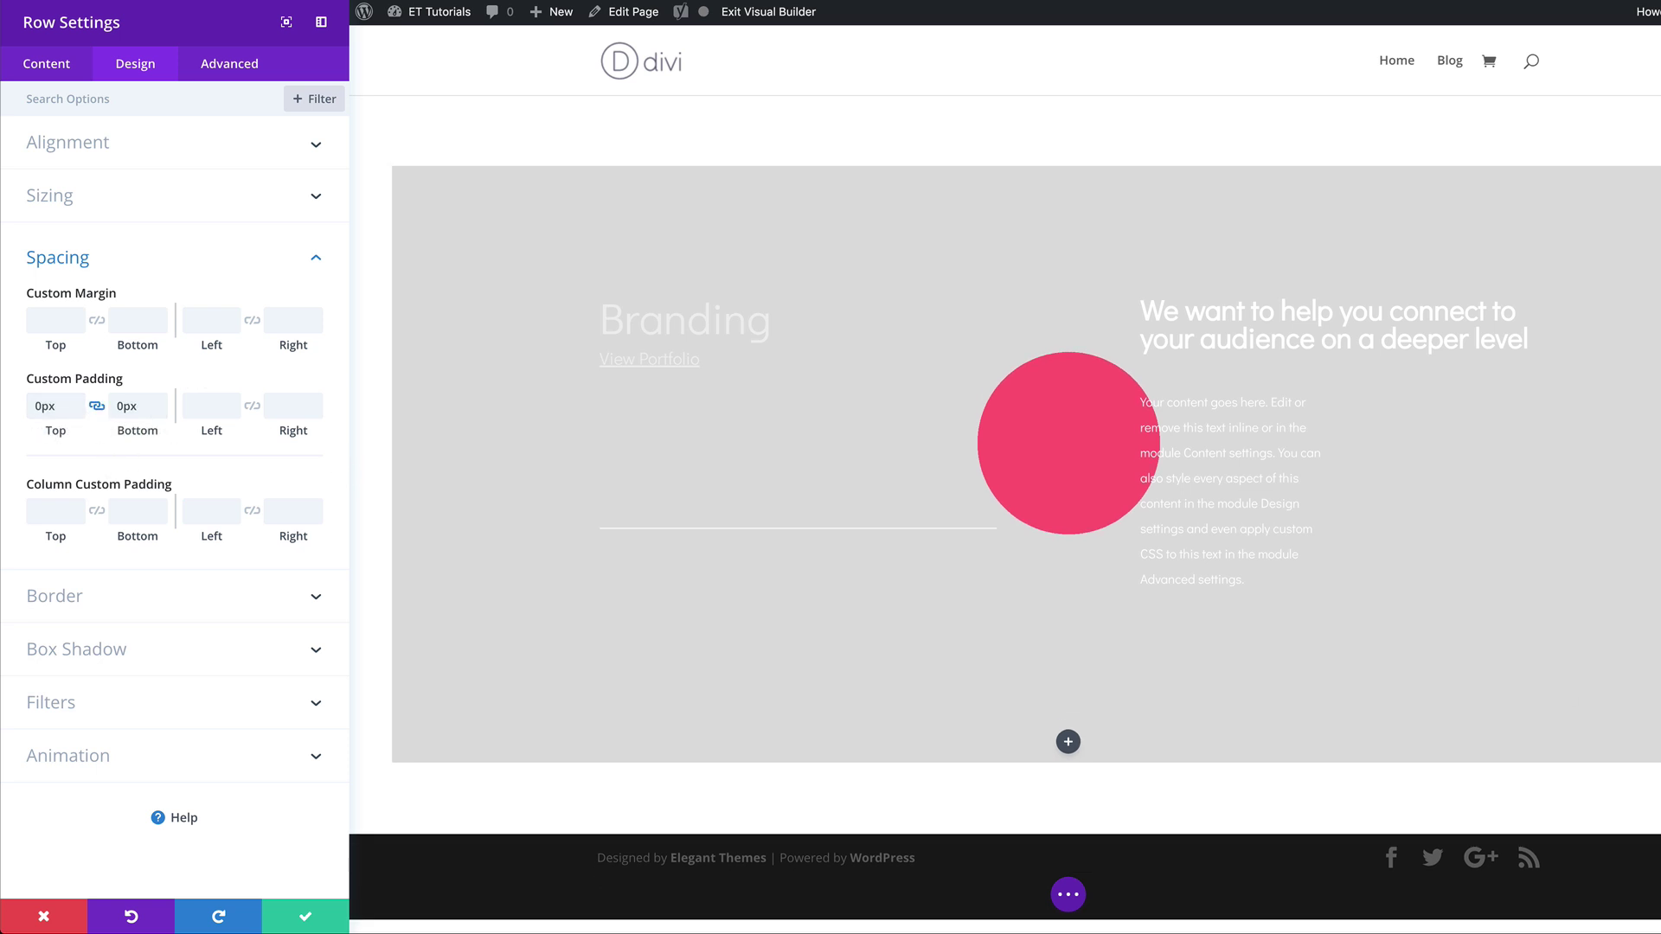
- Disable the new row on phones and save the row settings
{"action": "left_click", "coordinate": [244, 71]}
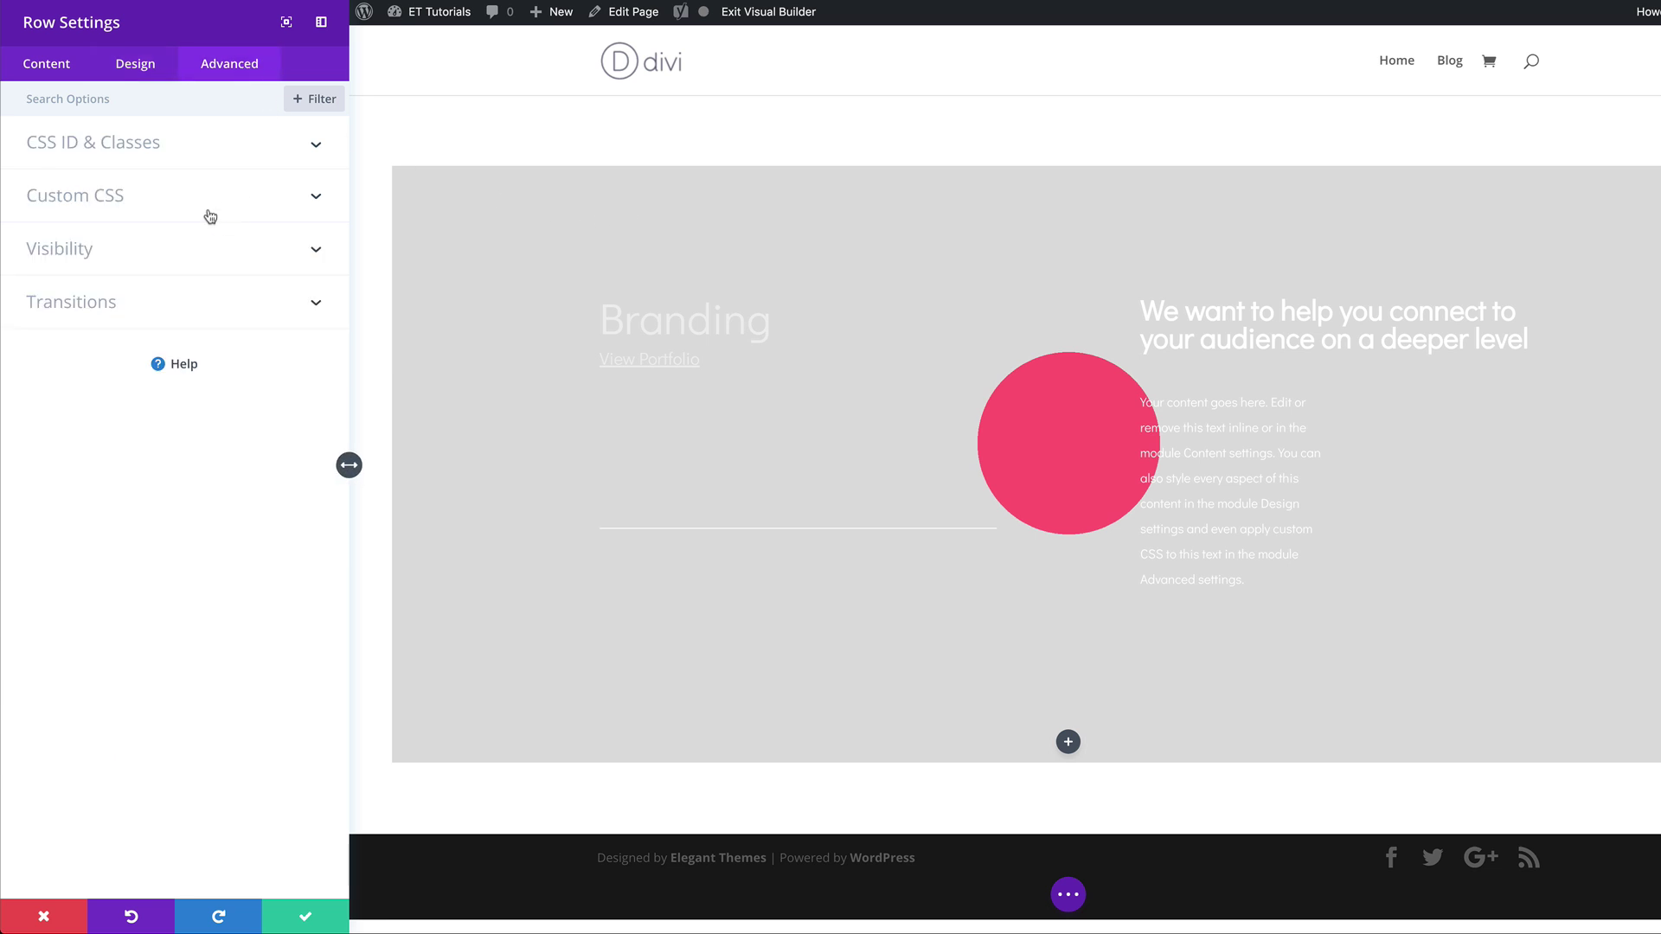
{"action": "left_click", "coordinate": [78, 260]}
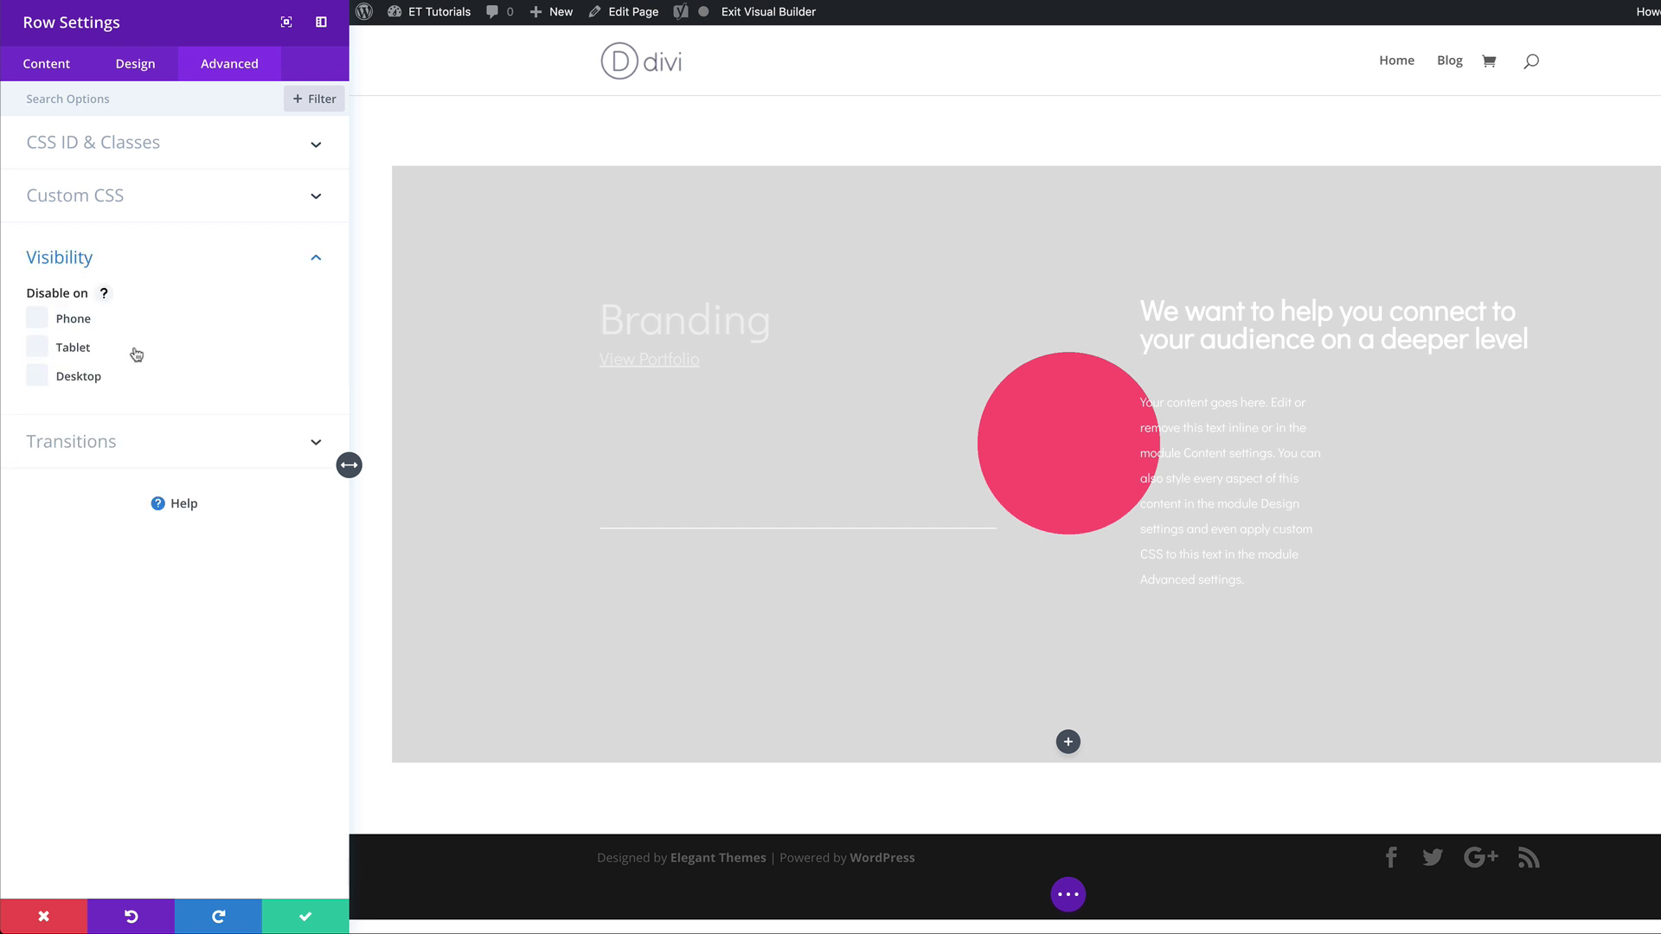
{"action": "left_click", "coordinate": [38, 321]}
{"action": "left_click", "coordinate": [312, 917]}
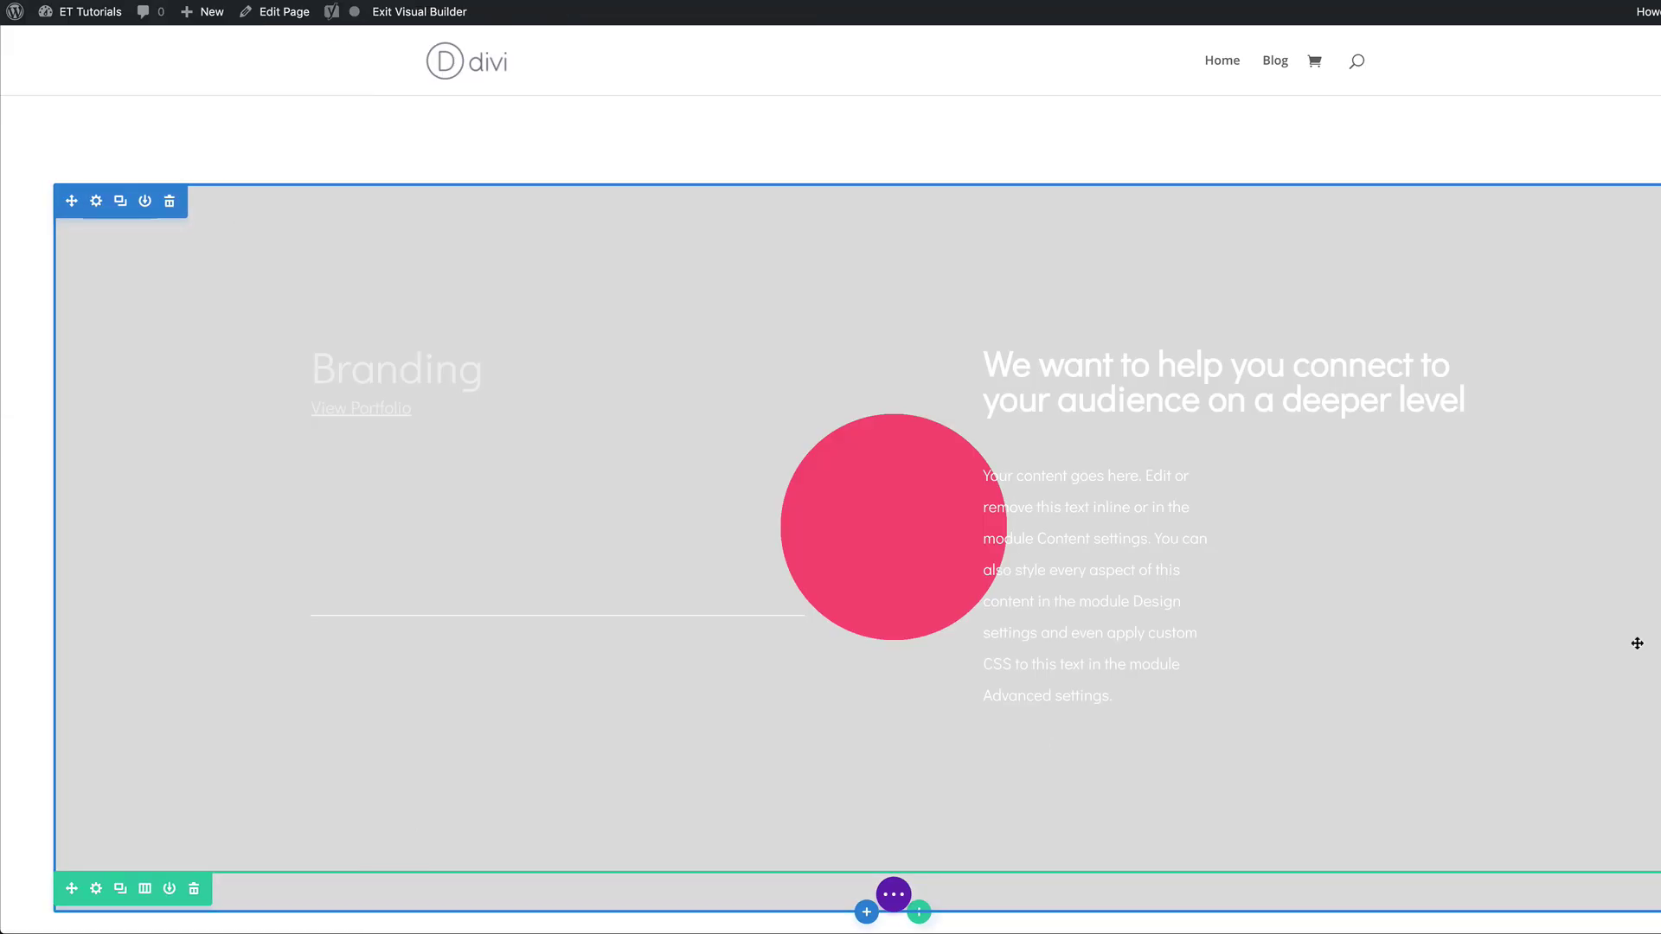
- Copy the Branding text module into the new row and stop disabling the copy on desktop
{"action": "scroll", "coordinate": [1637, 643], "scroll_direction": "down", "scroll_amount": 2}
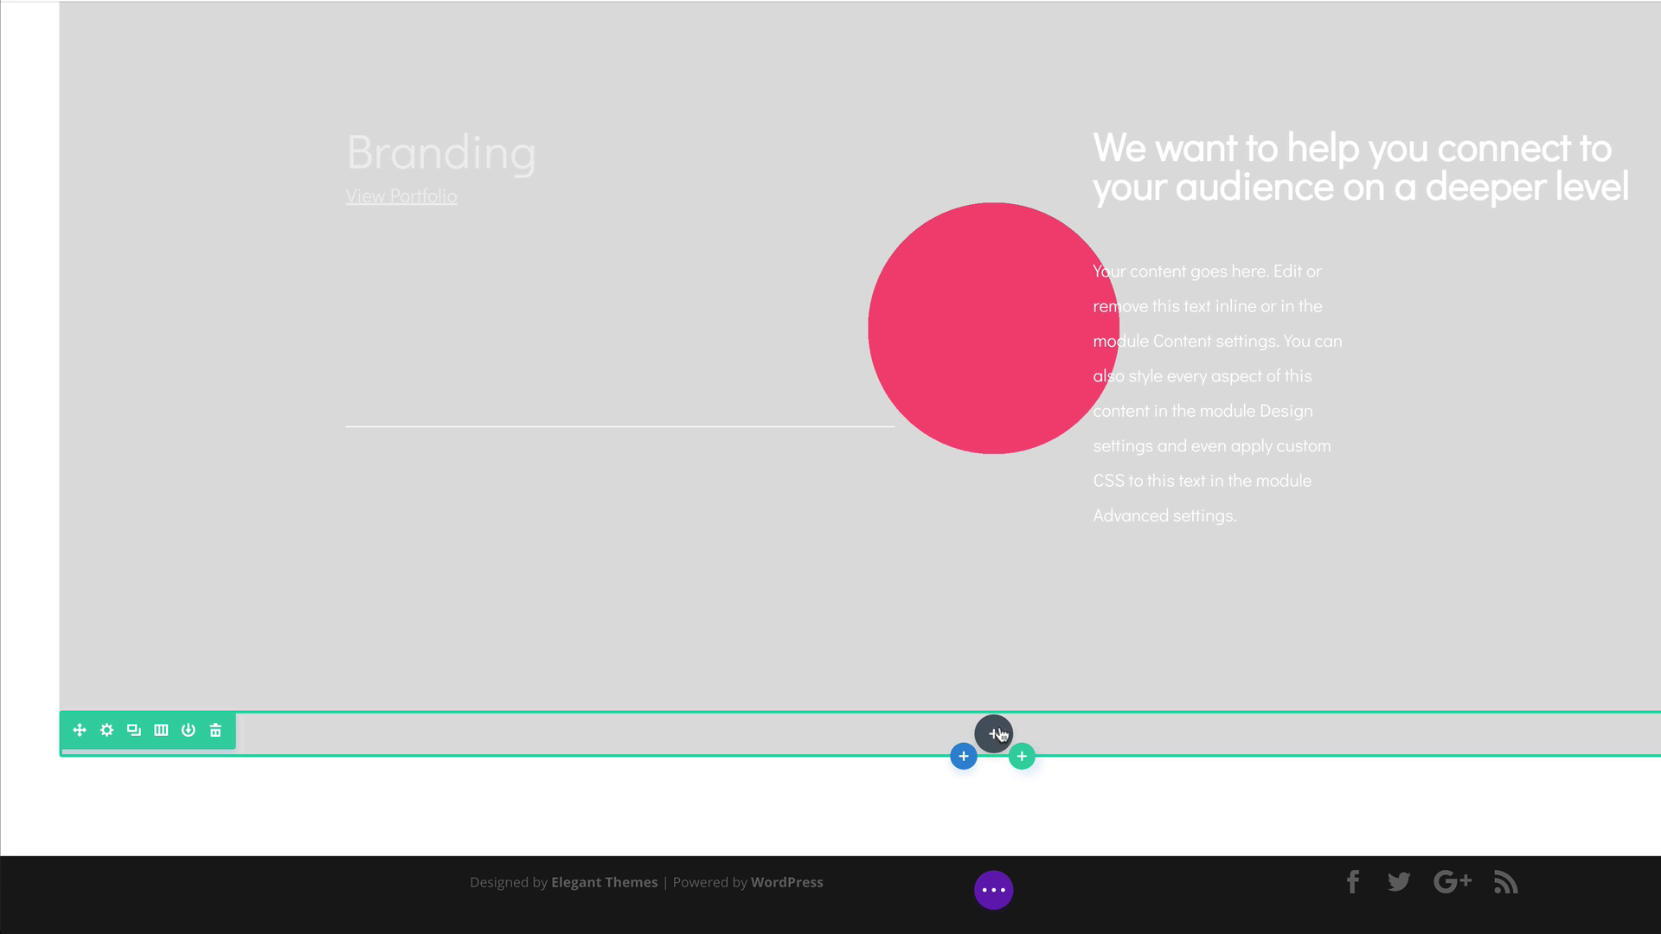
{"action": "mouse_move", "coordinate": [583, 150]}
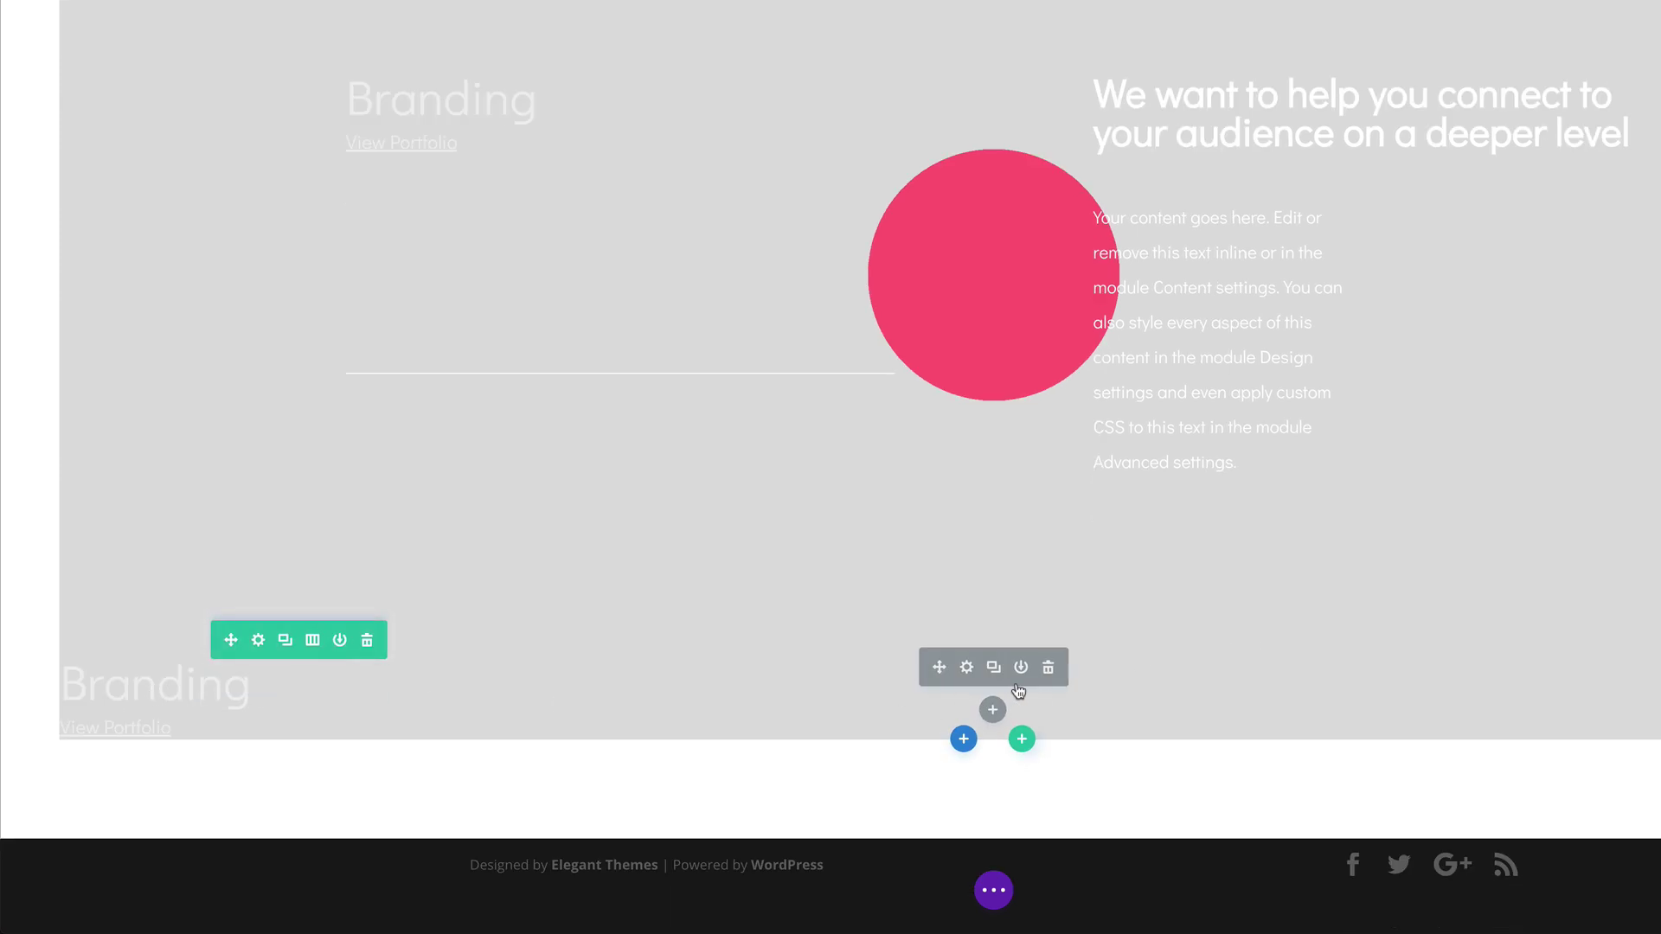
{"action": "left_click", "coordinate": [968, 668]}
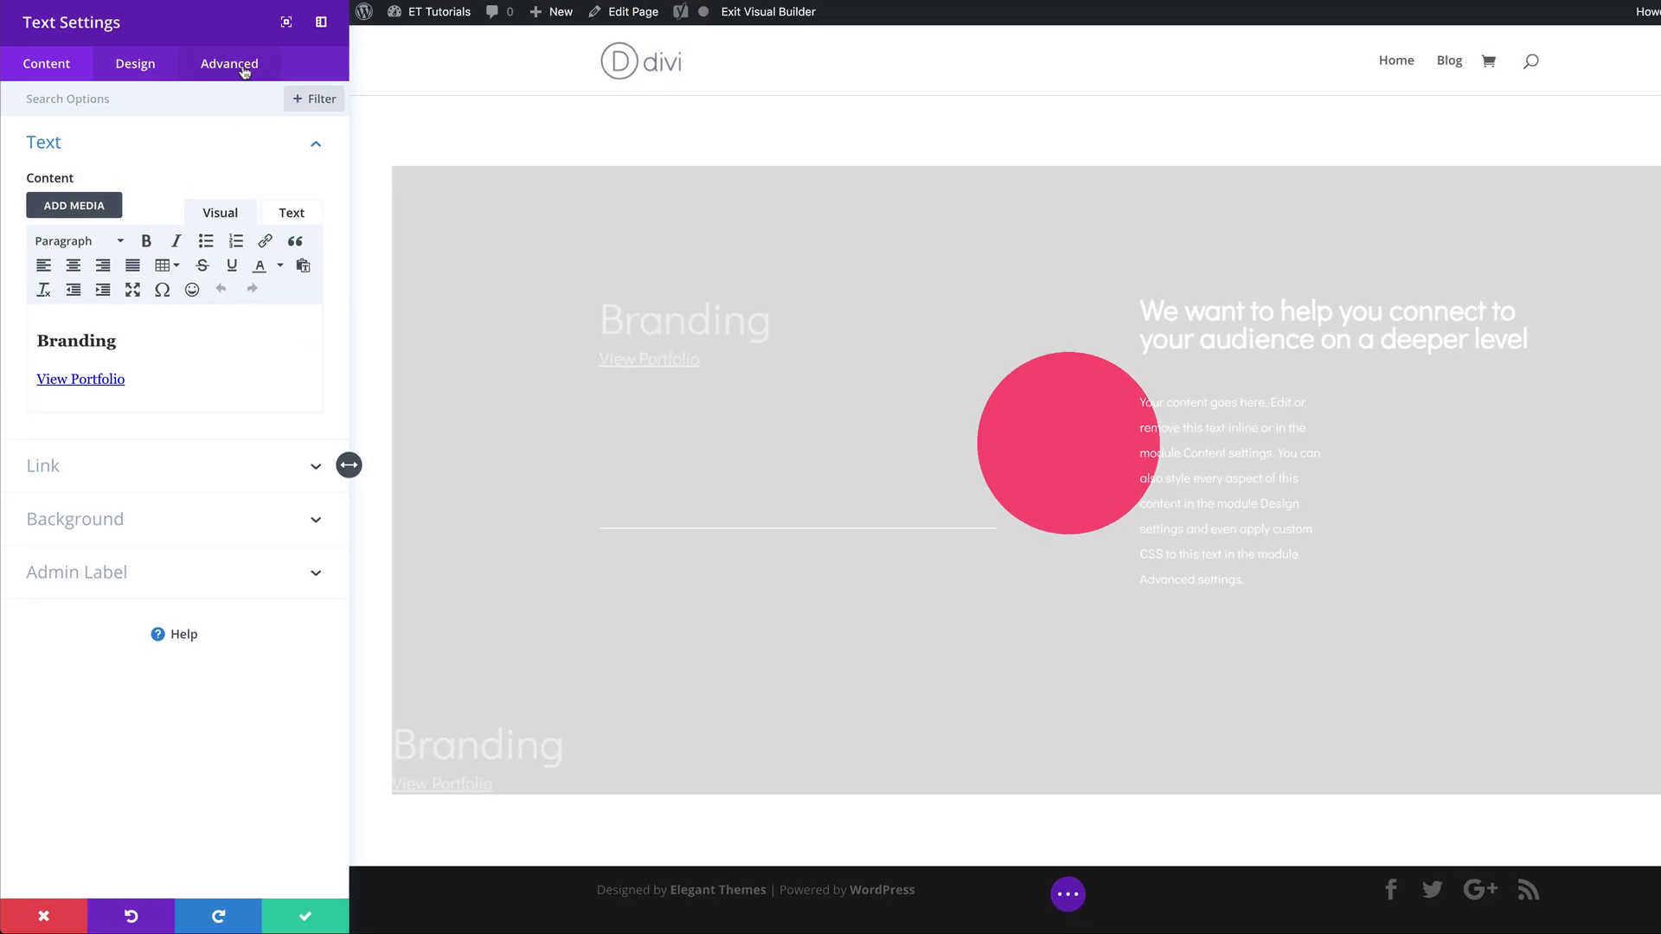
{"action": "left_click", "coordinate": [245, 64]}
{"action": "left_click", "coordinate": [83, 253]}
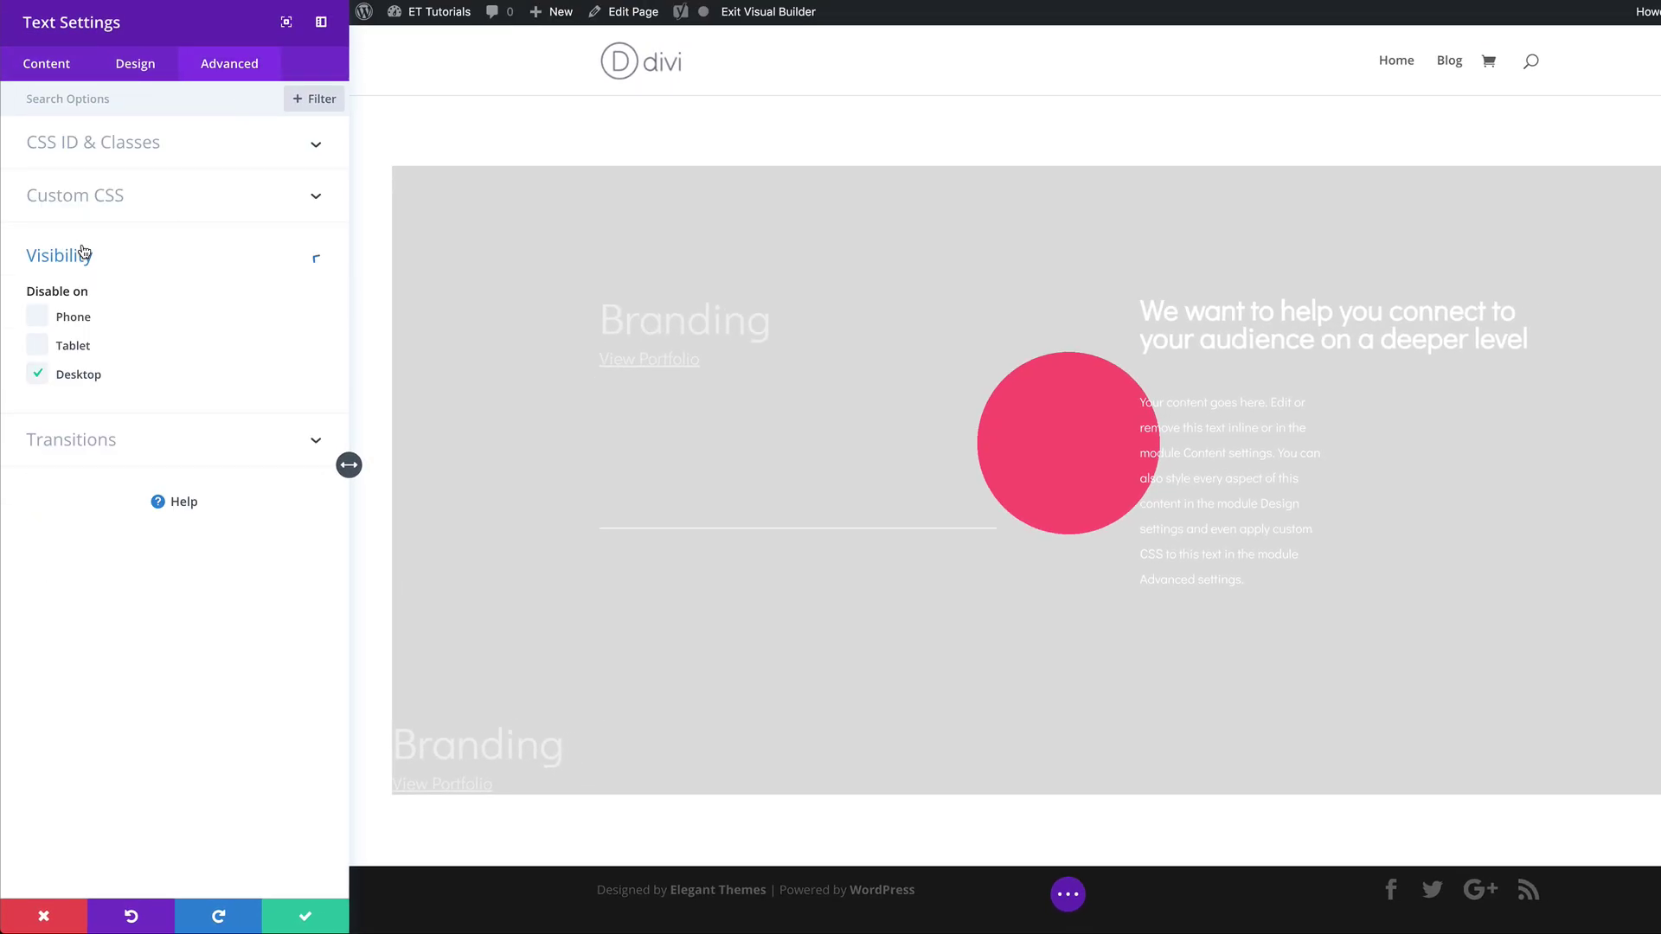
{"action": "left_click", "coordinate": [39, 378]}
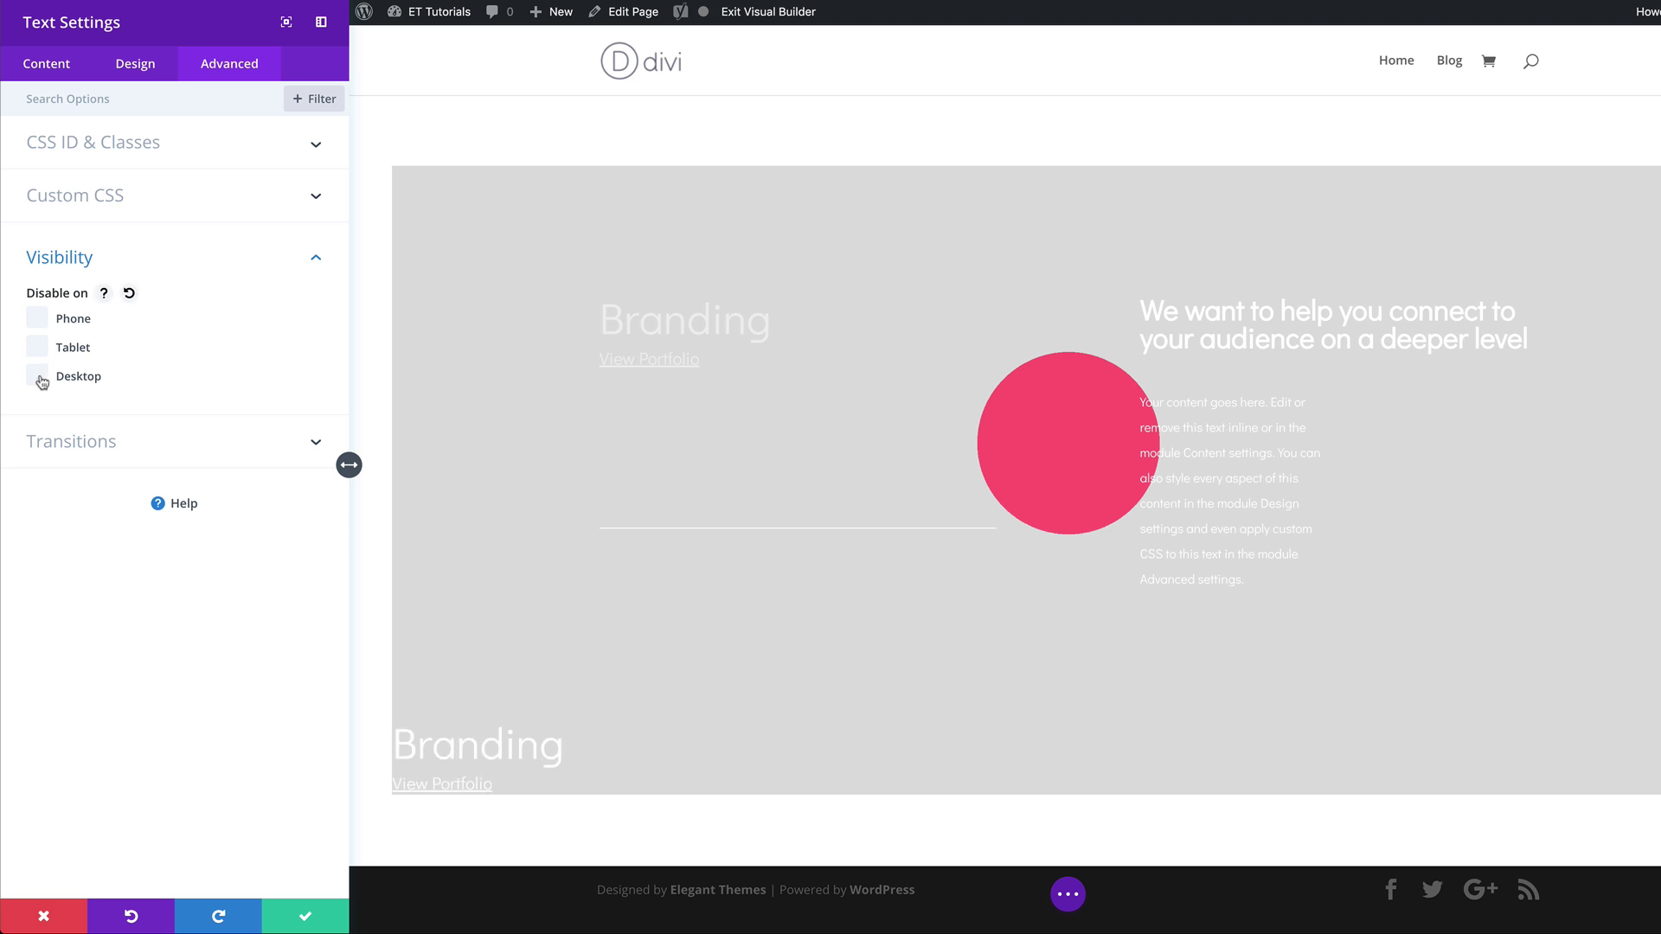
- Give the copied Branding text module a background color of #e0e0e0
{"action": "left_click", "coordinate": [55, 67]}
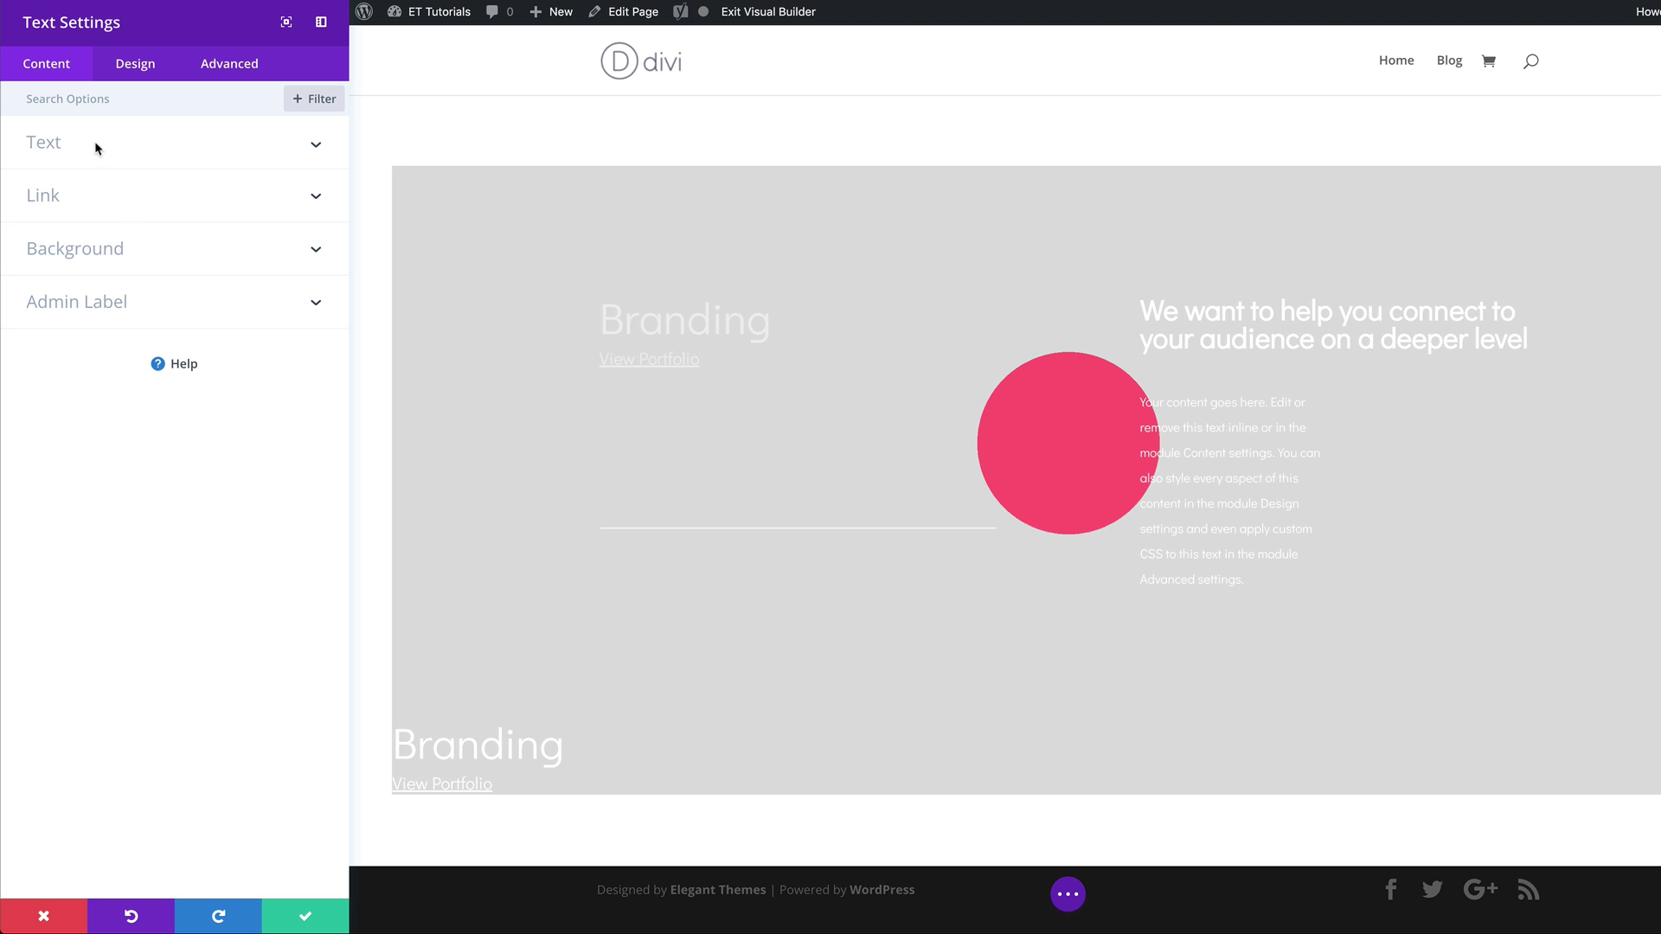
{"action": "left_click", "coordinate": [112, 253]}
{"action": "left_click", "coordinate": [172, 429]}
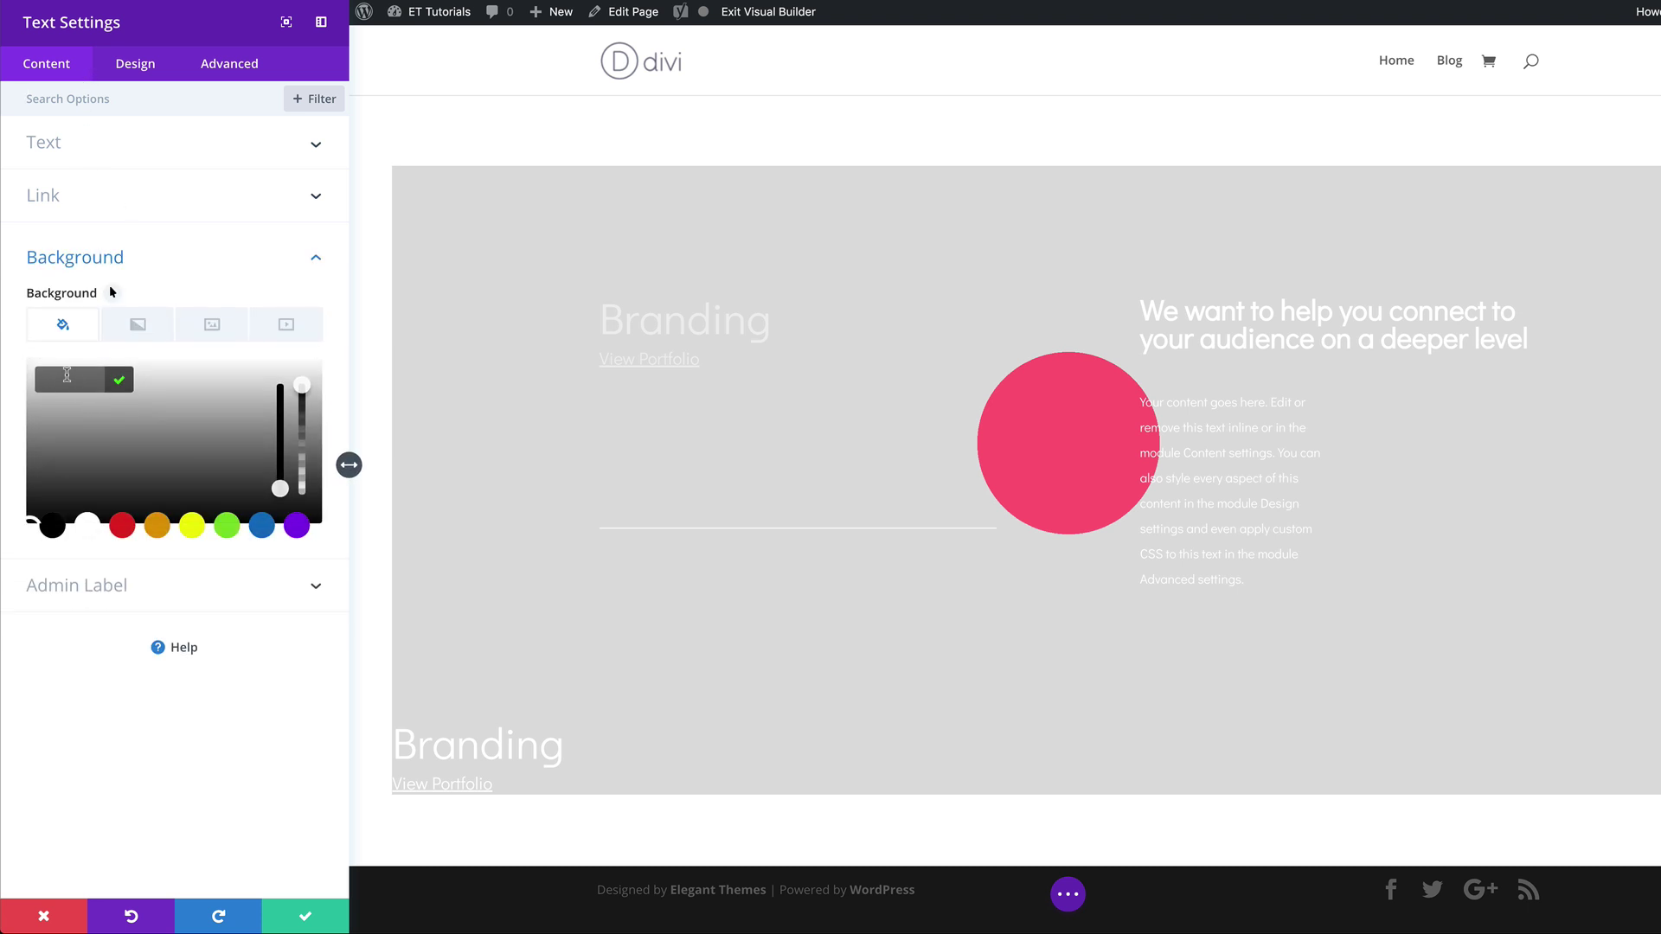
{"action": "left_click", "coordinate": [66, 378]}
{"action": "type", "text": "#e0e0e0"}
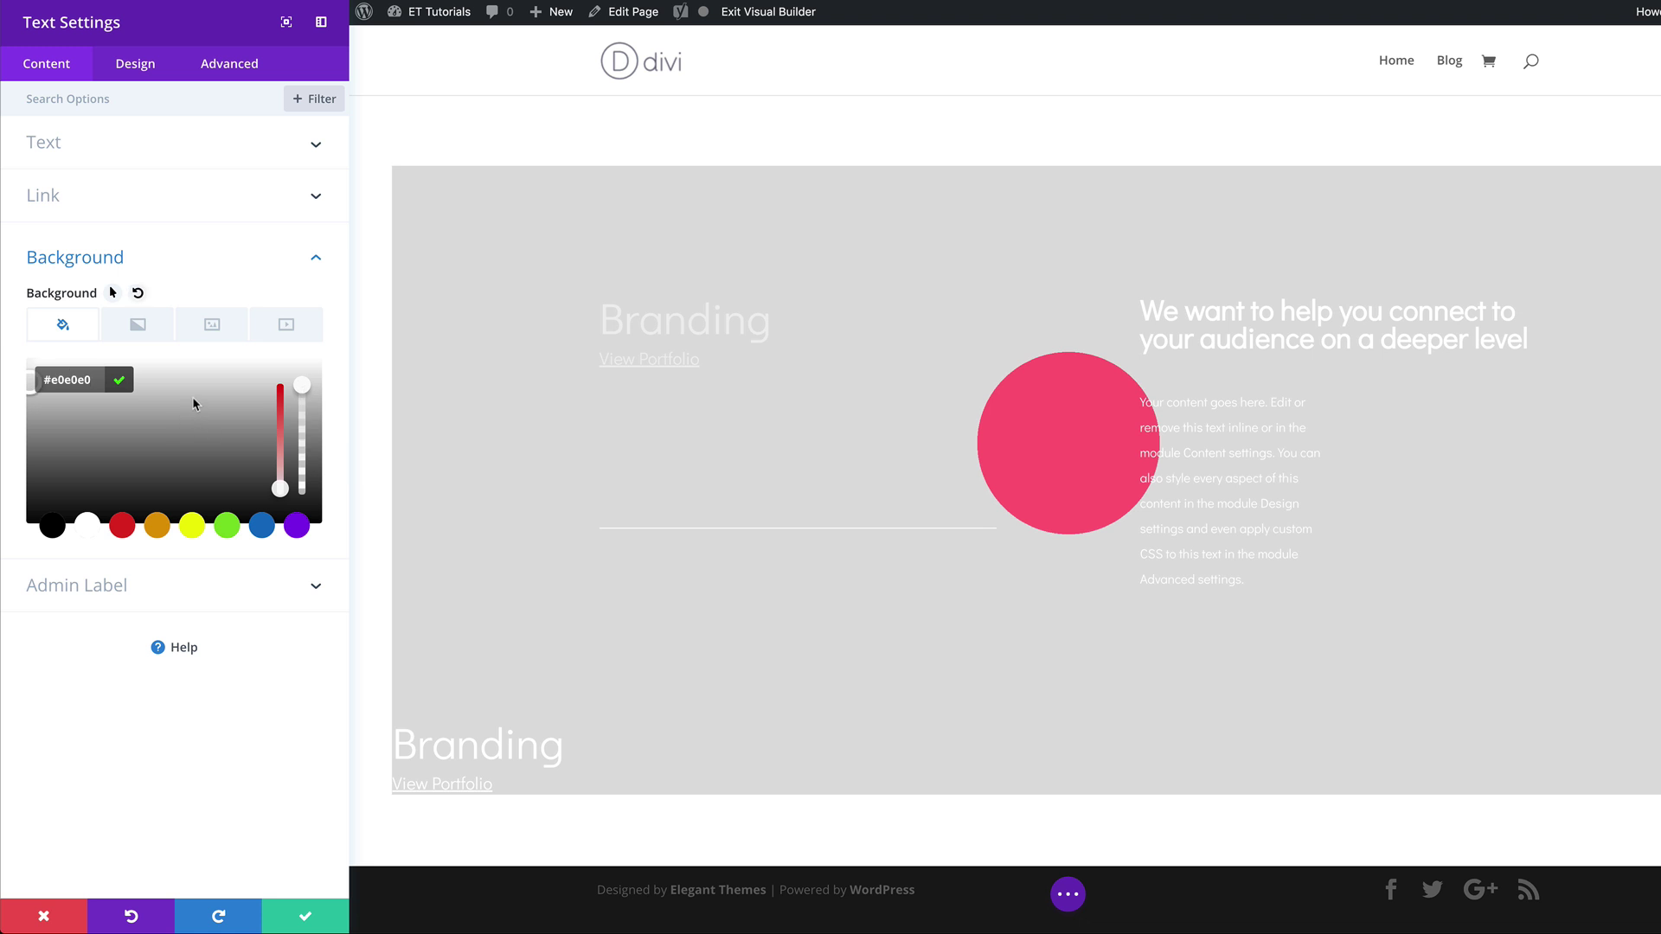
- Set the module's hover background to fully transparent white, rgba(255,255,255,0), and compare the default and hover backgrounds
{"action": "left_click", "coordinate": [112, 293]}
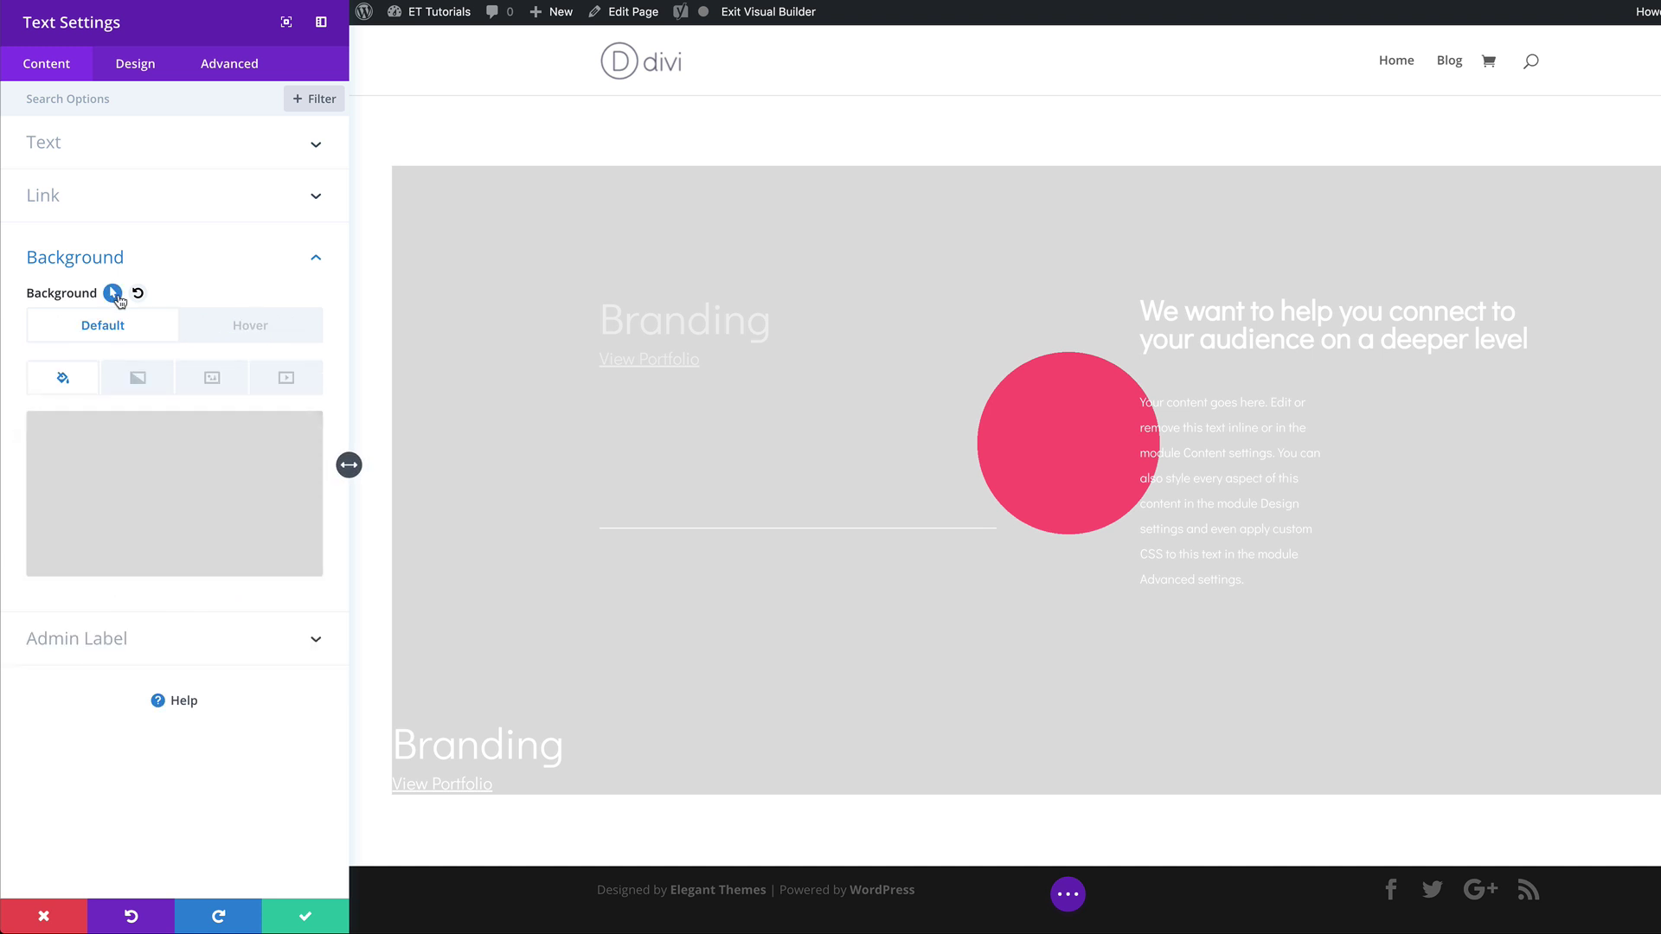
{"action": "left_click", "coordinate": [257, 327]}
{"action": "left_click", "coordinate": [122, 493]}
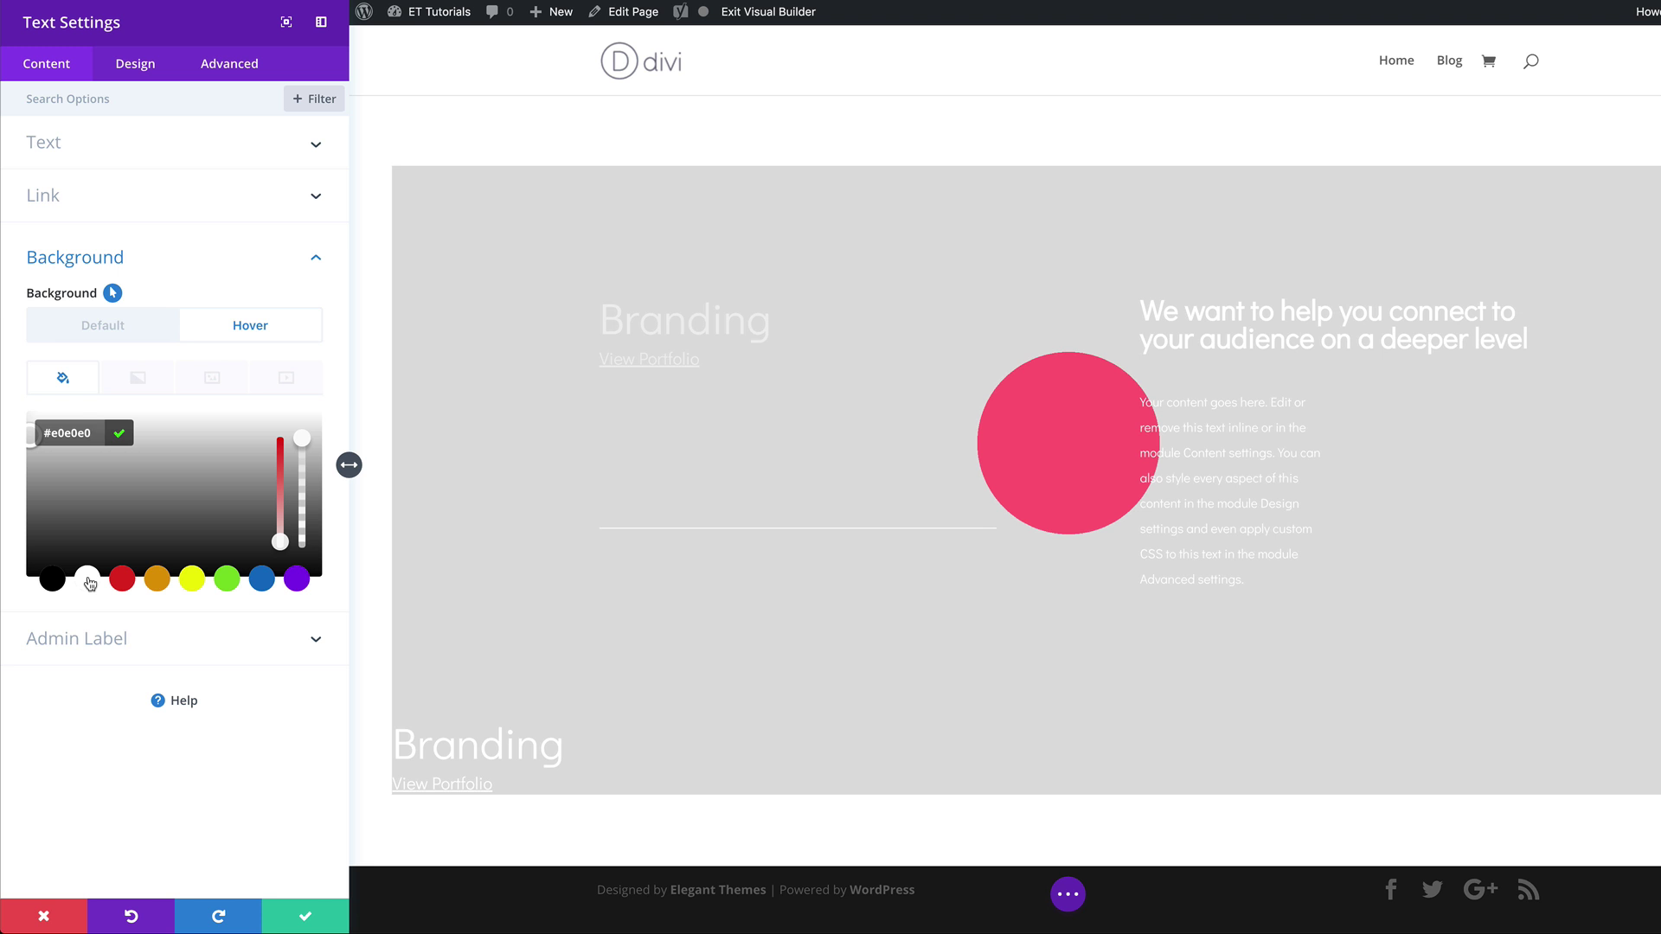
{"action": "left_click", "coordinate": [88, 580]}
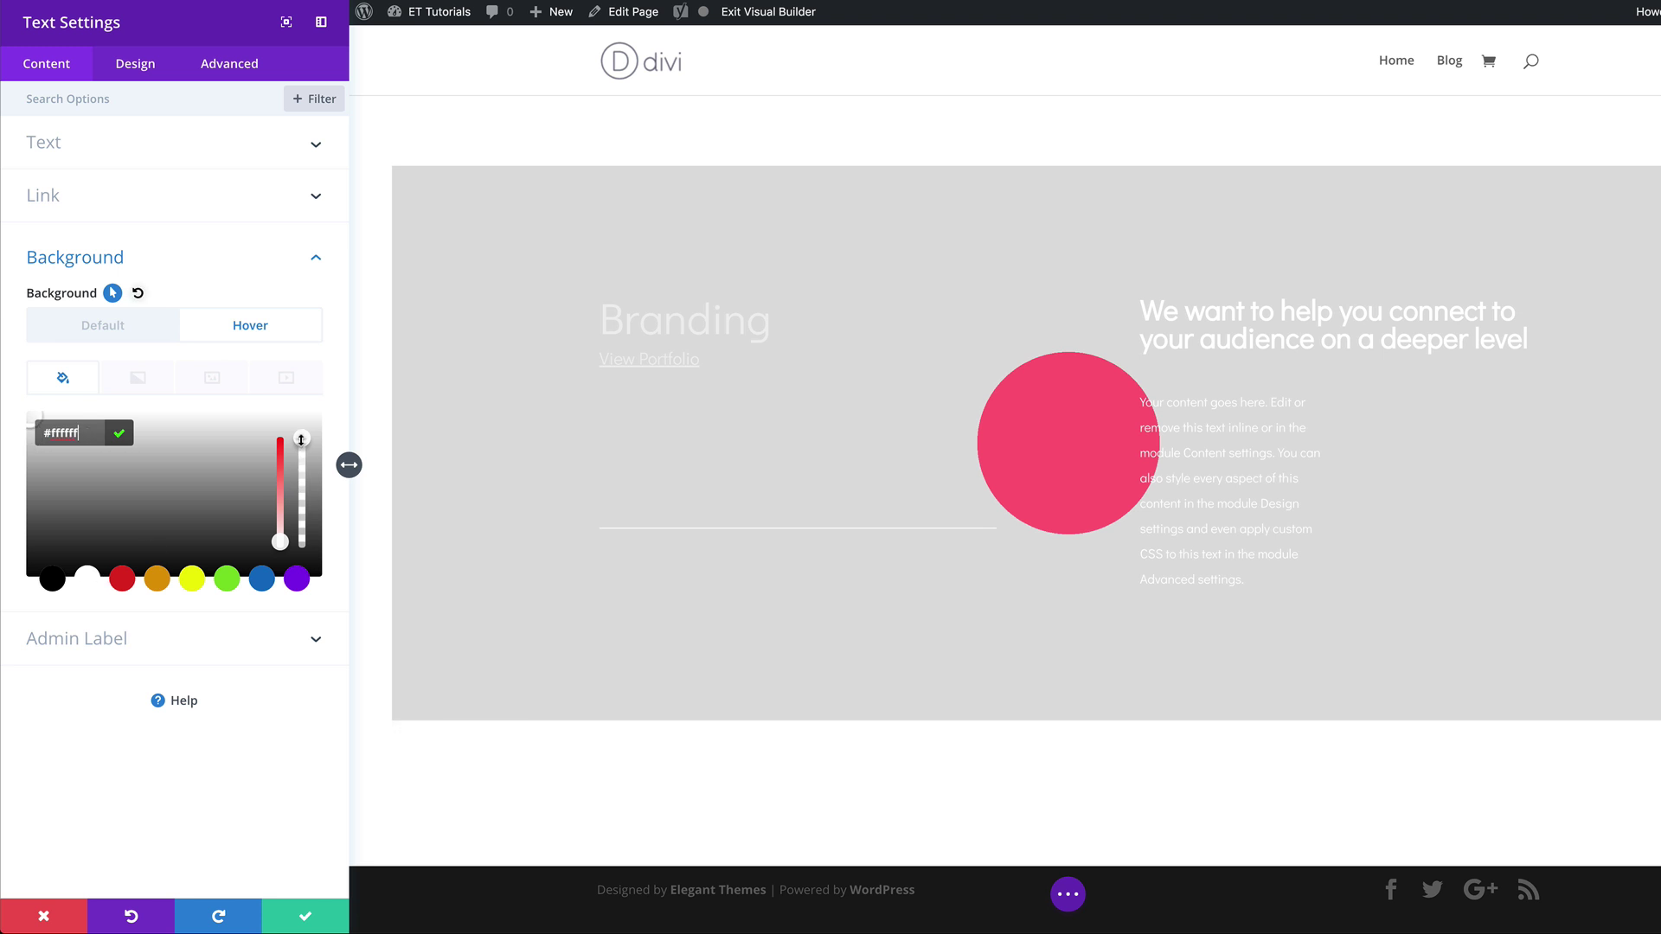
{"action": "left_click_drag", "start_coordinate": [301, 440], "coordinate": [320, 588]}
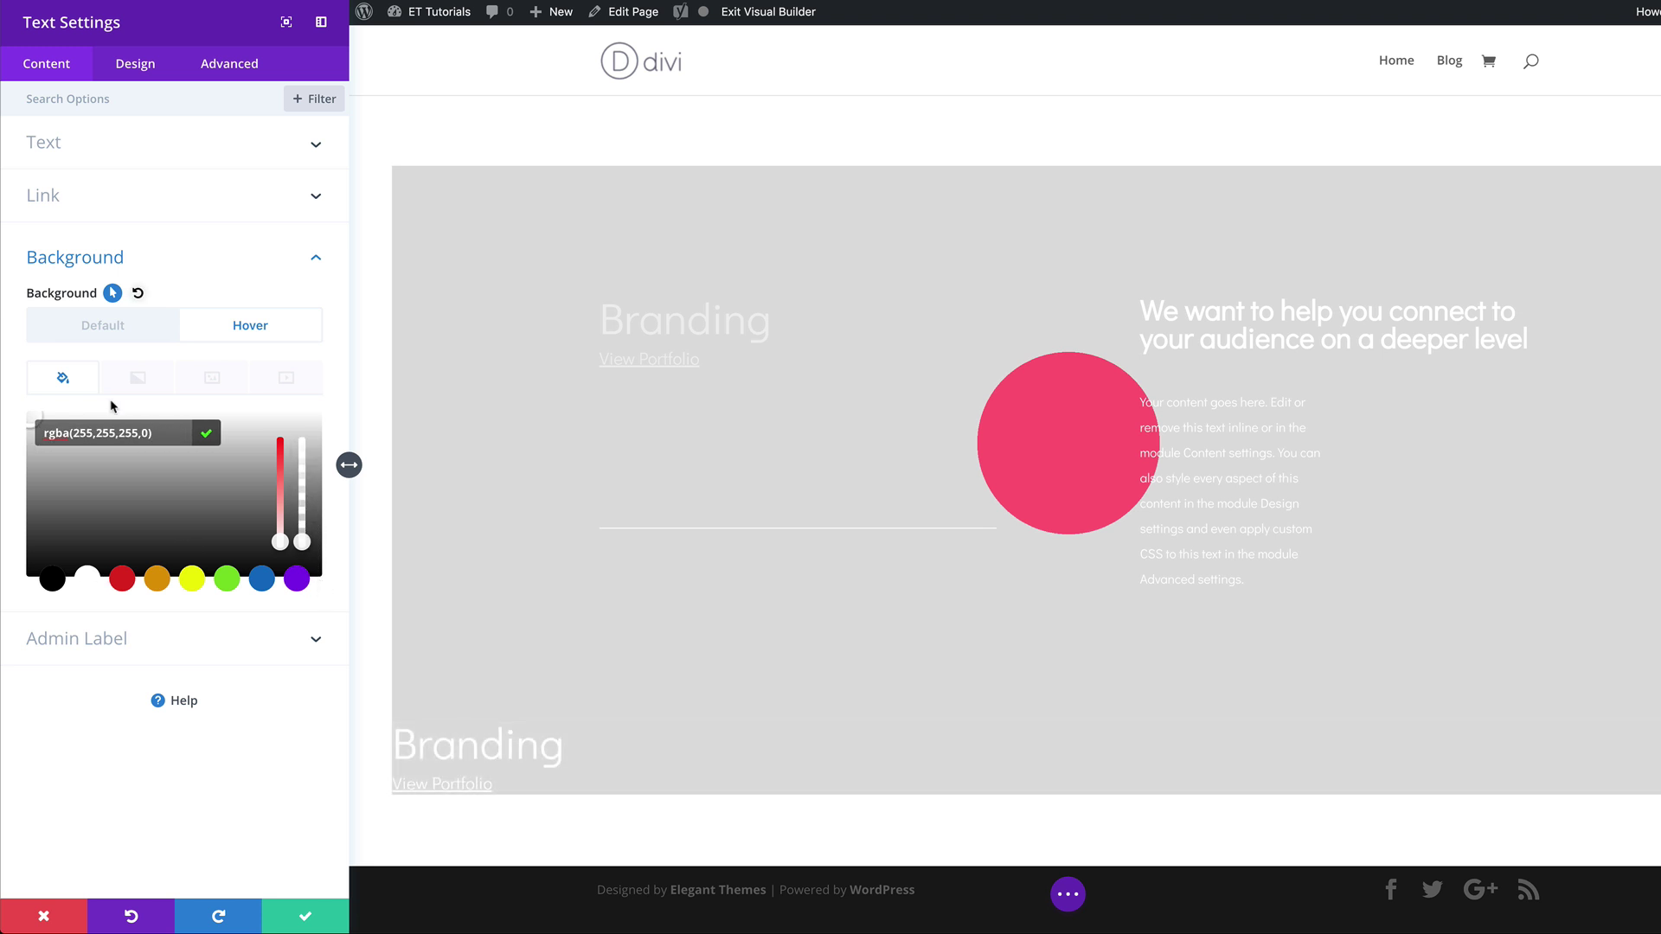
{"action": "left_click", "coordinate": [122, 328]}
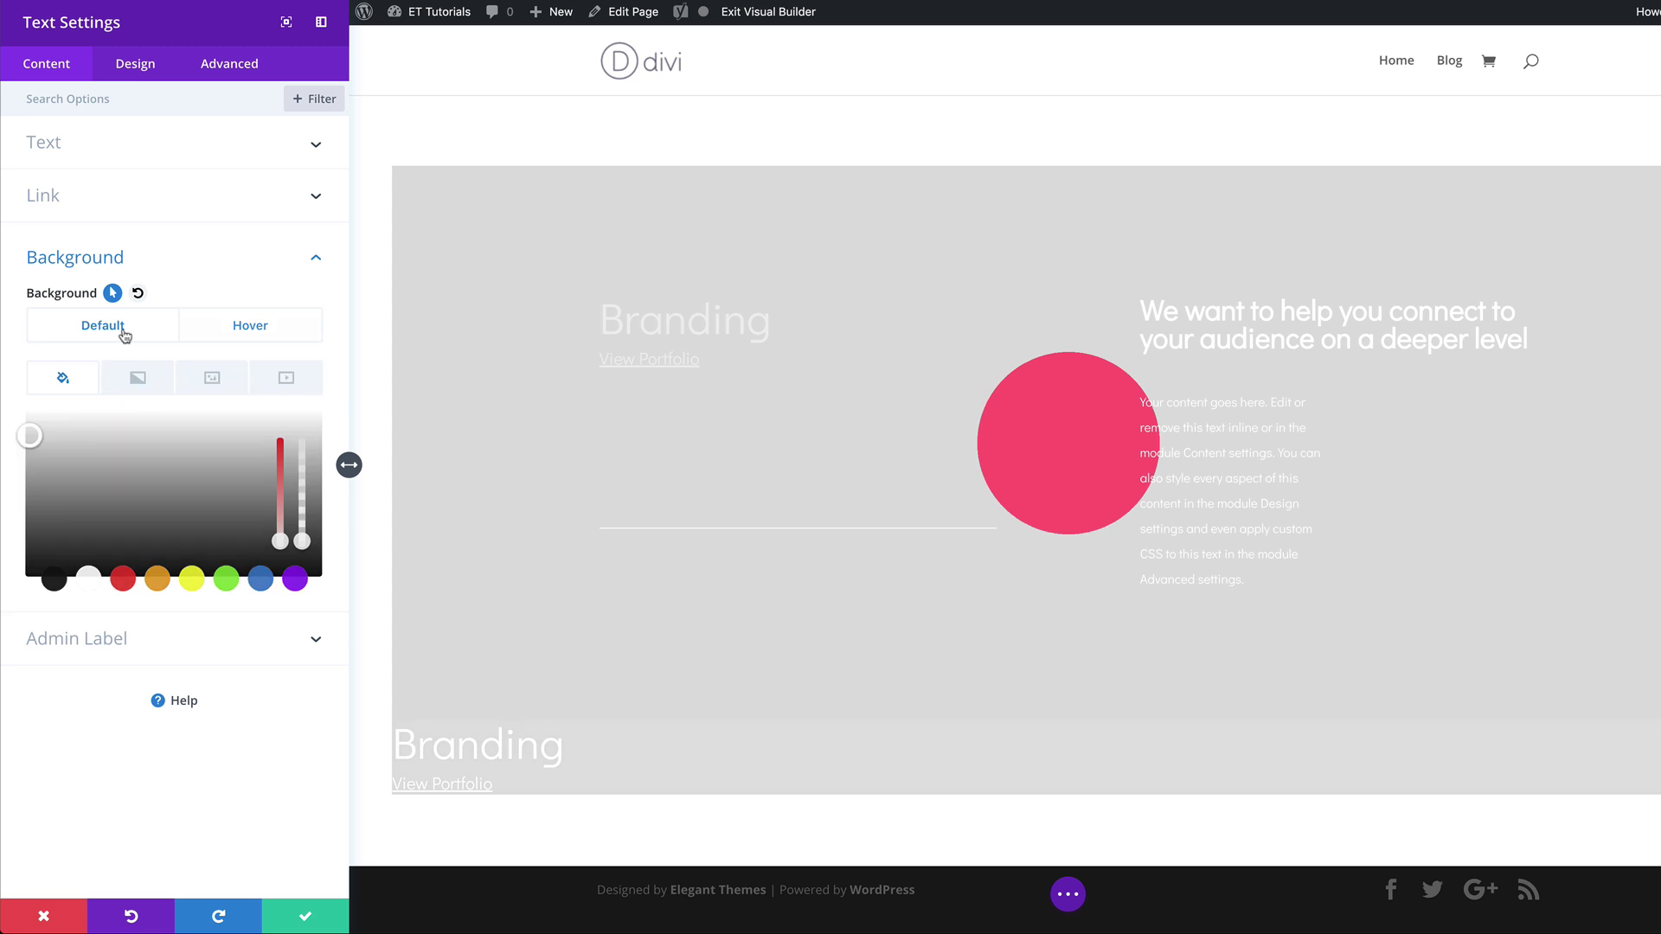
{"action": "left_click", "coordinate": [229, 327]}
{"action": "left_click", "coordinate": [257, 336]}
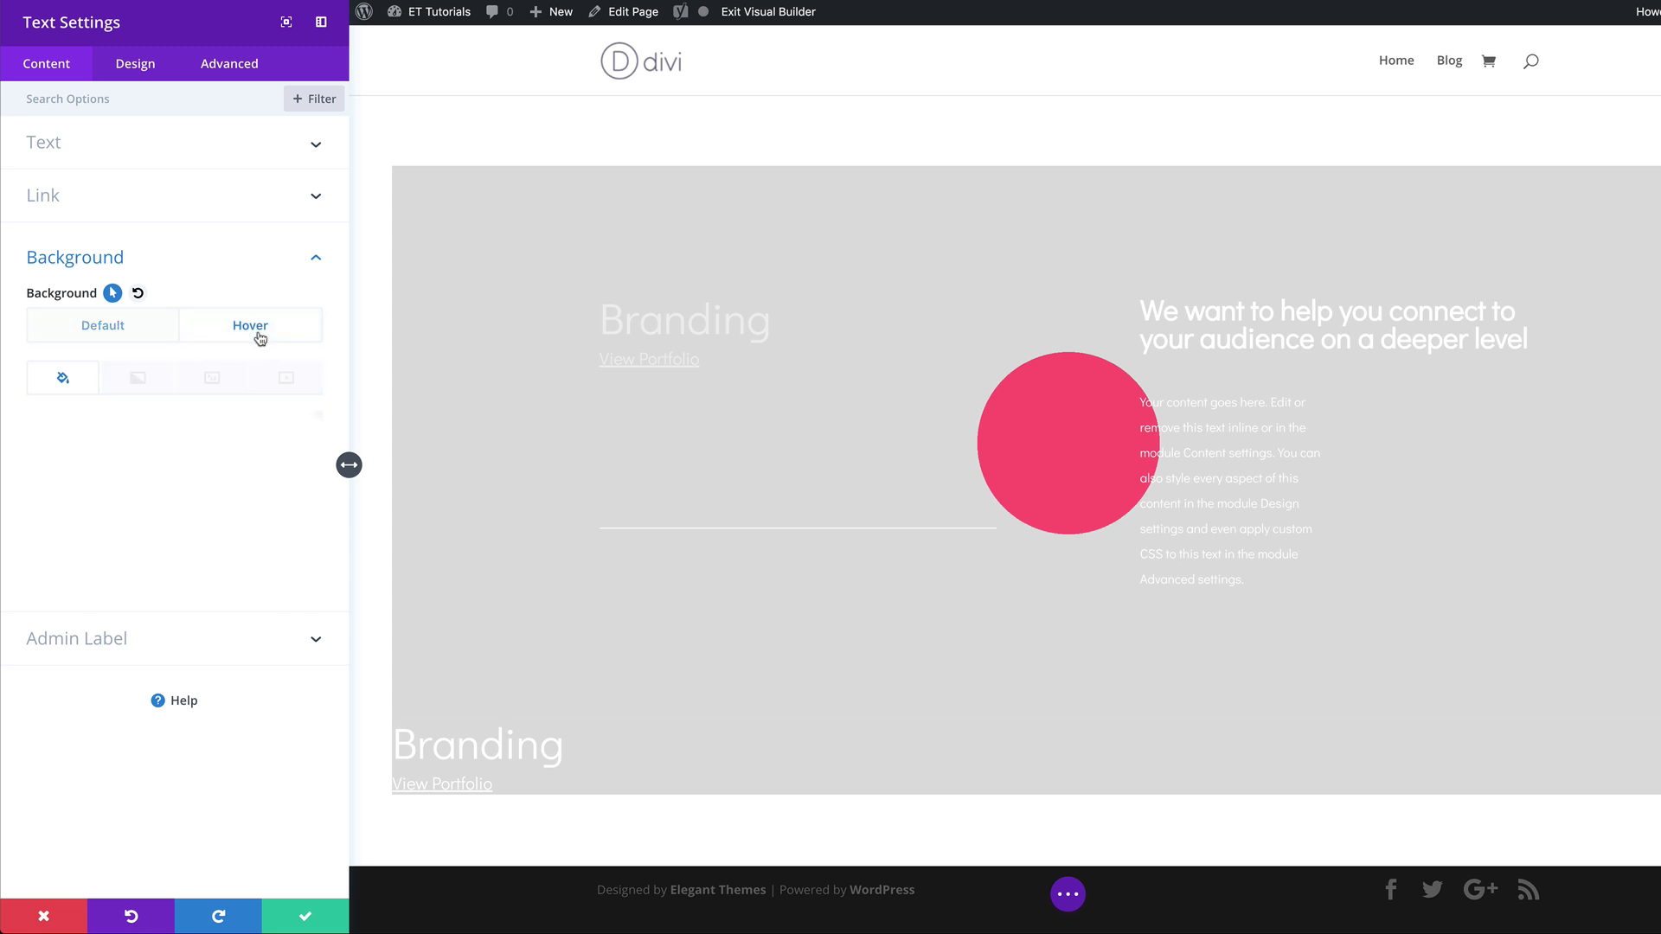
{"action": "left_click", "coordinate": [95, 327]}
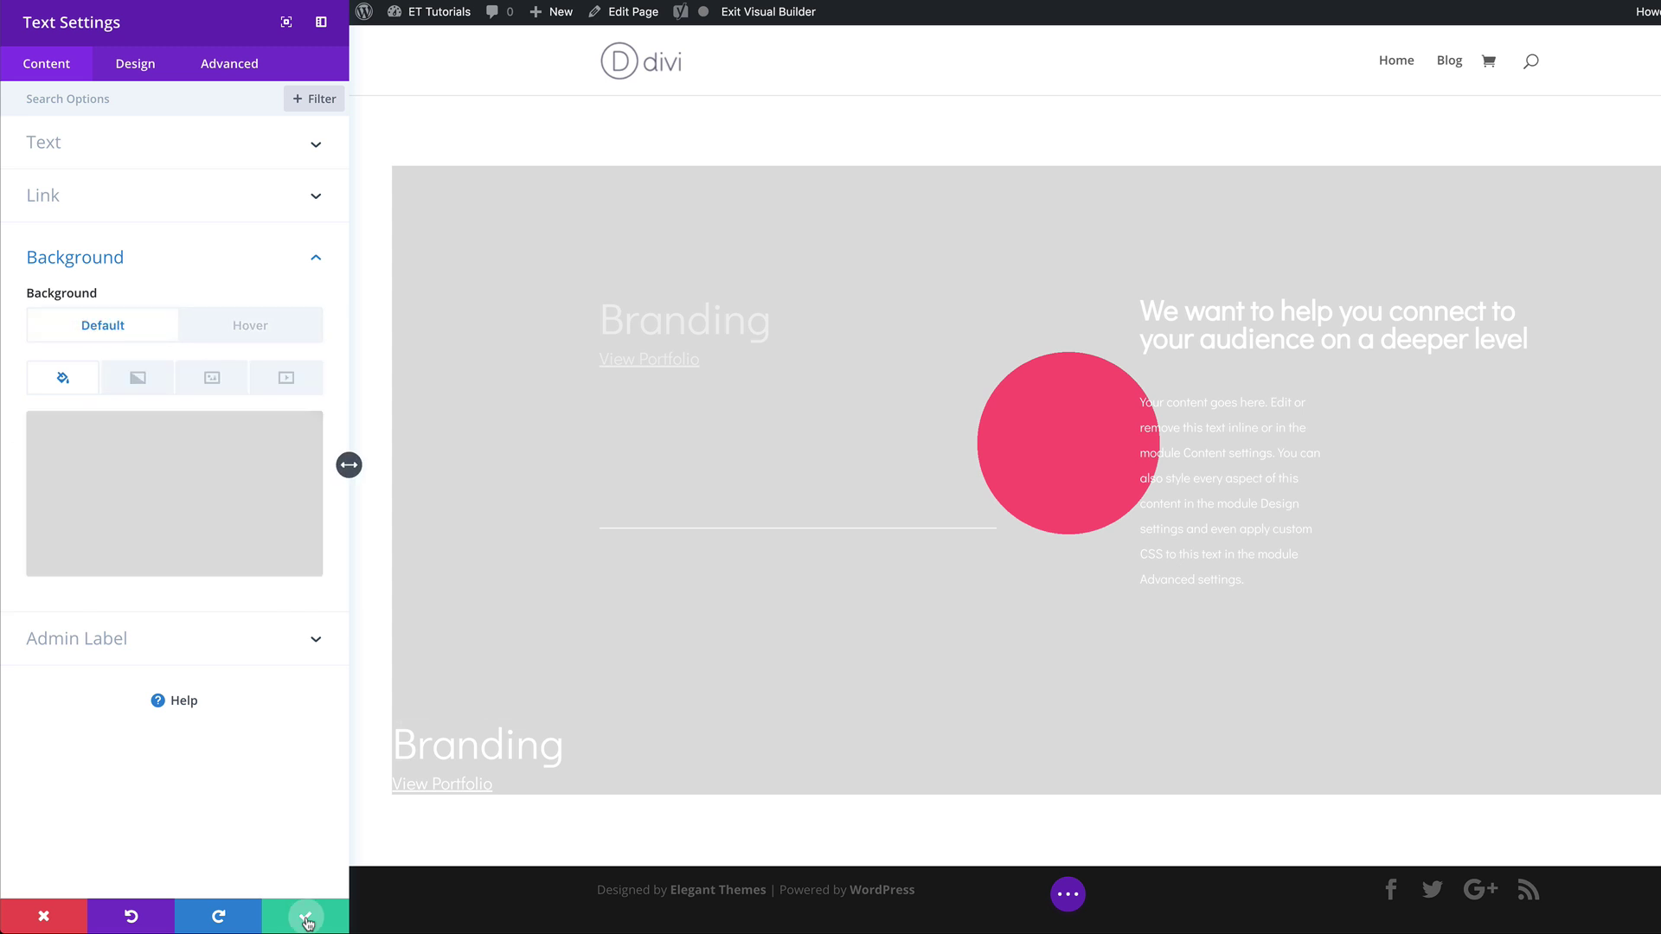
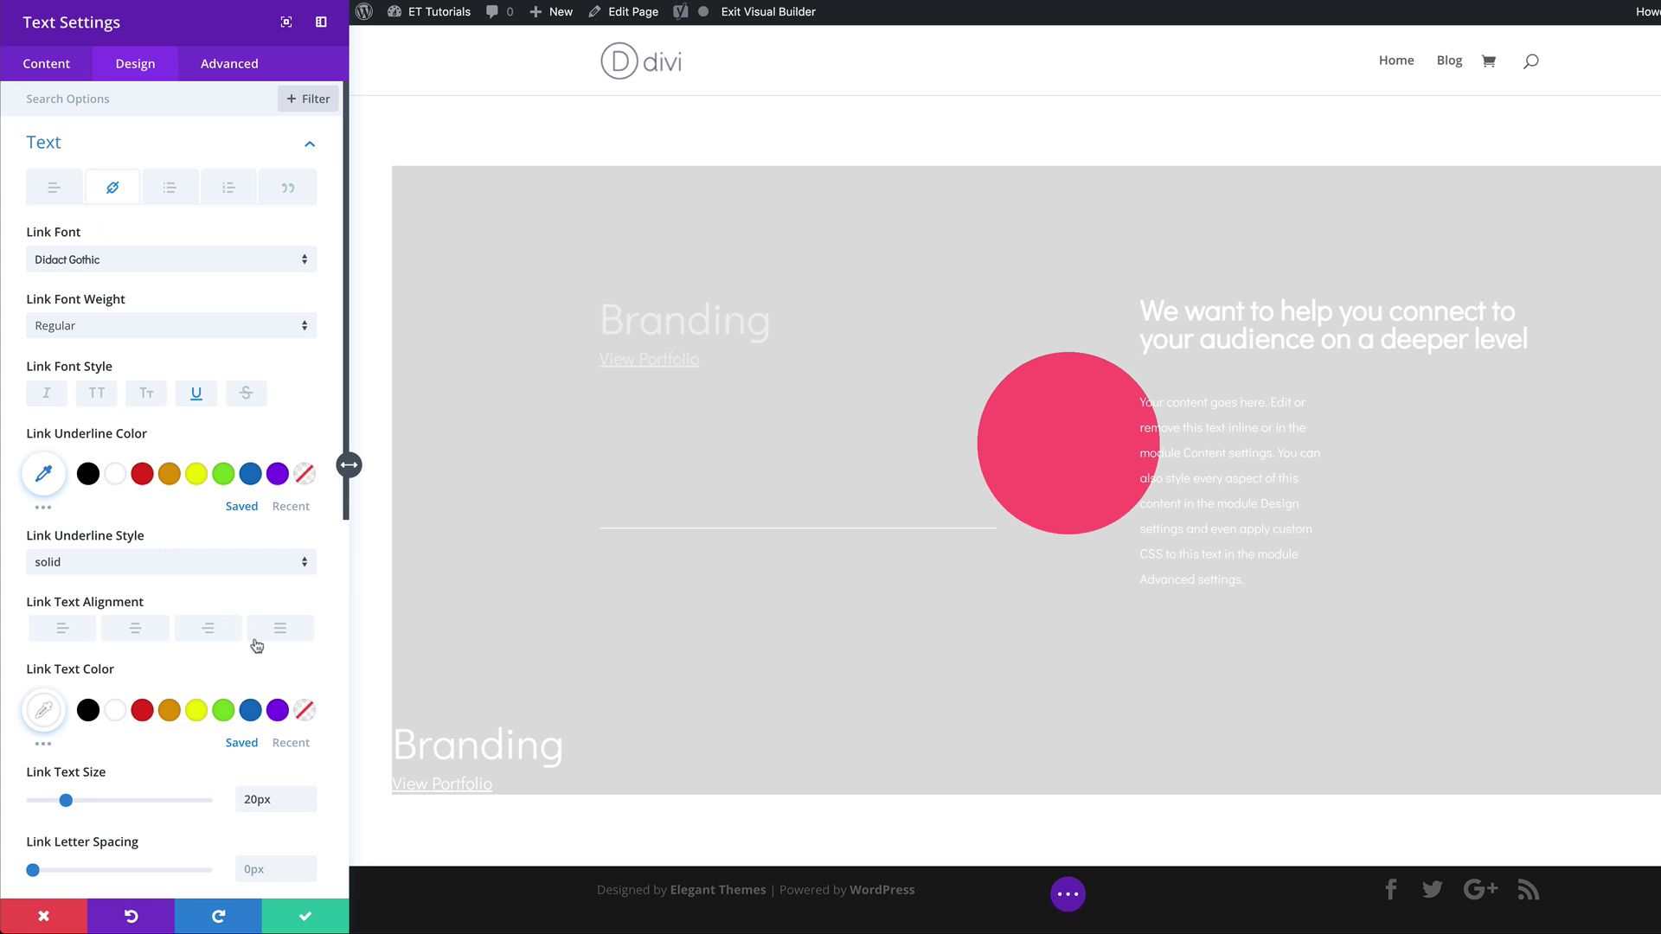
- Set the module's link text size to 0px and its link letter spacing to -1px
{"action": "scroll", "coordinate": [255, 649], "scroll_direction": "down", "scroll_amount": 3}
{"action": "left_click_drag", "start_coordinate": [253, 575], "coordinate": [221, 585]}
{"action": "key", "text": "BackSpace"}
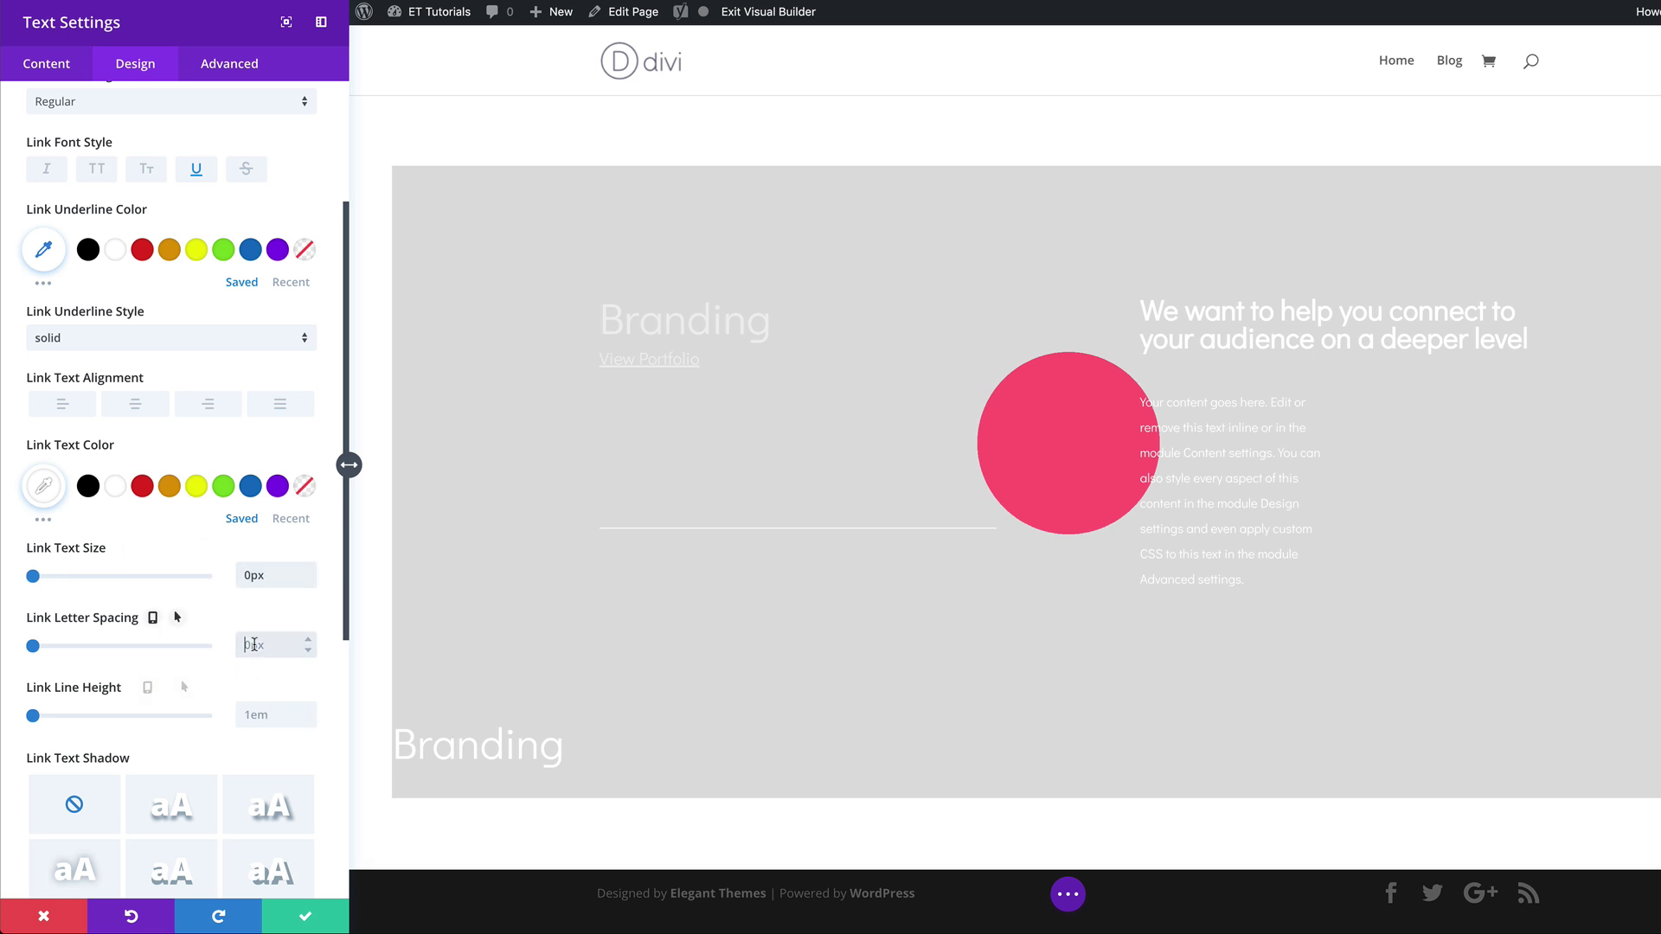
{"action": "type", "text": "-1"}
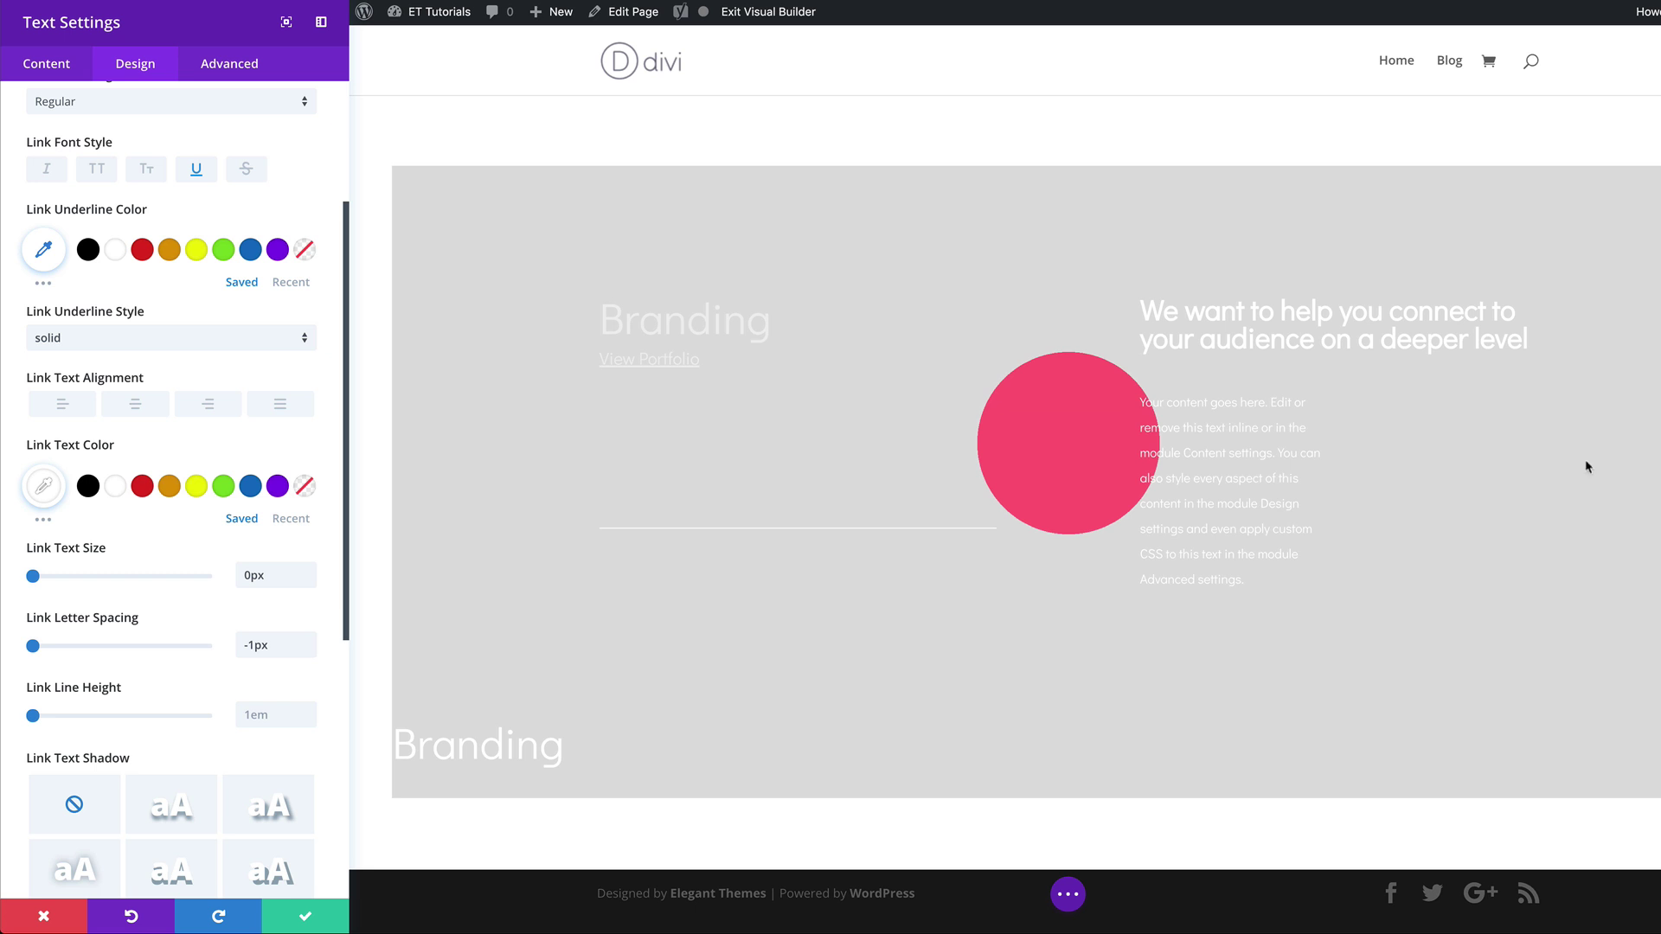
- Enable hover styling for the Branding module's link text size and set the hover size to 1.1vw
{"action": "mouse_move", "coordinate": [142, 555]}
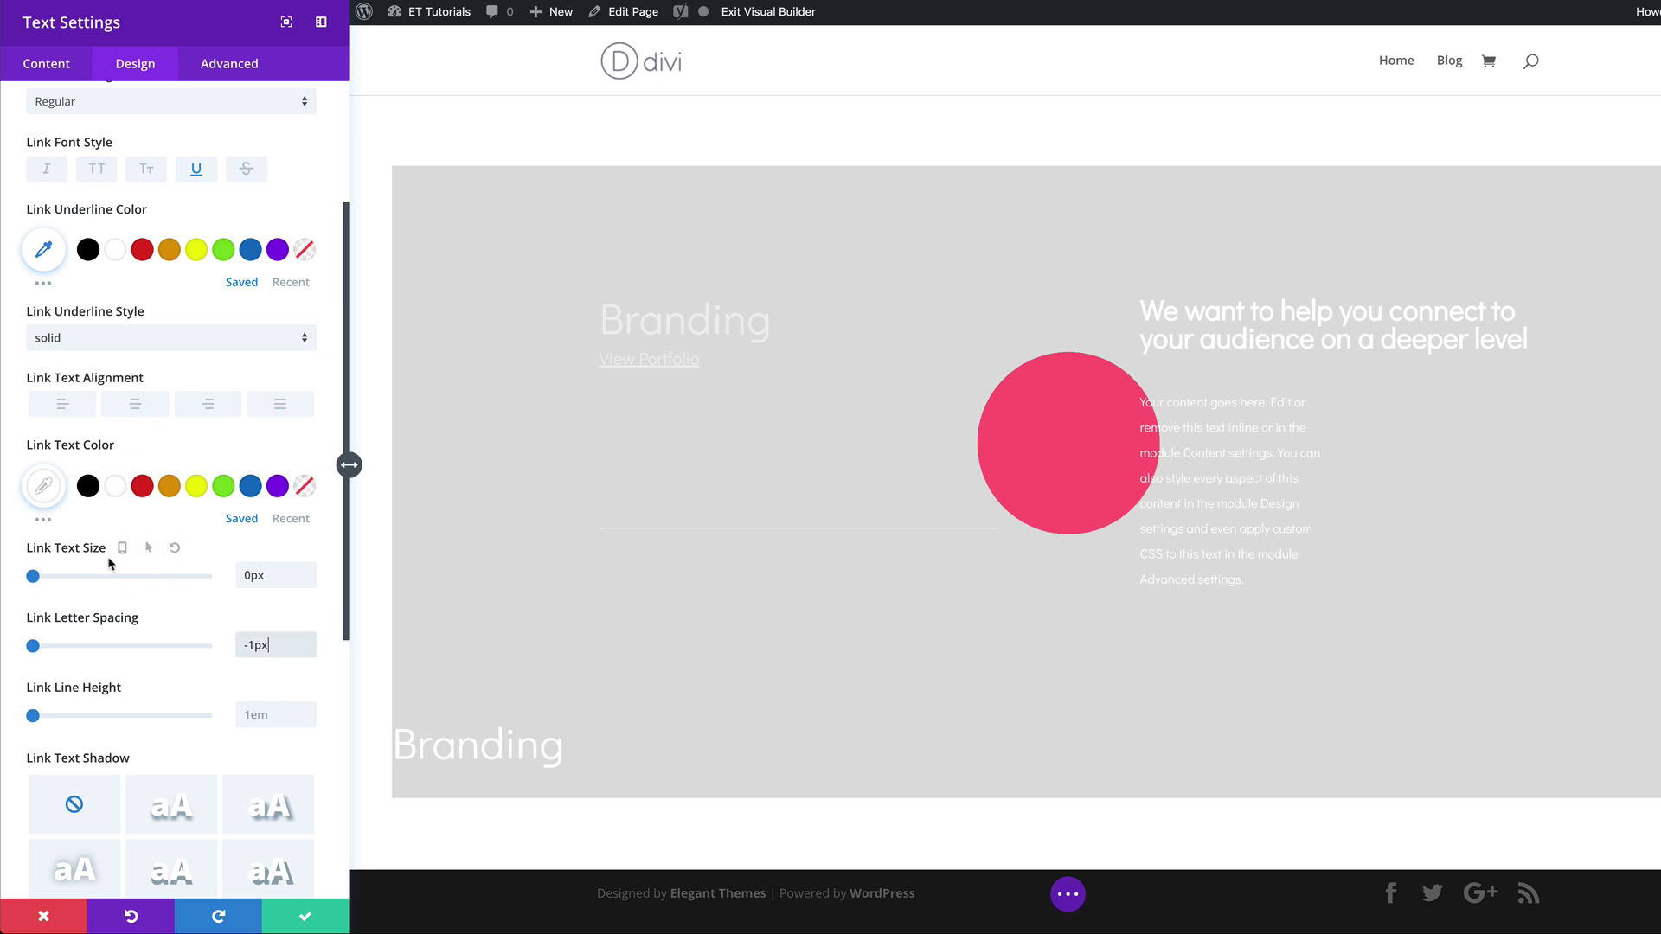
{"action": "left_click", "coordinate": [147, 549]}
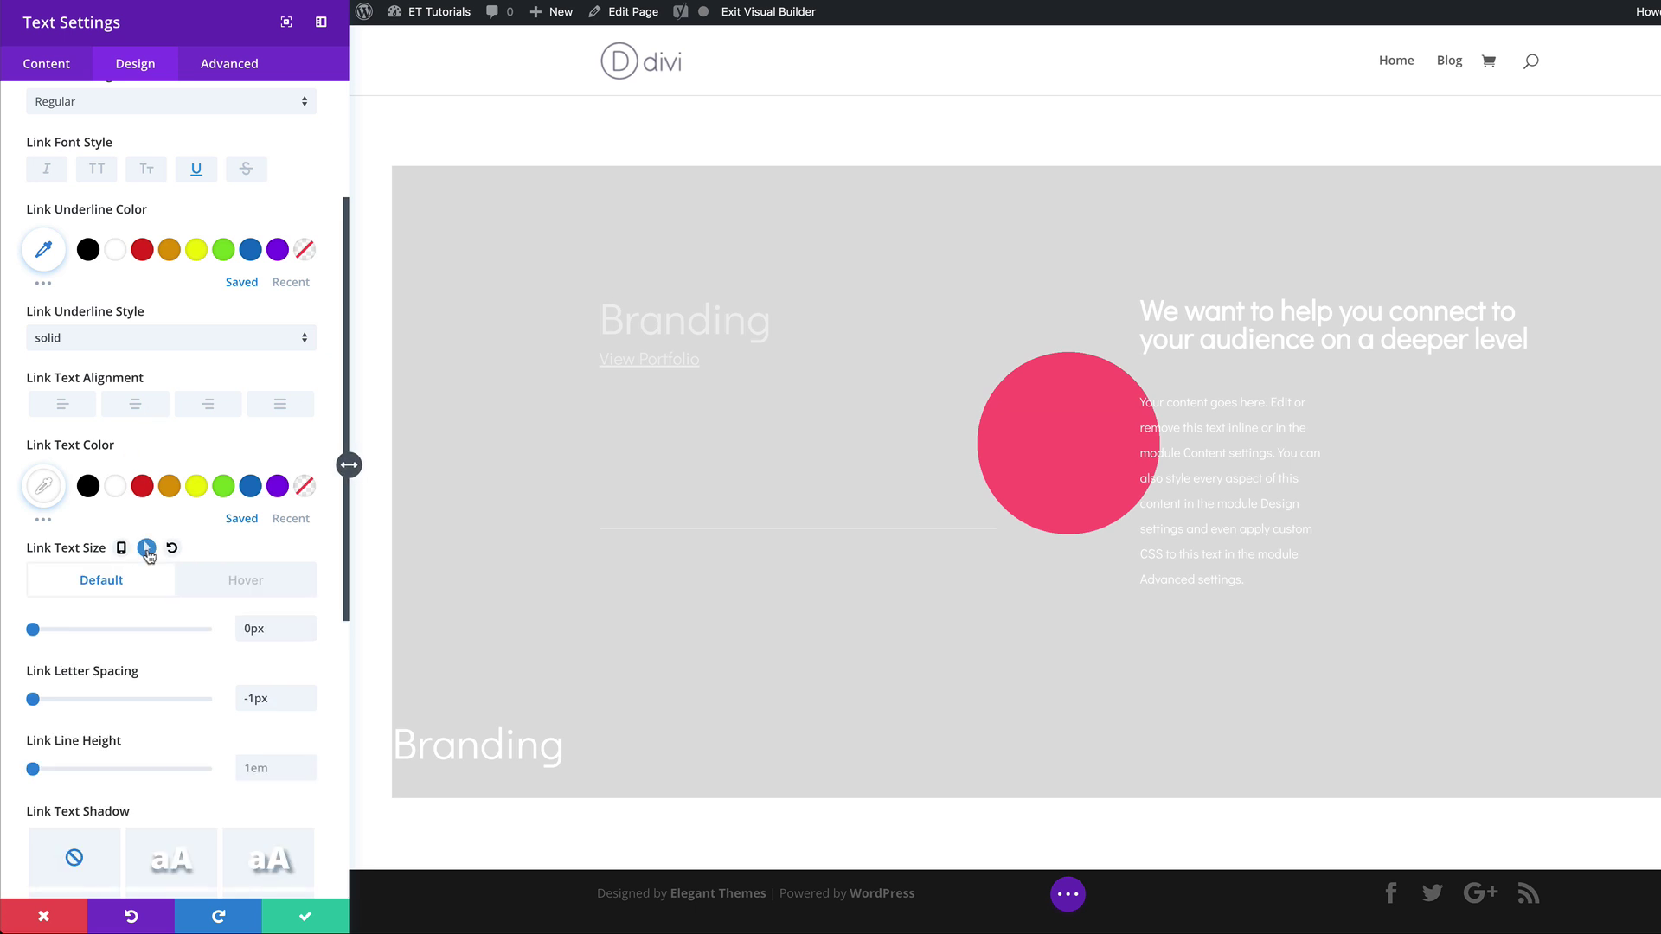
{"action": "left_click", "coordinate": [251, 581]}
{"action": "left_click", "coordinate": [258, 627]}
{"action": "type", "text": "1.1vw"}
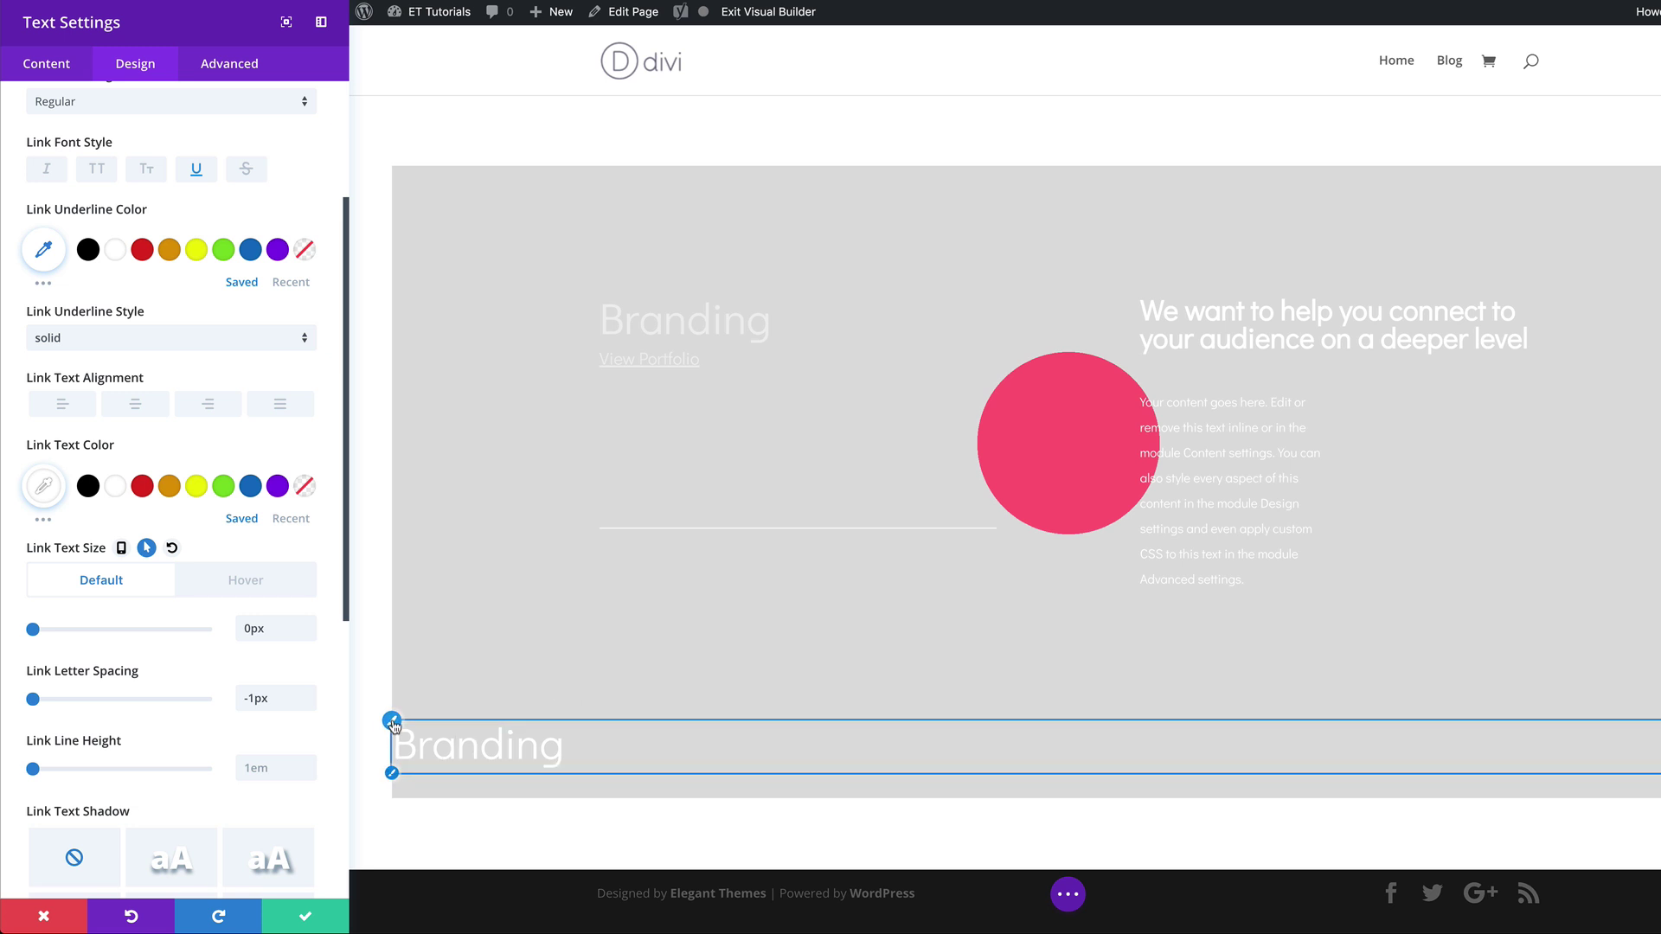
- Set the Branding module's Heading 3 text size to 12vw, letter spacing to -0.8vw and text color to black
{"action": "left_click", "coordinate": [395, 727]}
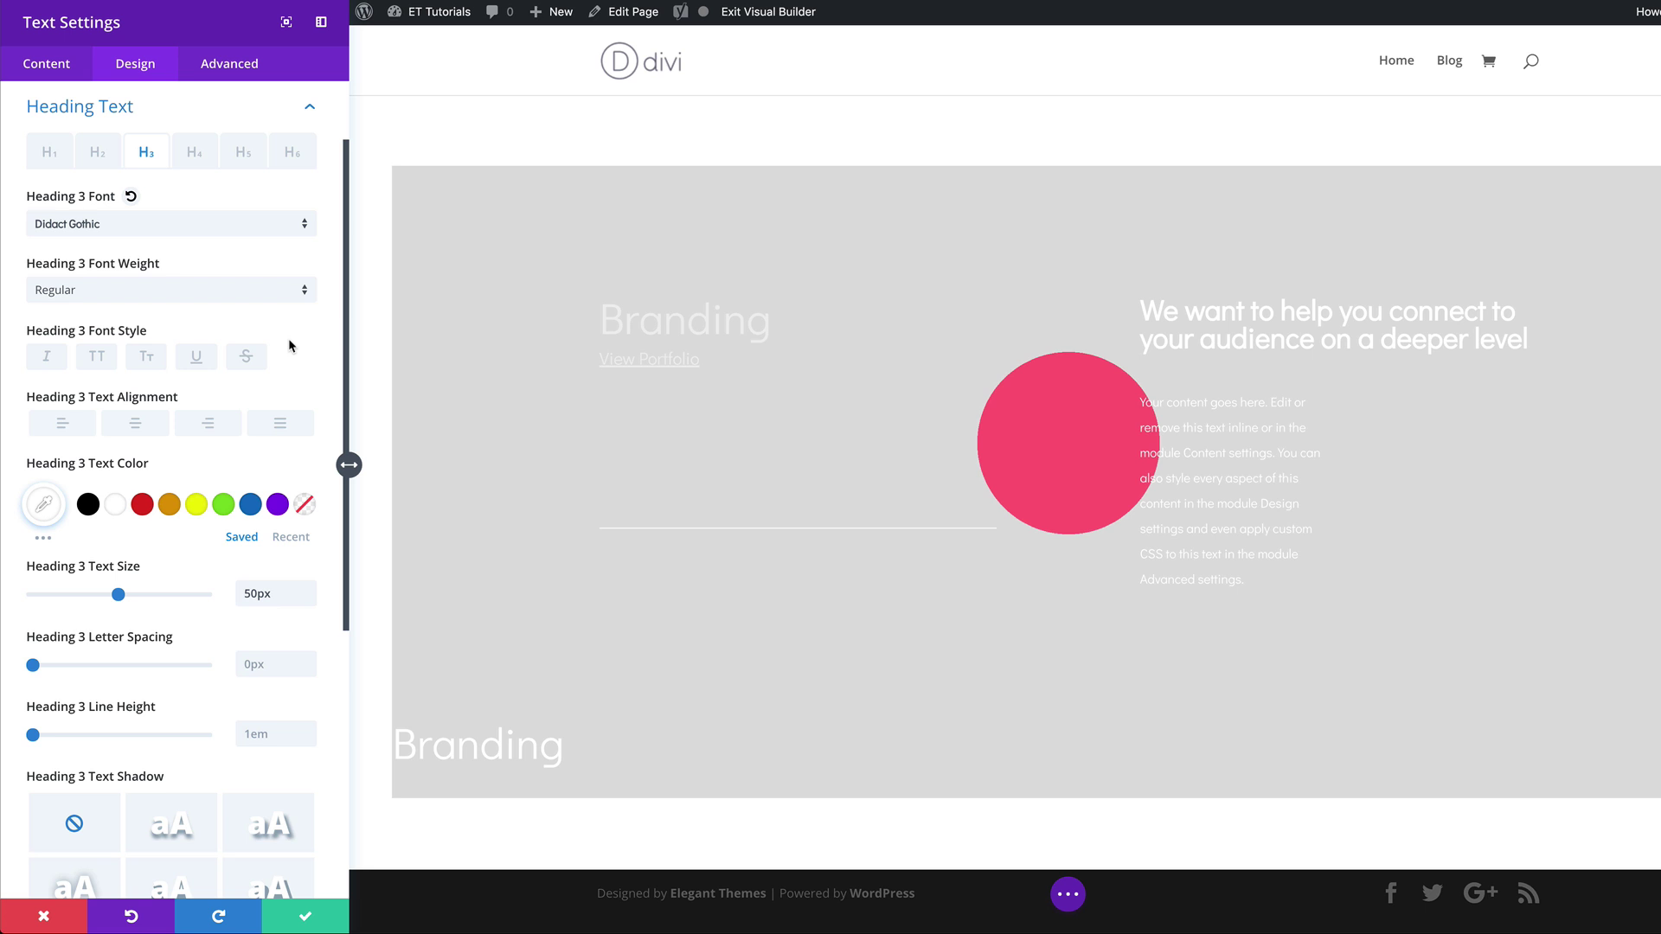
{"action": "double_click", "coordinate": [274, 593]}
{"action": "type", "text": "12vw"}
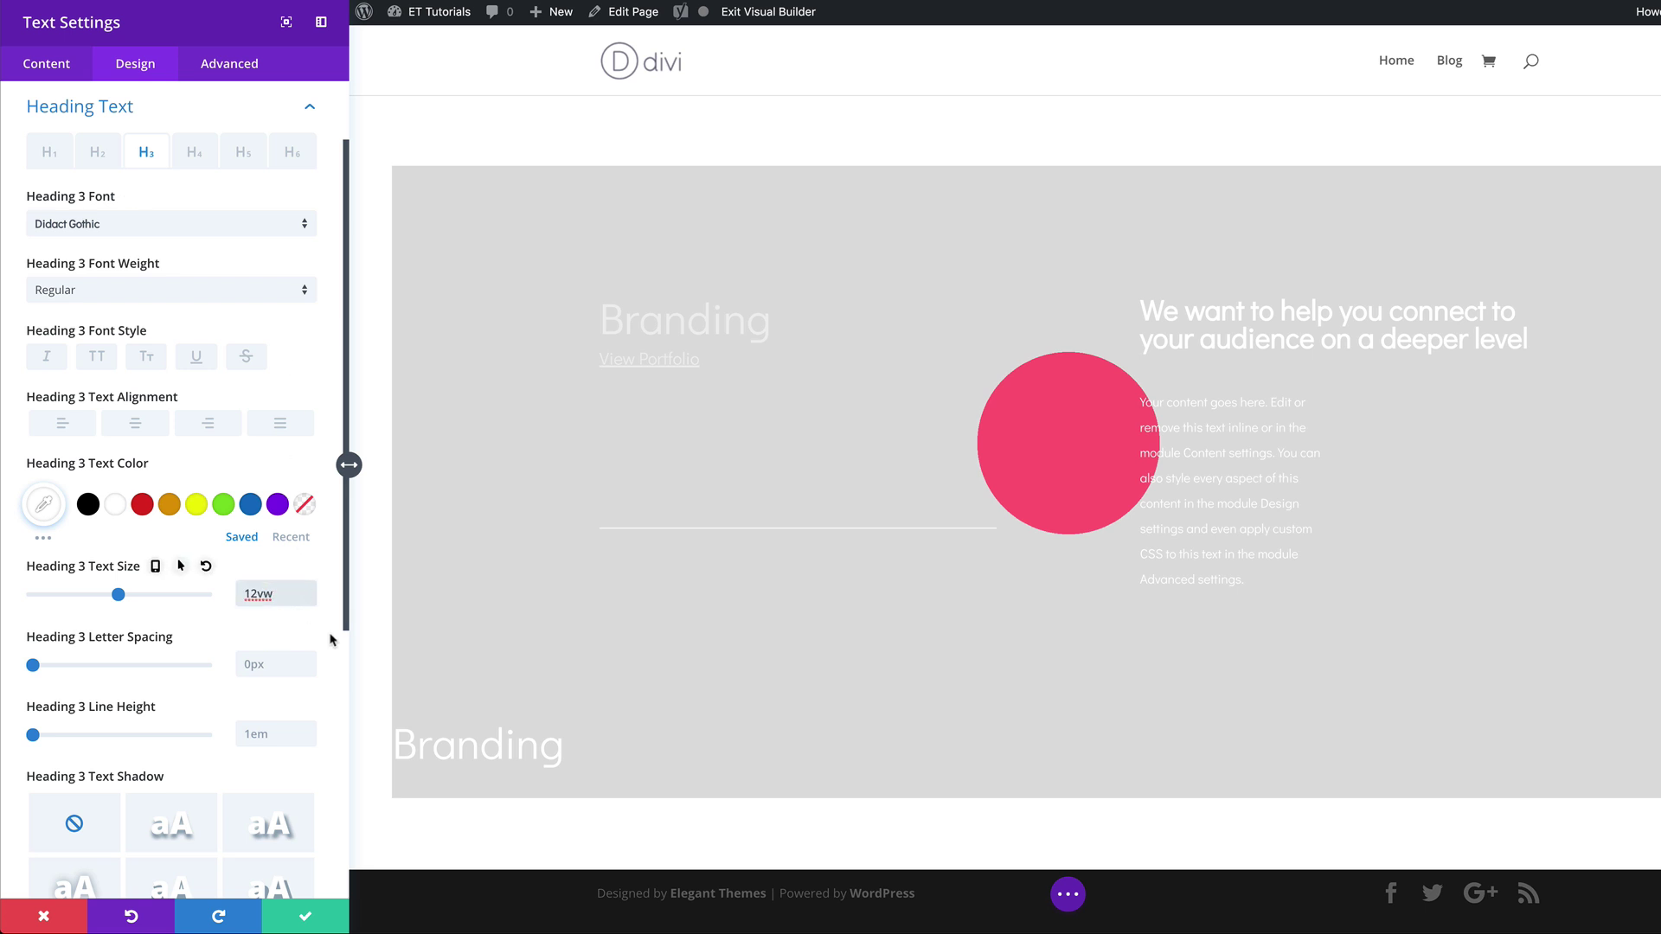
{"action": "left_click", "coordinate": [88, 505]}
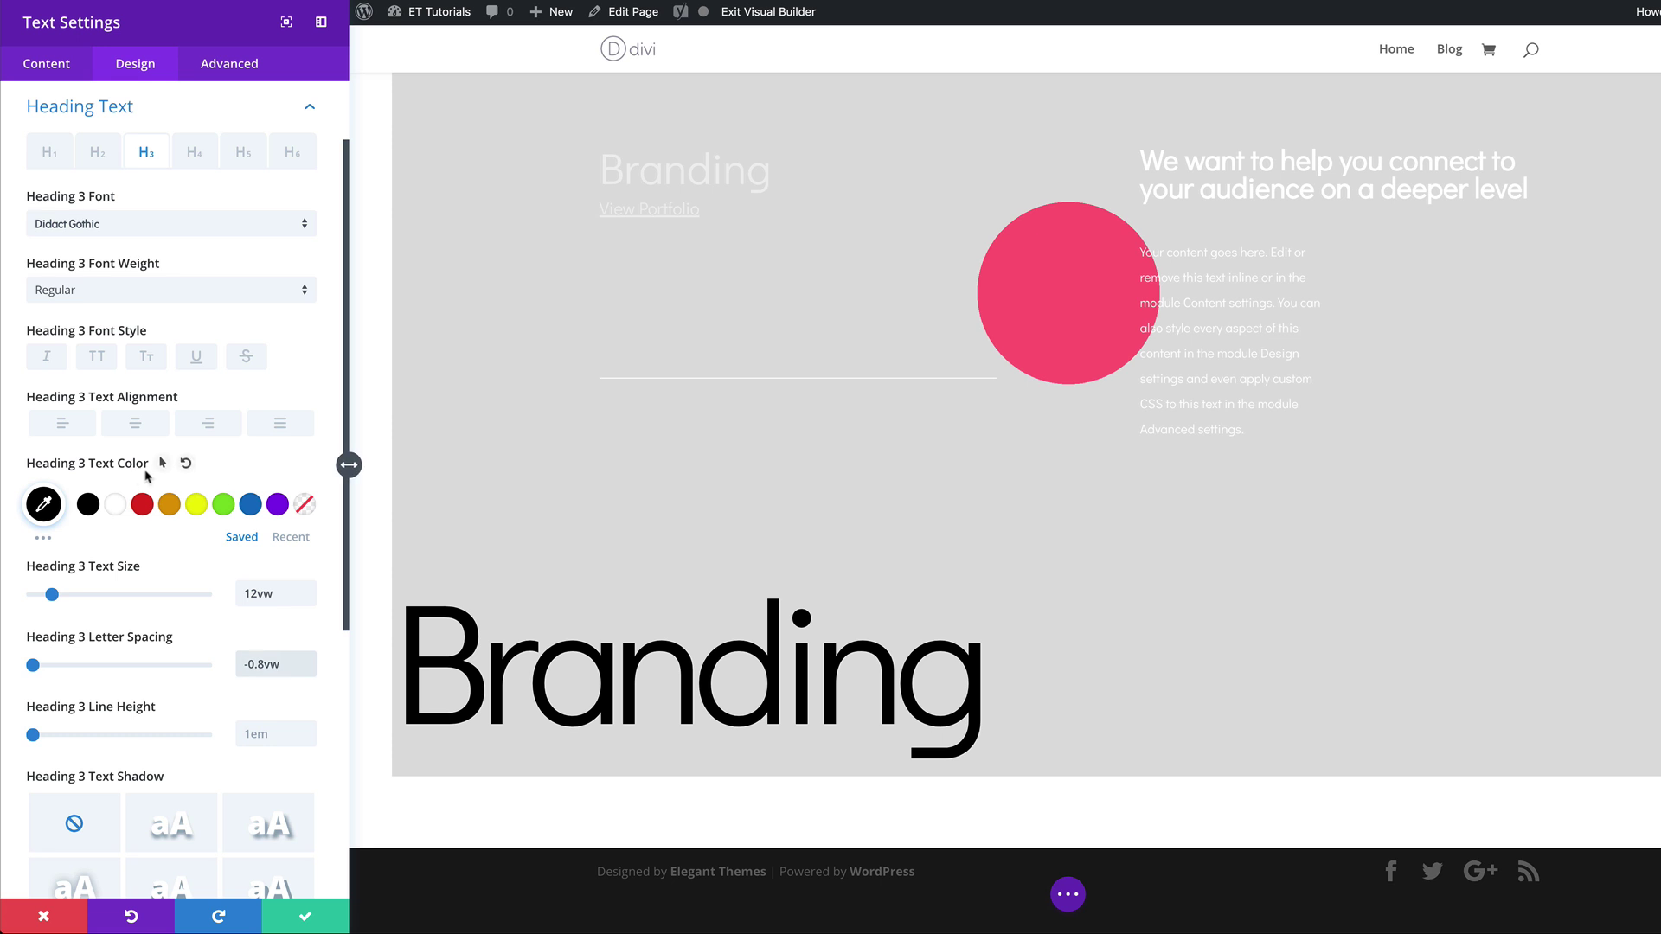
- Set the Heading 3 hover text color to white (#ffffff) and compare the default and hover states
{"action": "left_click", "coordinate": [163, 464]}
{"action": "left_click", "coordinate": [234, 497]}
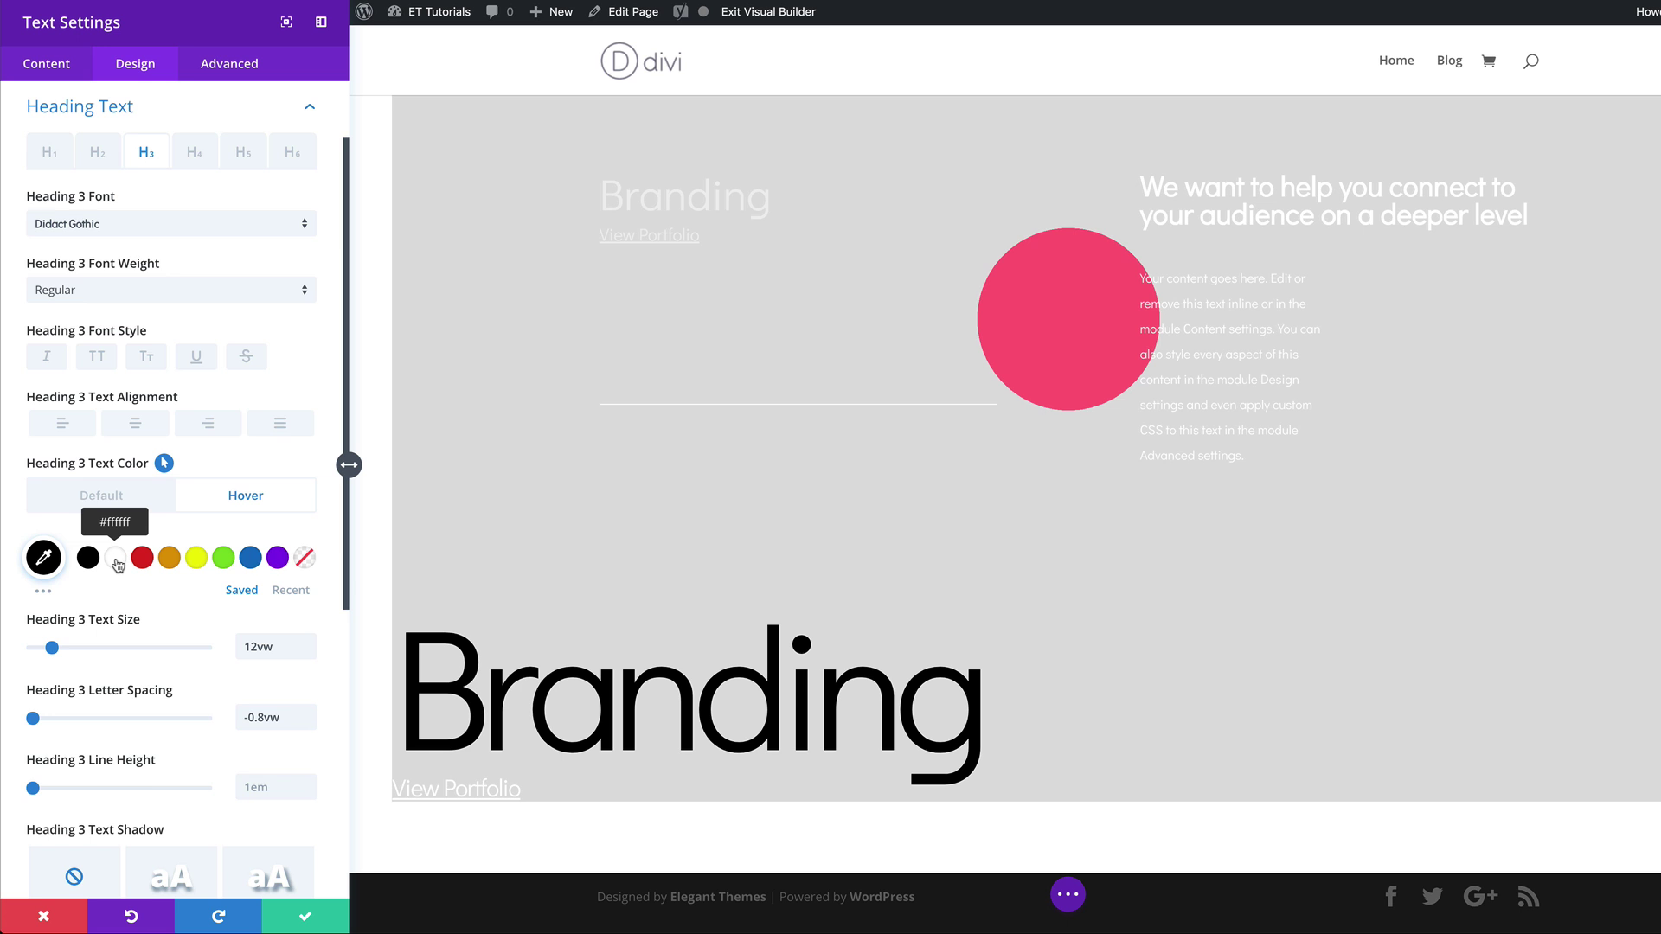
{"action": "left_click", "coordinate": [115, 559]}
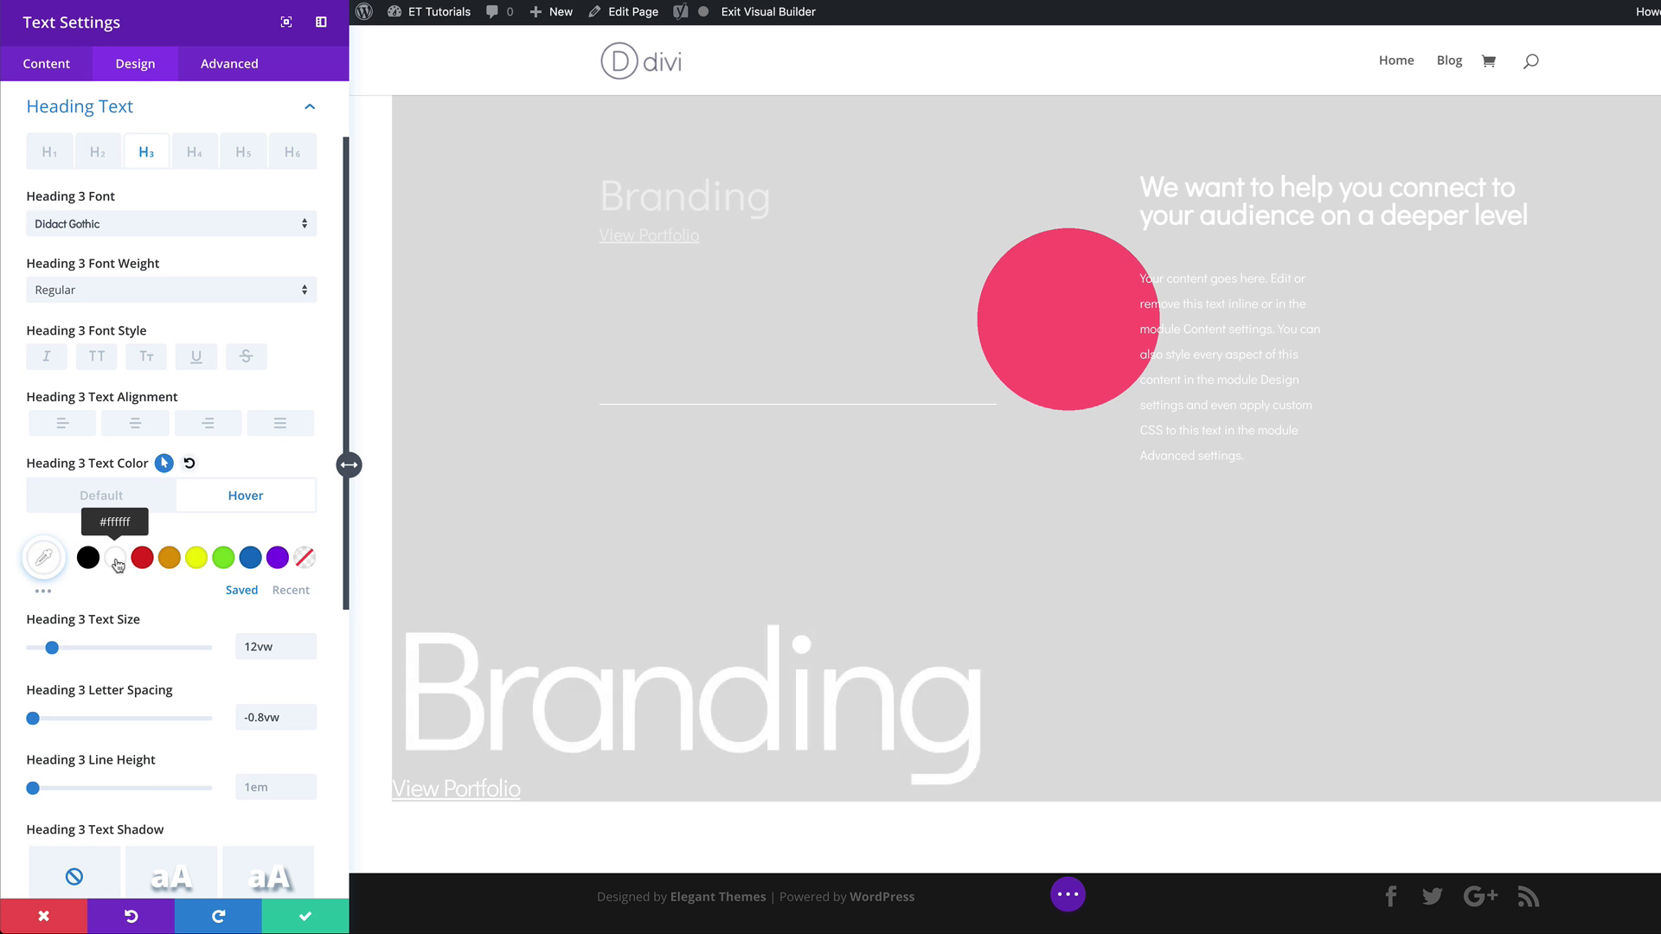
{"action": "left_click", "coordinate": [102, 500]}
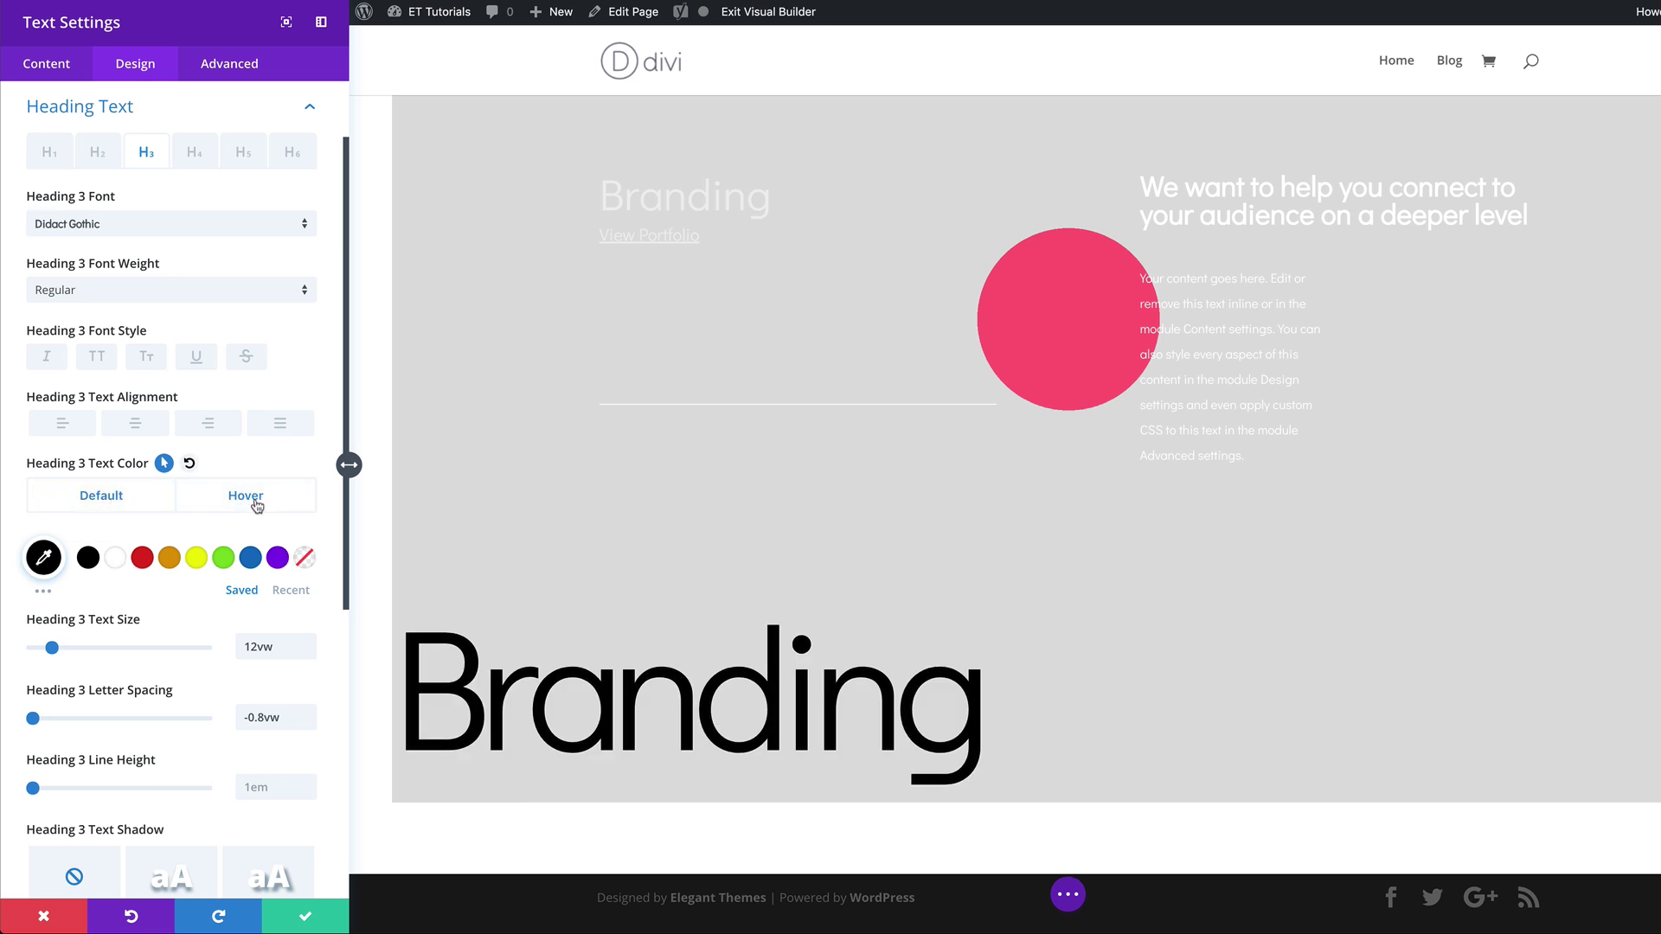
{"action": "left_click", "coordinate": [104, 506]}
{"action": "left_click", "coordinate": [246, 495]}
- Set the Heading 3 hover text size to 4vw and its hover letter spacing to -0.2vw
{"action": "scroll", "coordinate": [204, 597], "scroll_direction": "down", "scroll_amount": 1}
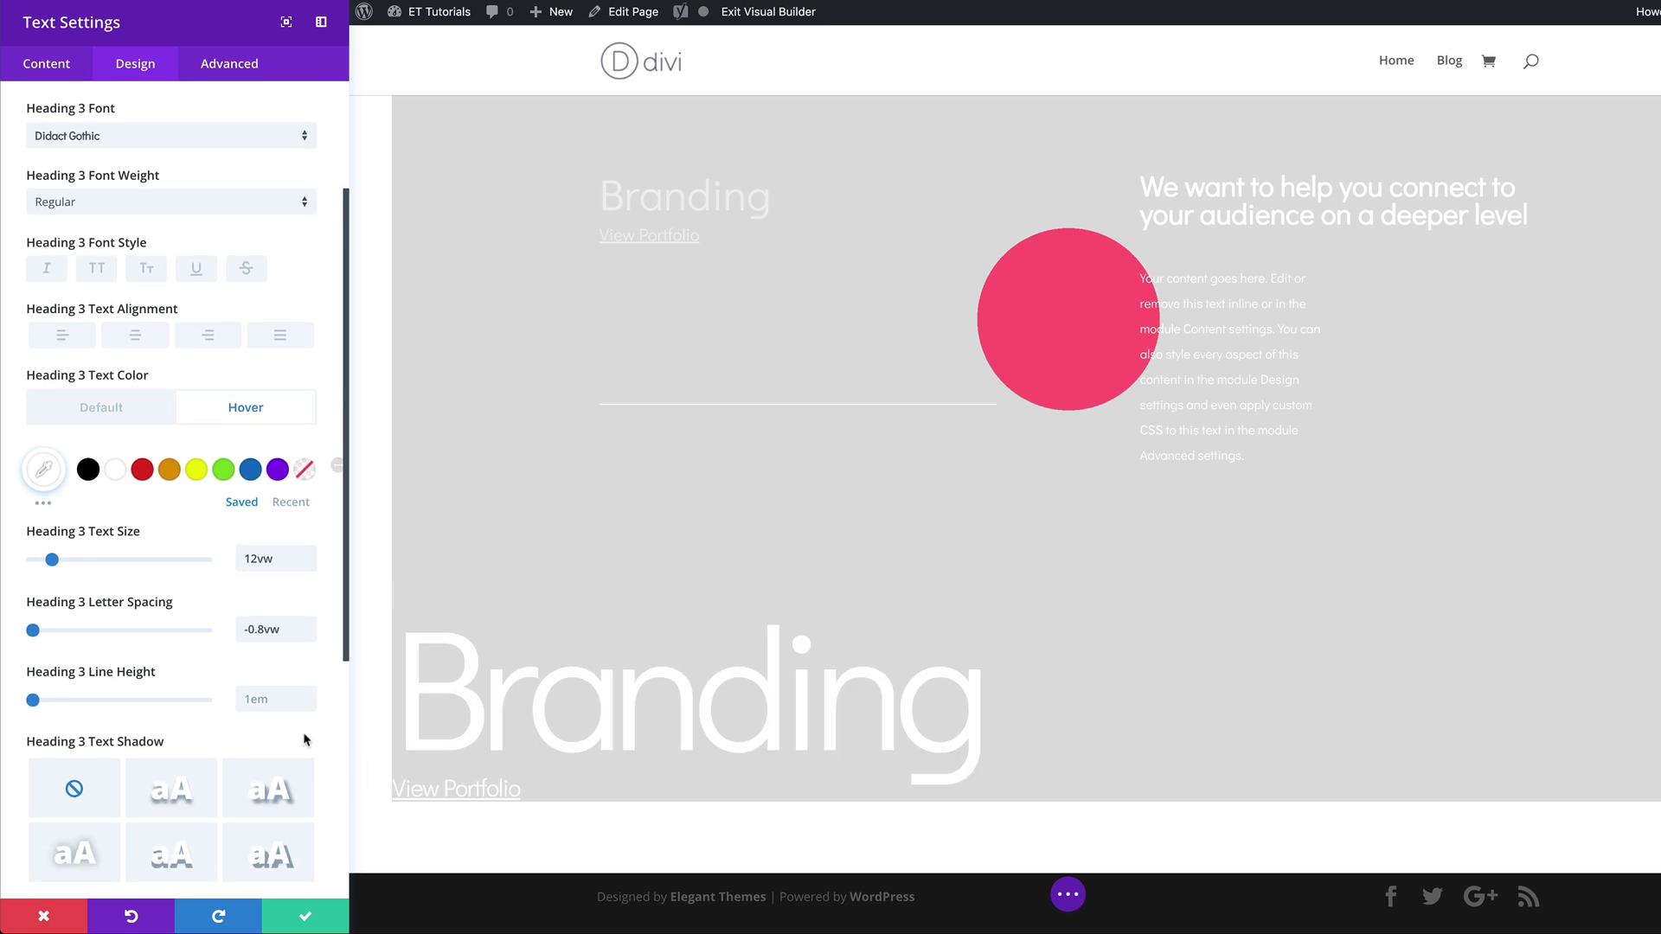
{"action": "left_click", "coordinate": [181, 530]}
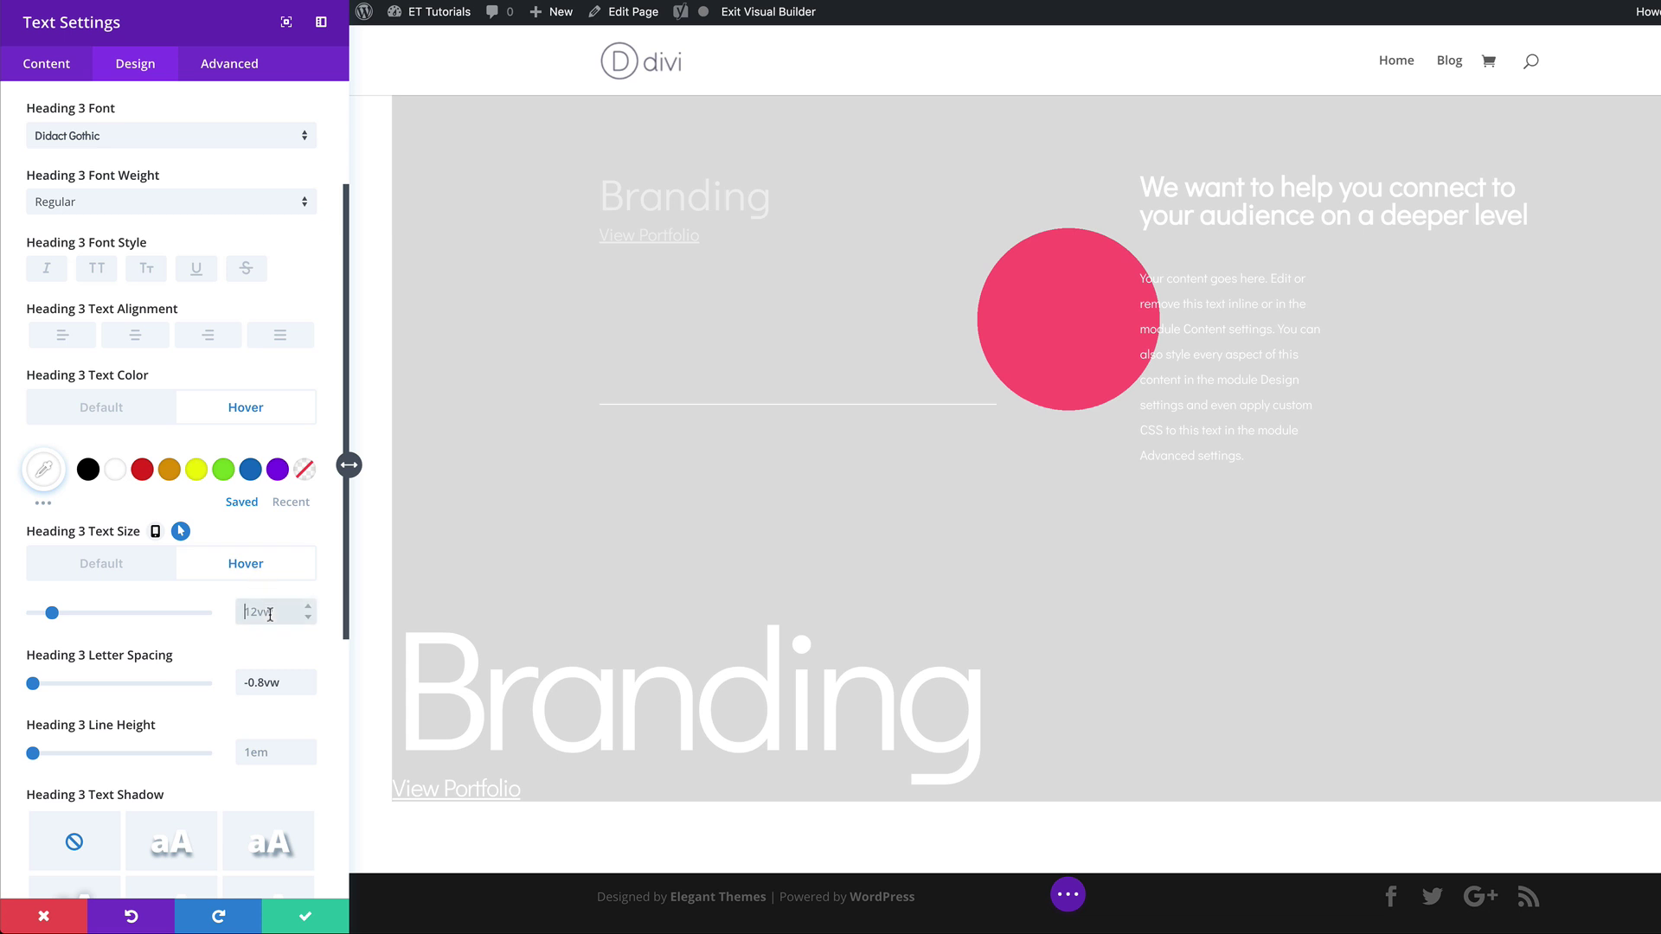
{"action": "triple_click", "coordinate": [270, 614]}
{"action": "type", "text": "4vw"}
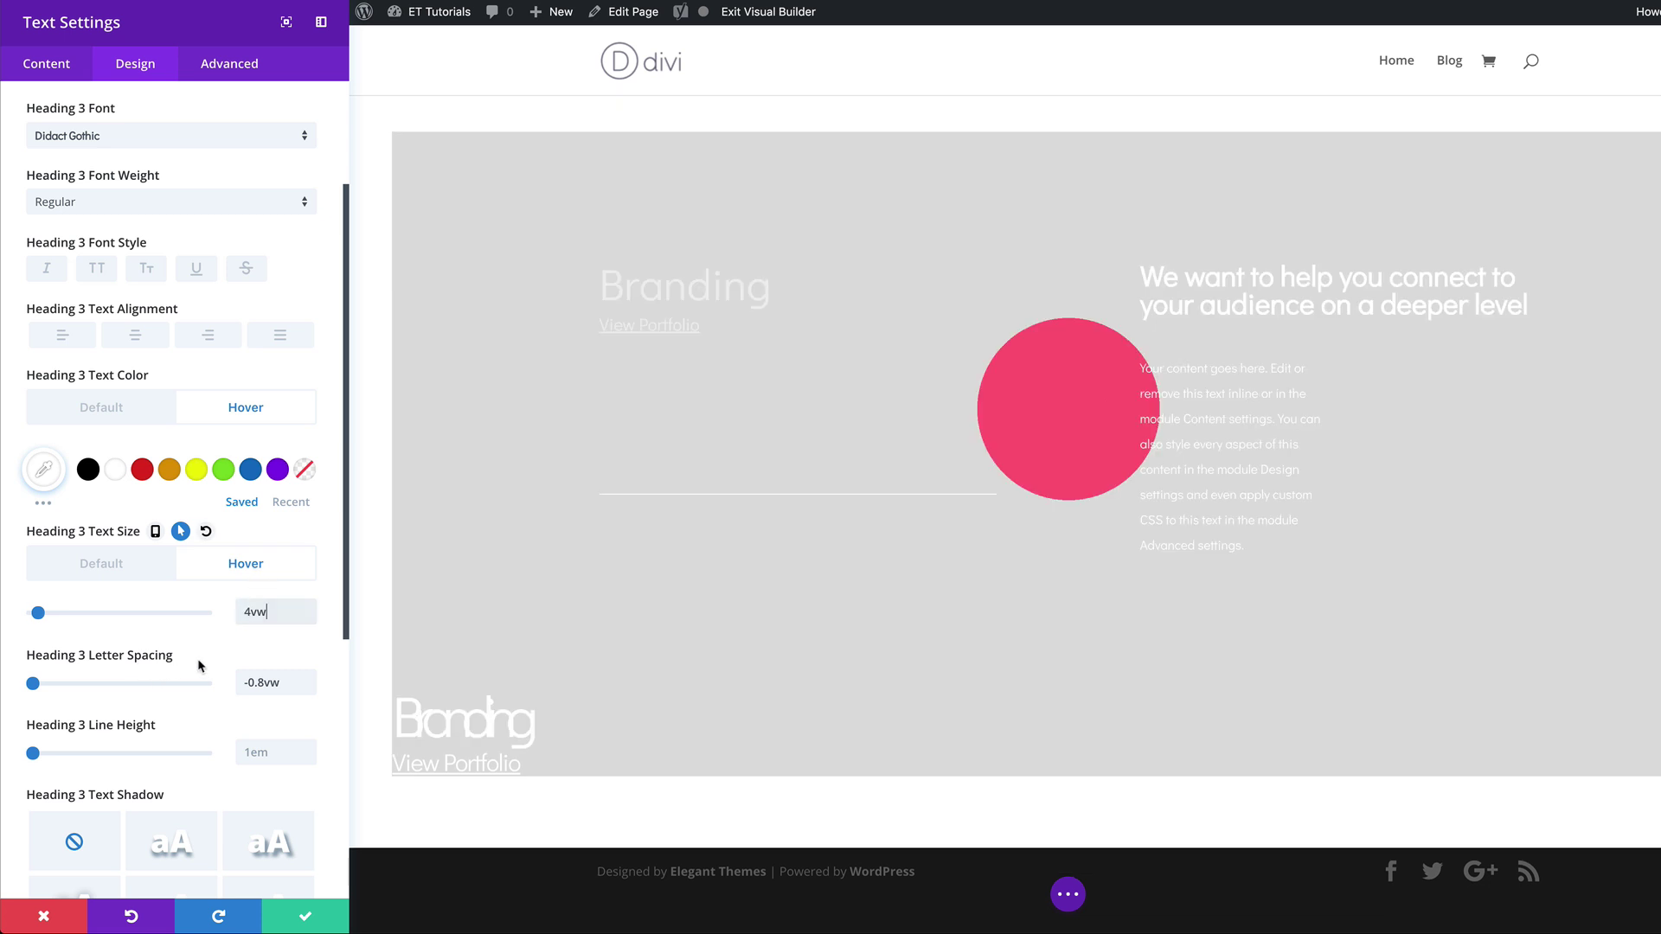
{"action": "left_click", "coordinate": [213, 655]}
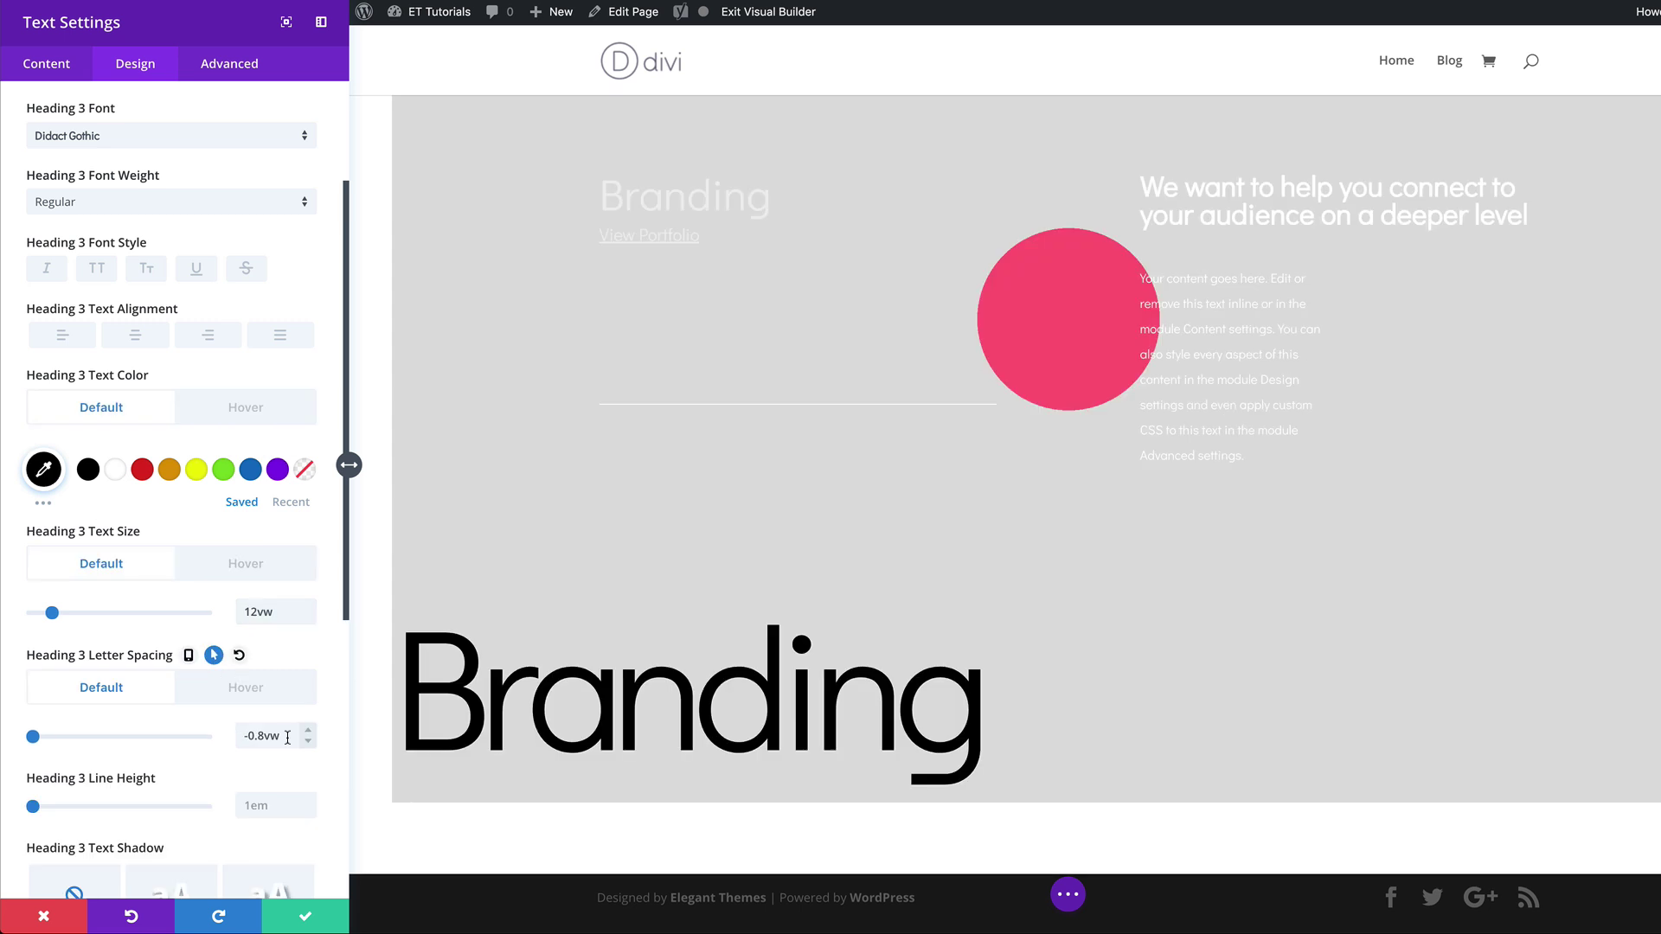
{"action": "left_click", "coordinate": [251, 692]}
{"action": "type", "text": "-0.2vw"}
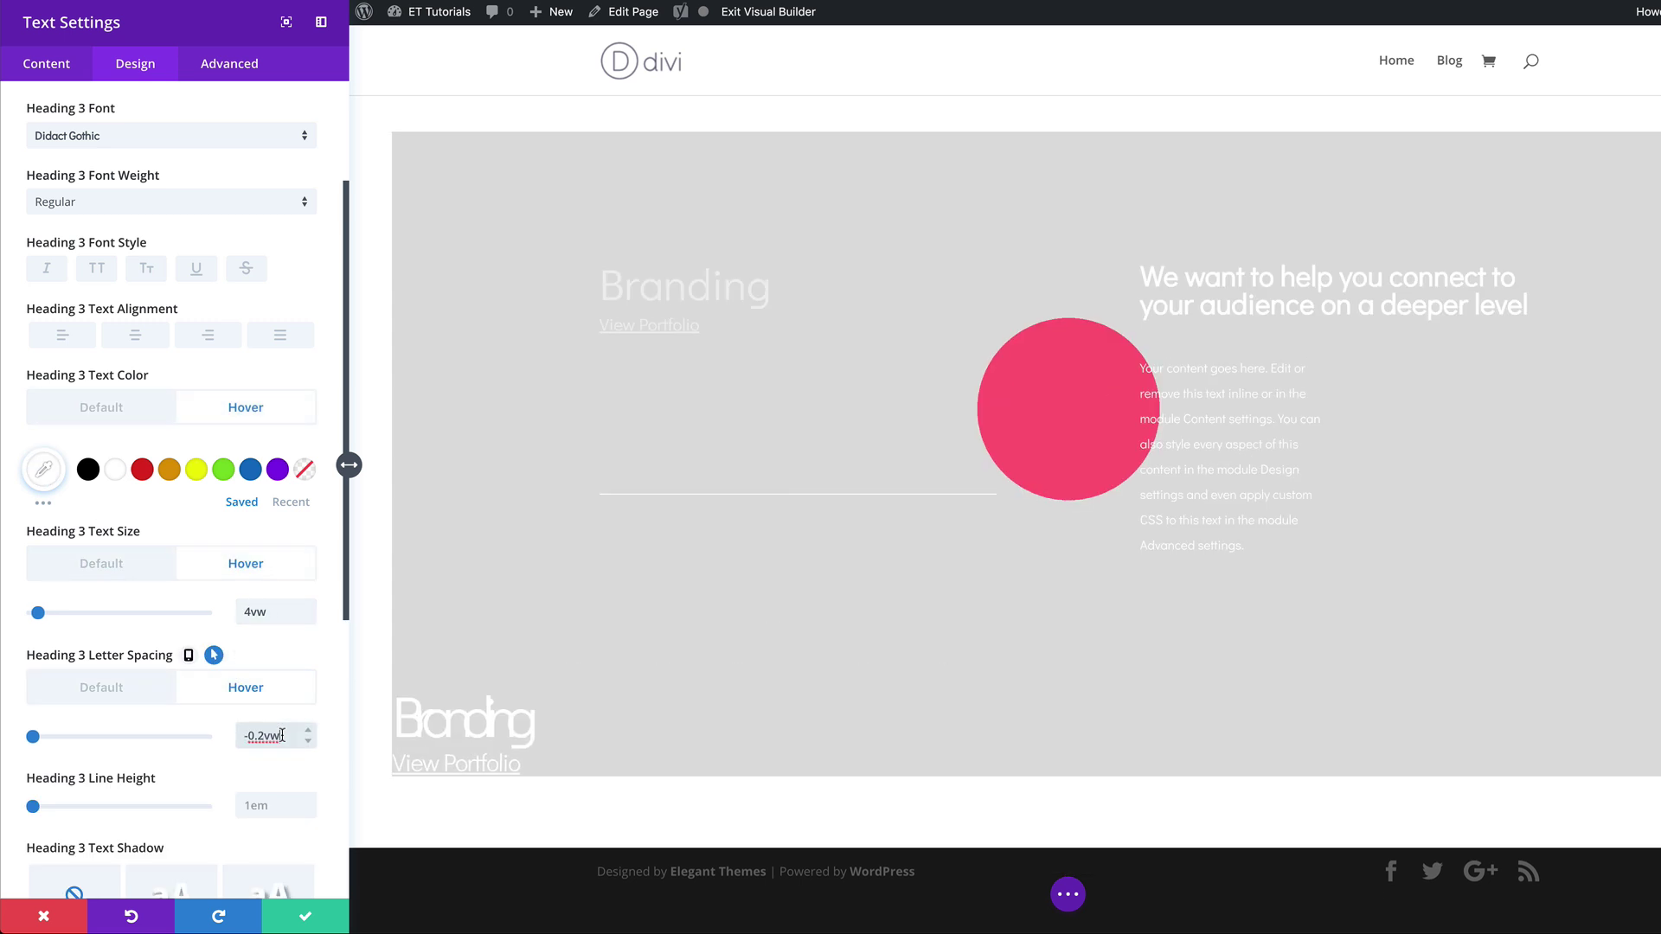
- Change the Heading 3 font weight to Bold and compare the heading's default and hover states
{"action": "scroll", "coordinate": [273, 353], "scroll_direction": "up", "scroll_amount": 1}
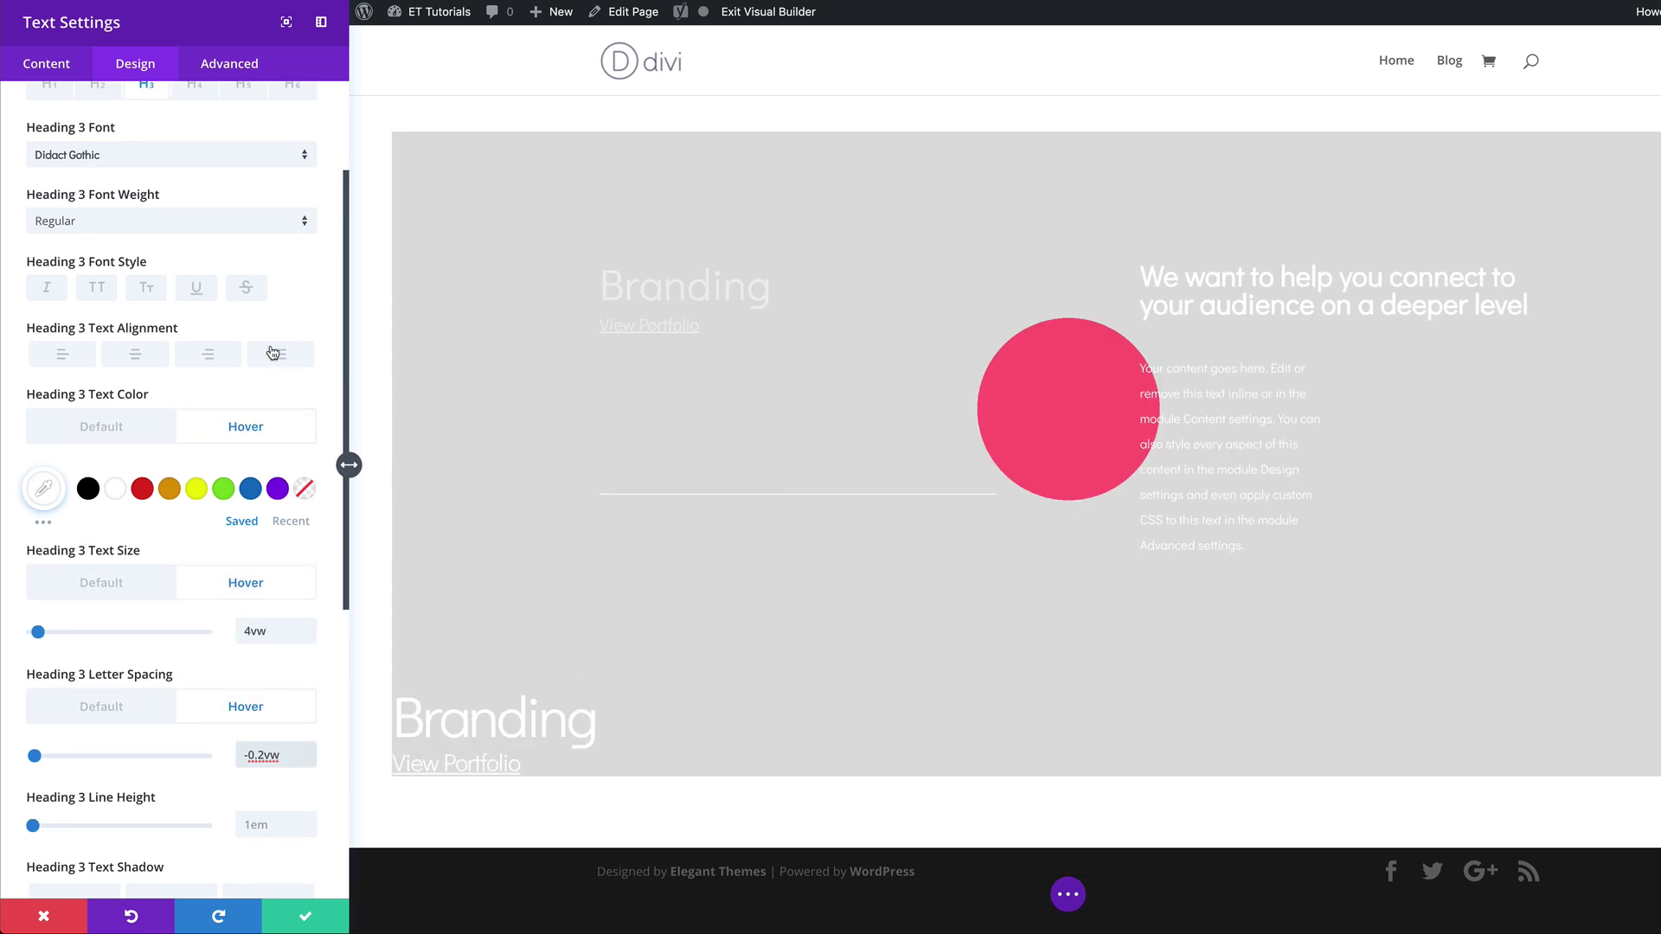
{"action": "left_click", "coordinate": [135, 220]}
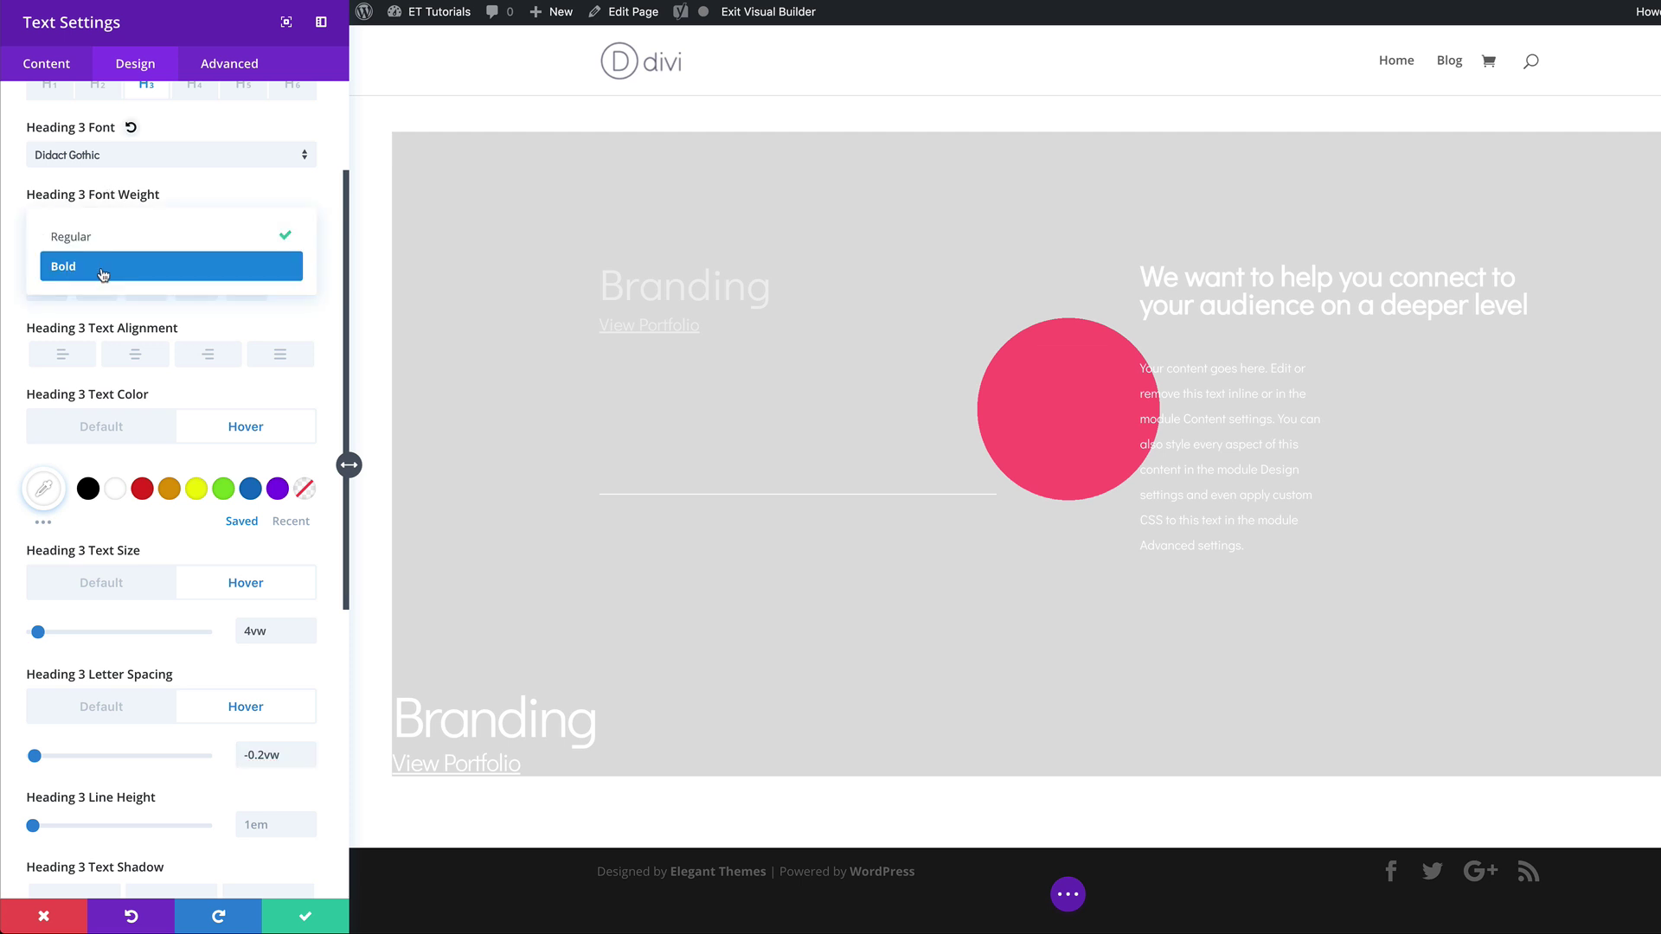
{"action": "left_click", "coordinate": [103, 275]}
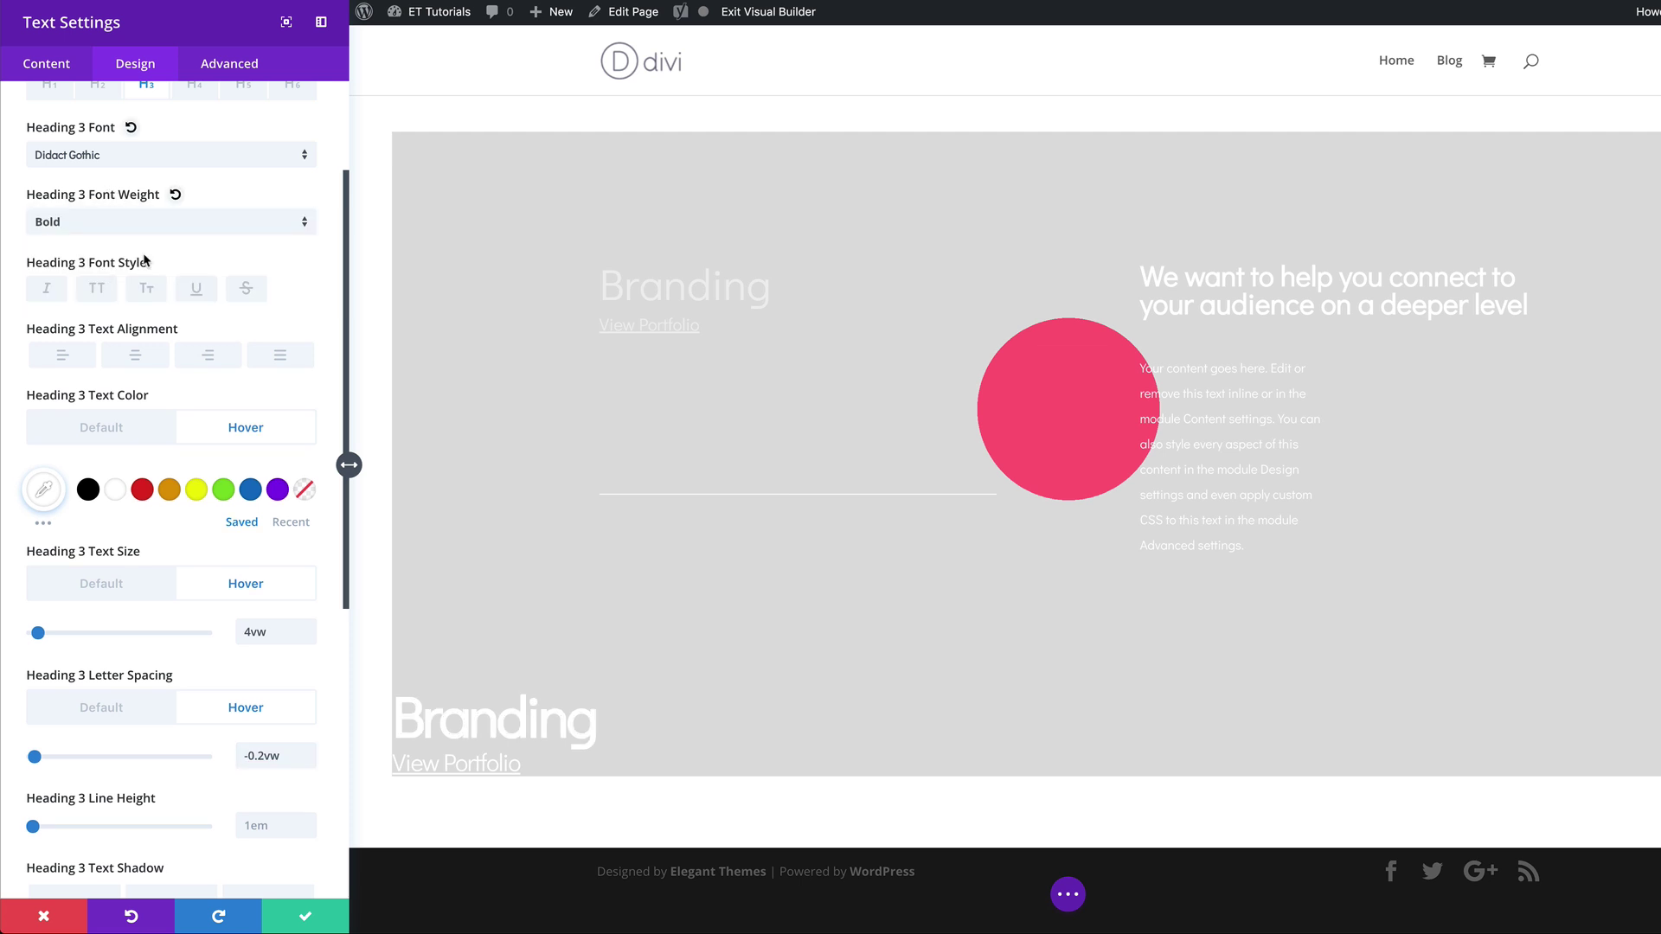
{"action": "left_click", "coordinate": [120, 600]}
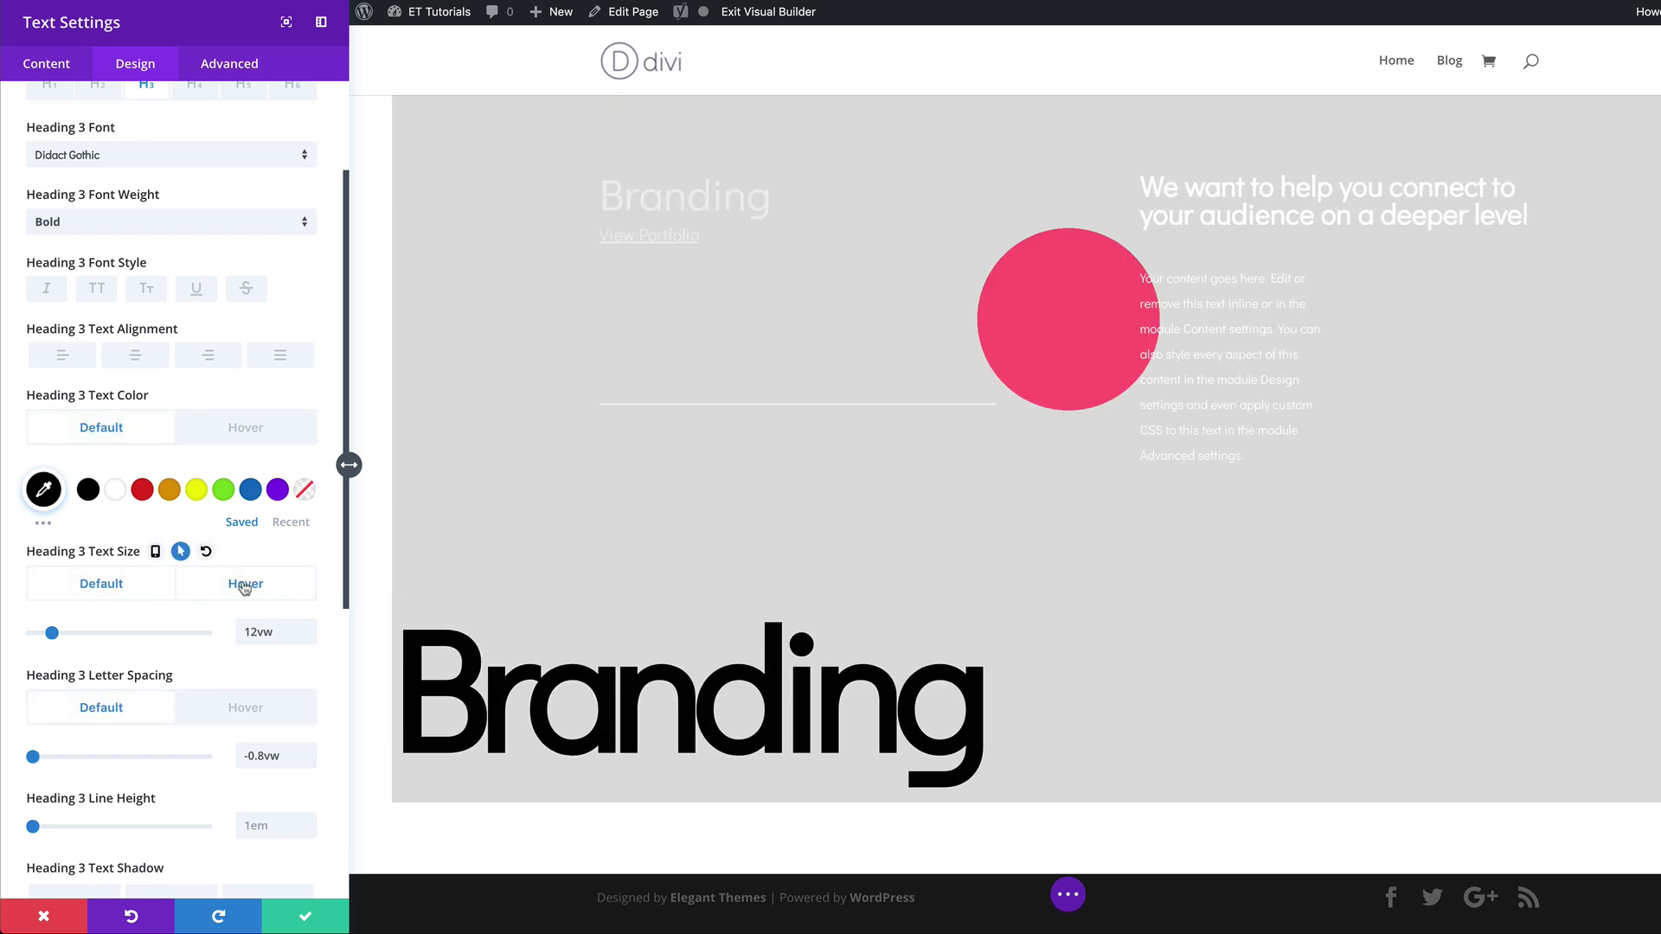
{"action": "left_click", "coordinate": [245, 585]}
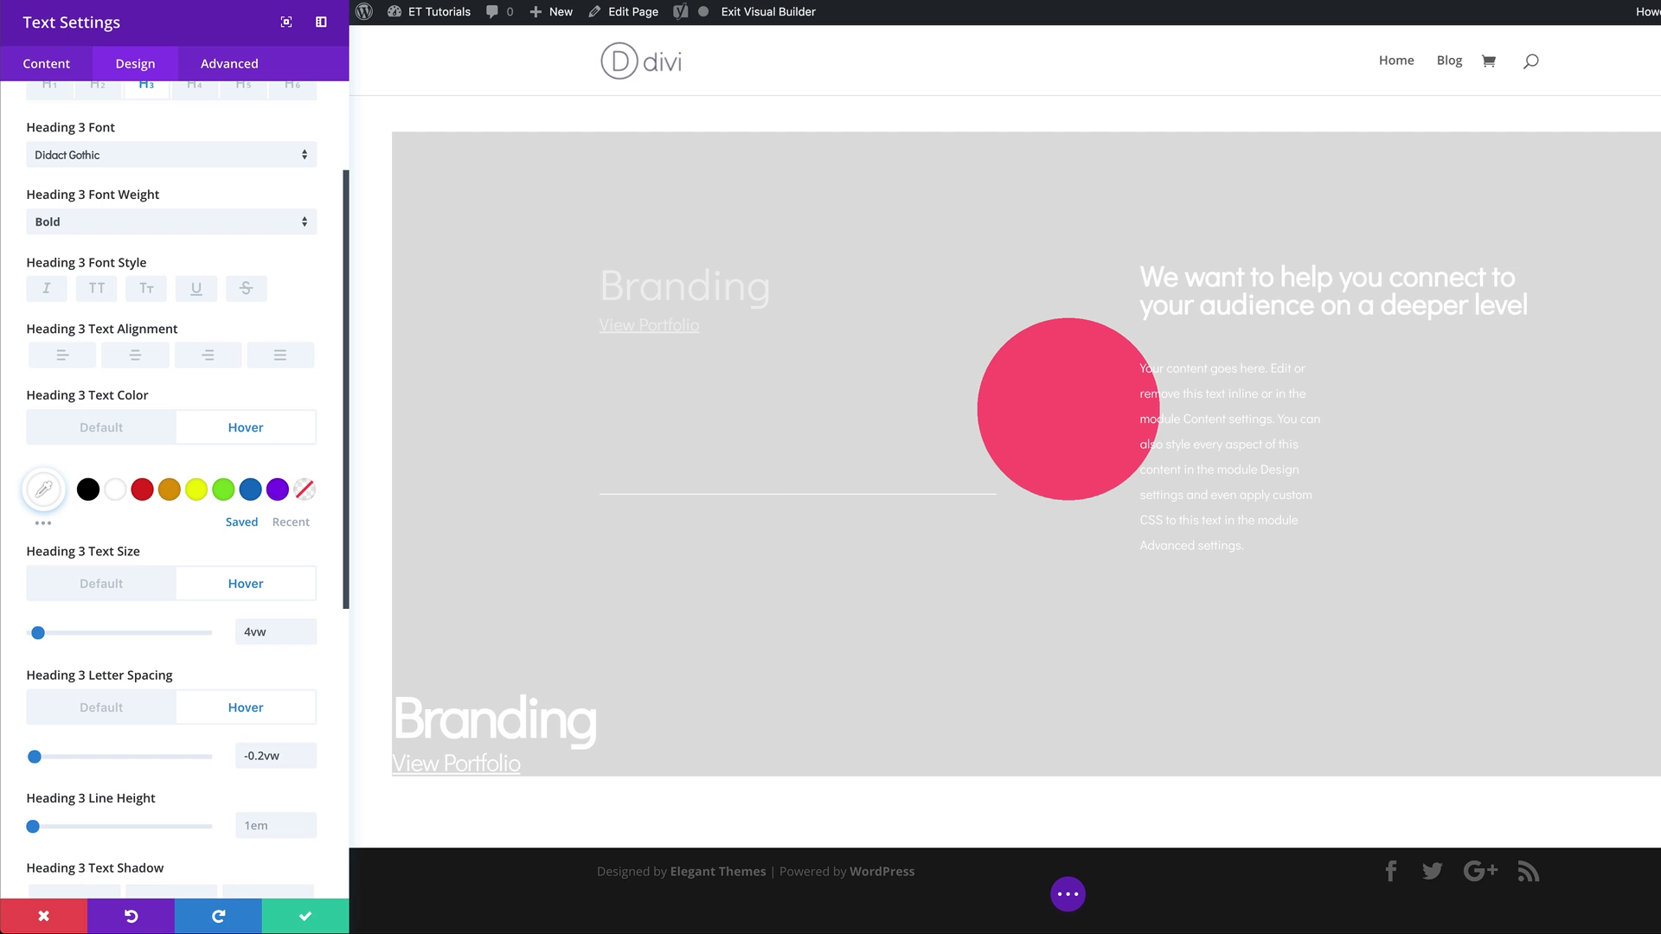
- Give the Branding module a custom top margin of -34.1vw and a bottom margin of -5vw
{"action": "scroll", "coordinate": [193, 686], "scroll_direction": "down", "scroll_amount": 6}
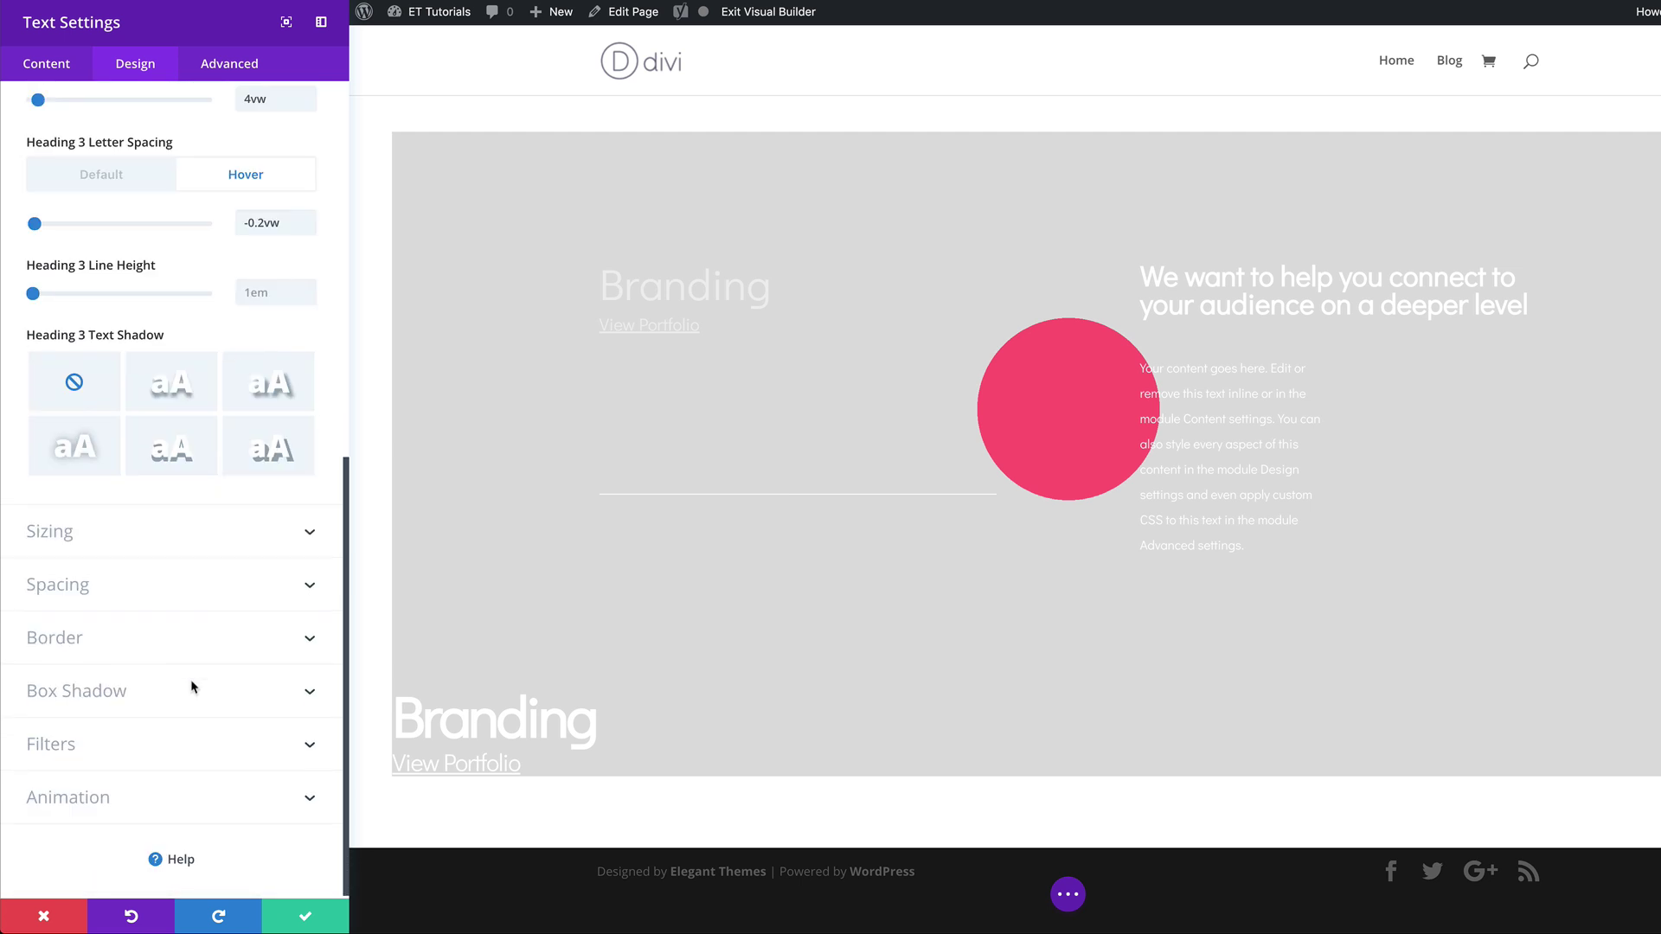
{"action": "left_click", "coordinate": [69, 588]}
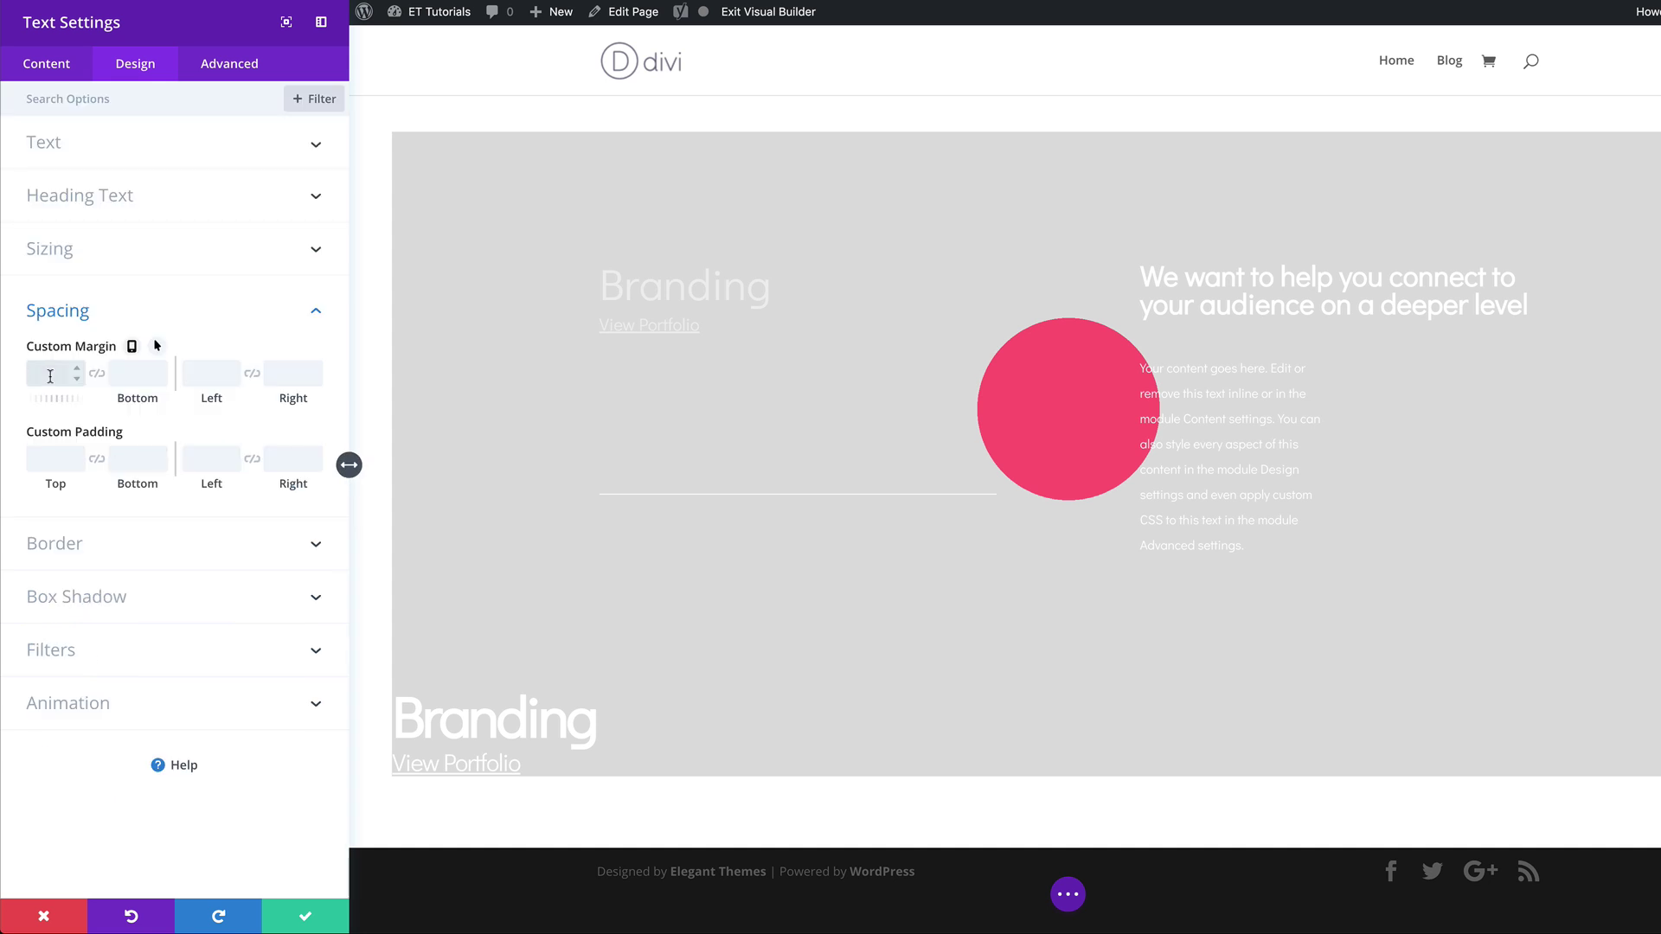
{"action": "type", "text": "w"}
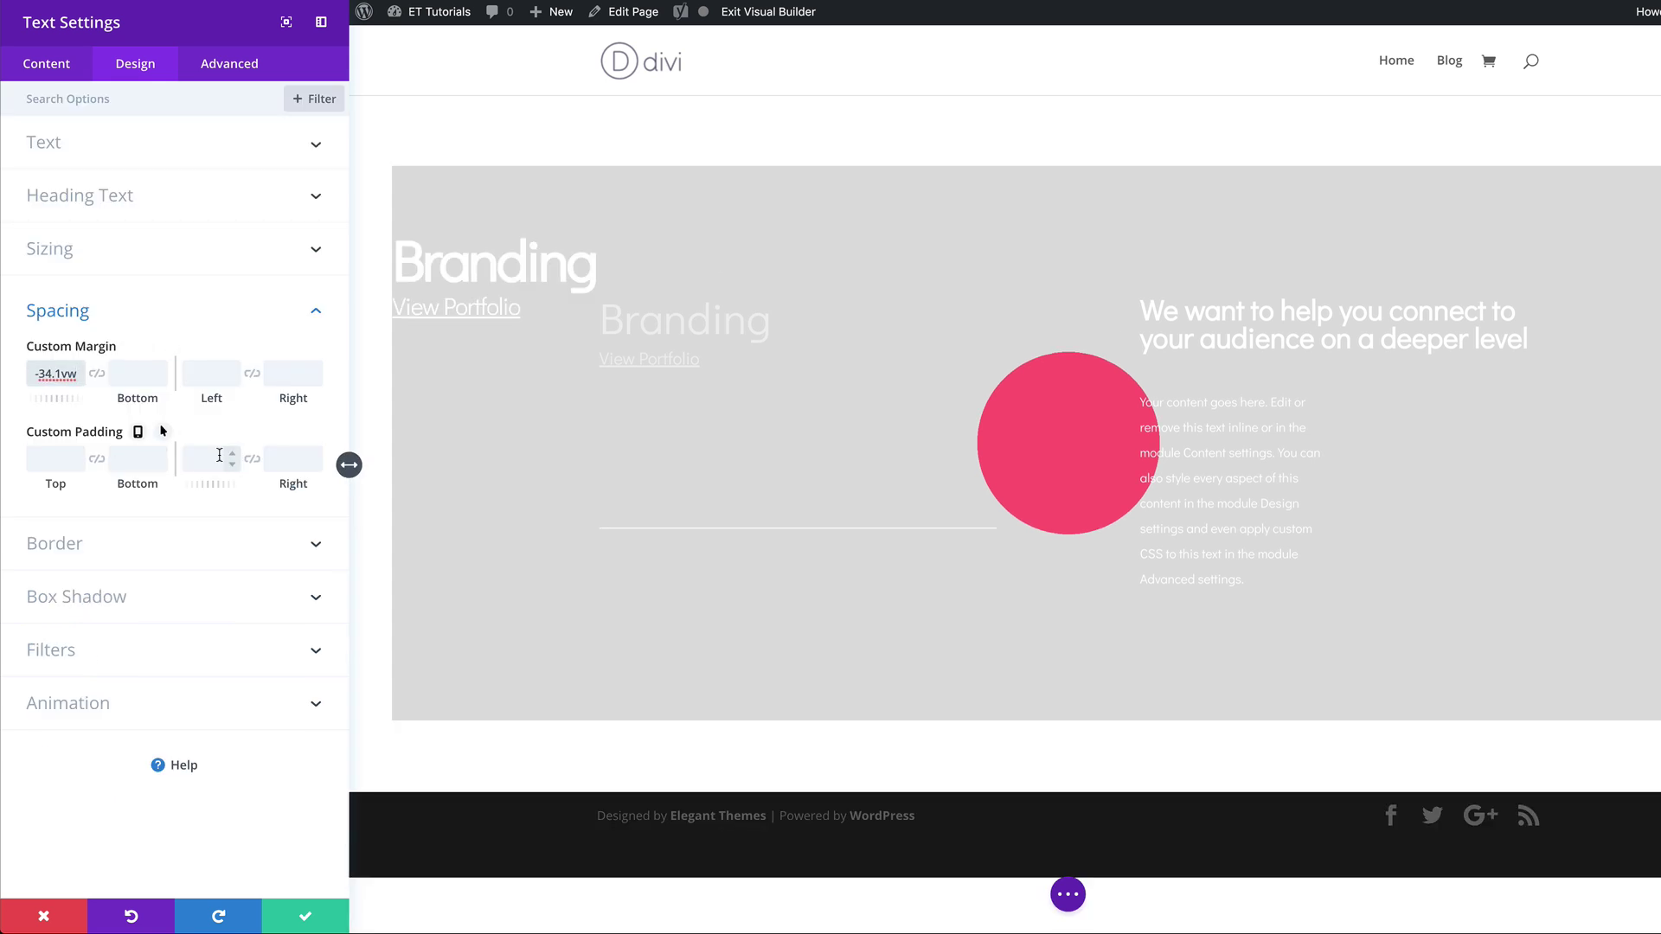
{"action": "left_click", "coordinate": [128, 378]}
{"action": "type", "text": "-5vw"}
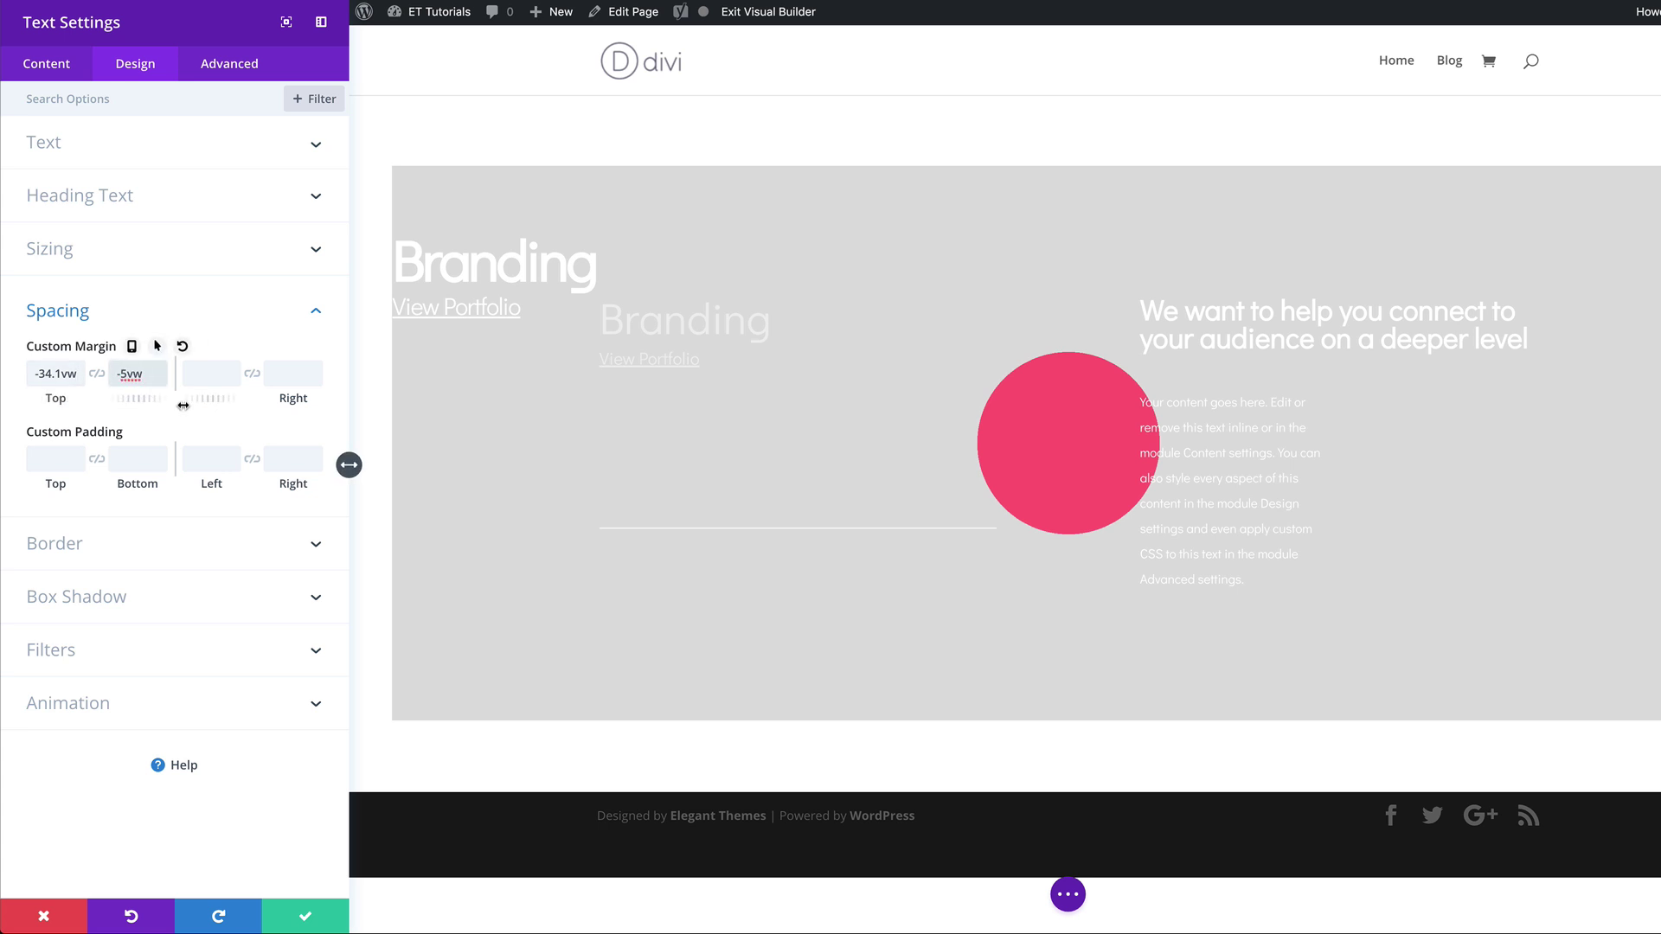
- Set the module's custom padding to a linked 12vw at top and bottom, and 11.5vw at left
{"action": "left_click", "coordinate": [44, 460]}
{"action": "type", "text": "12vw"}
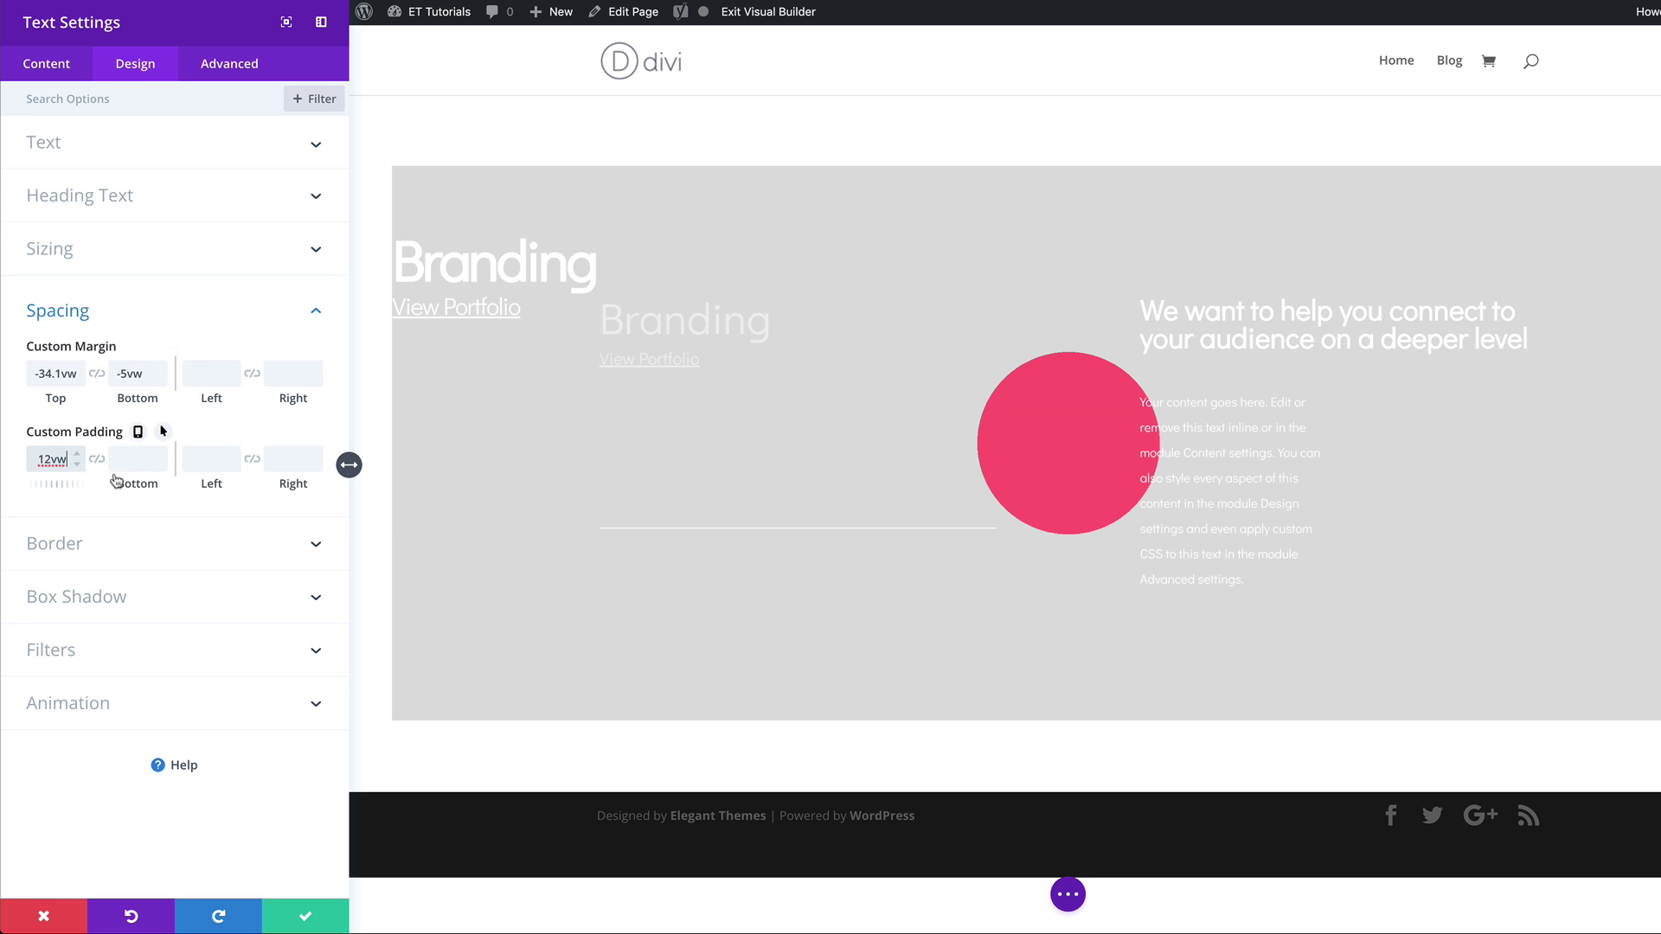
{"action": "left_click", "coordinate": [96, 463]}
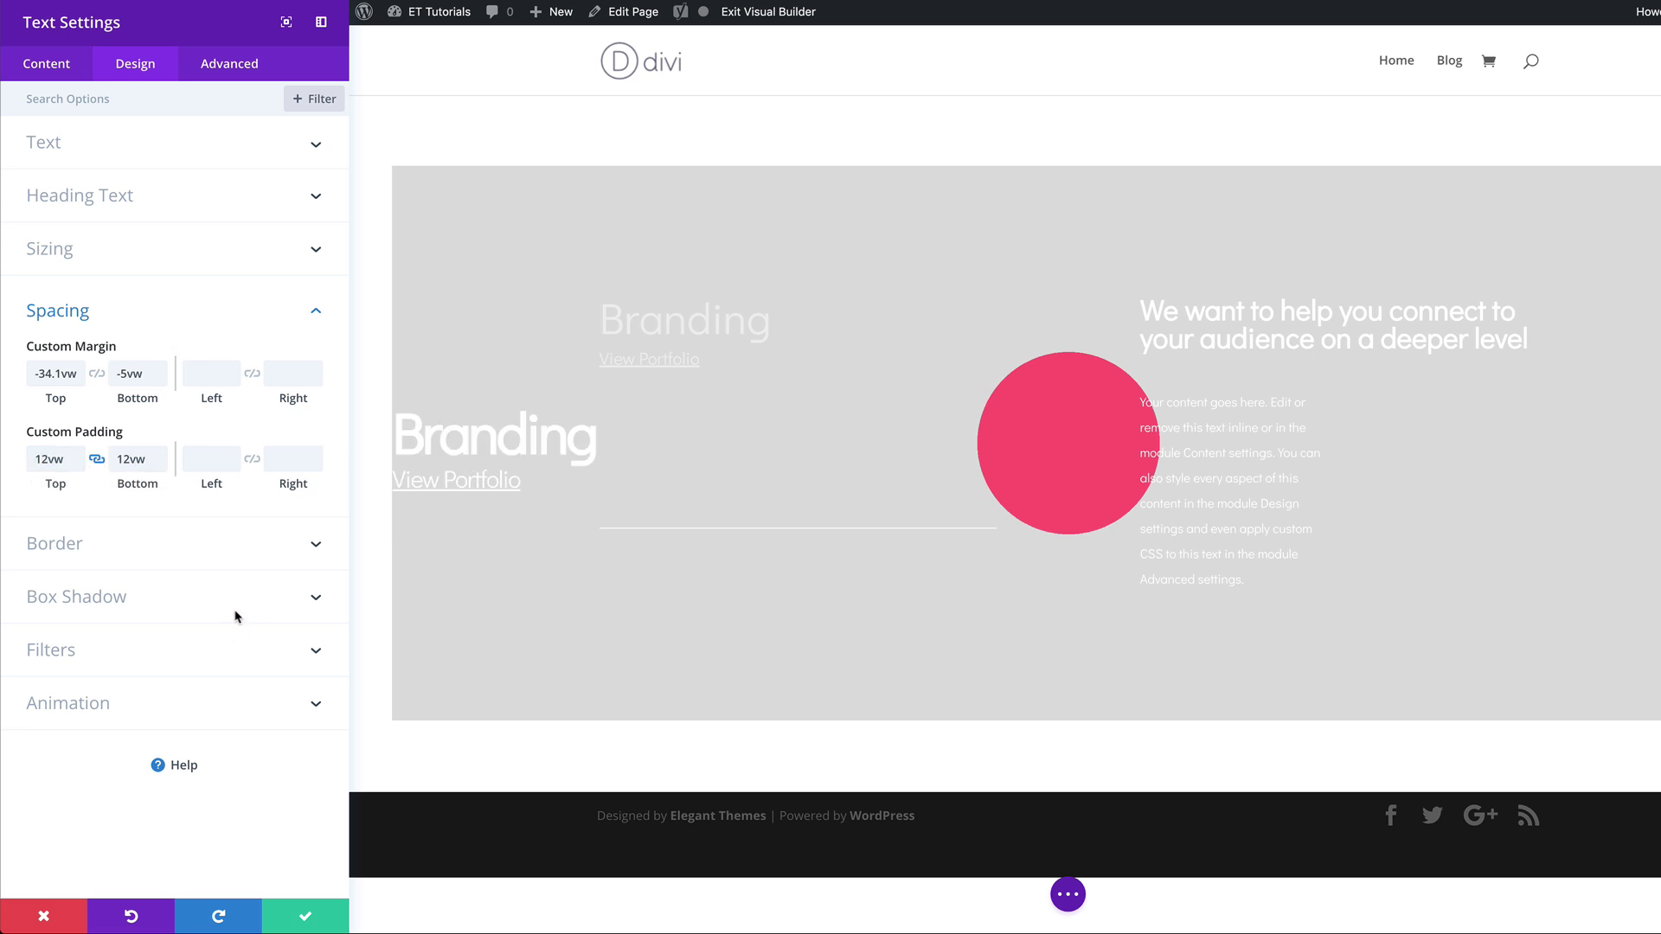
{"action": "left_click", "coordinate": [199, 461]}
{"action": "type", "text": "11.5vw"}
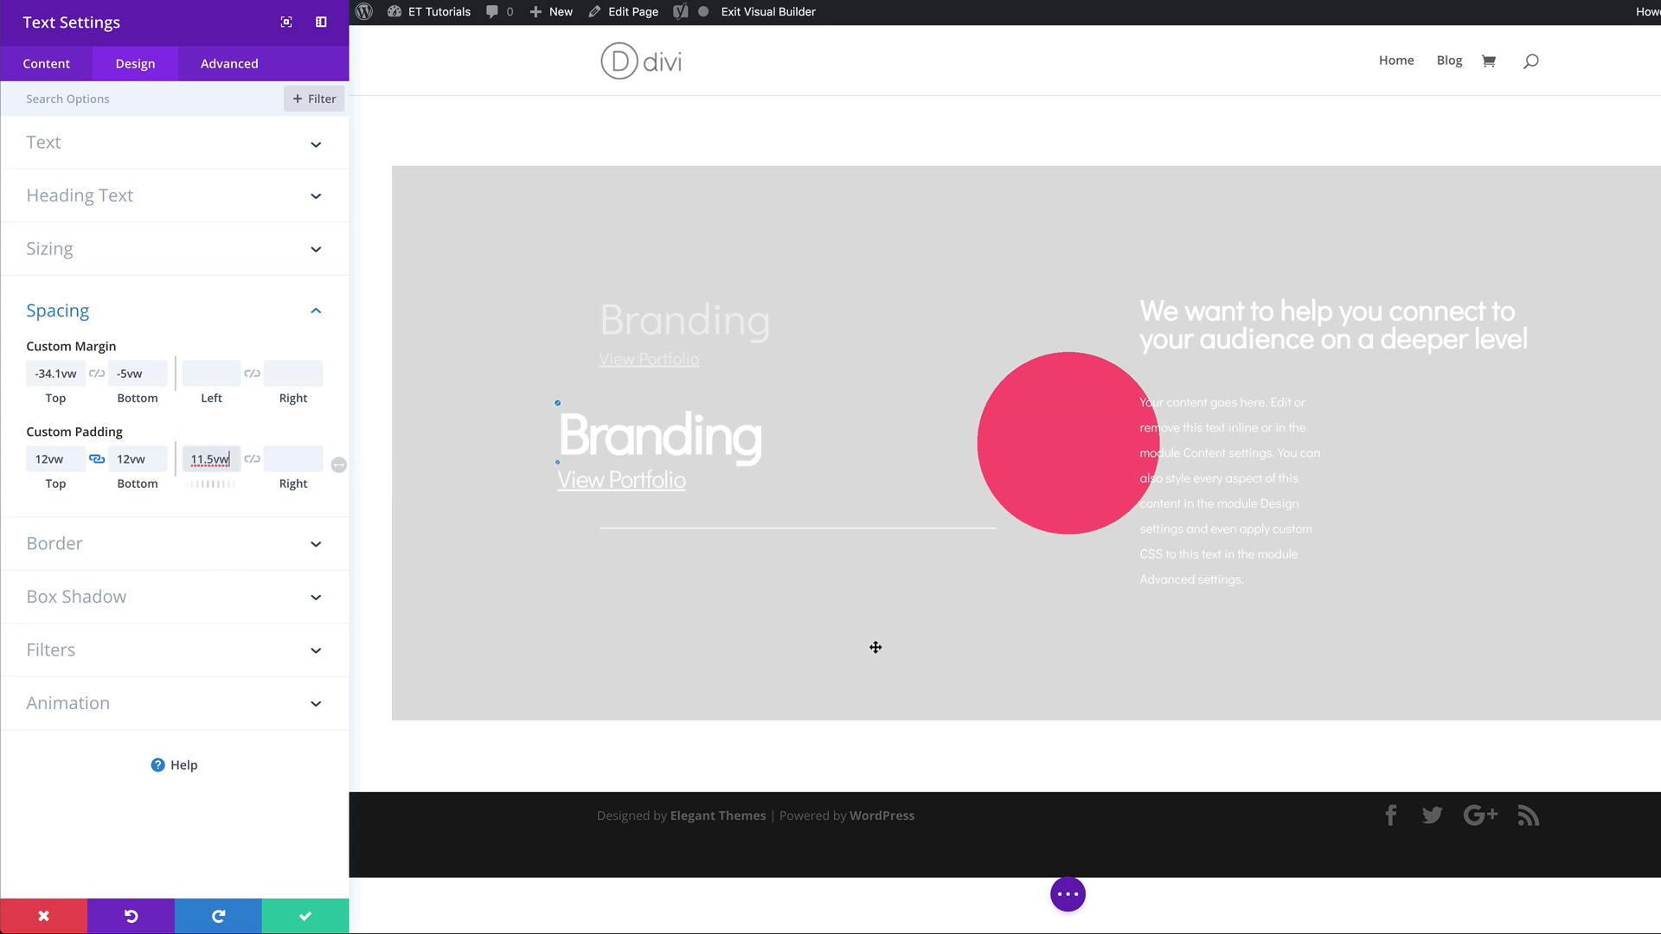
- Set the module's transition duration to 400 ms and save the text module settings
{"action": "left_click", "coordinate": [224, 71]}
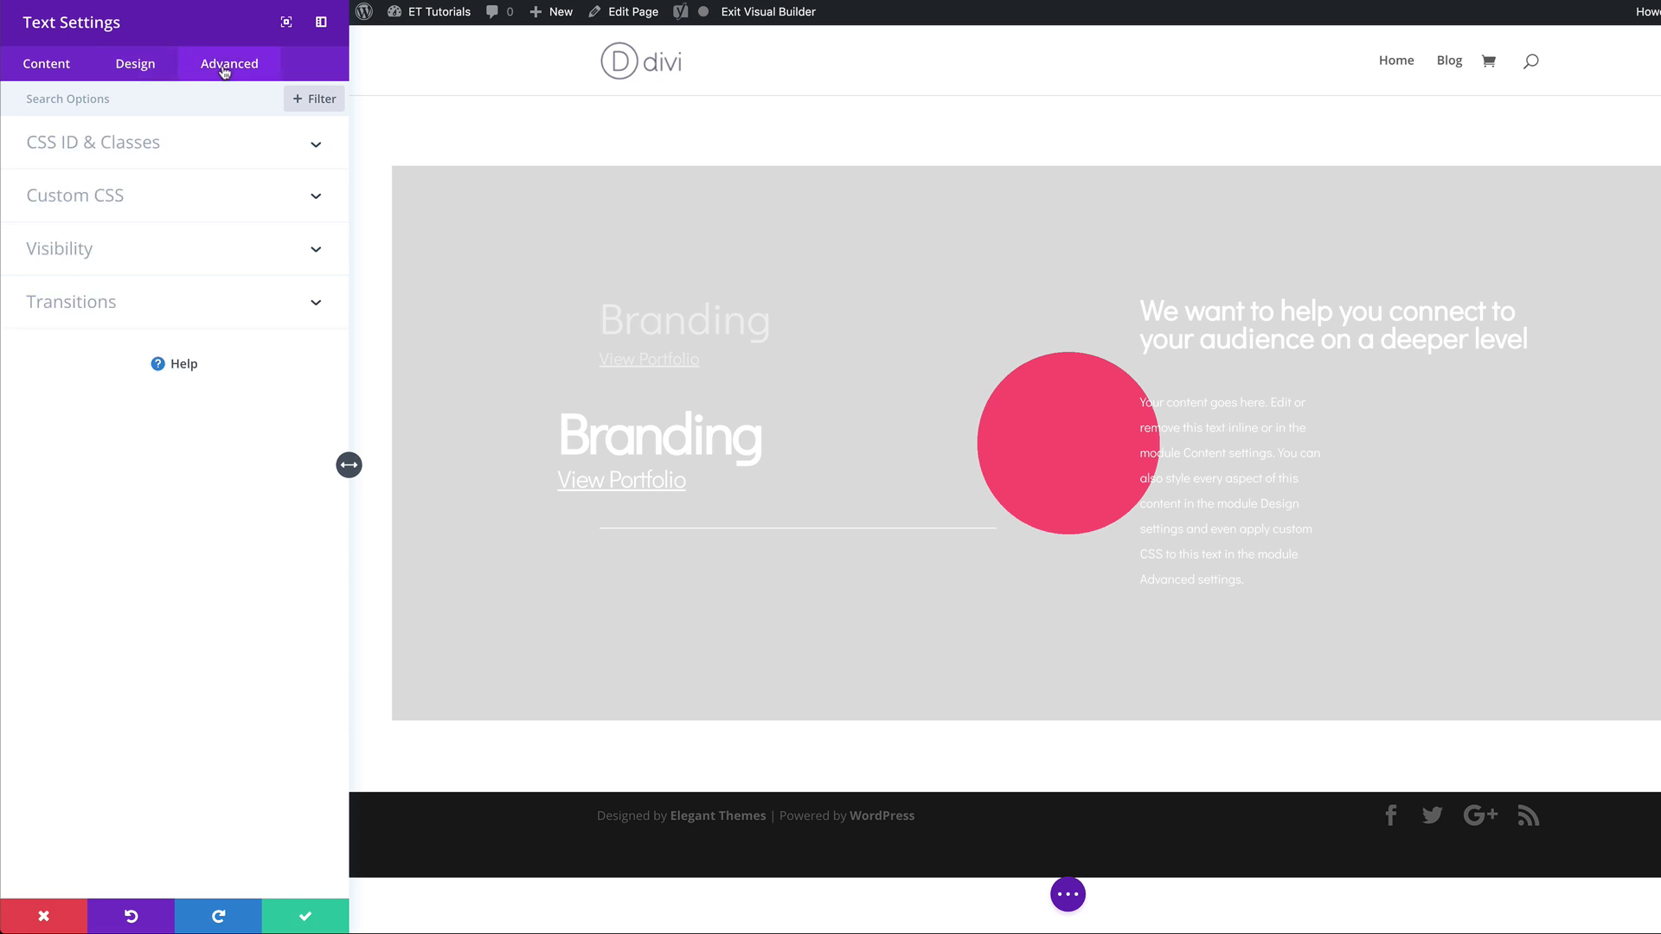
{"action": "left_click", "coordinate": [114, 303]}
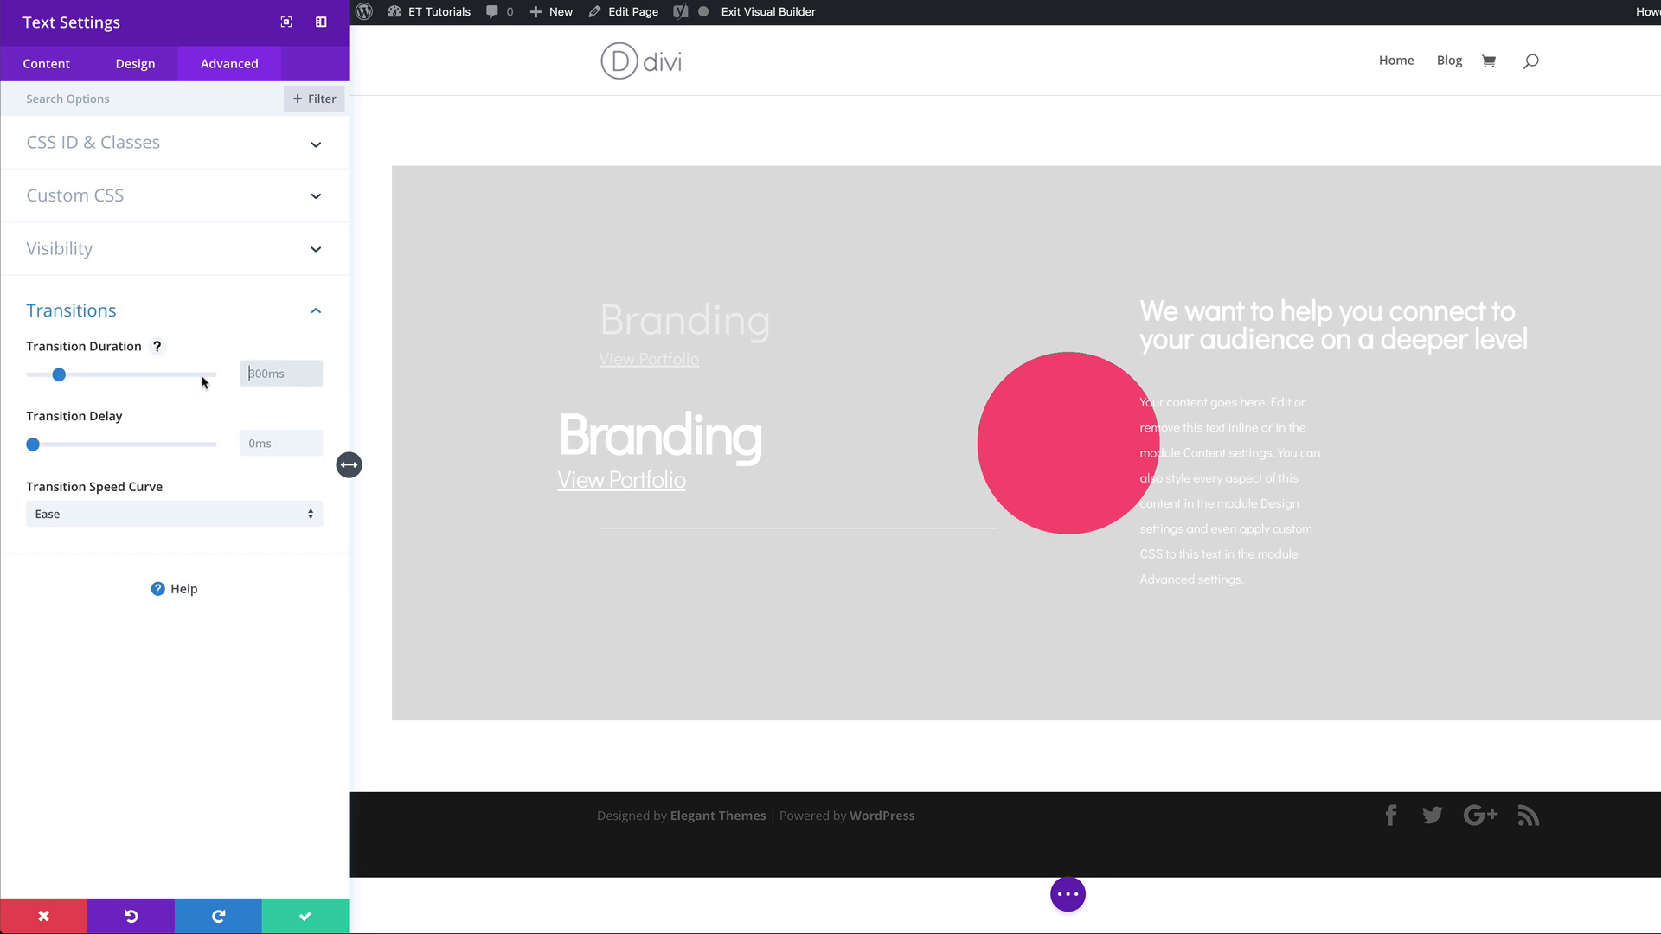
{"action": "type", "text": "400"}
{"action": "left_click", "coordinate": [304, 916]}
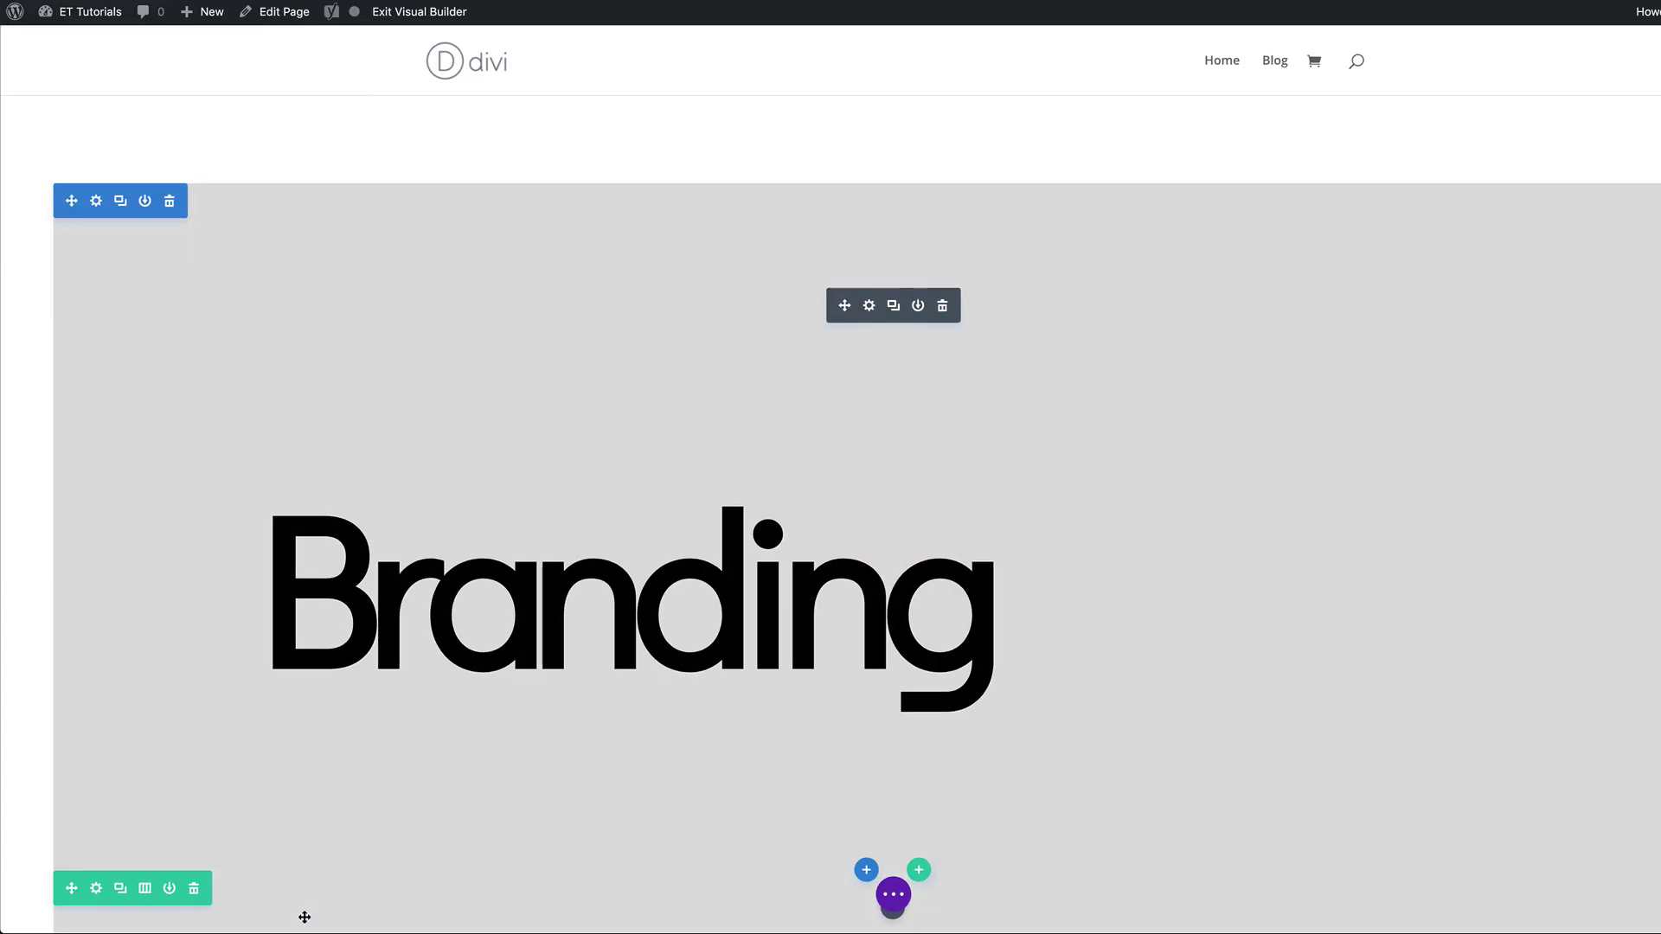
- Duplicate the whole gray section containing the Branding module
{"action": "scroll", "coordinate": [1403, 393], "scroll_direction": "down", "scroll_amount": 2}
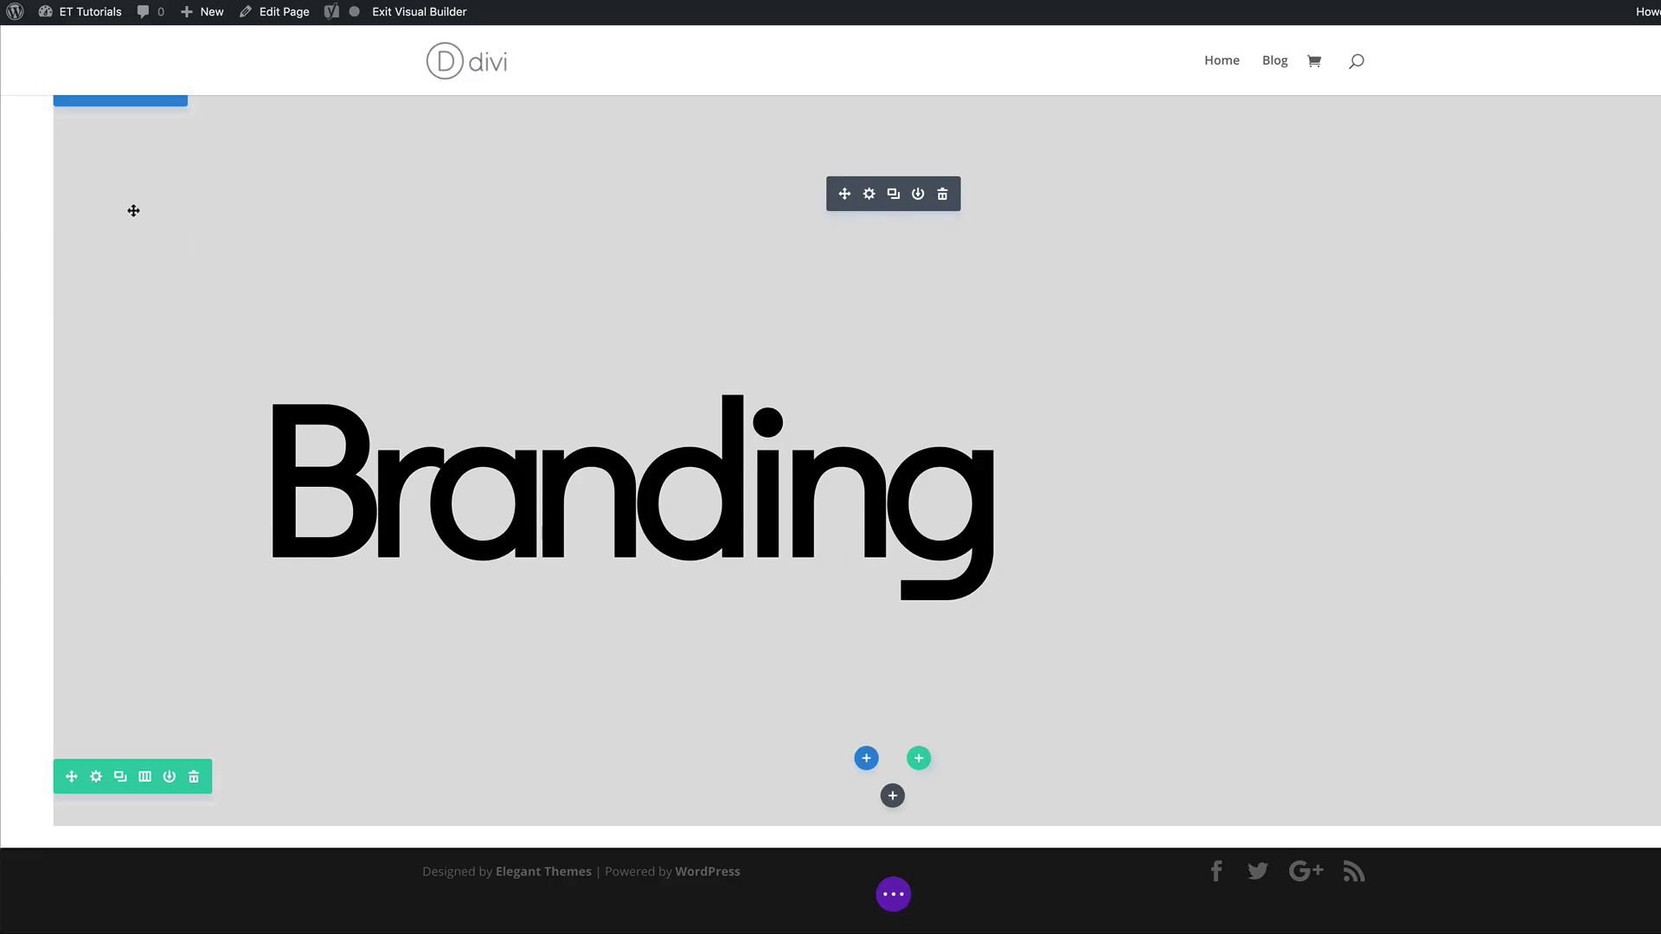
{"action": "scroll", "coordinate": [249, 234], "scroll_direction": "up", "scroll_amount": 2}
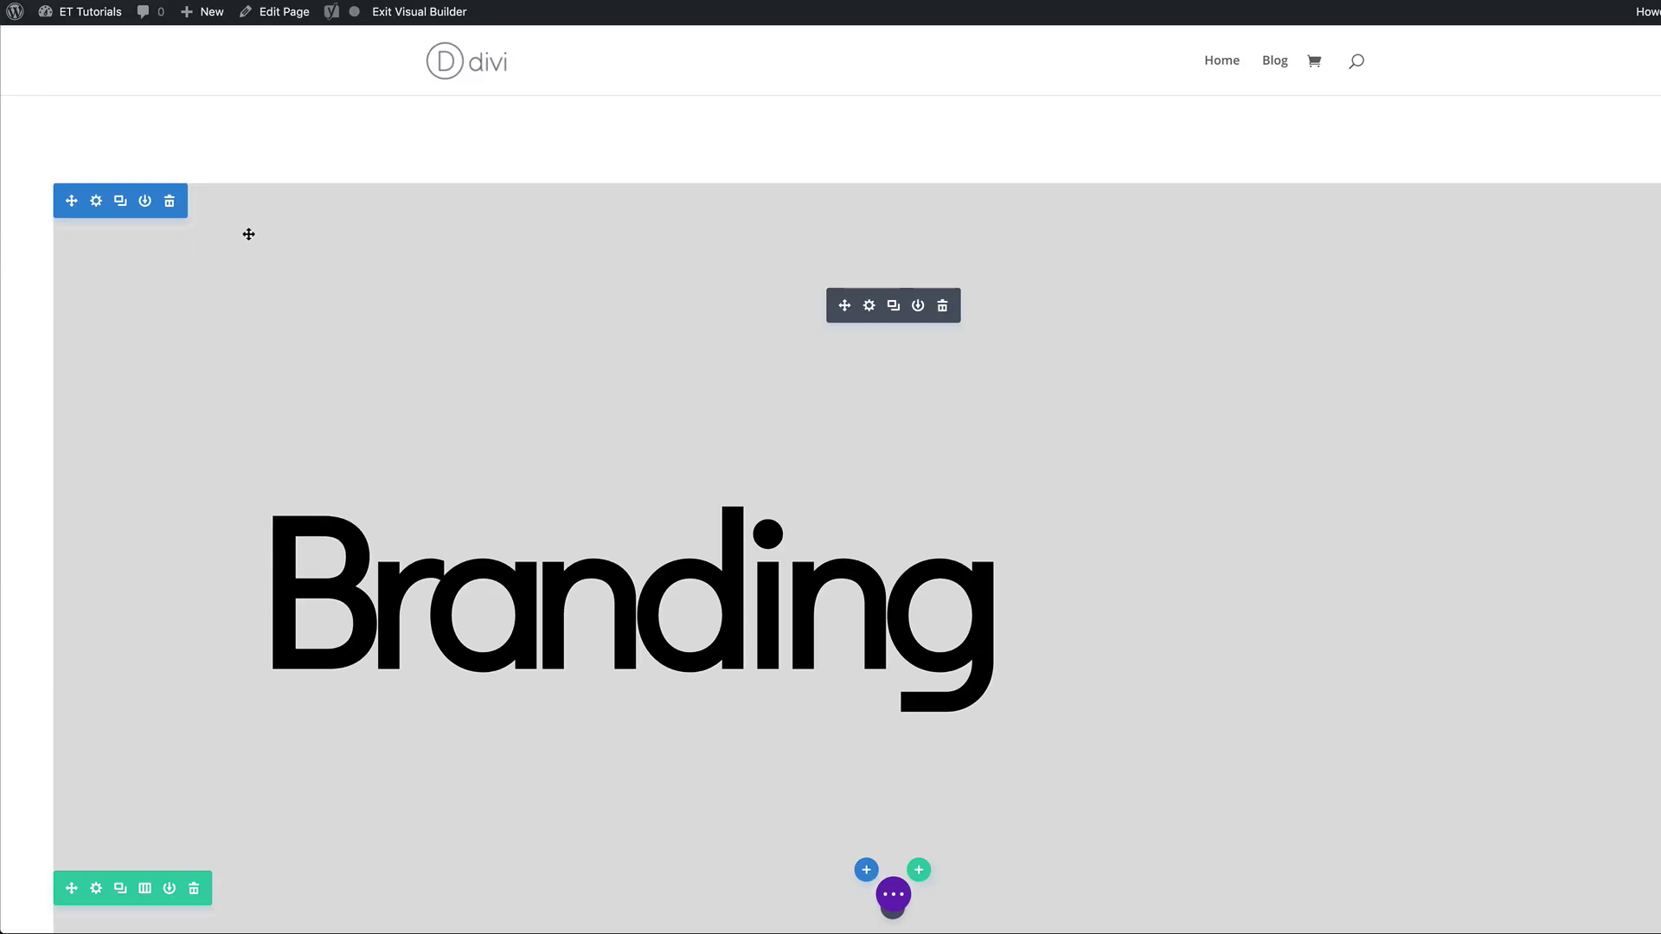
{"action": "left_click", "coordinate": [122, 204]}
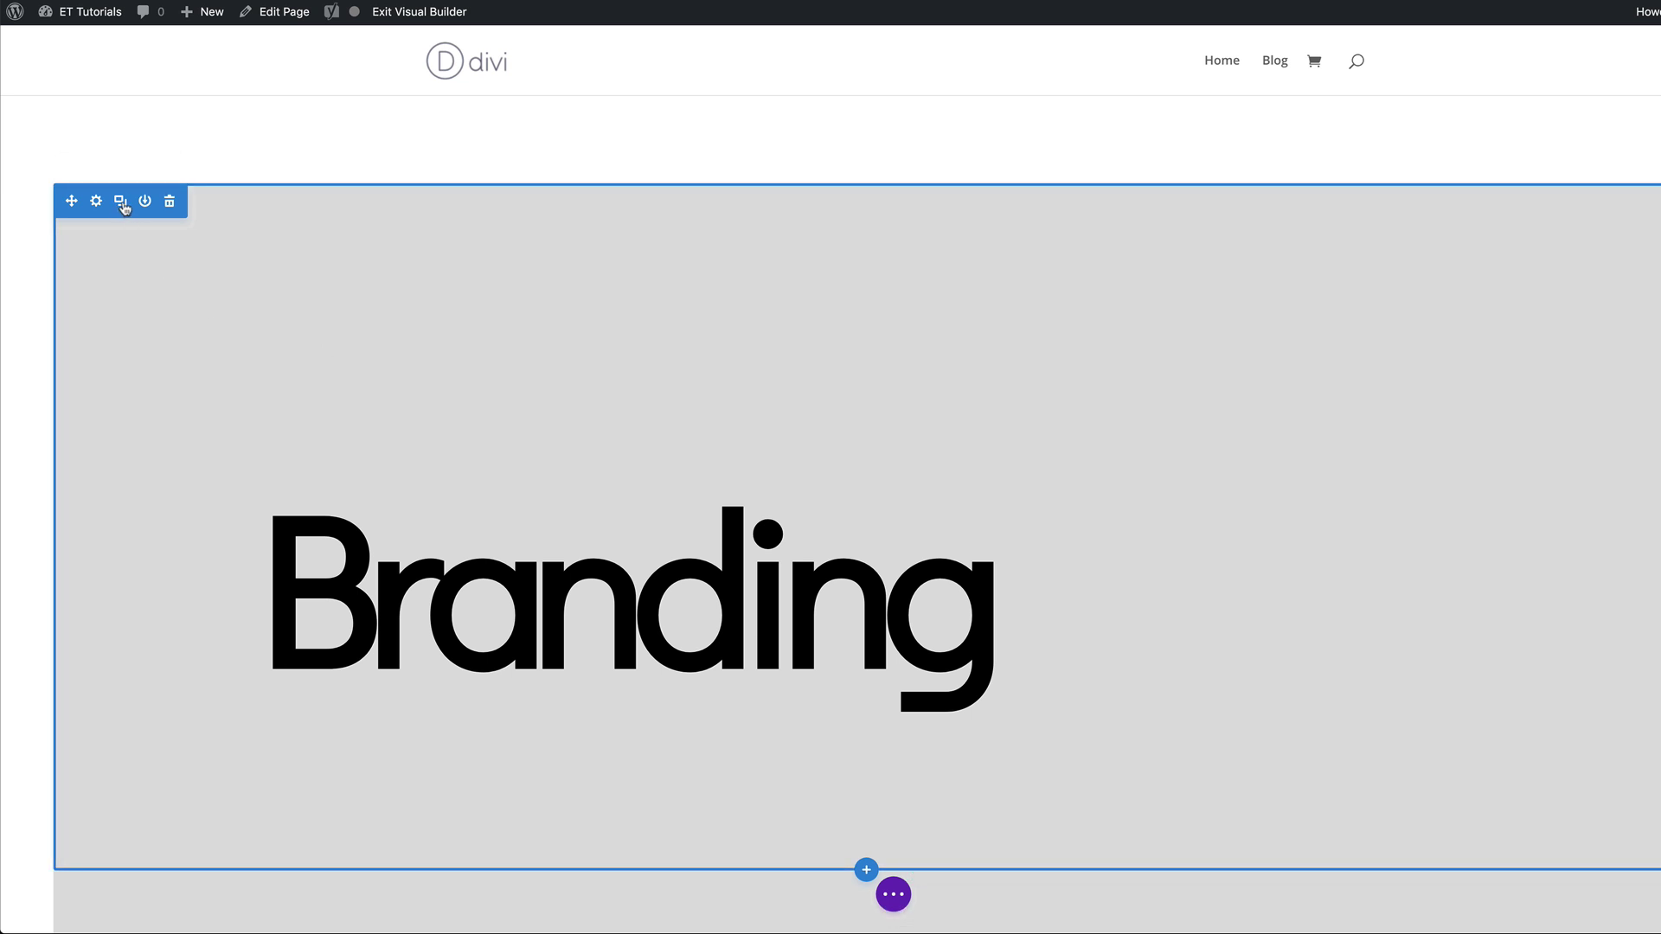
- Set the duplicated section's hover background color to #ff5b79 and save the section settings
{"action": "scroll", "coordinate": [1206, 357], "scroll_direction": "down", "scroll_amount": 2}
{"action": "scroll", "coordinate": [1286, 375], "scroll_direction": "down", "scroll_amount": 8}
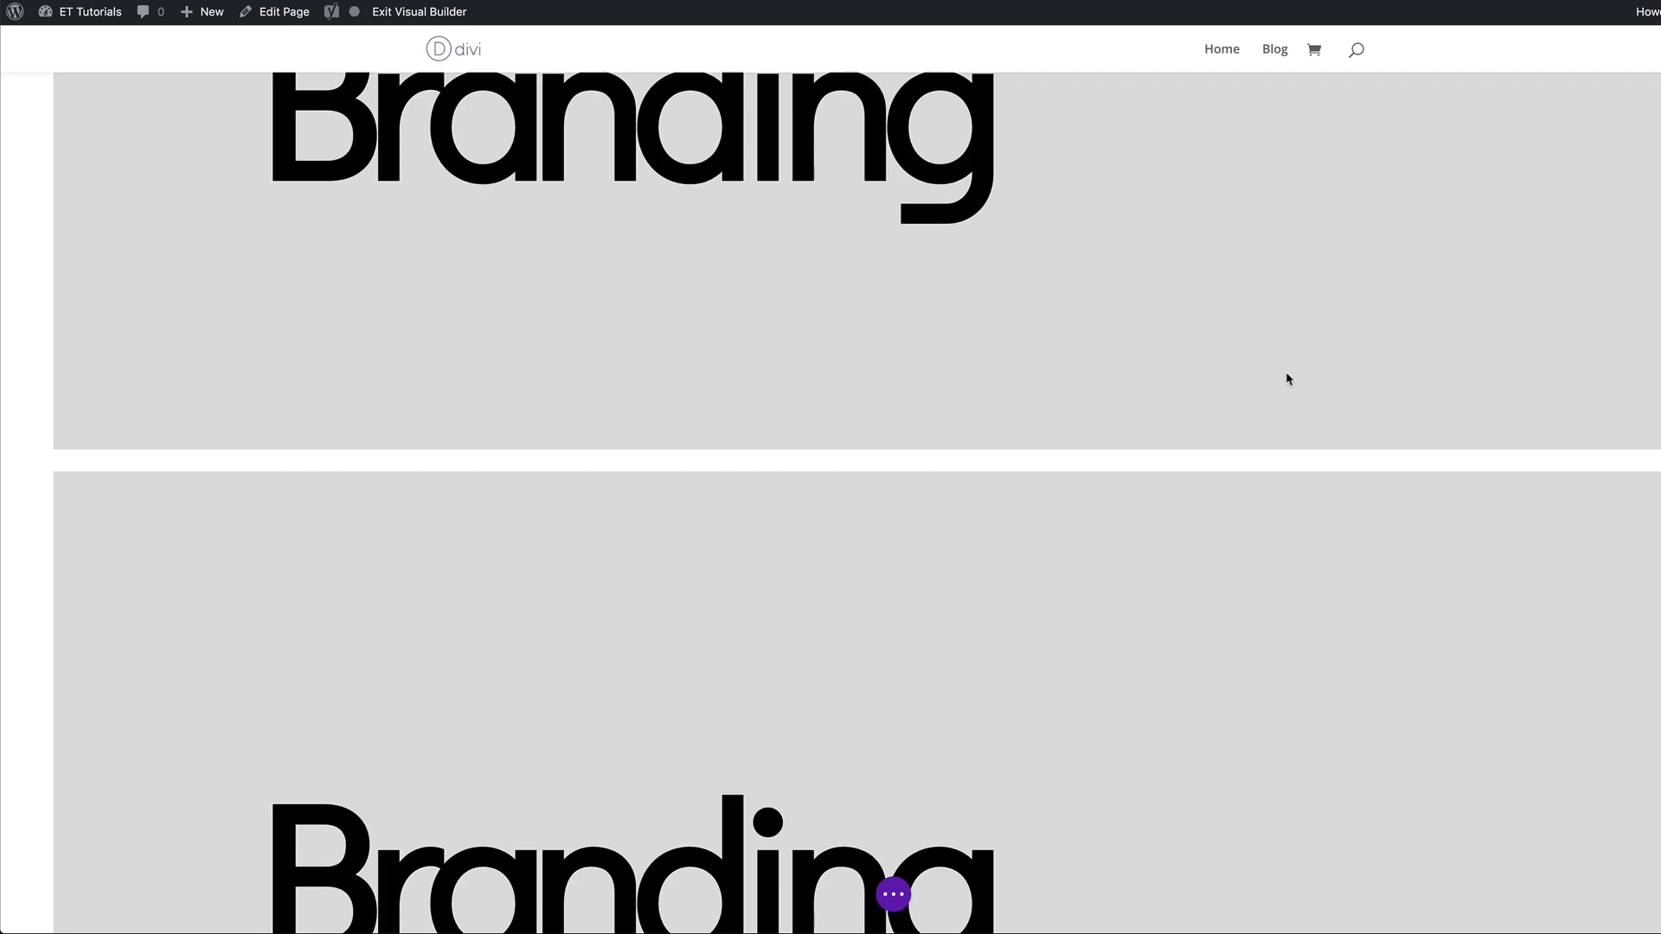
{"action": "scroll", "coordinate": [1286, 379], "scroll_direction": "down", "scroll_amount": 1}
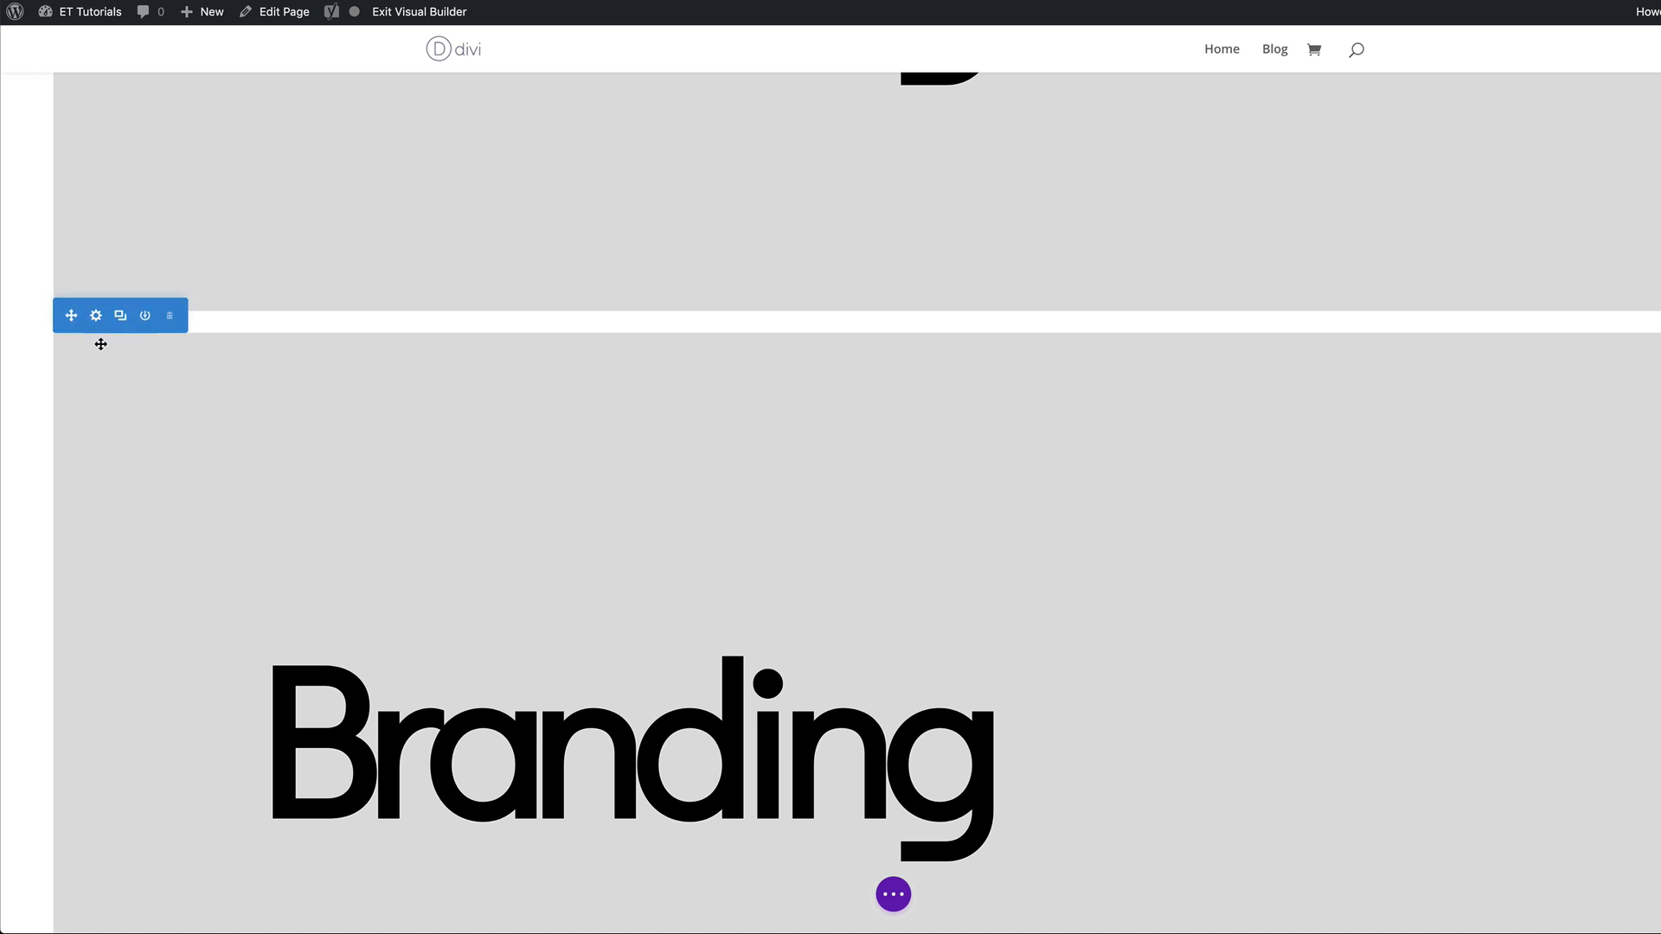
{"action": "left_click", "coordinate": [96, 317]}
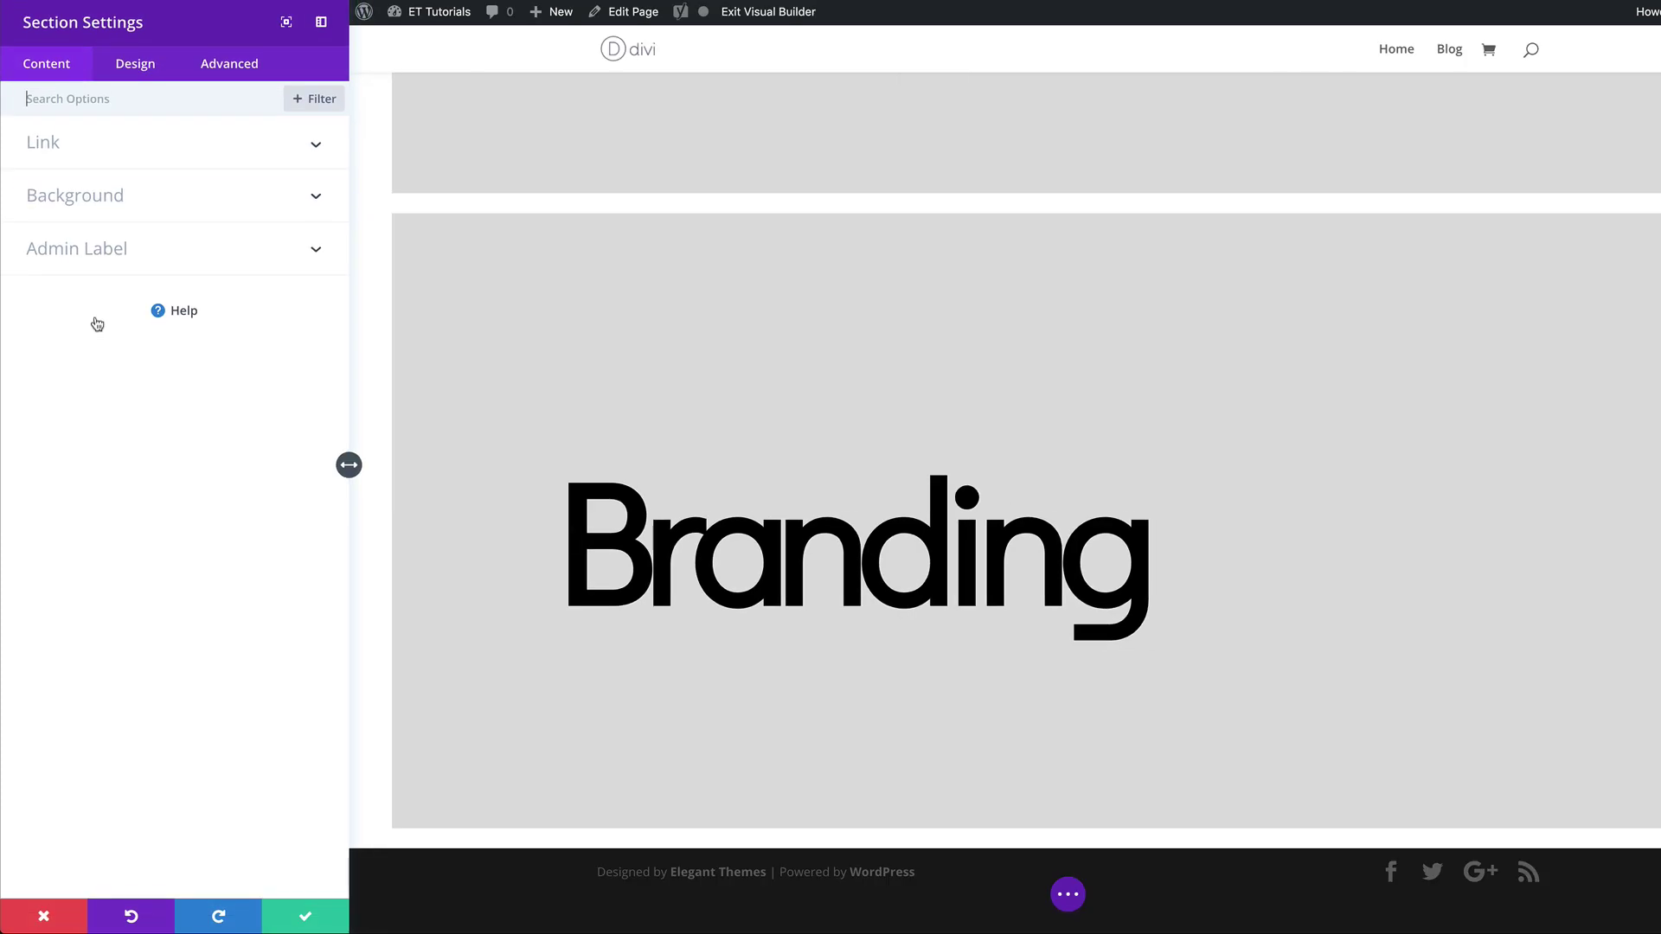
{"action": "left_click", "coordinate": [87, 200]}
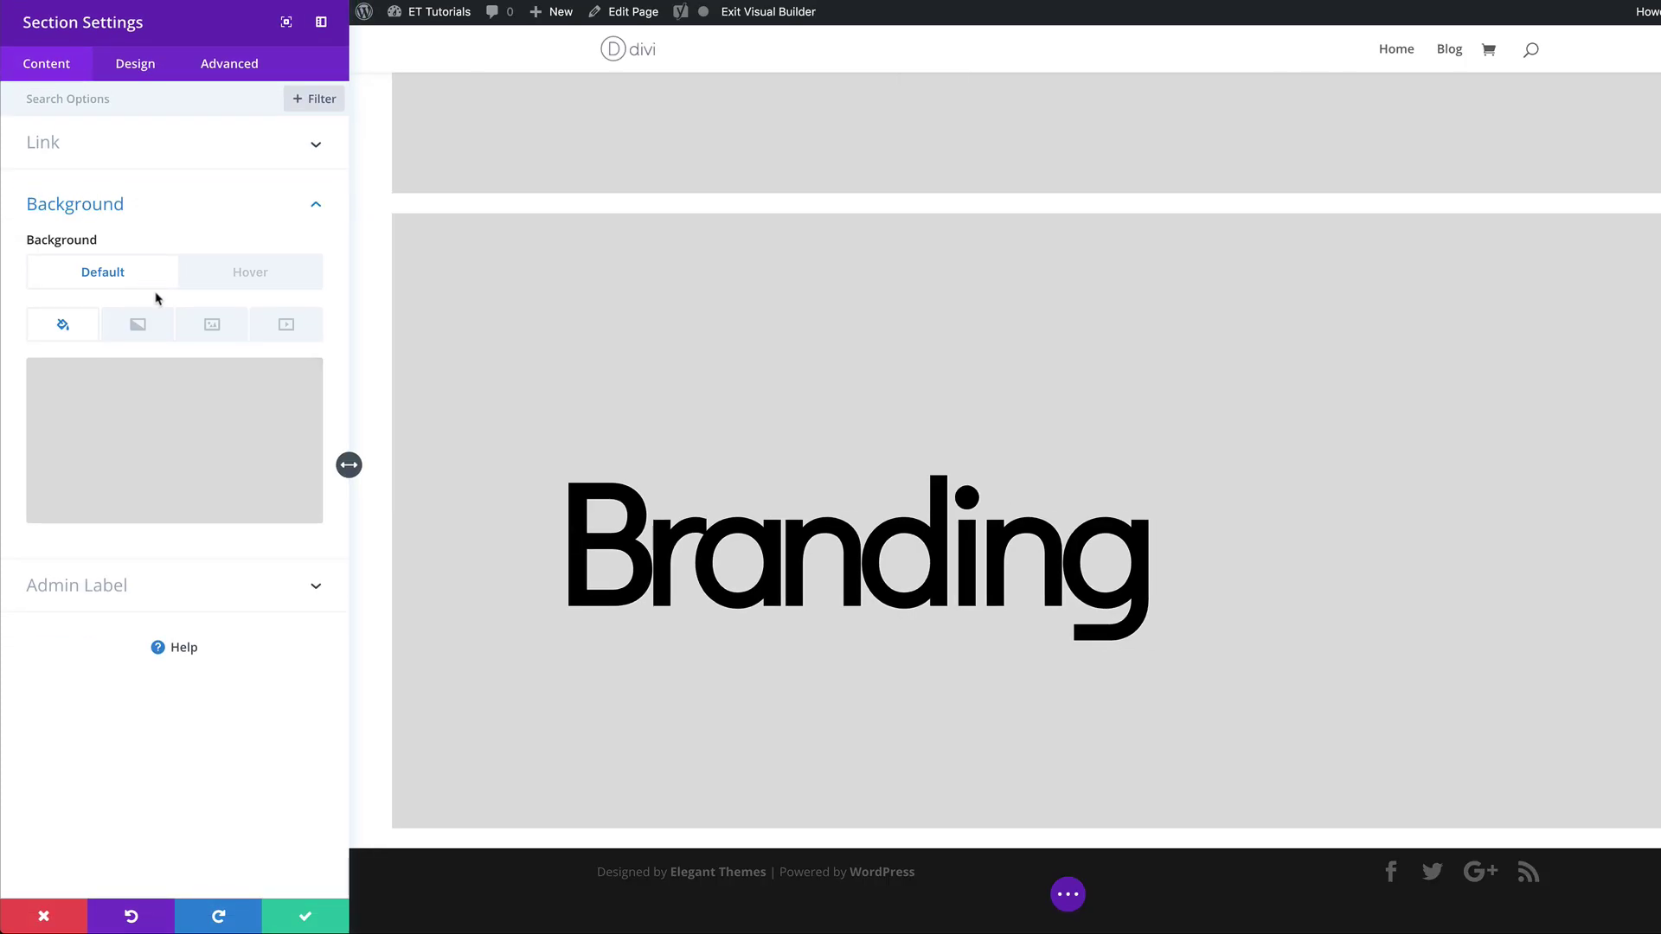
{"action": "left_click", "coordinate": [224, 273]}
{"action": "left_click", "coordinate": [152, 430]}
{"action": "key", "text": "ctrl+v"}
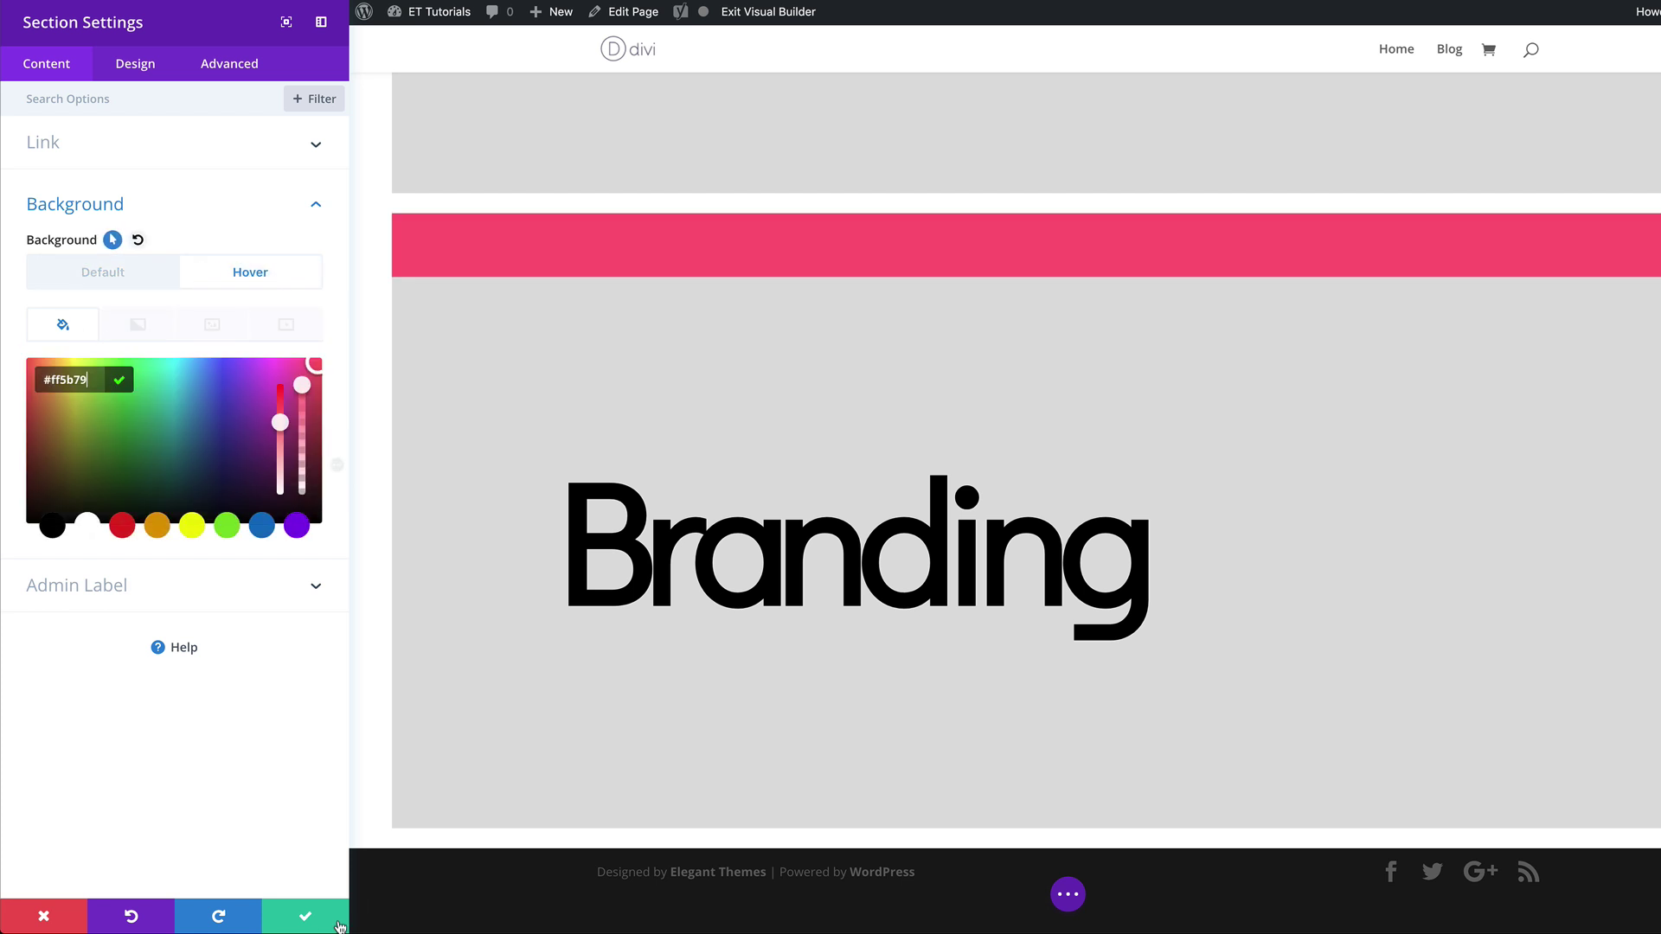
{"action": "left_click", "coordinate": [304, 916]}
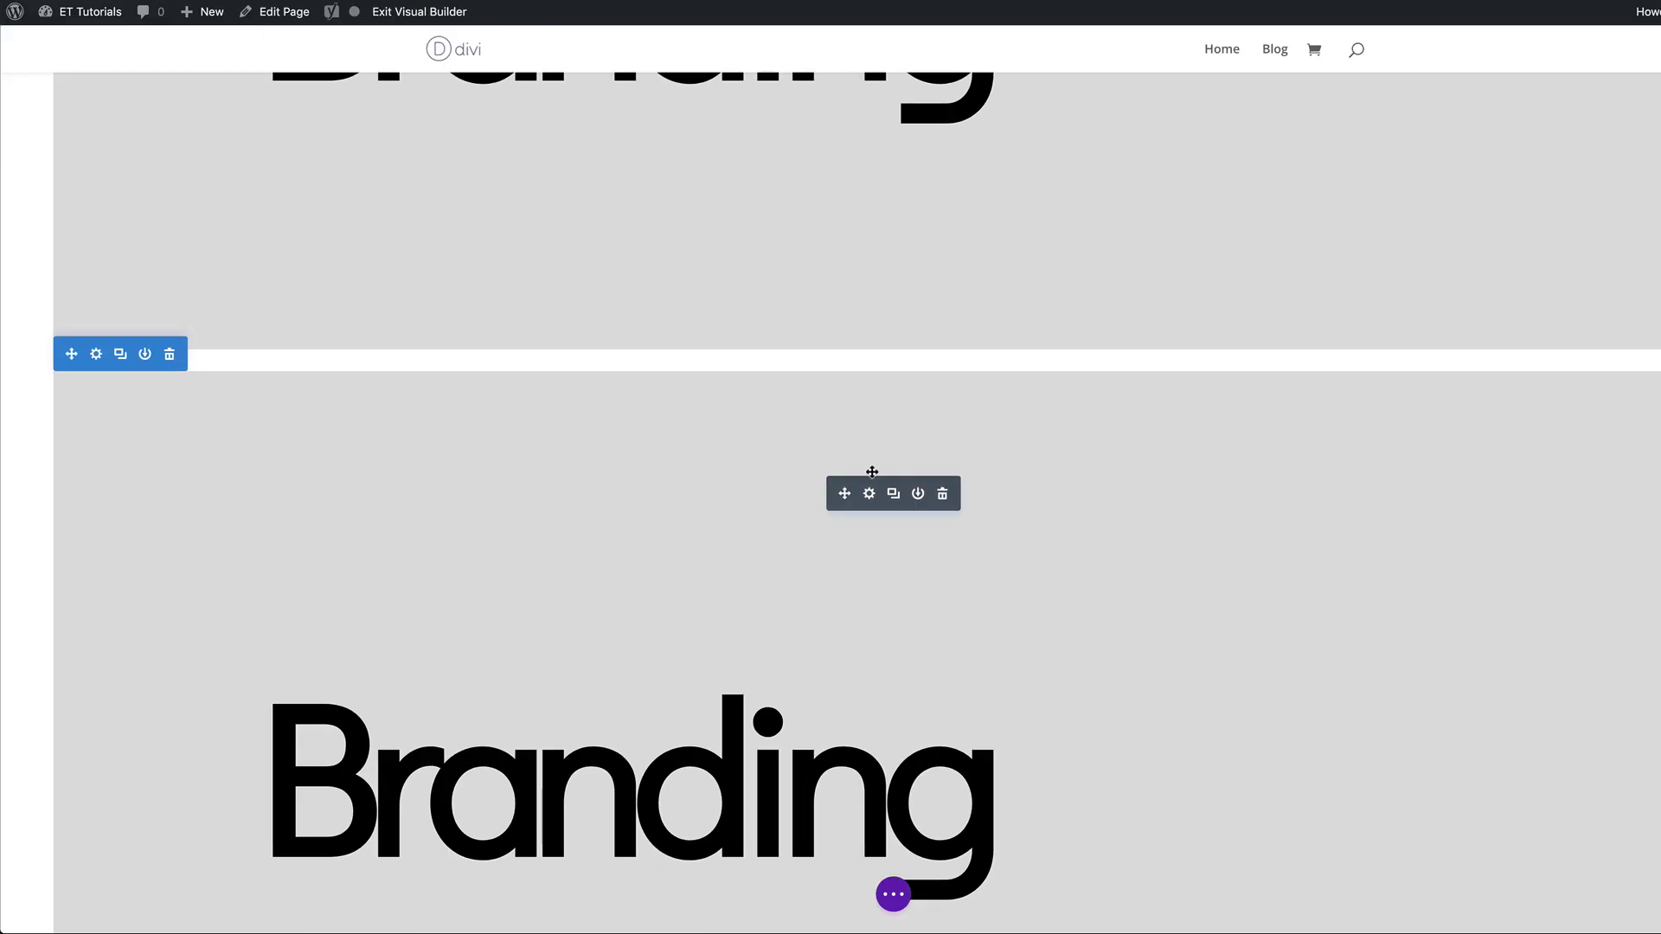
- Change the first color of the duplicated section's row radial gradient to black (#000000) and save the row settings
{"action": "mouse_move", "coordinate": [278, 445]}
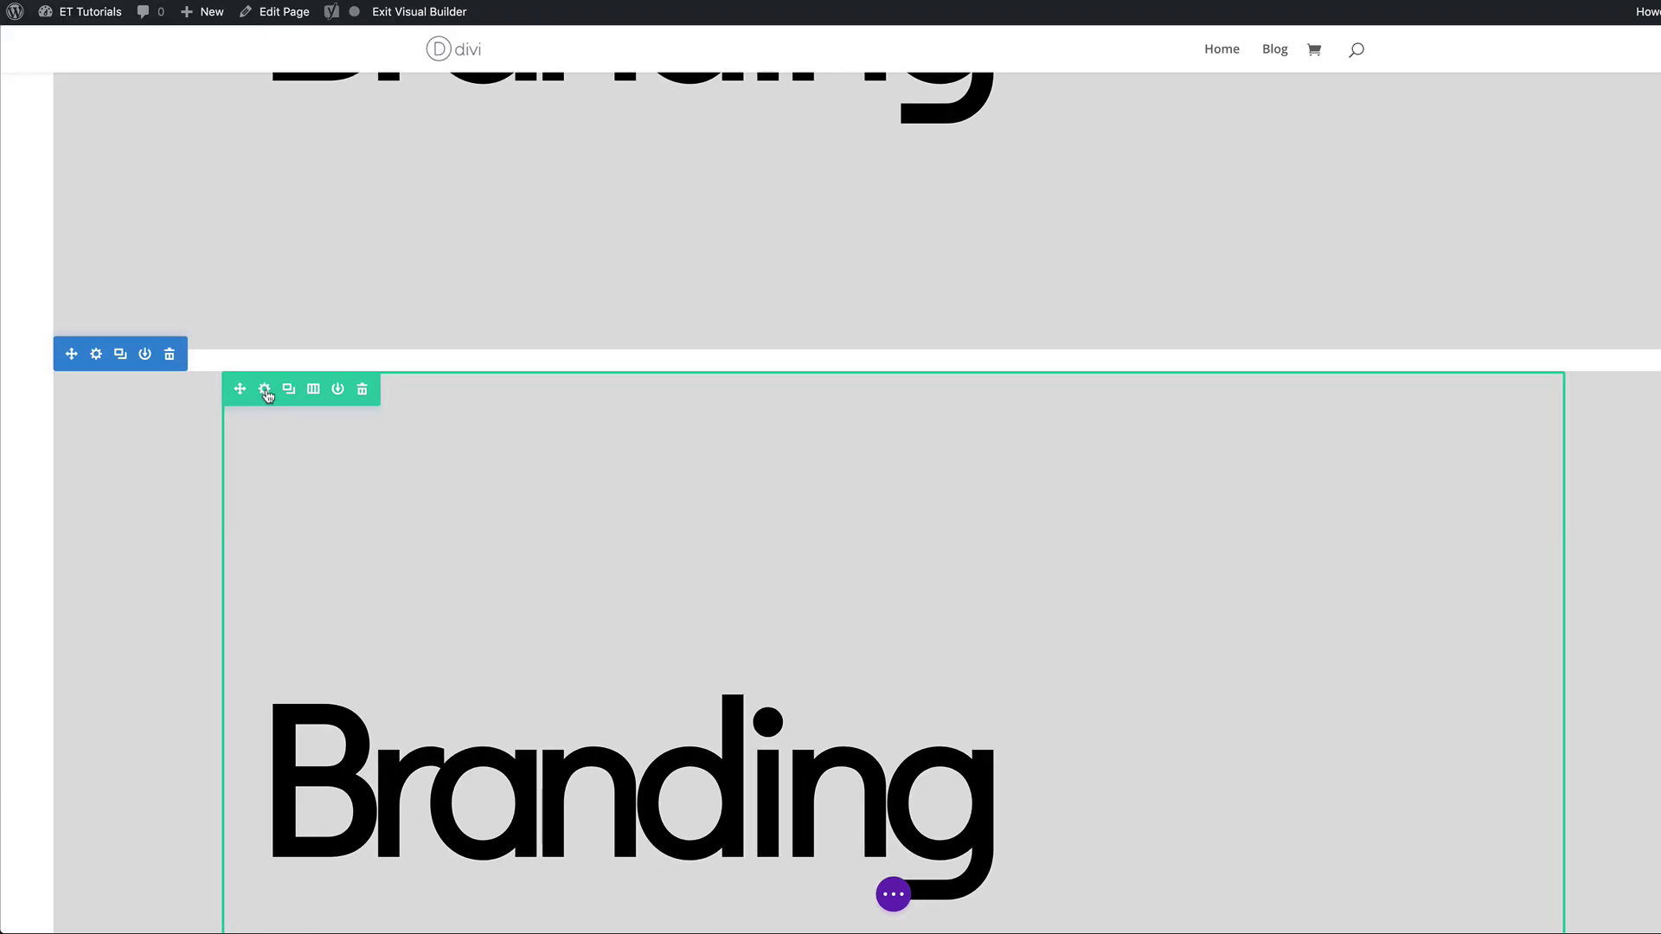
{"action": "left_click", "coordinate": [266, 390]}
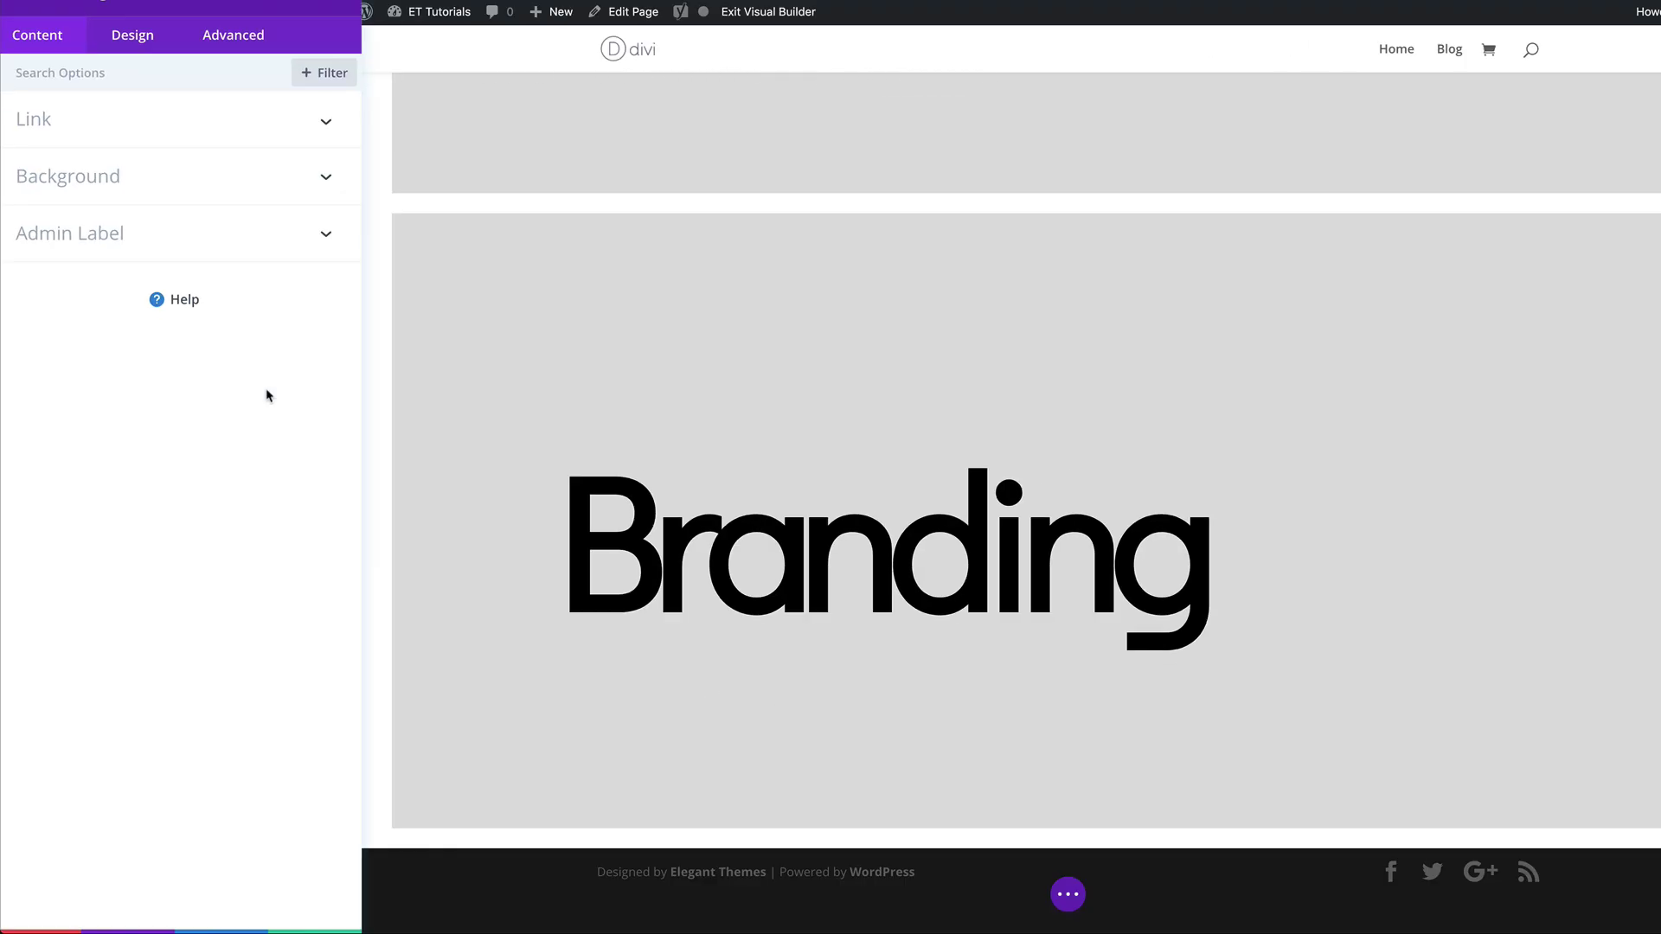
{"action": "left_click", "coordinate": [136, 193]}
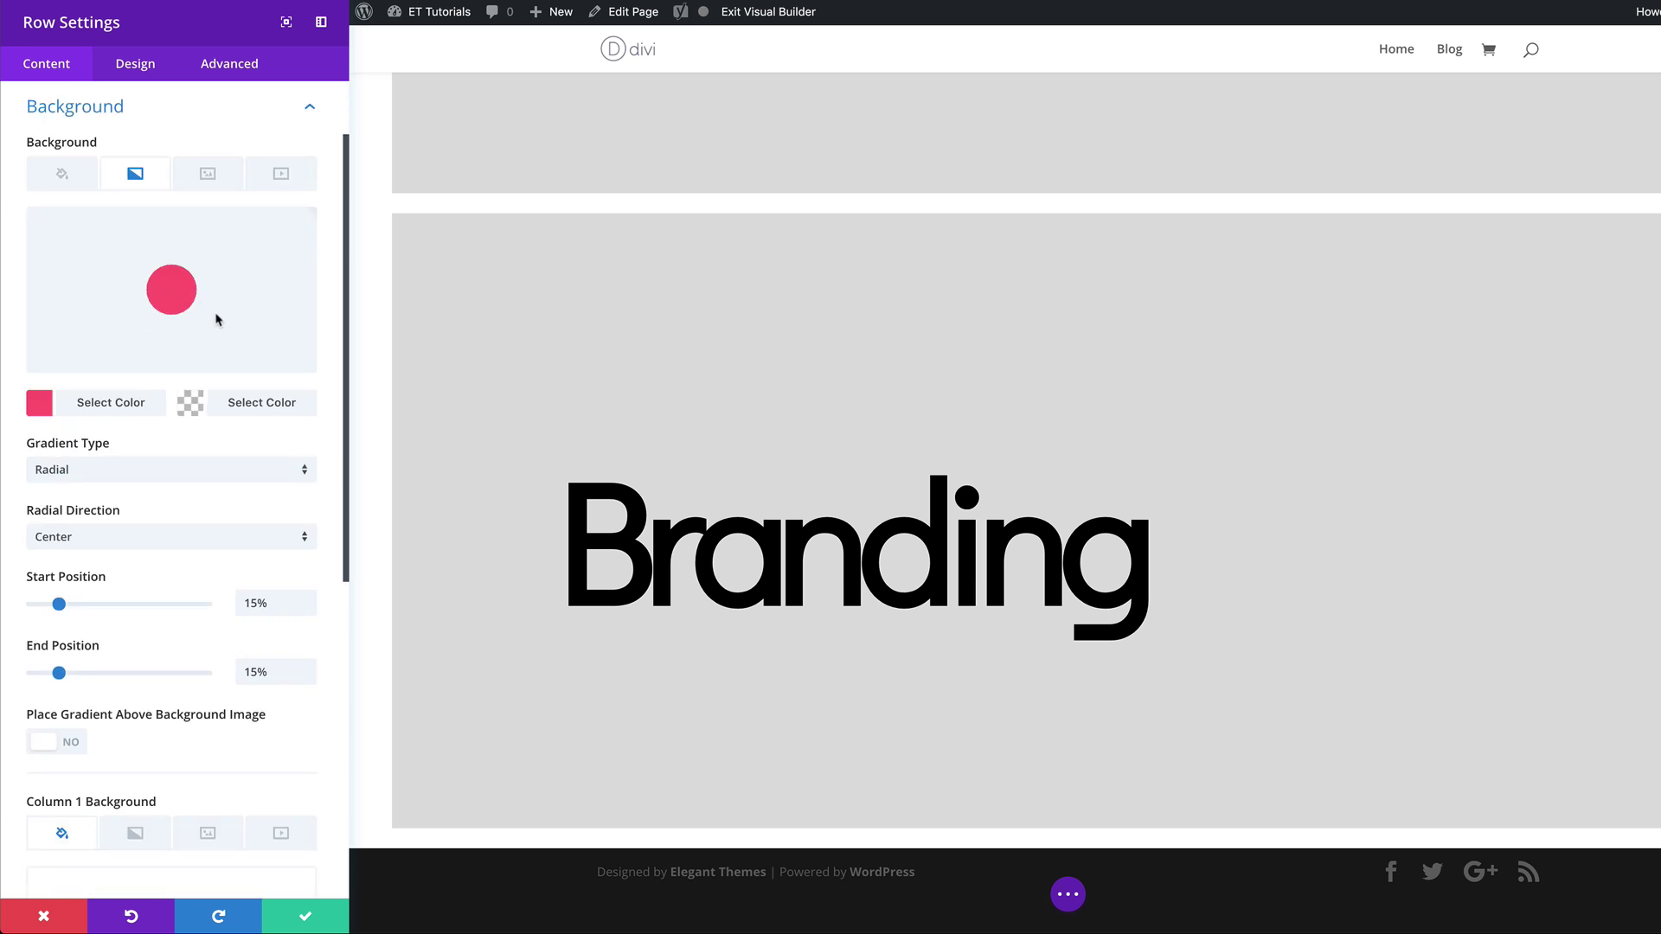
{"action": "left_click", "coordinate": [39, 403]}
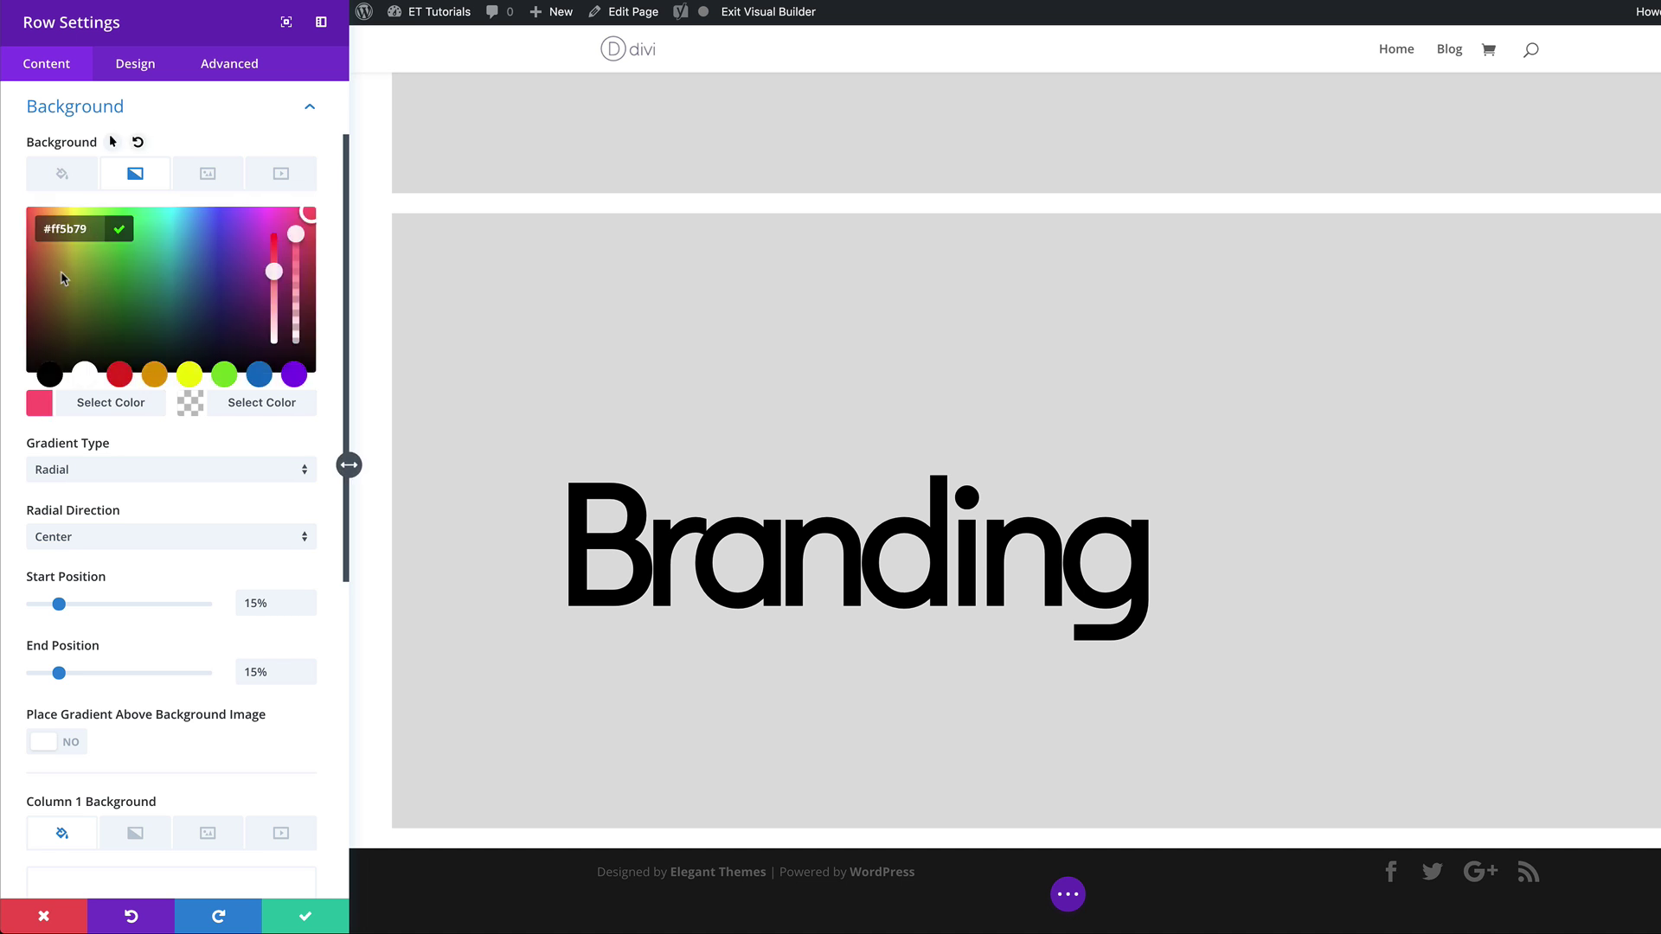
{"action": "left_click", "coordinate": [49, 375]}
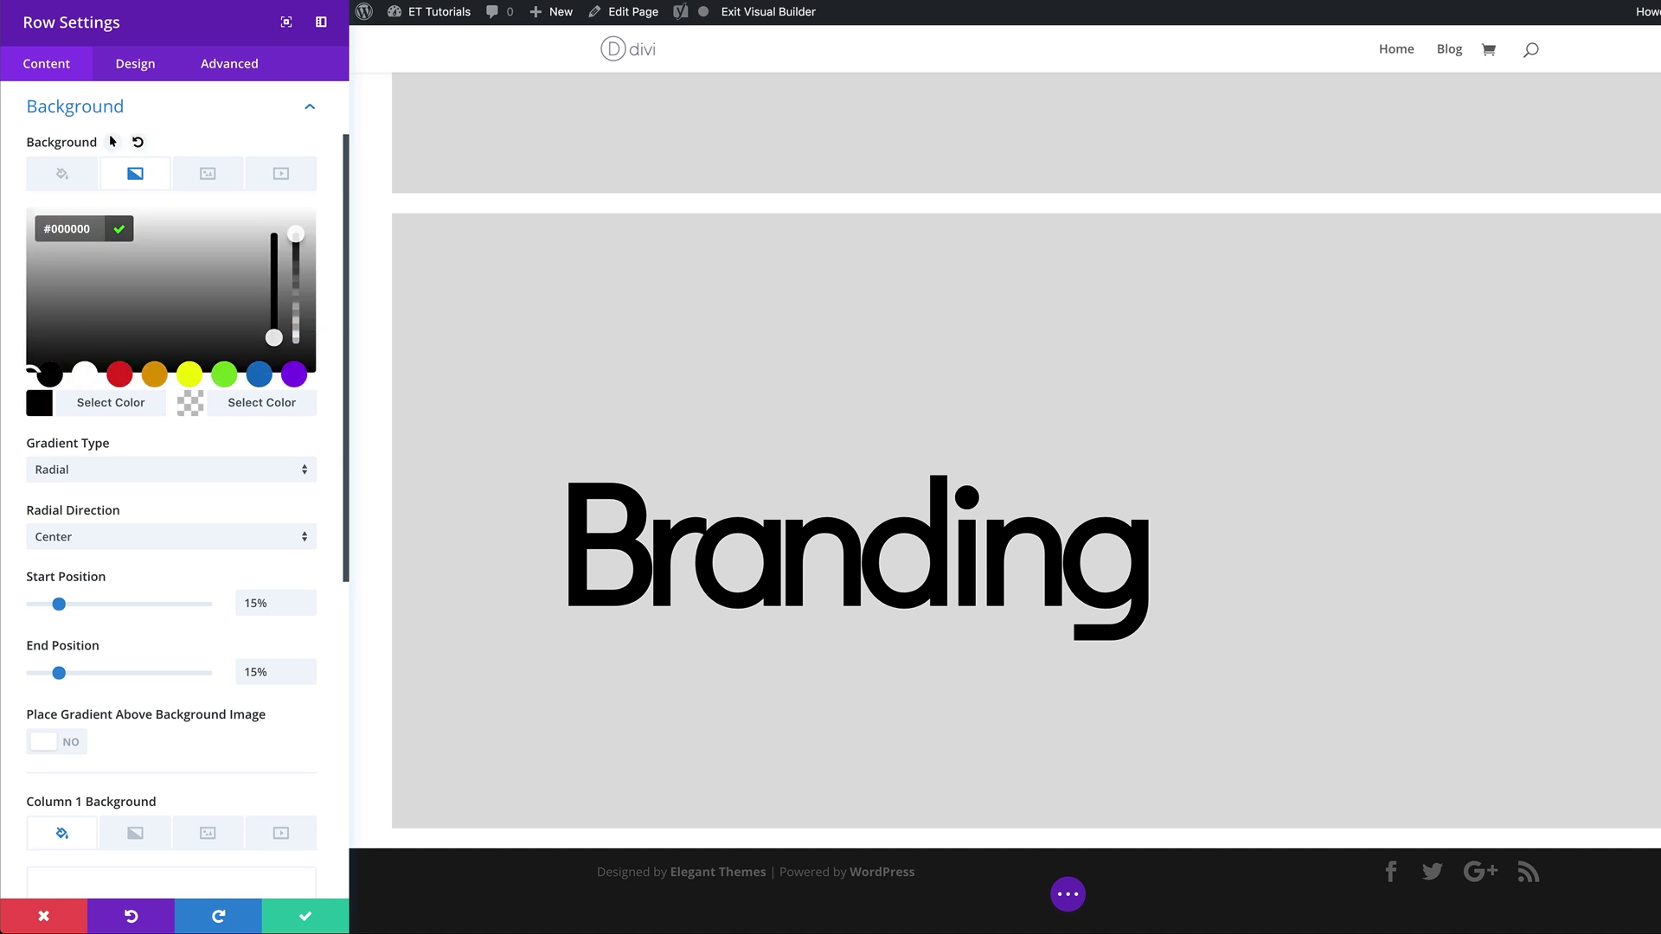
{"action": "left_click", "coordinate": [303, 919]}
{"action": "scroll", "coordinate": [473, 730], "scroll_direction": "down", "scroll_amount": 3}
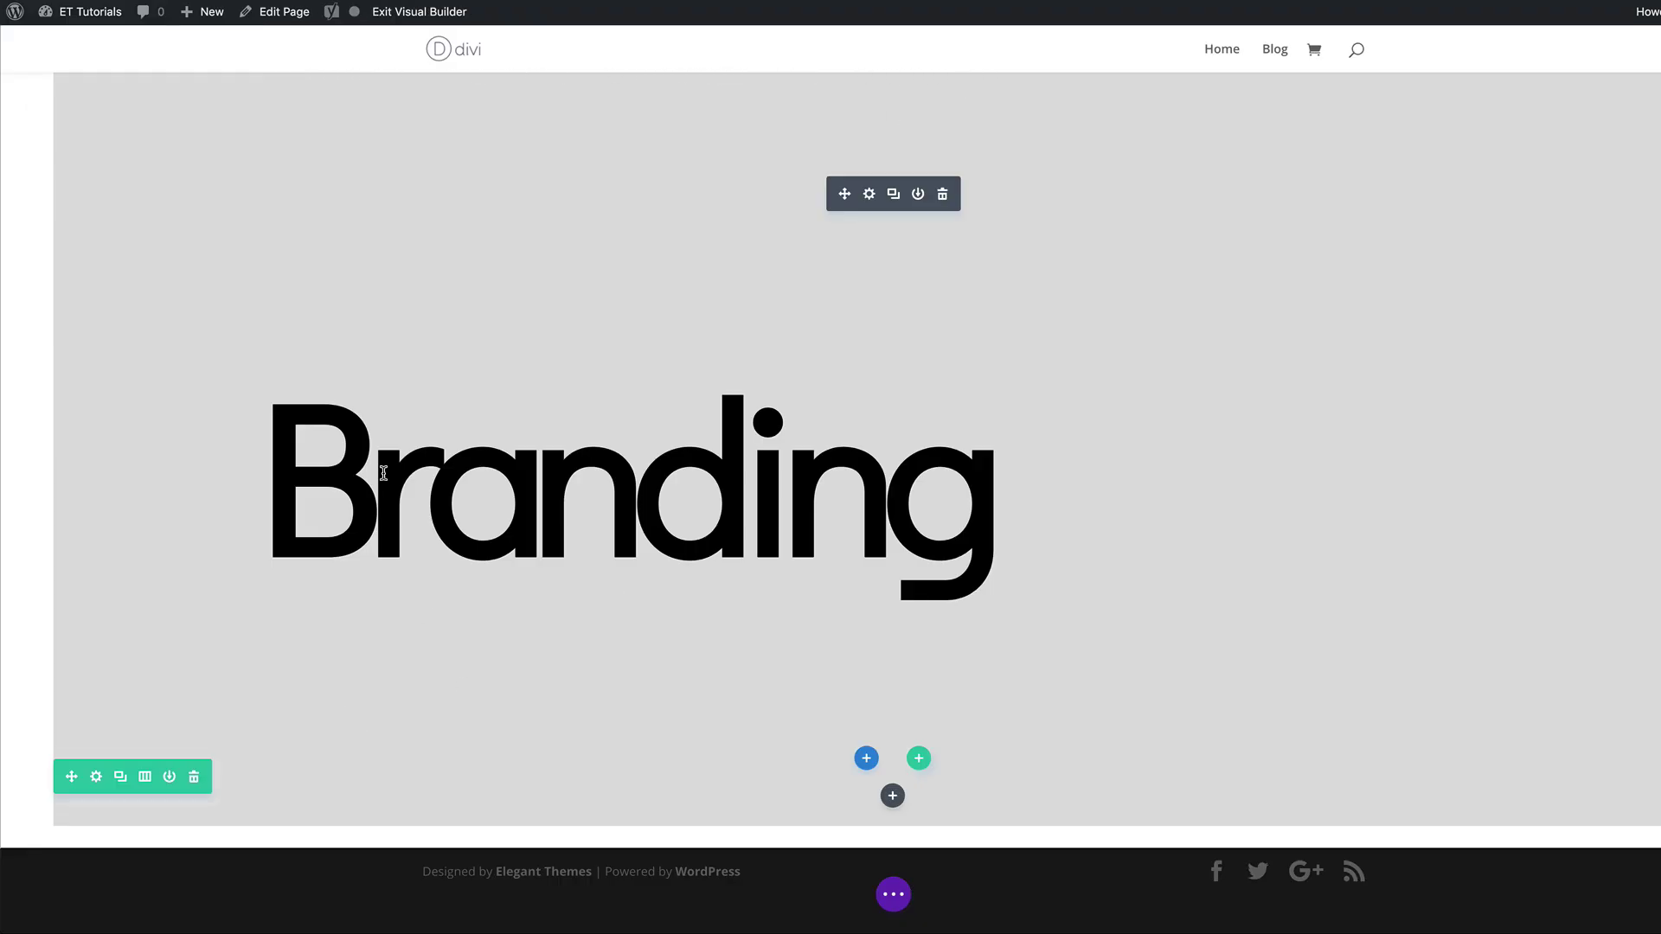
{"action": "left_click", "coordinate": [1045, 478]}
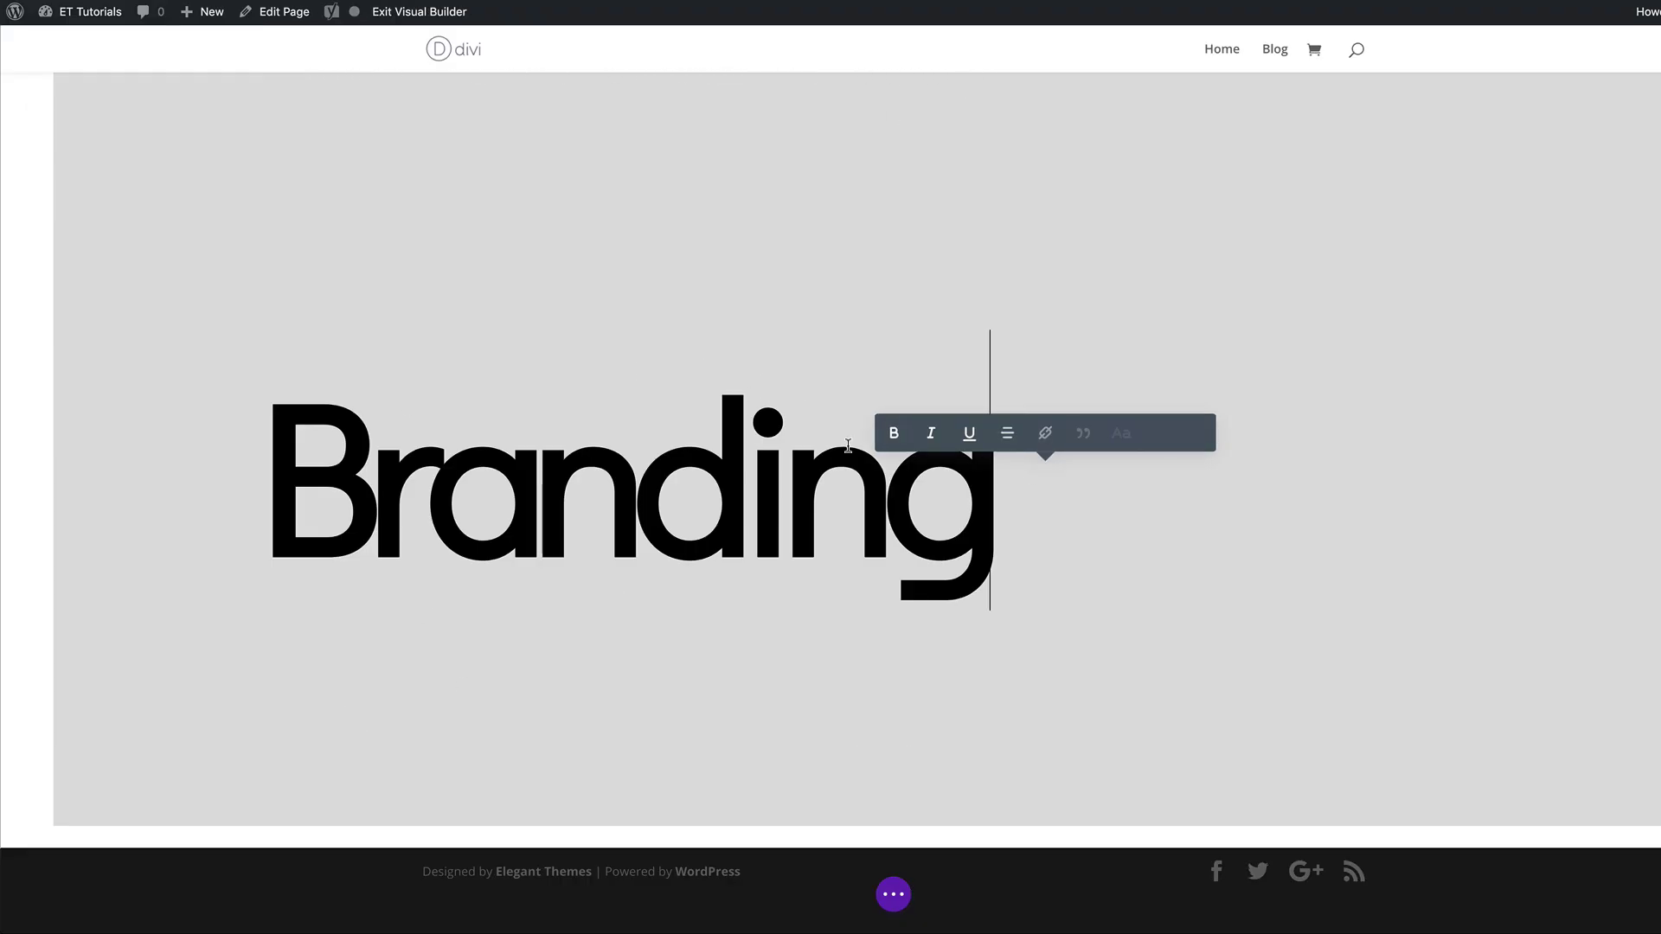
{"action": "key", "text": "Left"}
{"action": "key", "text": "Left"}
{"action": "key", "text": "Left"}
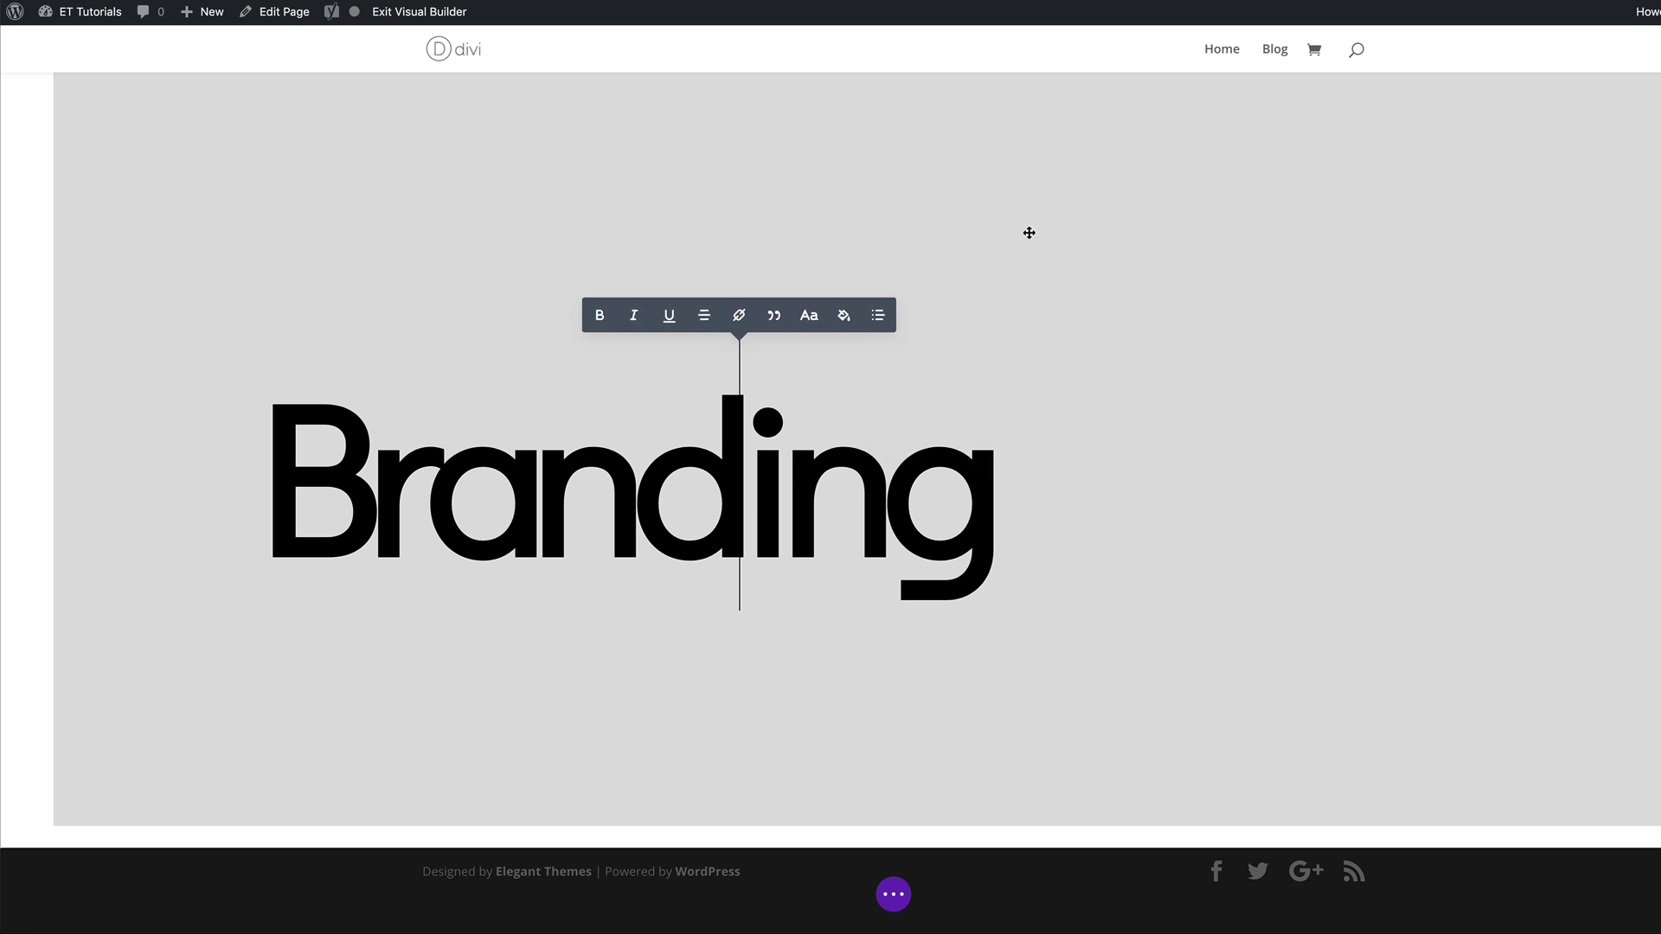
{"action": "left_click", "coordinate": [823, 141]}
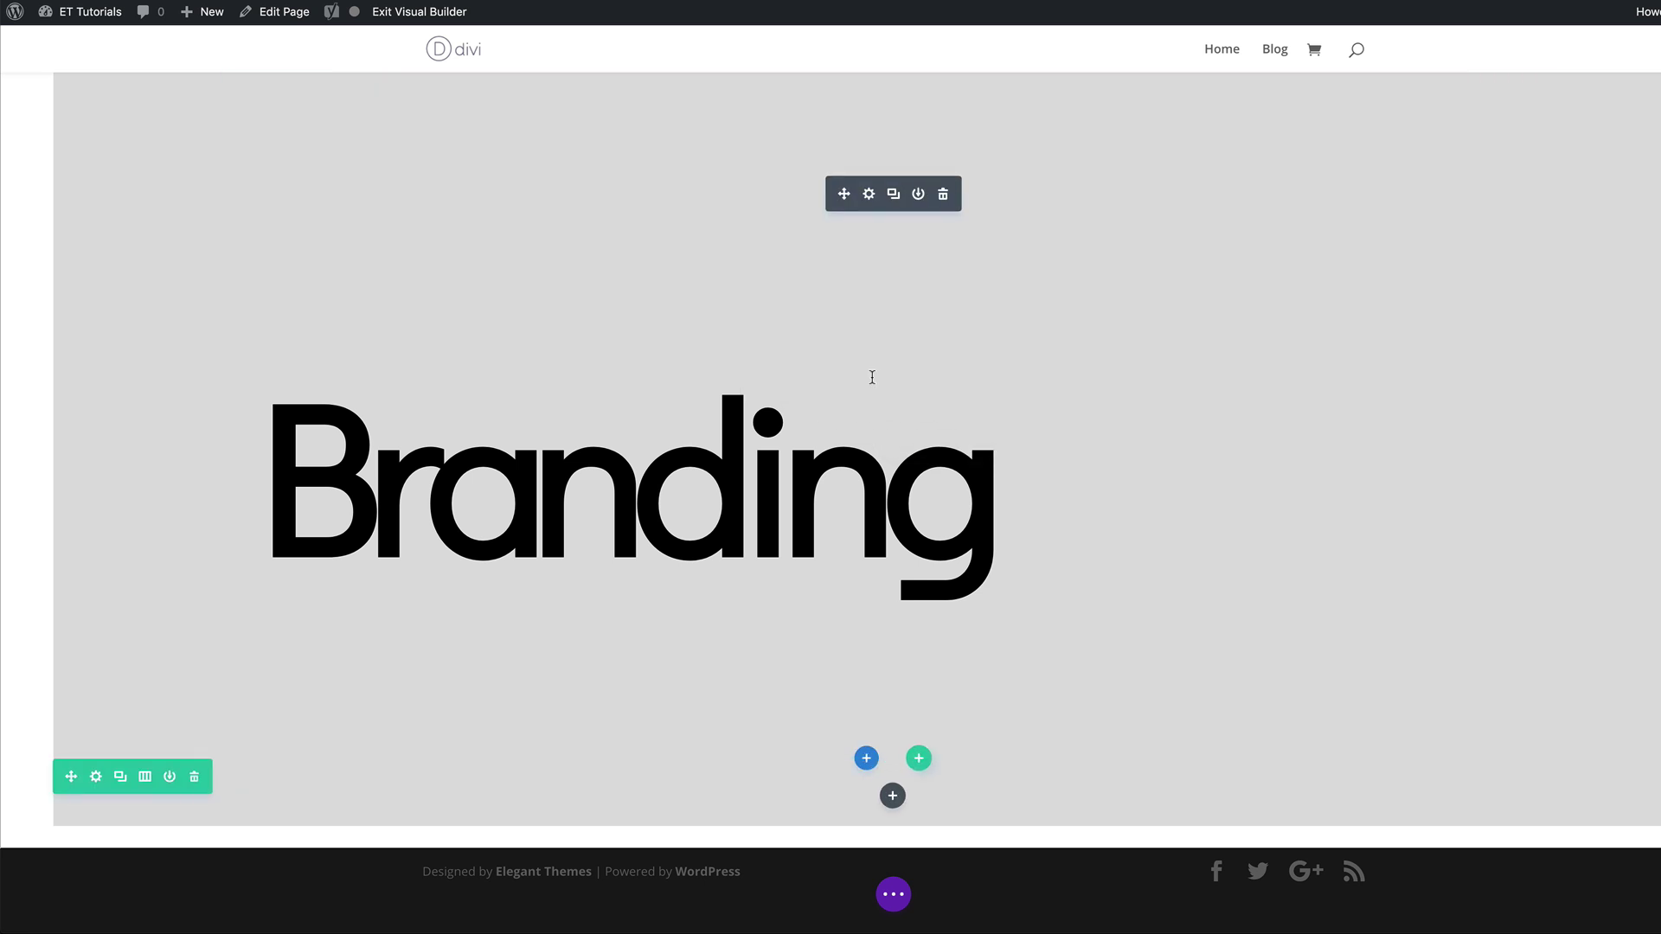
- Set the default Heading 3 text color of the duplicated Branding text module to #ff5b79
{"action": "left_click", "coordinate": [870, 194]}
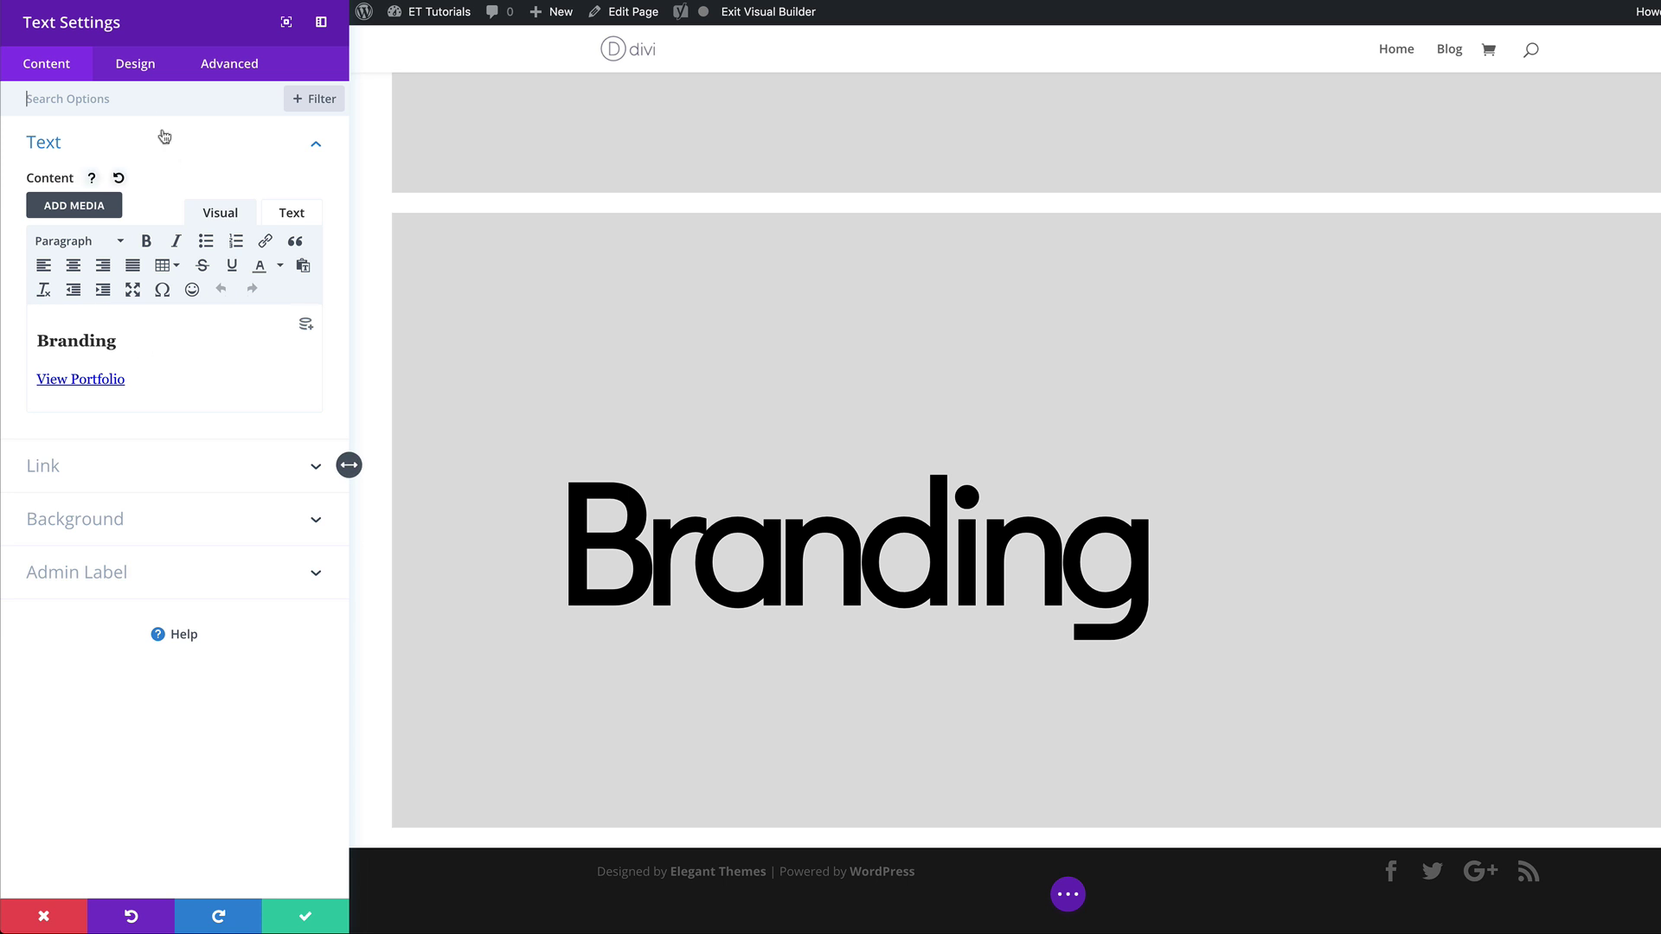
{"action": "left_click", "coordinate": [143, 64]}
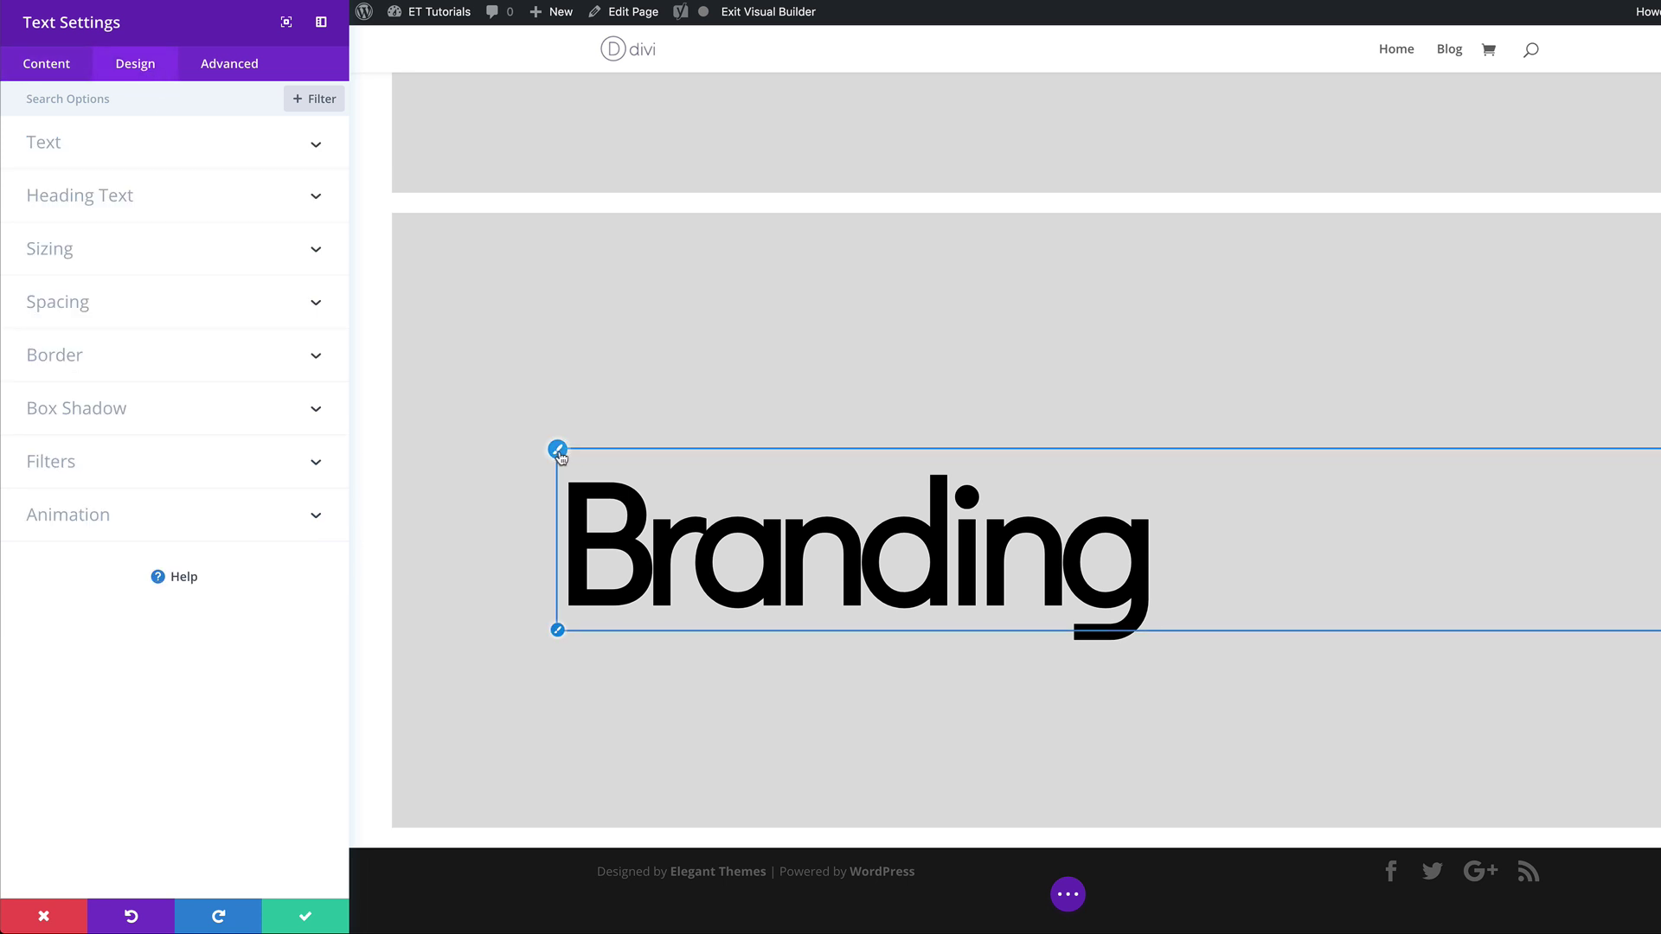
{"action": "left_click", "coordinate": [560, 456]}
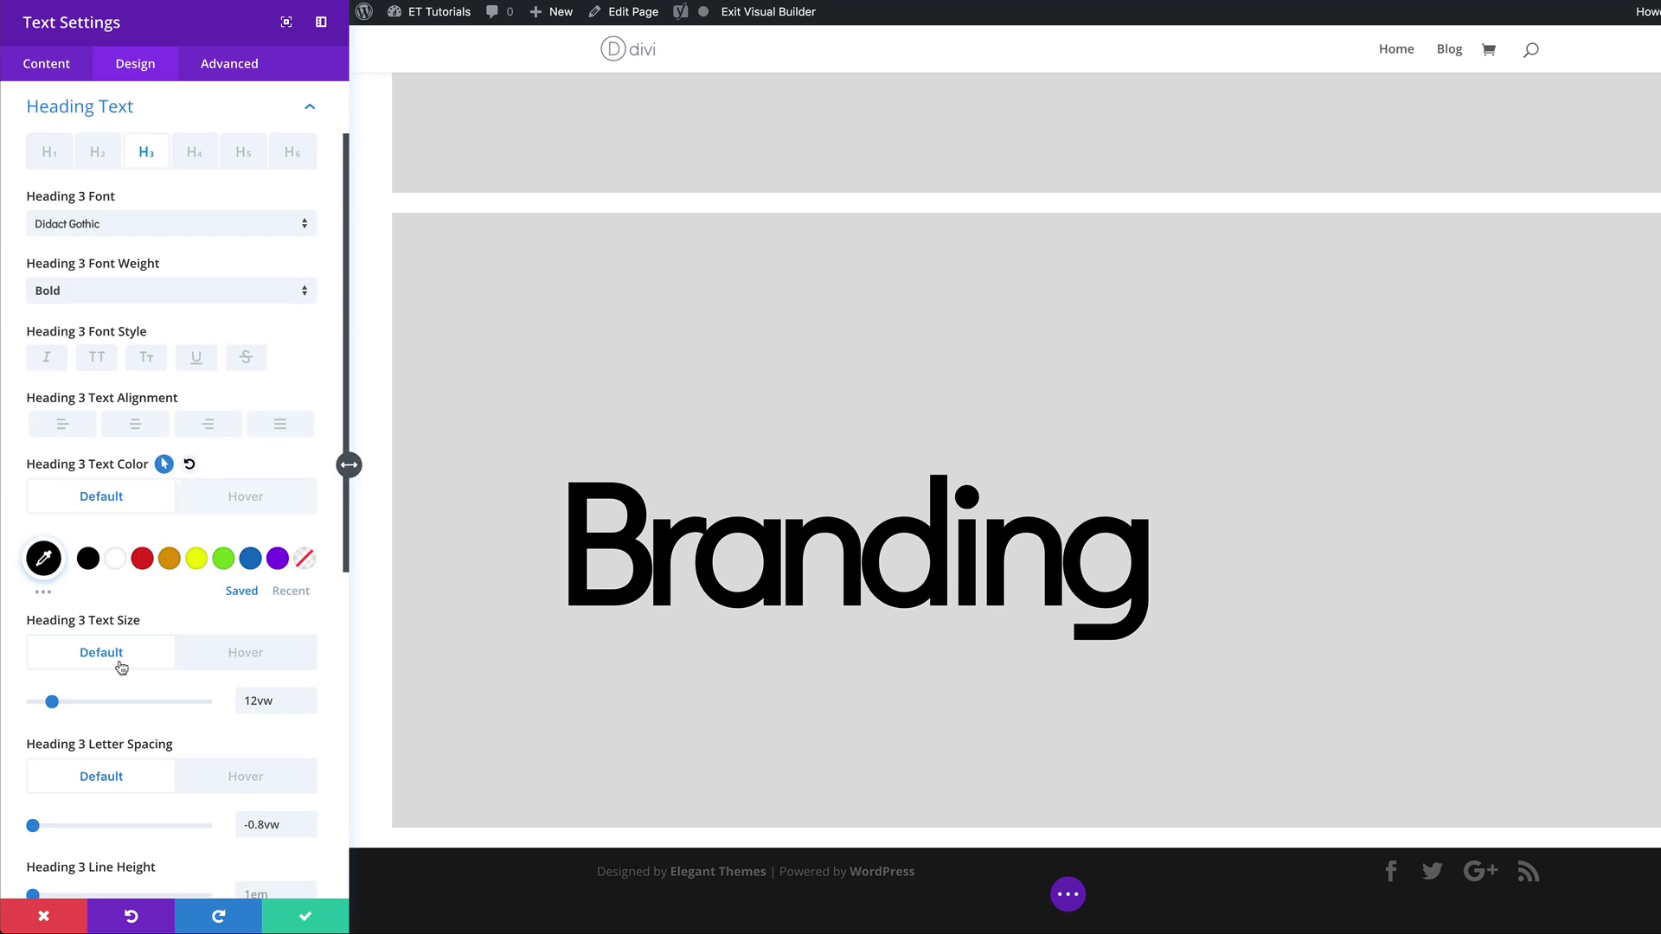
{"action": "left_click", "coordinate": [47, 559]}
{"action": "type", "text": "#ff5b79"}
- Replace the duplicated module's heading text "Branding" with "Web Design"
{"action": "left_click", "coordinate": [645, 545]}
{"action": "left_click_drag", "start_coordinate": [559, 545], "coordinate": [1131, 544]}
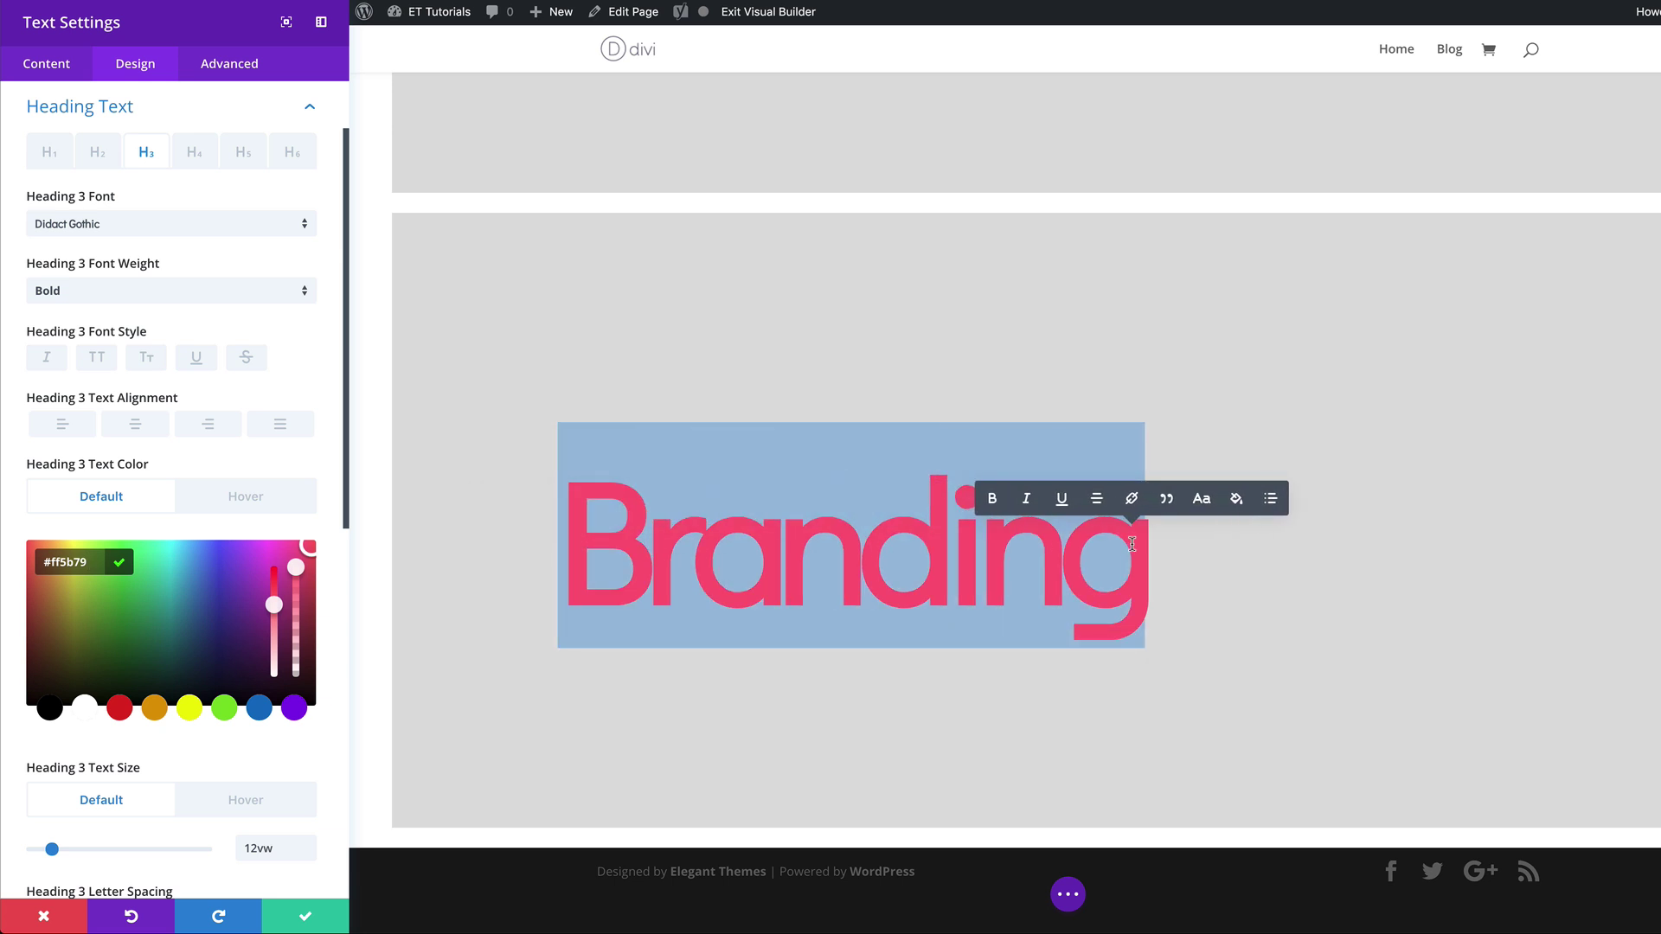
{"action": "type", "text": "Web Design"}
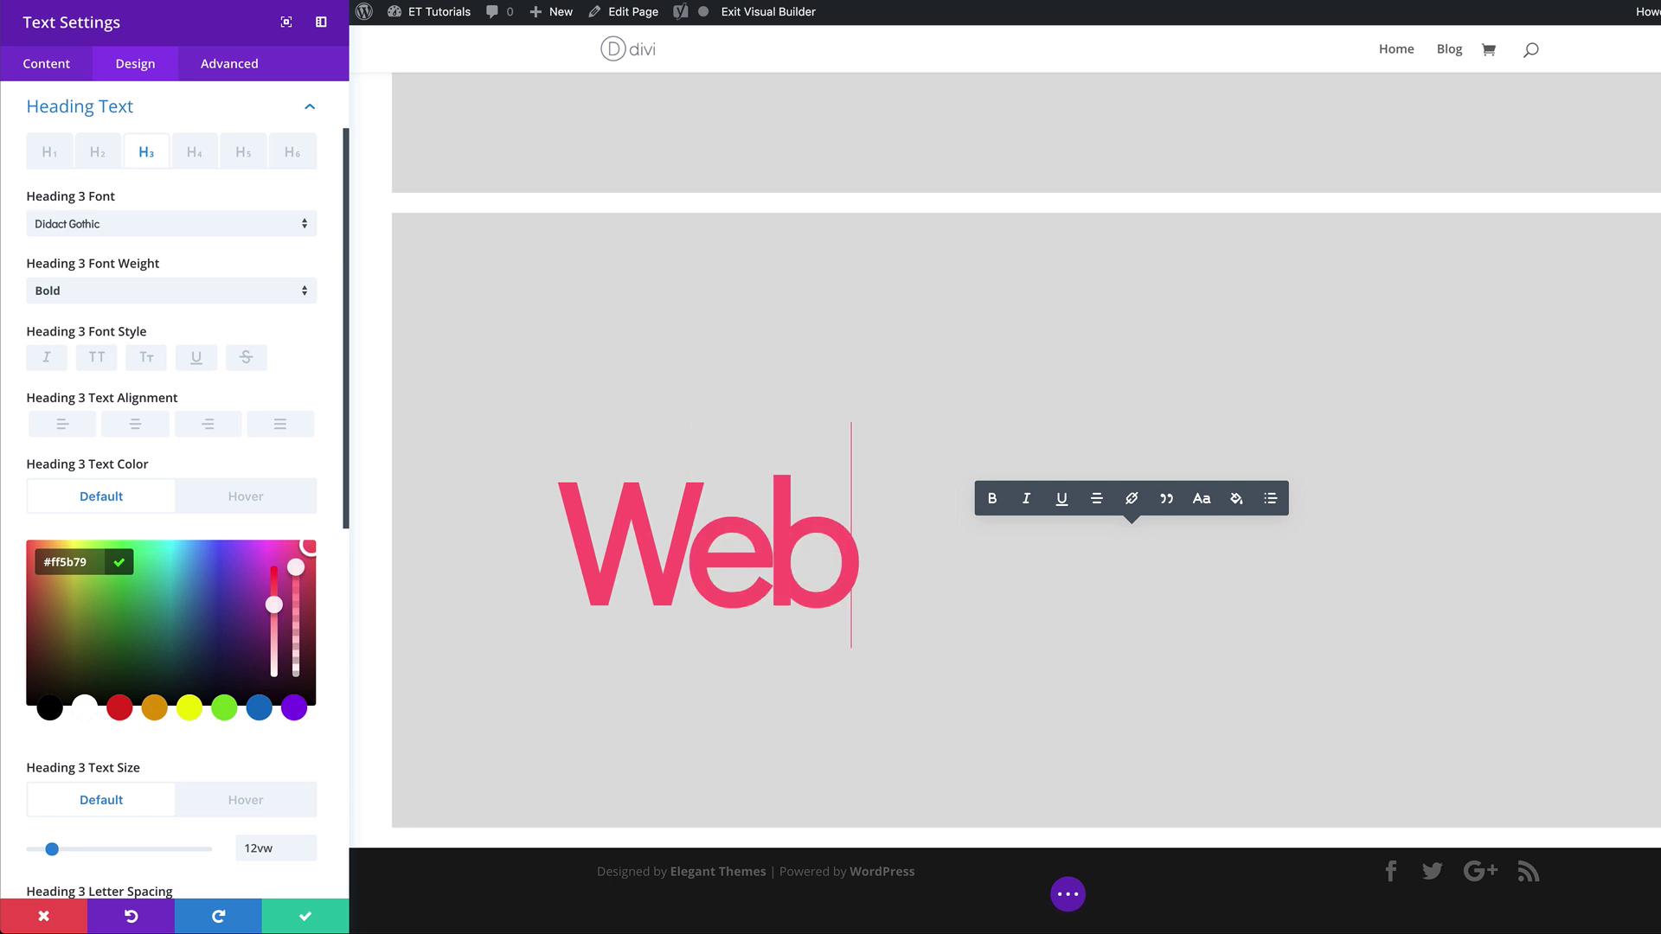
- Set the Web Design module's left custom padding to 21vw
{"action": "scroll", "coordinate": [288, 710], "scroll_direction": "down", "scroll_amount": 1}
{"action": "scroll", "coordinate": [288, 709], "scroll_direction": "down", "scroll_amount": 10}
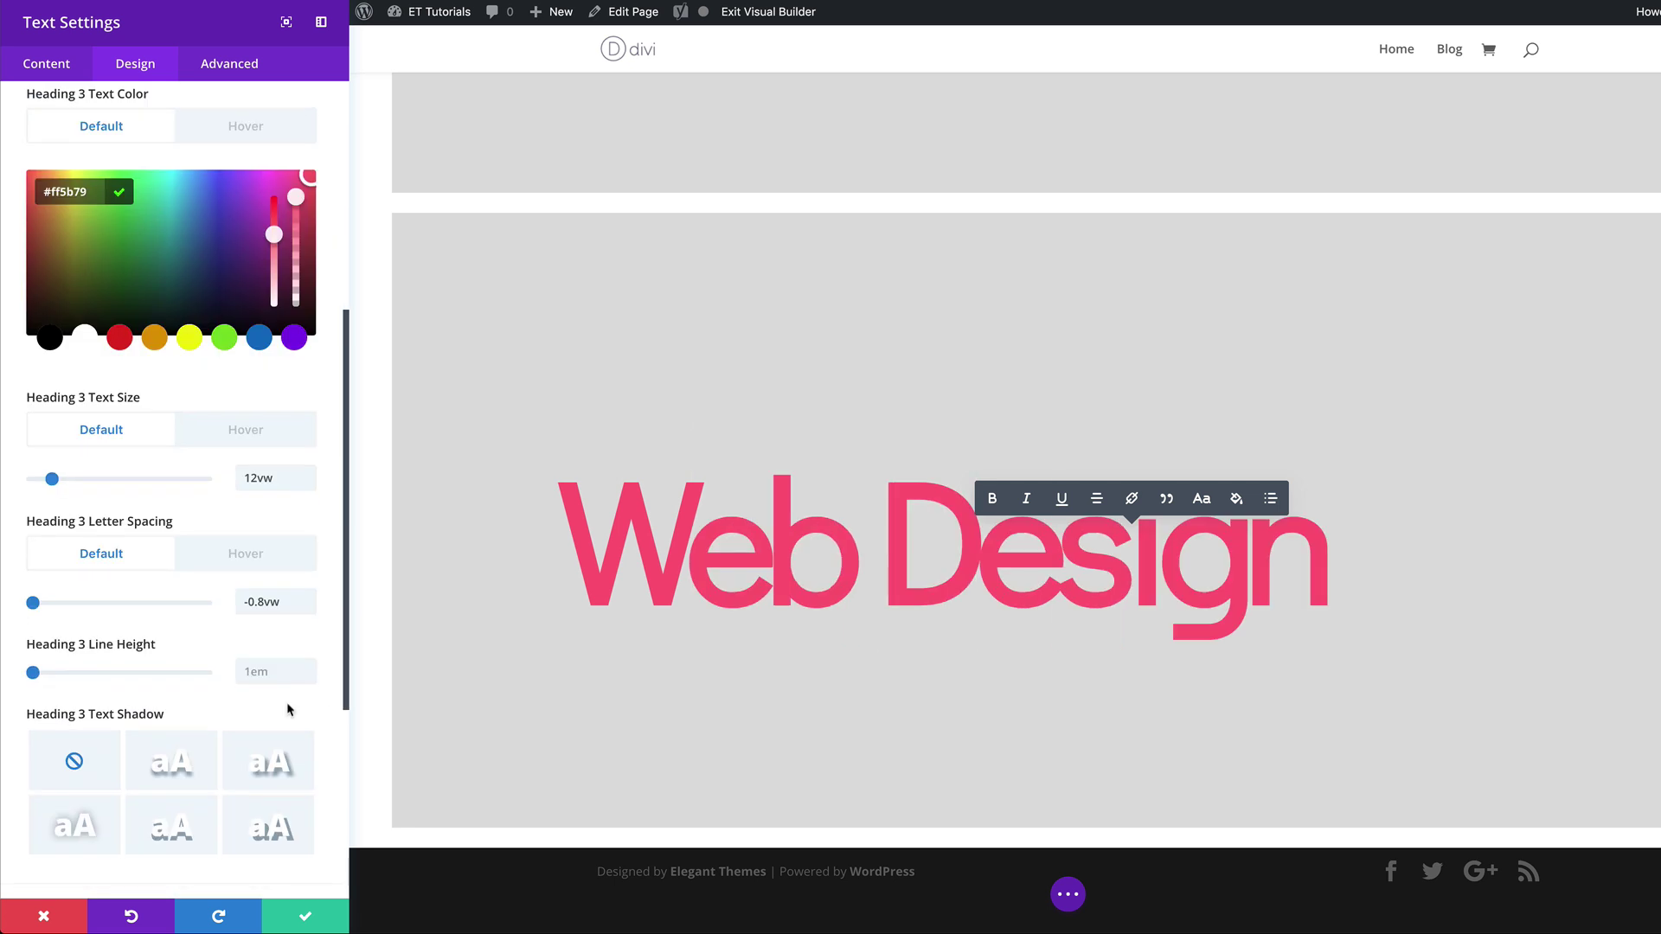
{"action": "left_click", "coordinate": [78, 581]}
{"action": "double_click", "coordinate": [210, 460]}
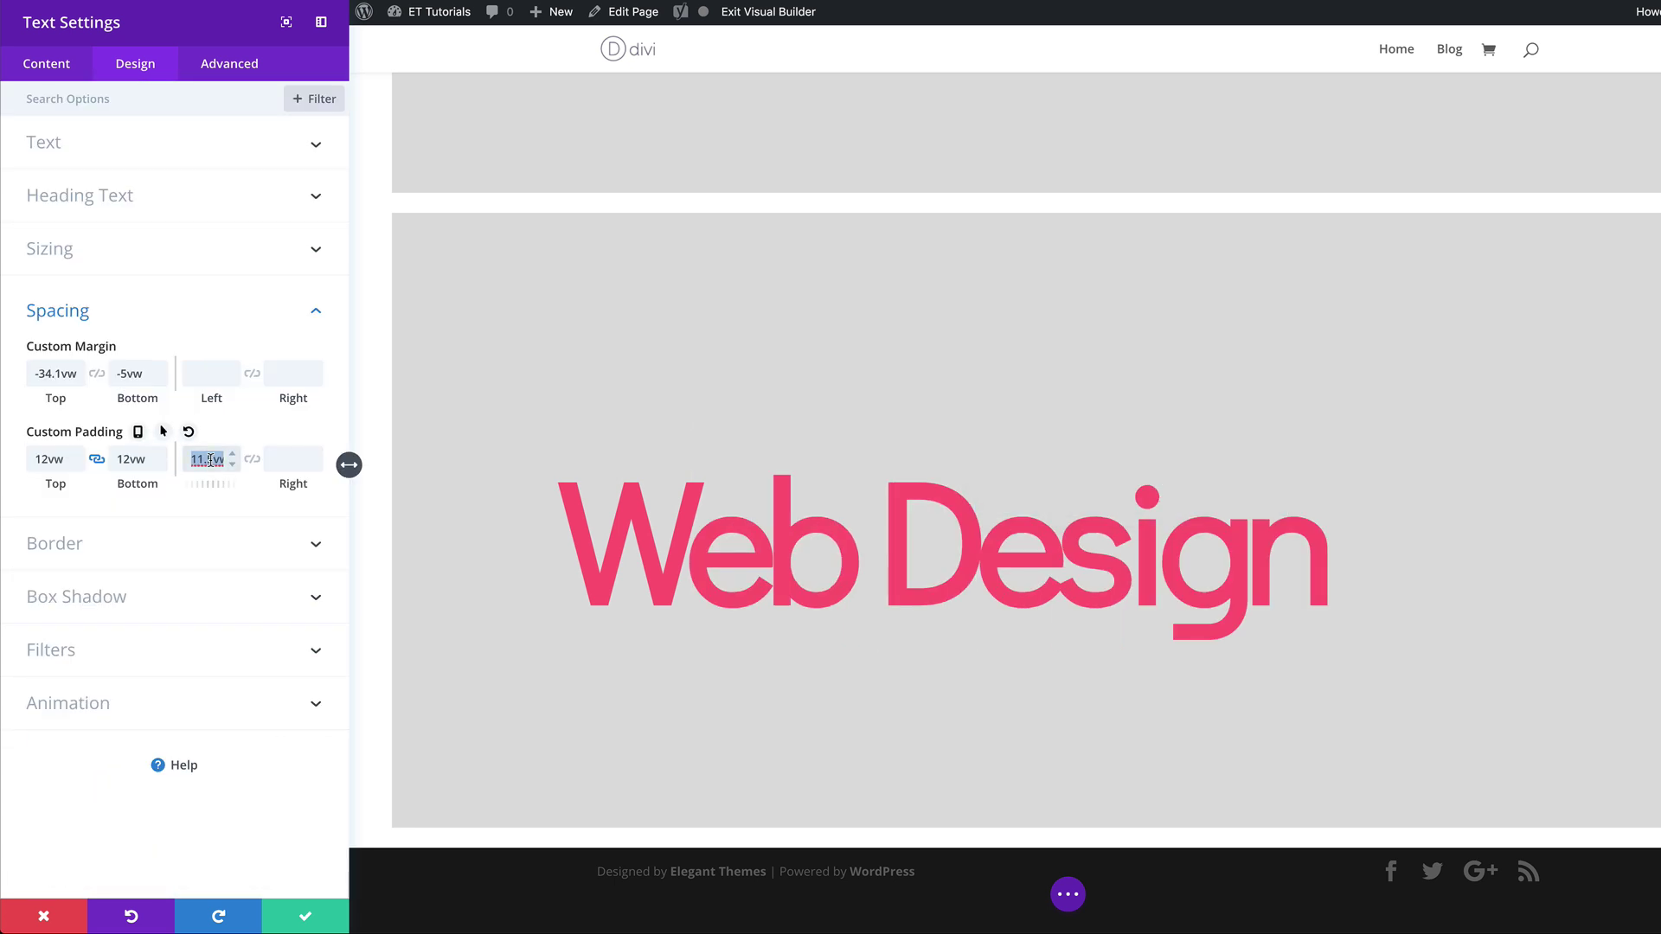
{"action": "type", "text": "21vw"}
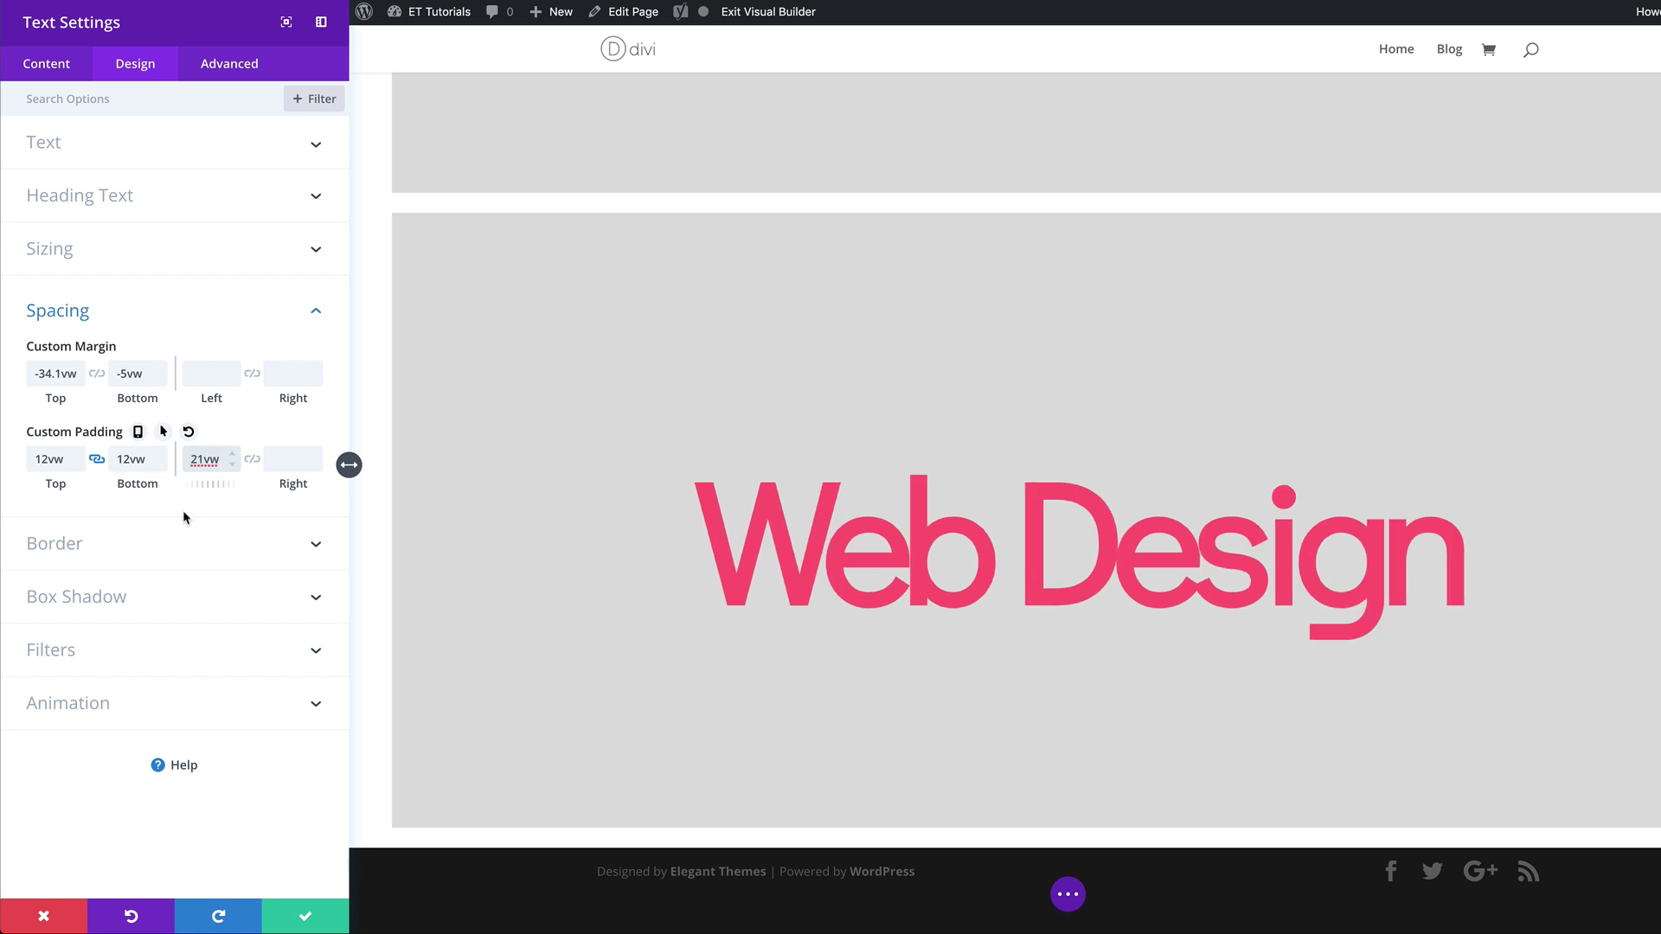
- Set the Web Design module's linked top and bottom custom padding to 10vw and save the text settings
{"action": "left_click", "coordinate": [131, 461]}
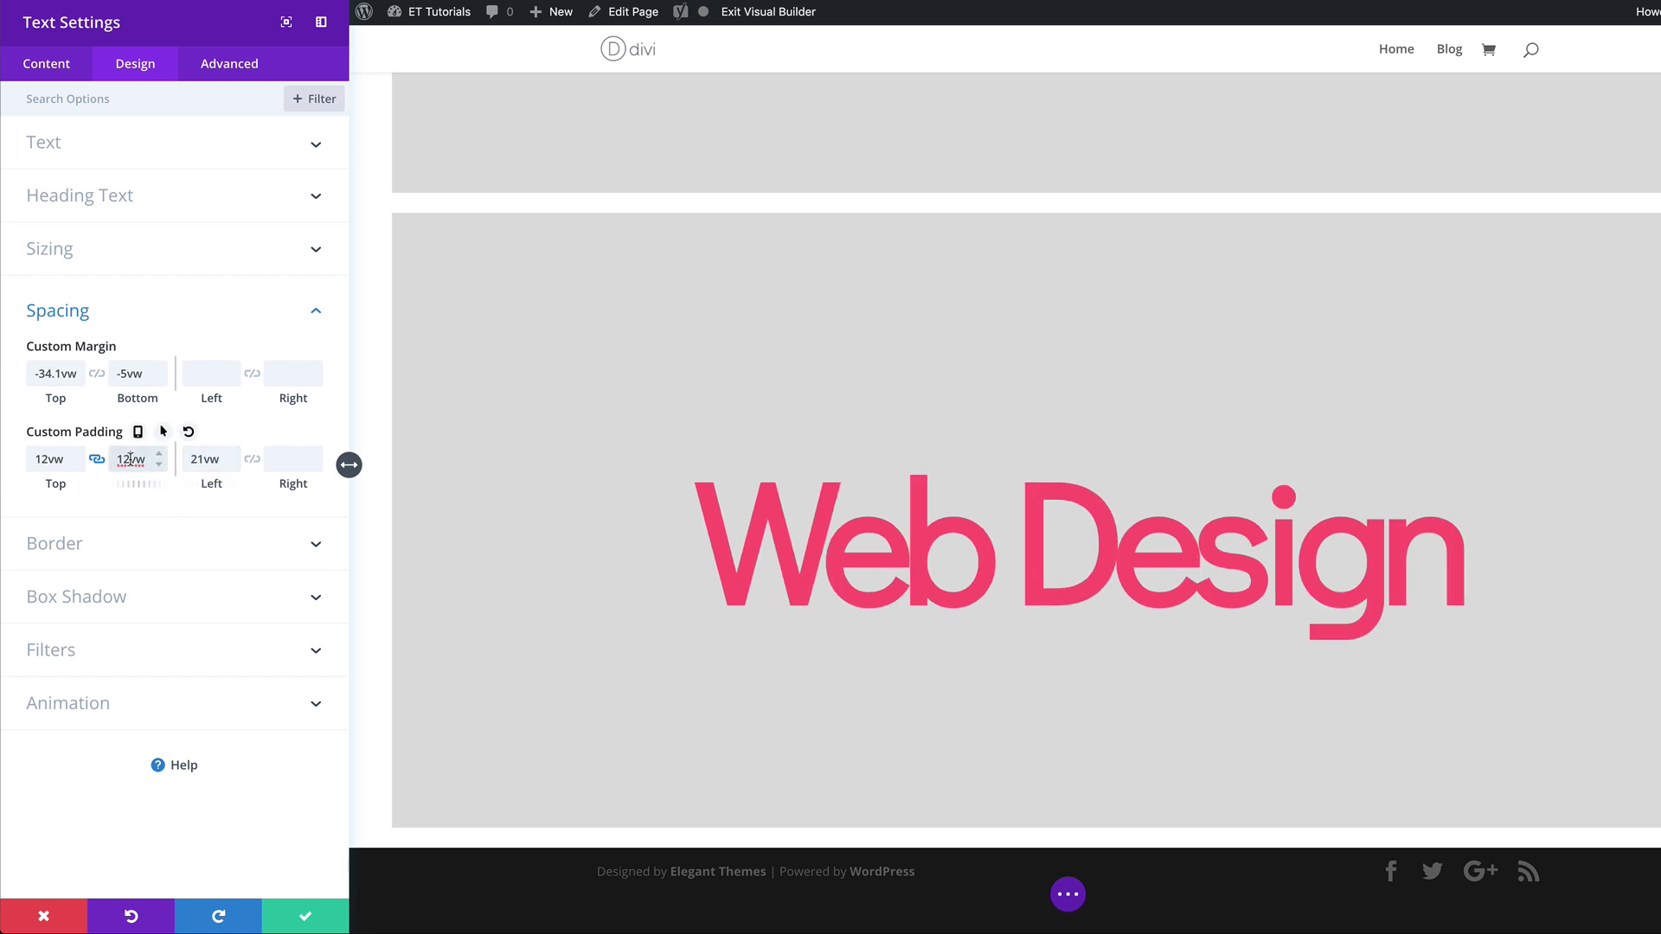
{"action": "left_click", "coordinate": [97, 462]}
{"action": "left_click_drag", "start_coordinate": [54, 484], "coordinate": [44, 485]}
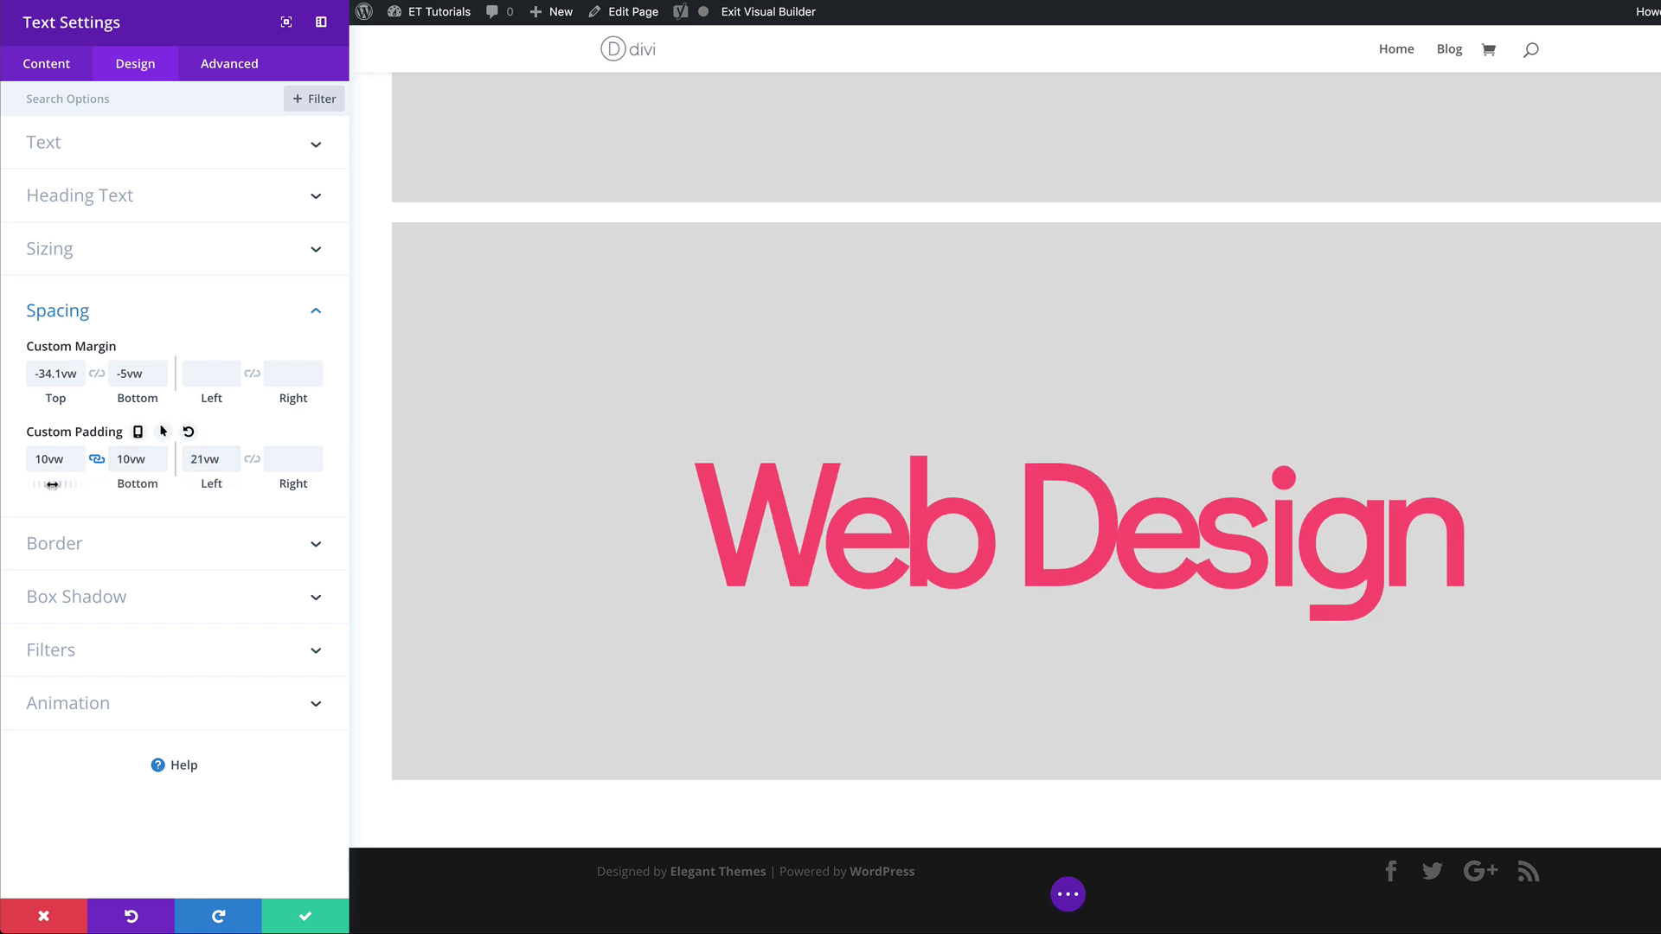
{"action": "left_click", "coordinate": [308, 919]}
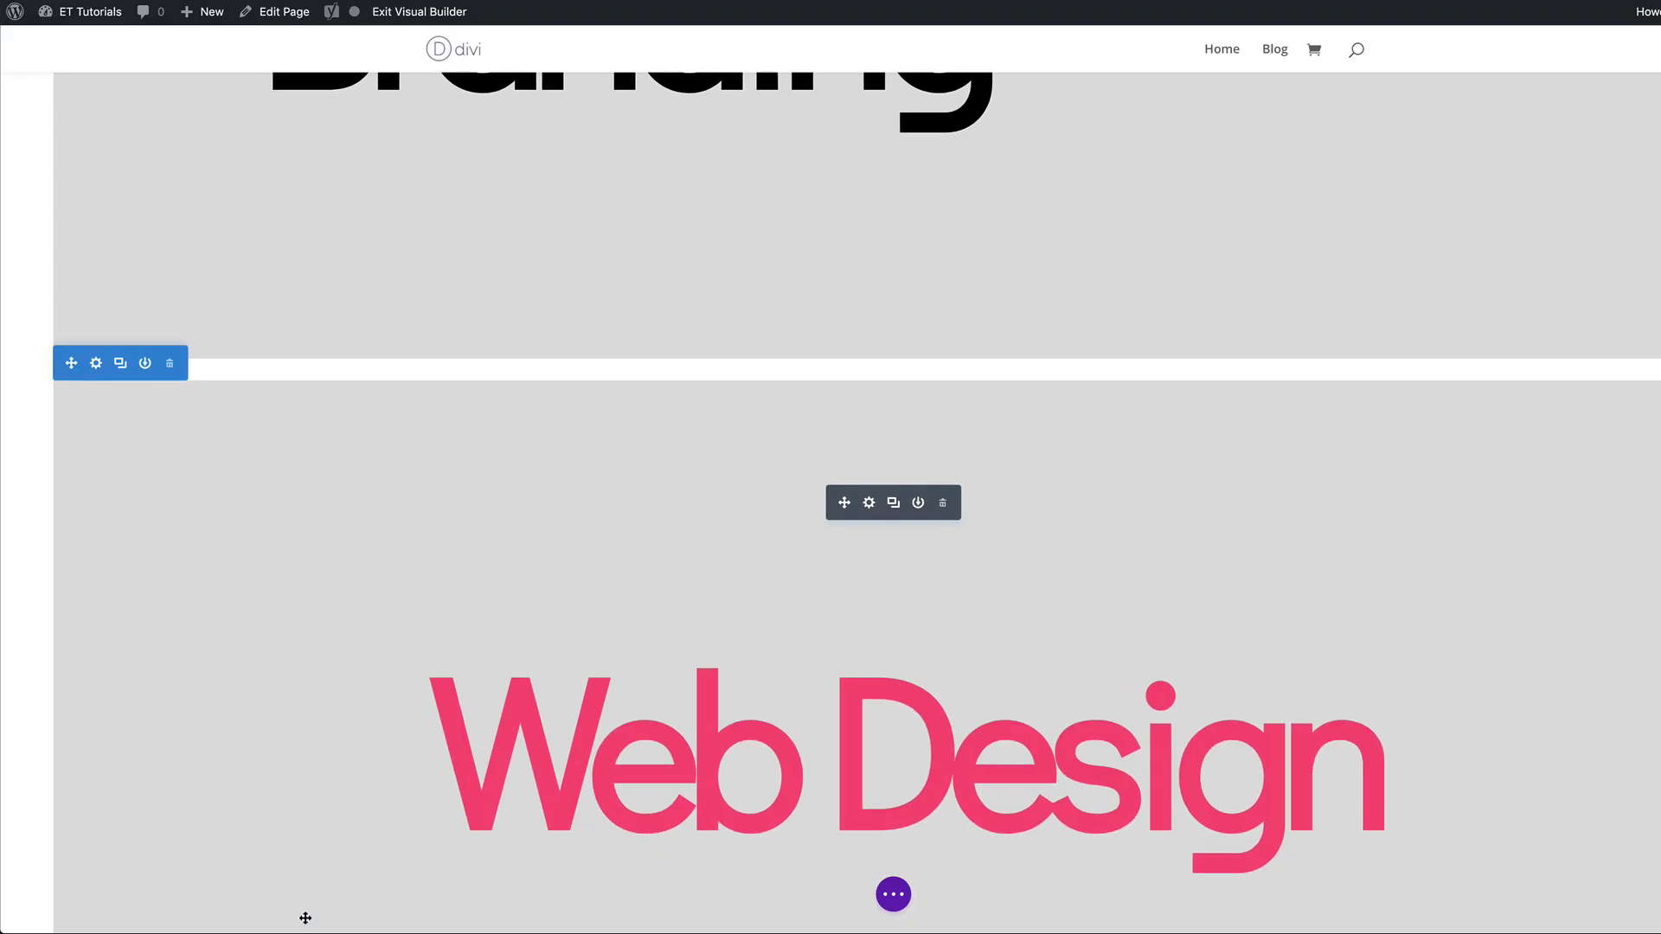
- Save the page and check the hover effects of the Branding and Web Design sections on the live page outside the builder
{"action": "left_click", "coordinate": [894, 894]}
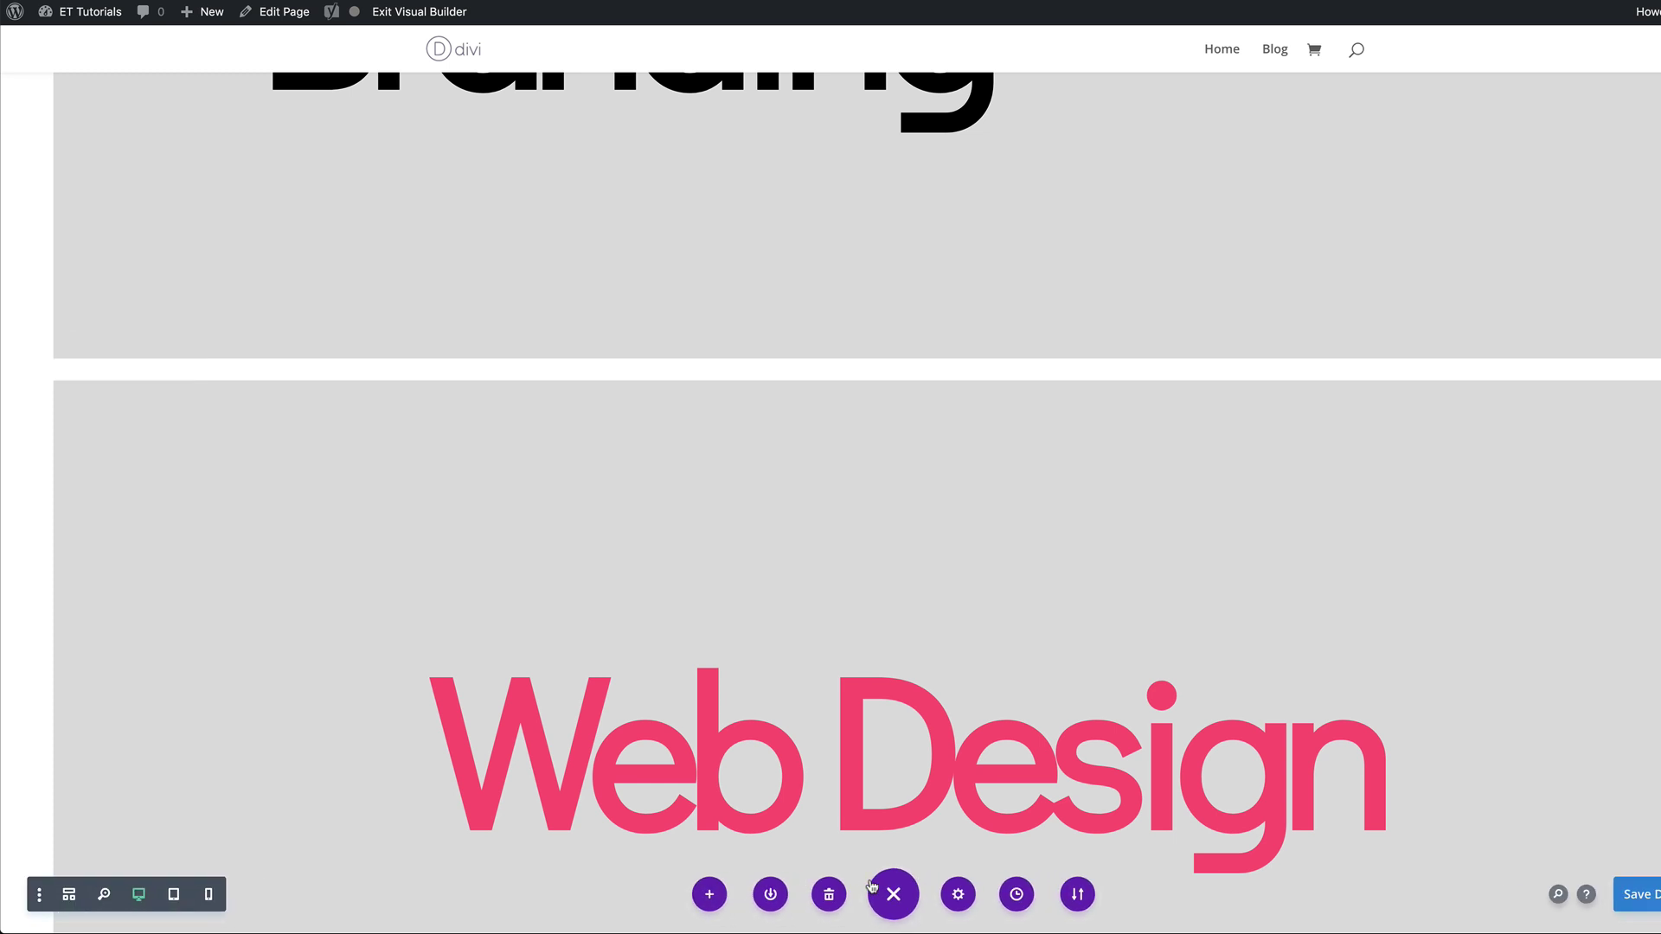
{"action": "left_click", "coordinate": [426, 15]}
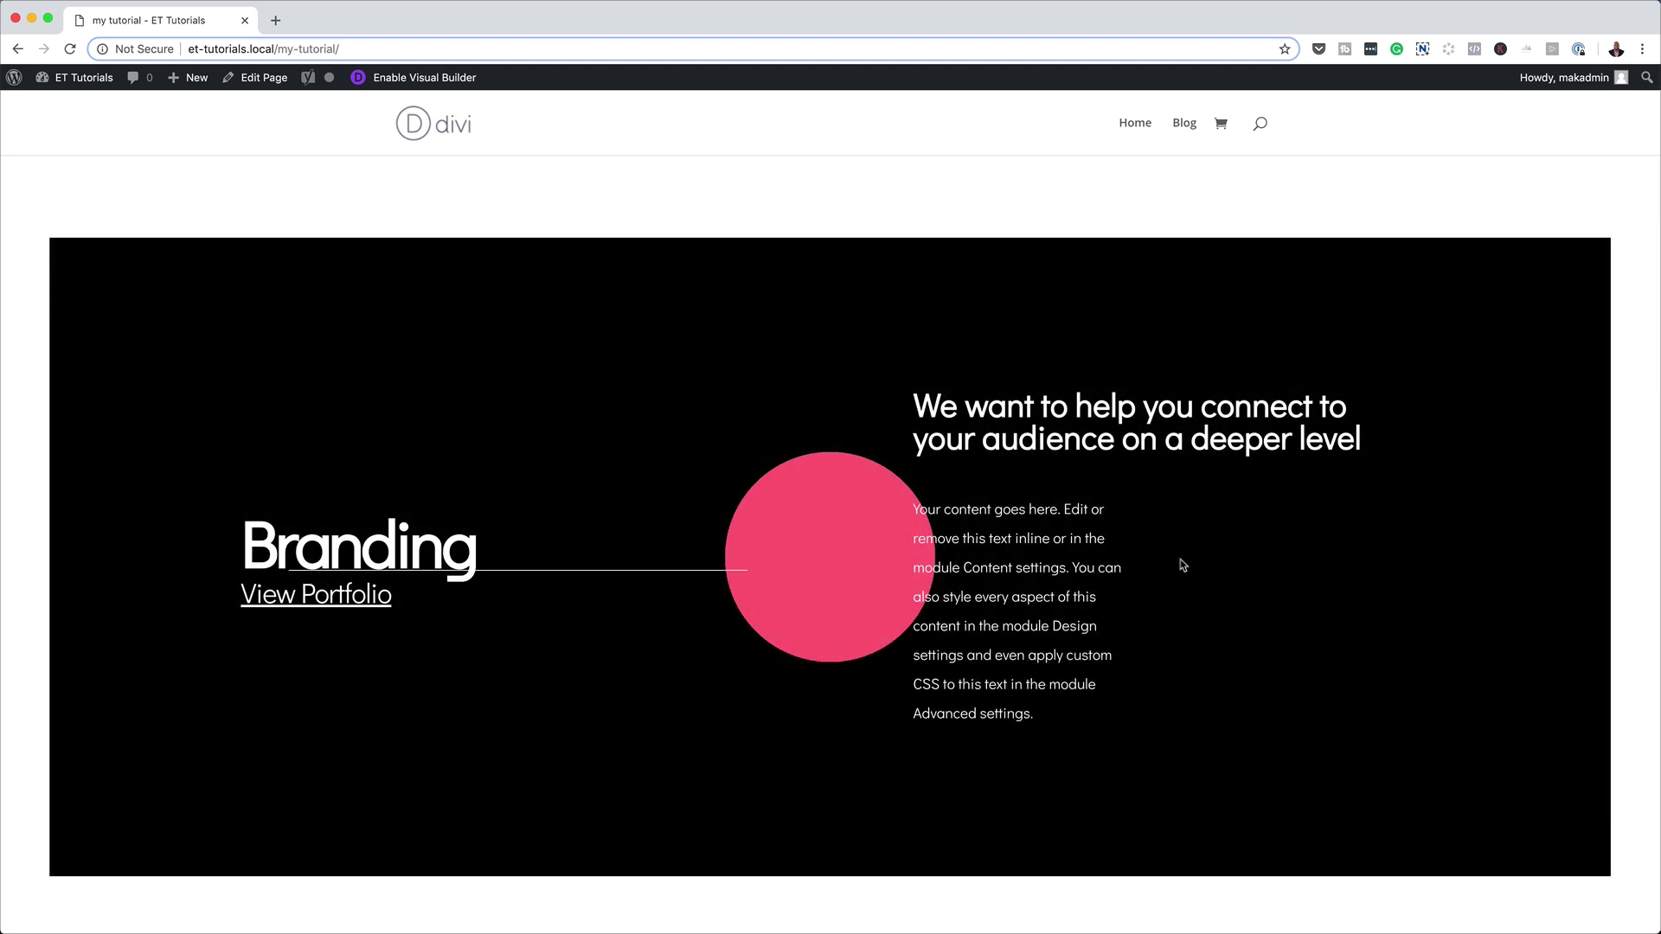
{"action": "scroll", "coordinate": [1183, 569], "scroll_direction": "down", "scroll_amount": 4}
{"action": "scroll", "coordinate": [1184, 575], "scroll_direction": "down", "scroll_amount": 5}
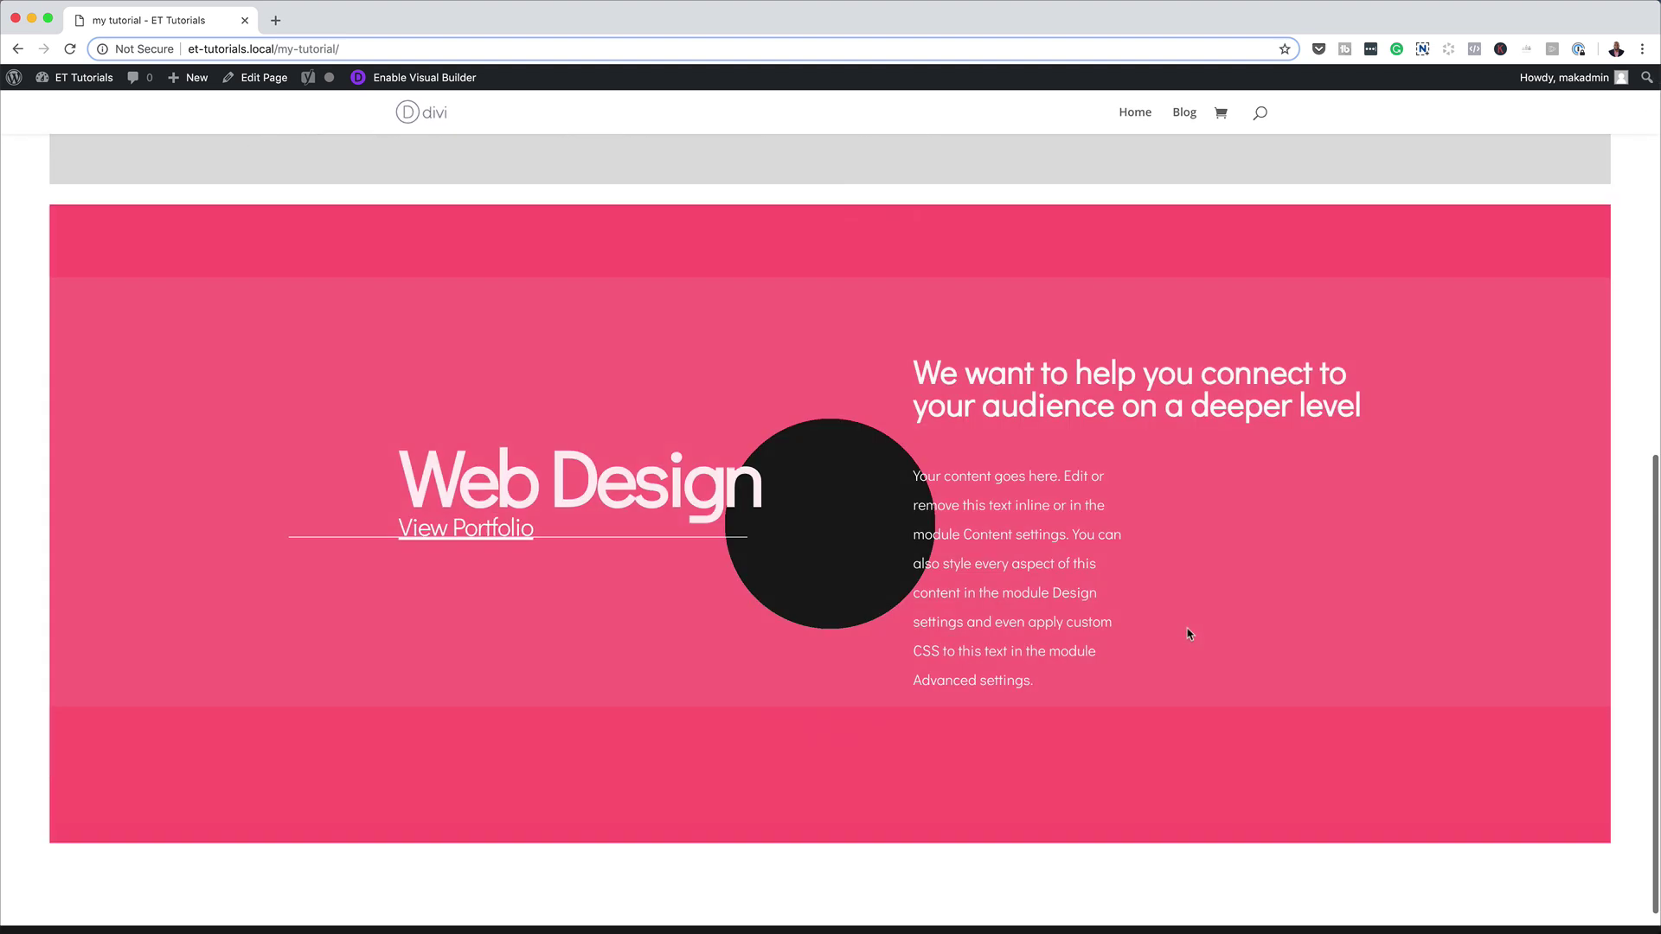